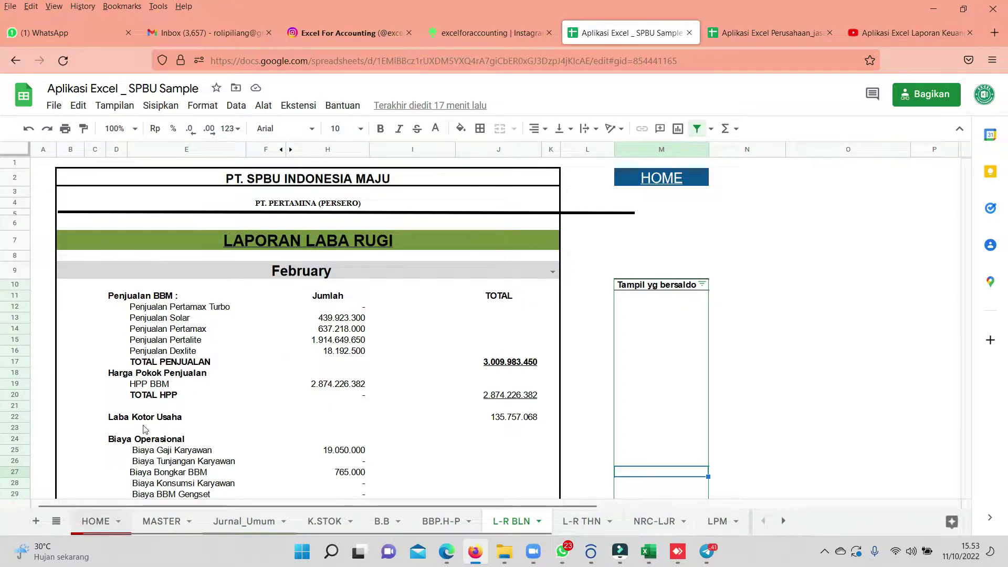
# Go to the HOME sheet and select the Master entry in its 12-module list.
pyautogui.click(108, 522)
pyautogui.scroll(2, 157, 415)
pyautogui.scroll(2, 157, 415)
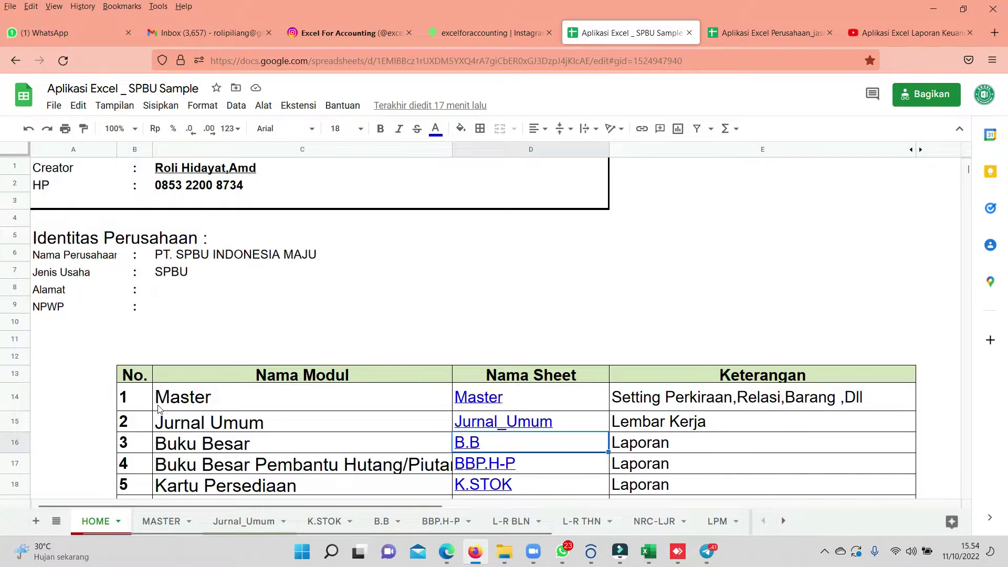
pyautogui.scroll(-2, 159, 409)
pyautogui.scroll(-2, 159, 409)
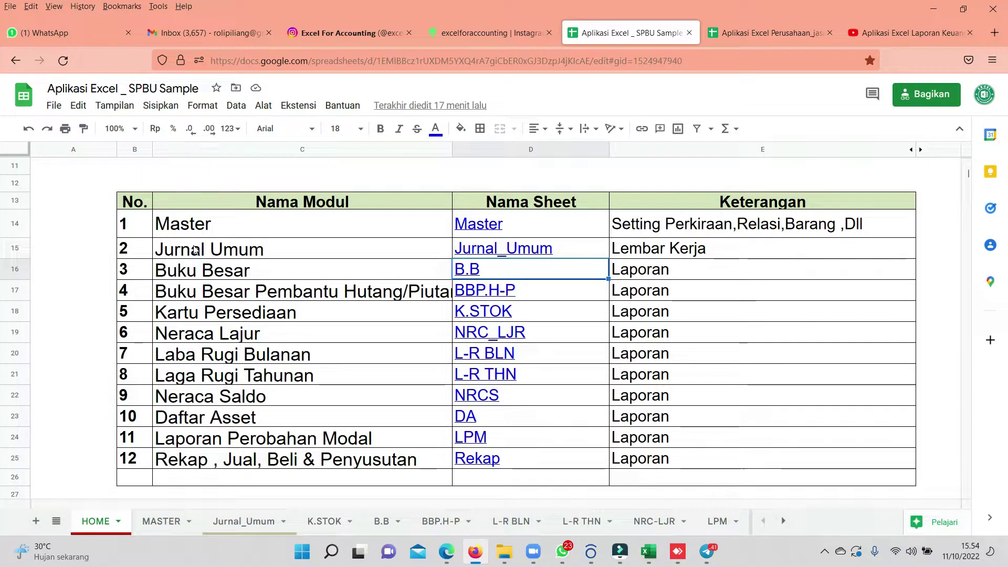
pyautogui.click(199, 223)
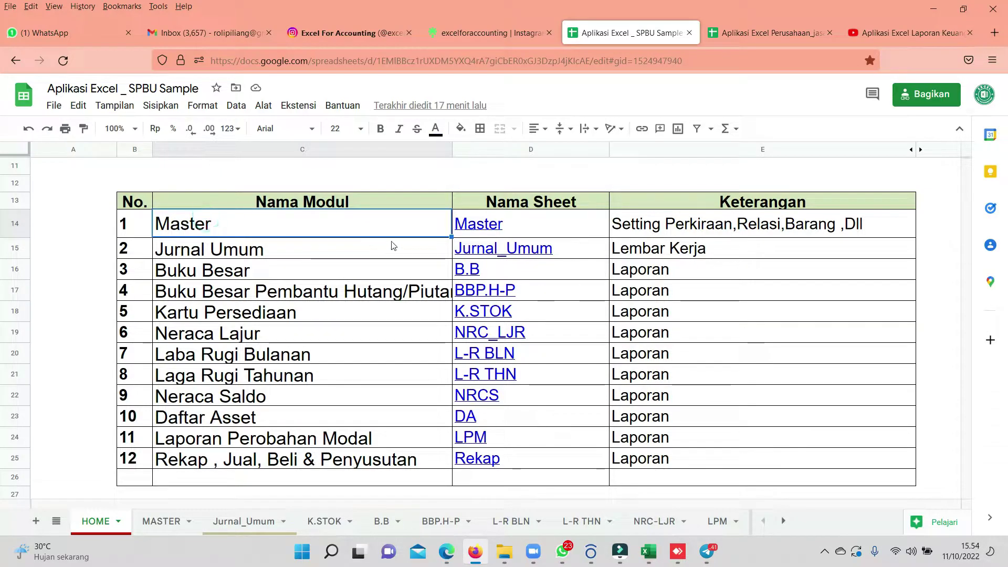
pyautogui.moveTo(478, 224)
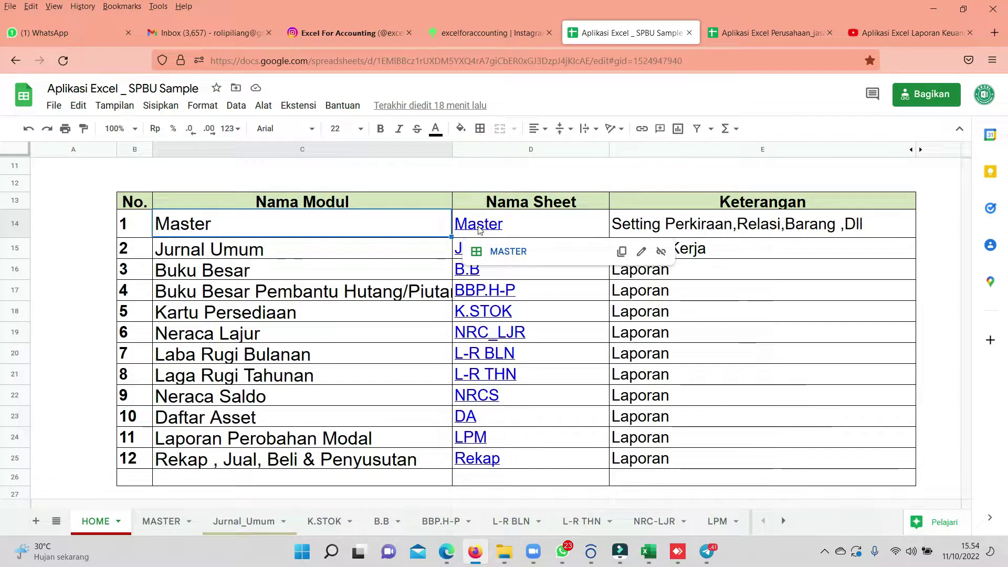
# Follow the Master link to the MASTER sheet and browse the account chart.
pyautogui.click(490, 253)
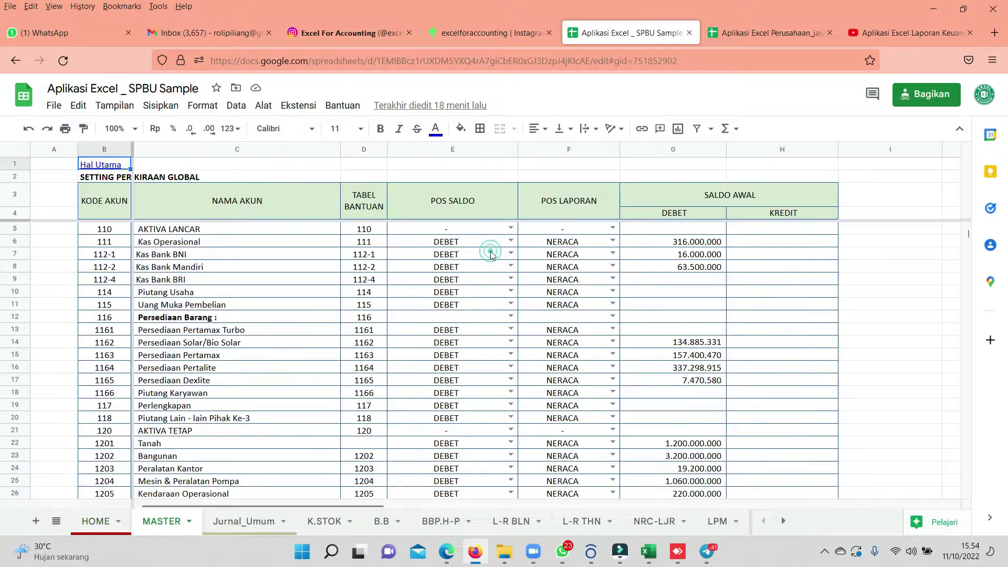
pyautogui.click(674, 286)
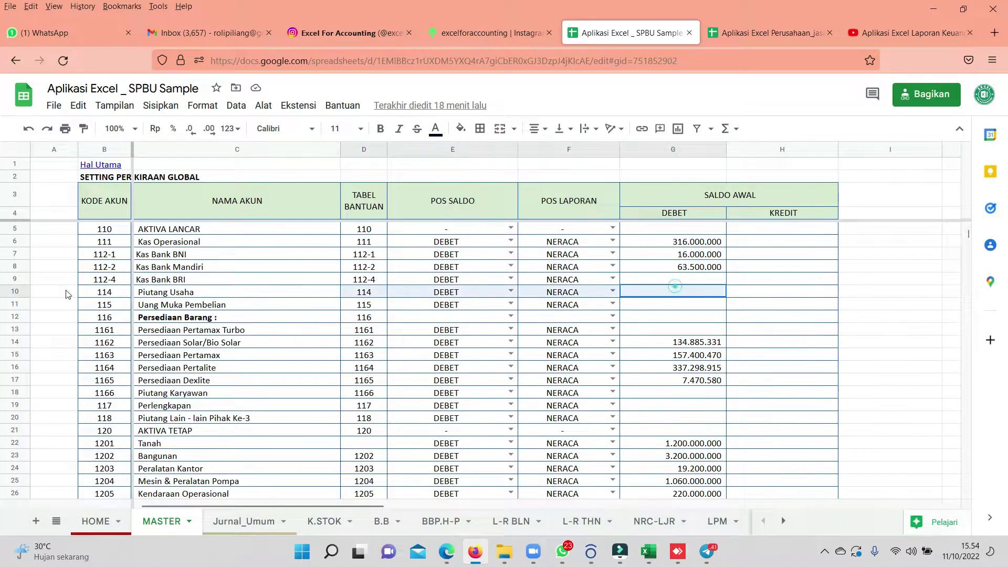
pyautogui.moveTo(68, 294); pyautogui.dragTo(364, 292)
pyautogui.scroll(-5, 128, 233)
pyautogui.scroll(-6, 127, 233)
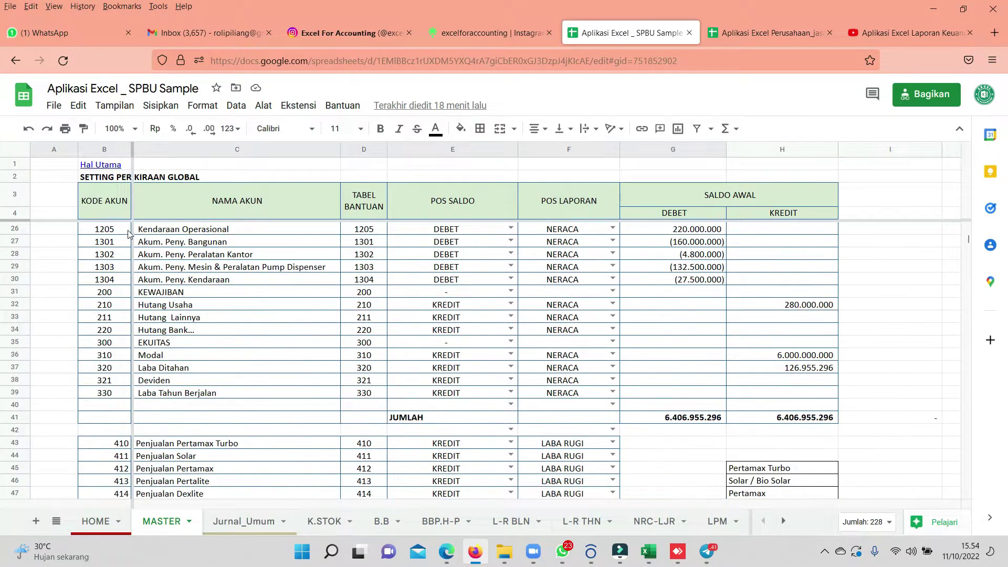
pyautogui.scroll(10, 201, 246)
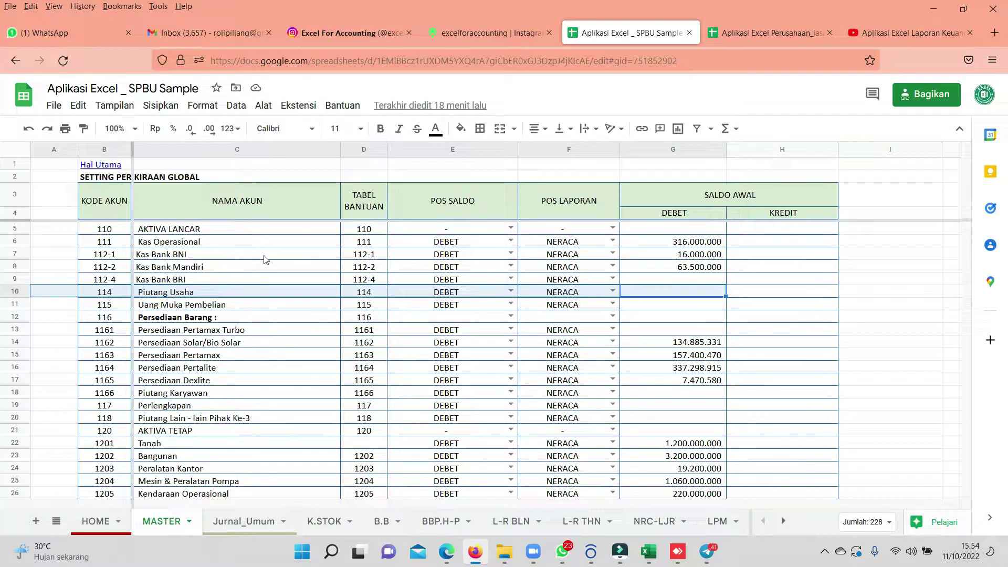
# Select the Saldo Awal Debet and Kredit columns to see both total 6.406.955.296.
pyautogui.scroll(-5, 267, 304)
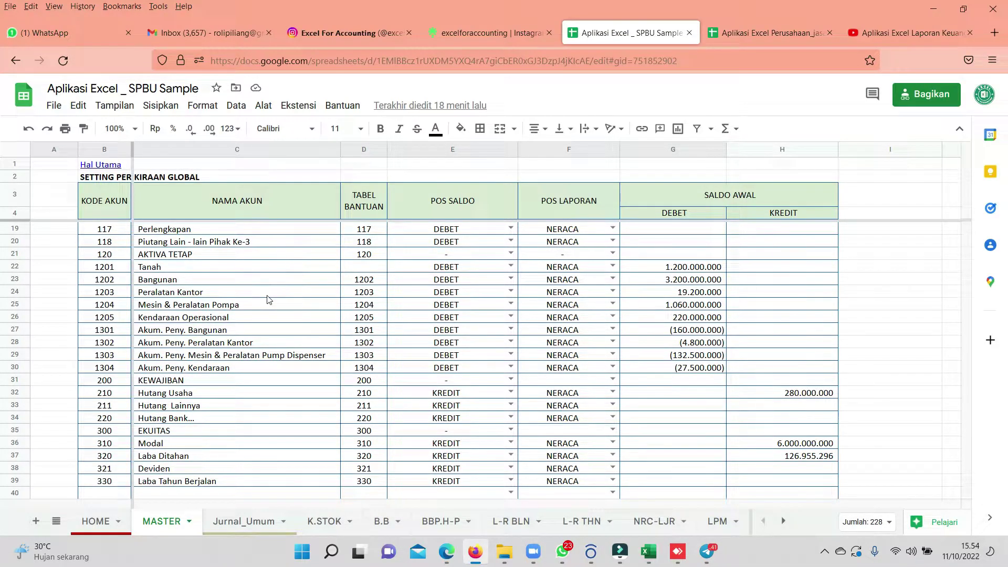
pyautogui.scroll(-3, 268, 301)
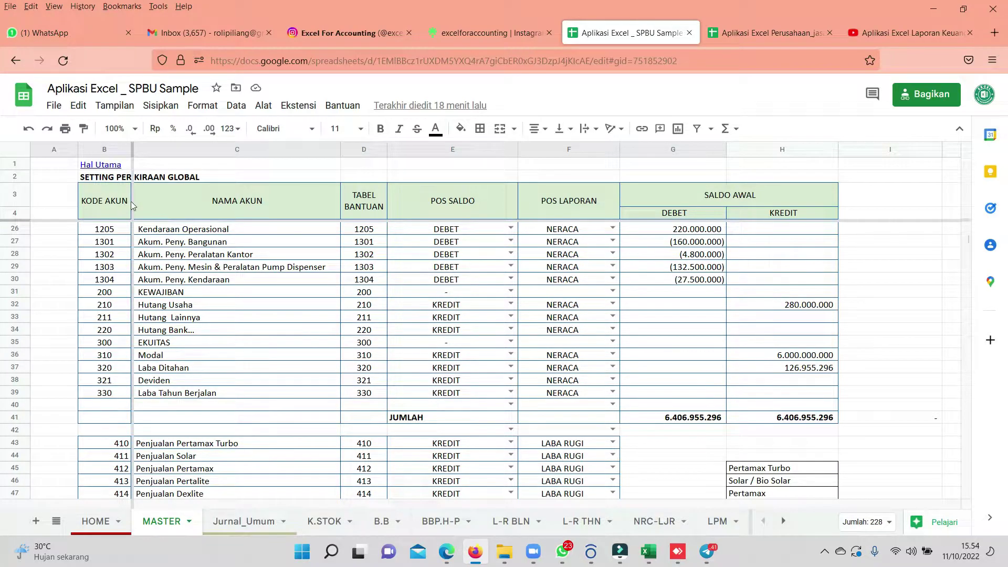
pyautogui.scroll(-3, 235, 355)
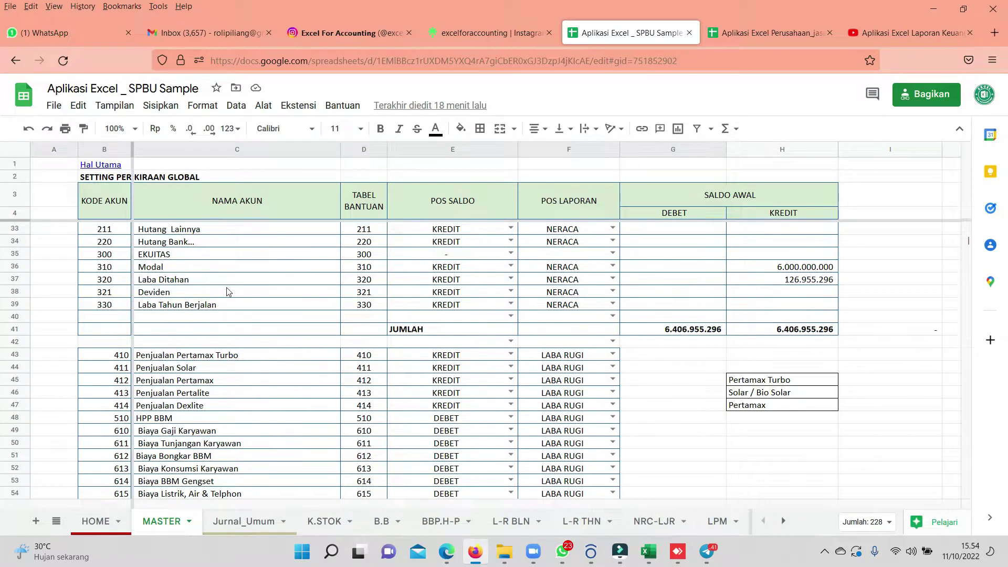
pyautogui.scroll(-3, 262, 291)
pyautogui.scroll(12, 265, 291)
pyautogui.scroll(3, 273, 292)
pyautogui.click(675, 293)
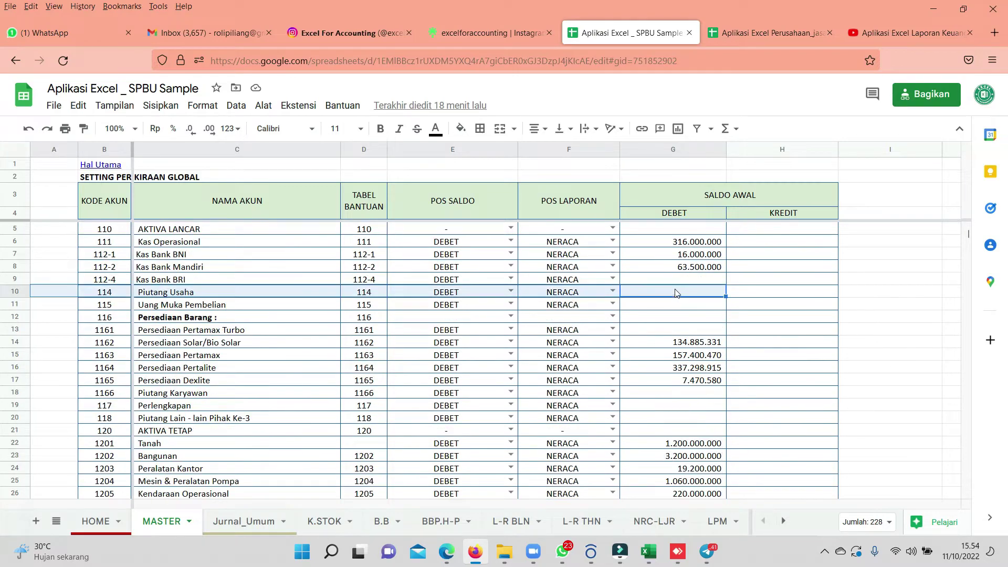
pyautogui.moveTo(669, 241)
pyautogui.mouseDown()
pyautogui.moveTo(784, 496)
pyautogui.moveTo(780, 469)
pyautogui.mouseUp()
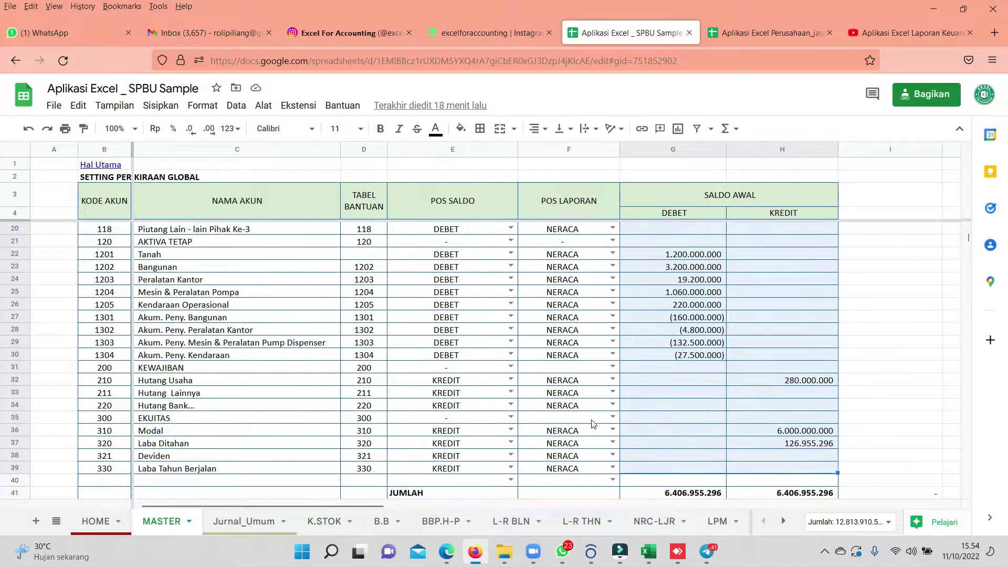
# Scroll down MASTER and select the PU/HU receivable and payable relation rows.
pyautogui.scroll(-5, 596, 411)
pyautogui.scroll(-10, 578, 414)
pyautogui.scroll(-8, 536, 399)
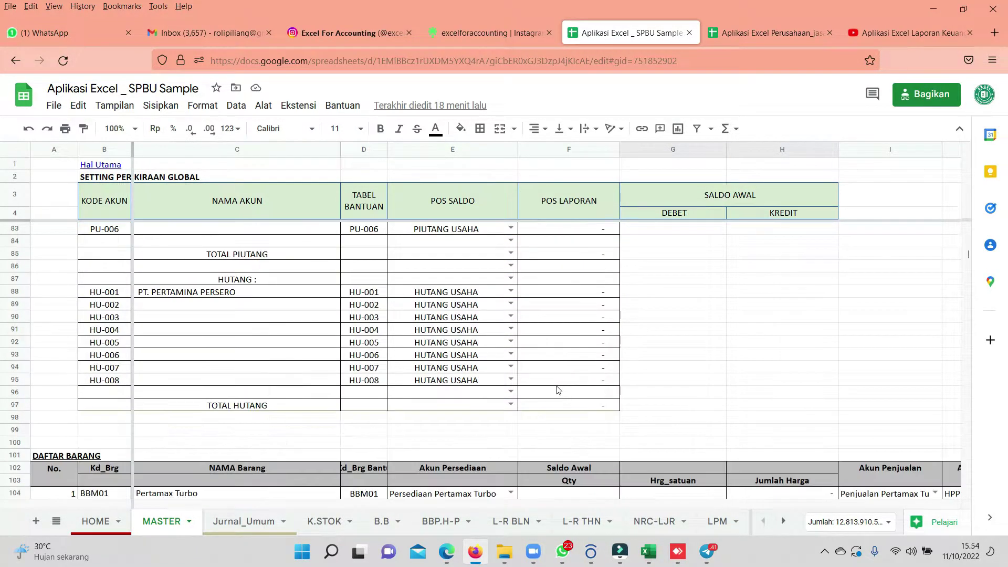
pyautogui.scroll(3, 530, 370)
pyautogui.scroll(5, 472, 367)
pyautogui.scroll(-4, 346, 372)
pyautogui.scroll(-3, 262, 362)
pyautogui.scroll(2, 205, 287)
pyautogui.moveTo(190, 268); pyautogui.dragTo(490, 477)
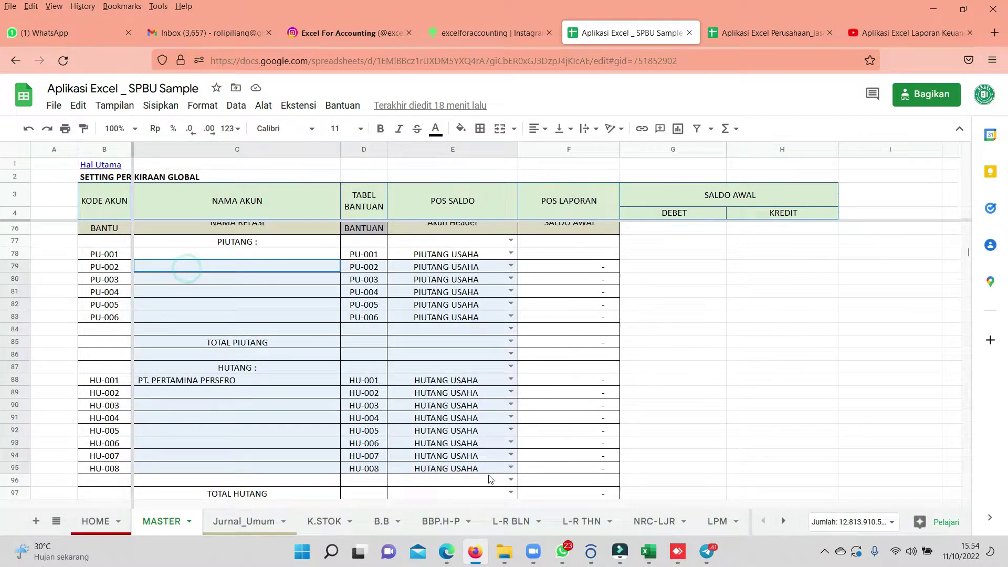
# Select the DAFTAR BARANG table rows 101–110 to read their summed opening values.
pyautogui.scroll(-2, 522, 419)
pyautogui.scroll(-2, 605, 388)
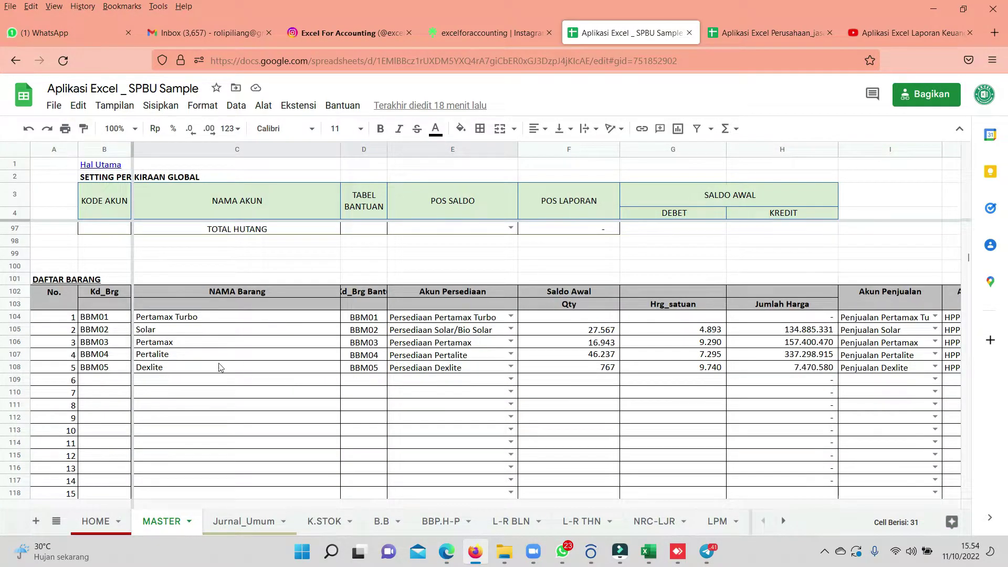
pyautogui.moveTo(39, 281)
pyautogui.mouseDown()
pyautogui.moveTo(841, 404)
pyautogui.moveTo(837, 393)
pyautogui.mouseUp()
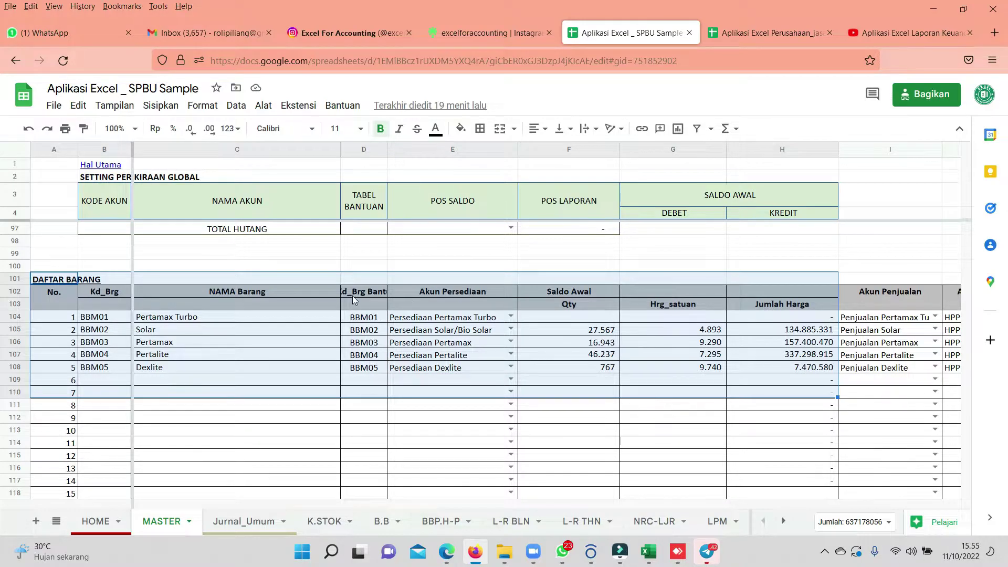
# Return to HOME via the Hal Utama link and select the Master link cell.
pyautogui.click(99, 167)
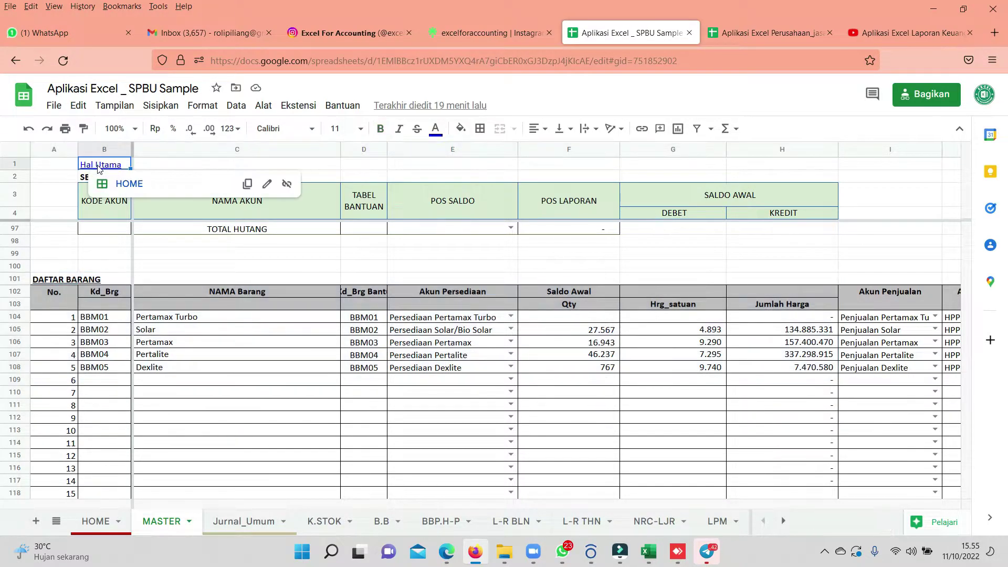
pyautogui.click(129, 183)
pyautogui.scroll(3, 368, 304)
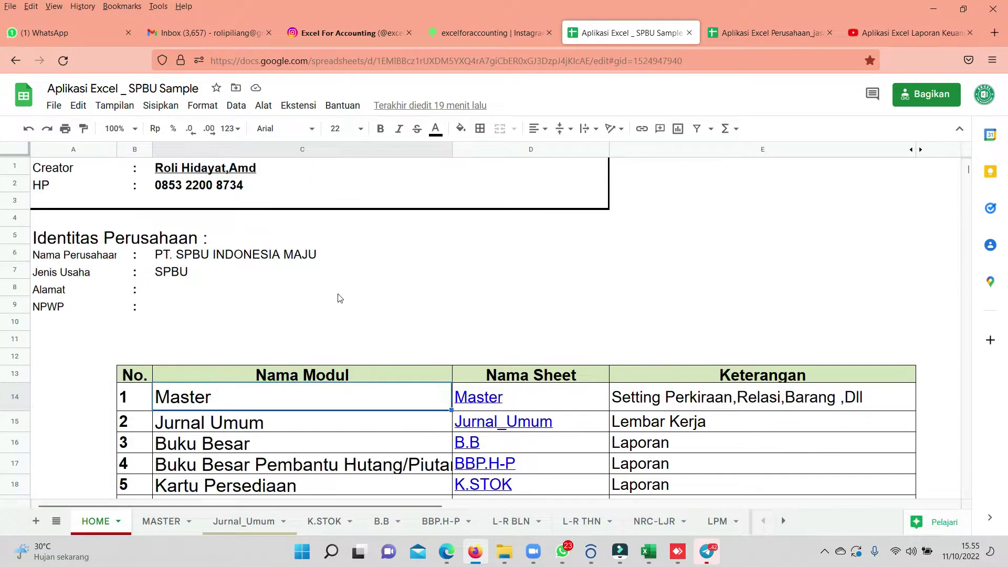
pyautogui.scroll(-2, 325, 296)
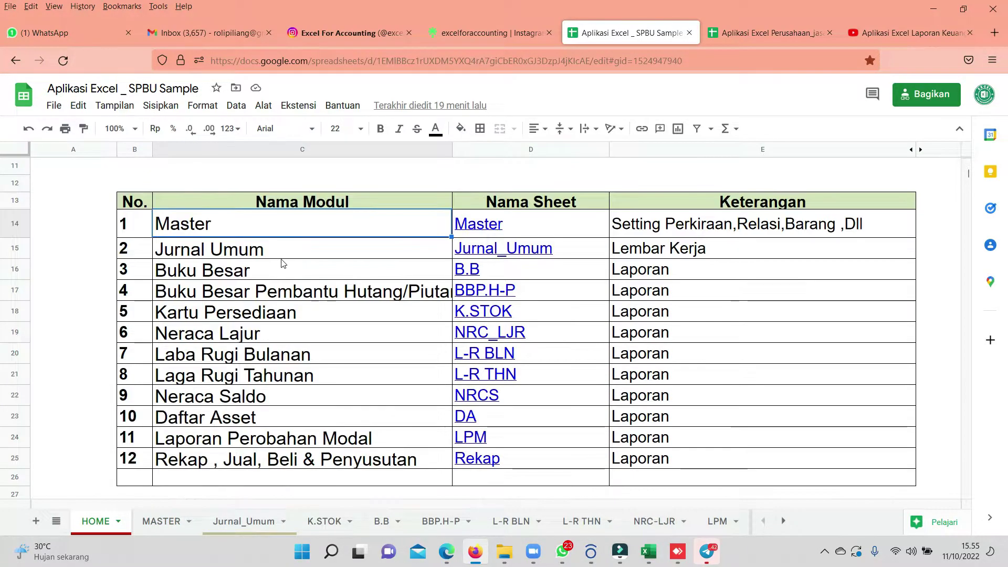
pyautogui.scroll(-3, 302, 265)
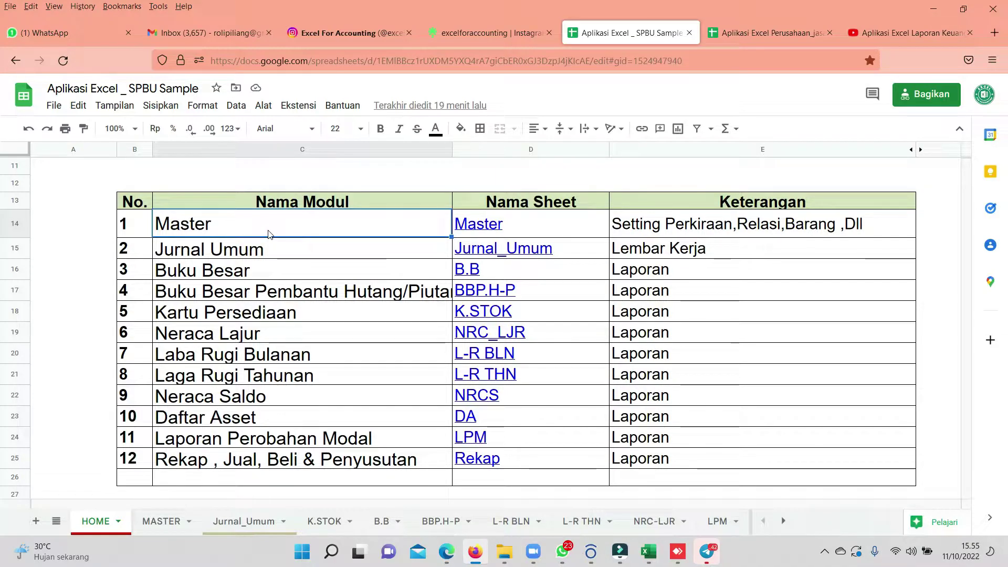
pyautogui.click(552, 228)
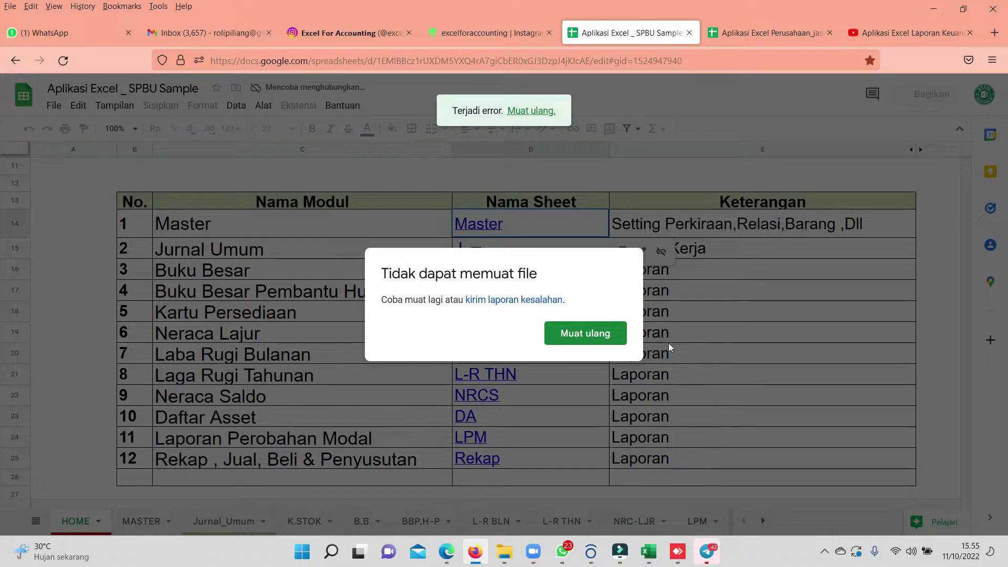
# Reload the workbook with Muat ulang and scroll back down to the module table.
pyautogui.click(585, 333)
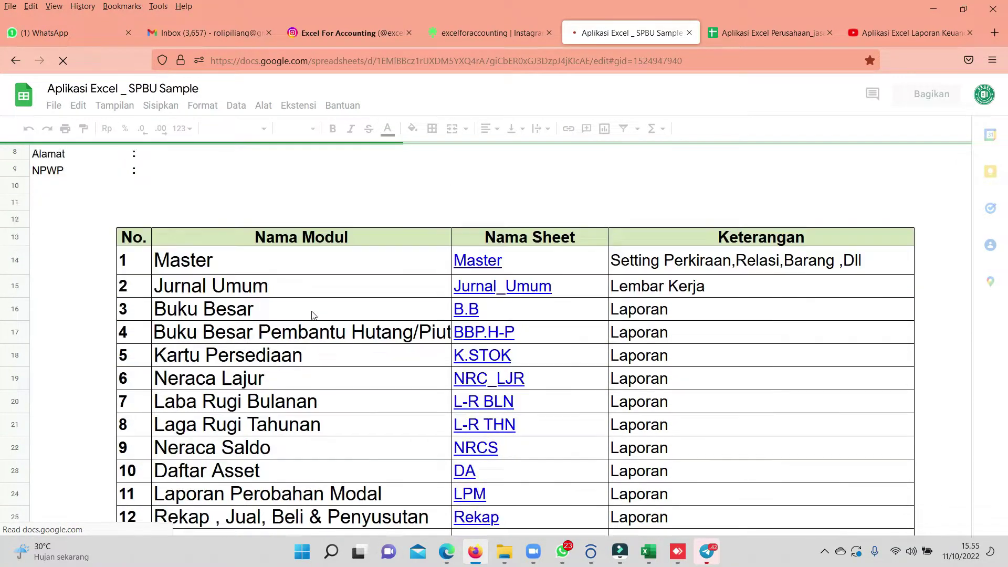
pyautogui.scroll(-1, 394, 299)
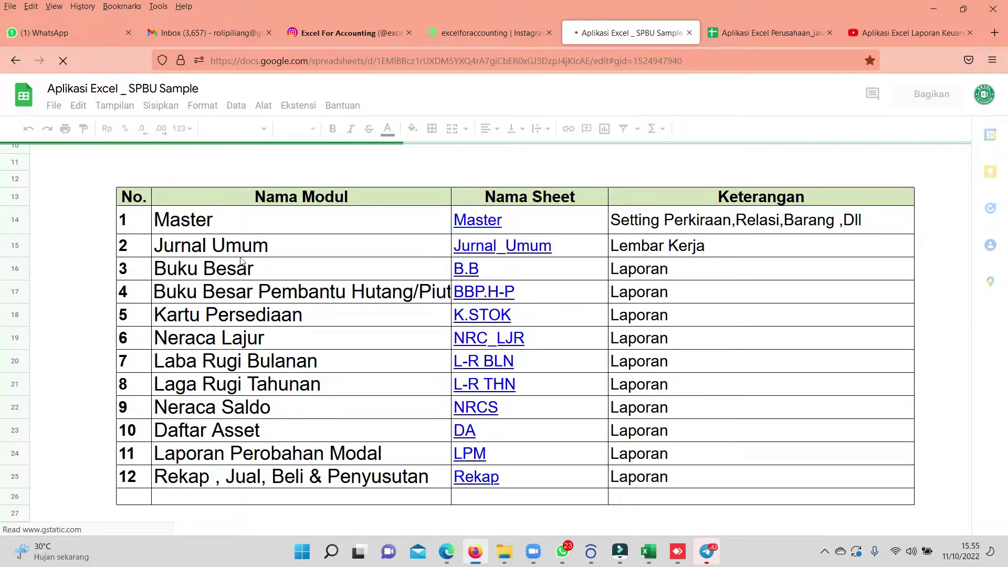
pyautogui.scroll(-2, 214, 267)
pyautogui.scroll(-4, 200, 231)
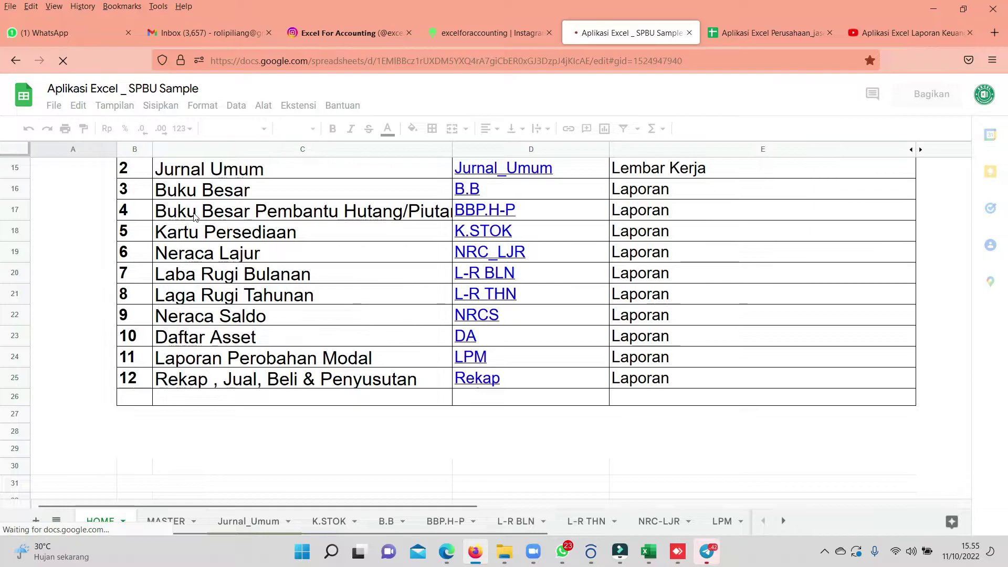
pyautogui.scroll(-2, 204, 231)
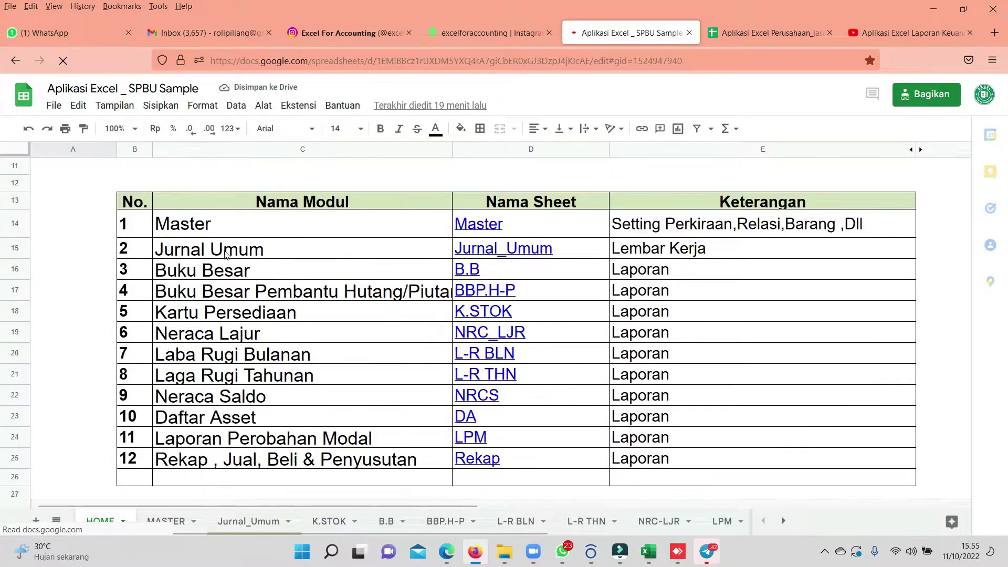
pyautogui.click(206, 230)
pyautogui.click(209, 250)
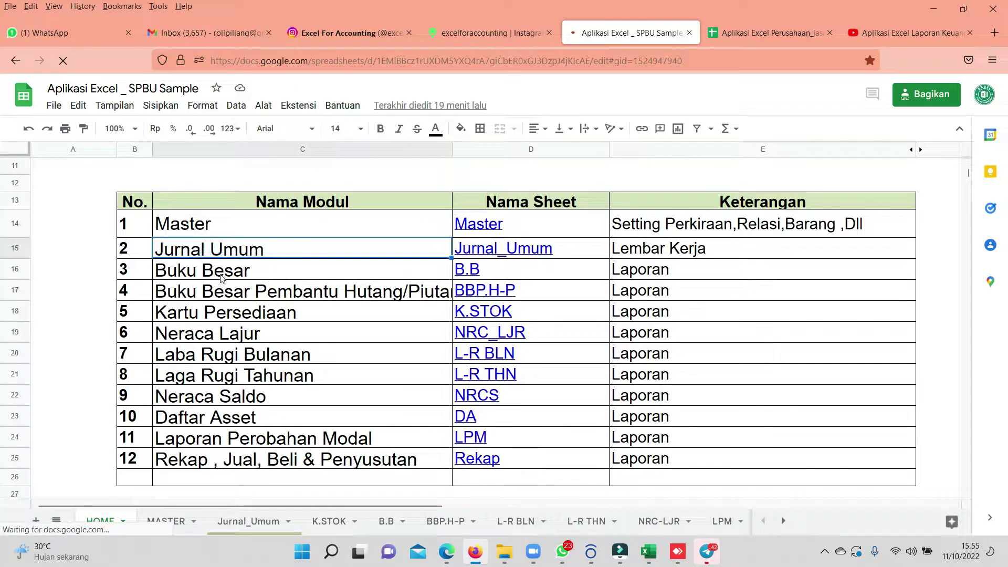
pyautogui.click(223, 273)
pyautogui.click(295, 297)
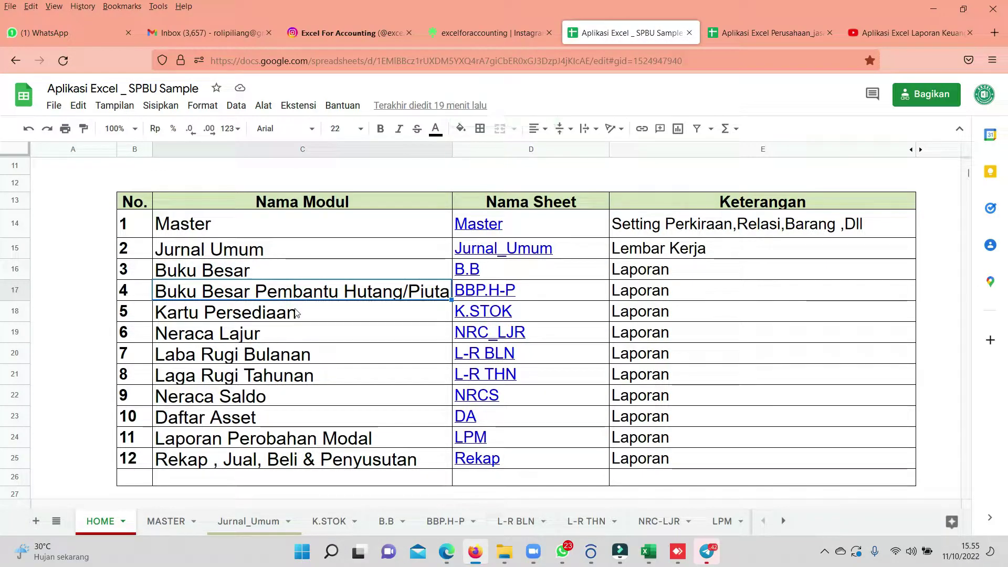
pyautogui.click(273, 318)
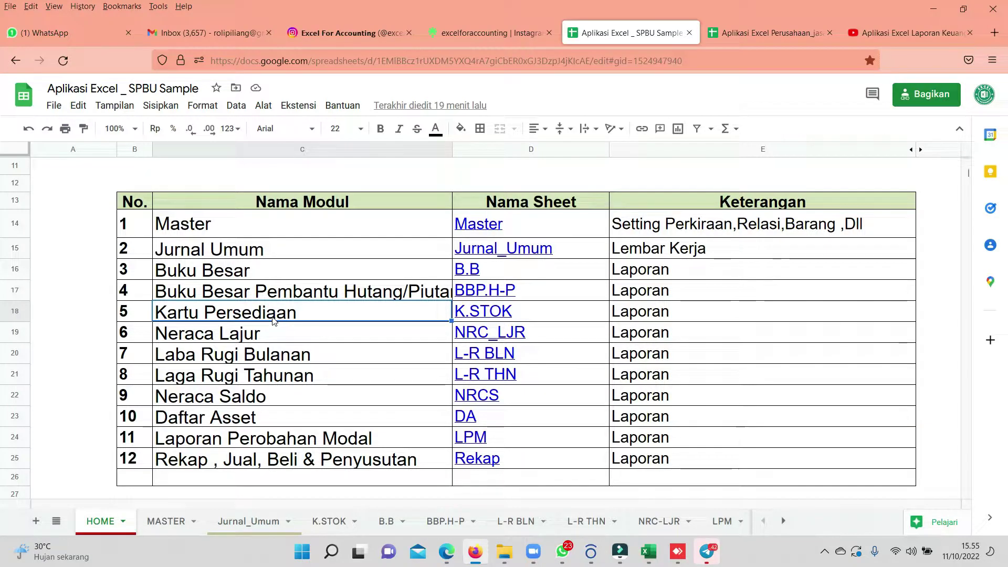
pyautogui.click(220, 336)
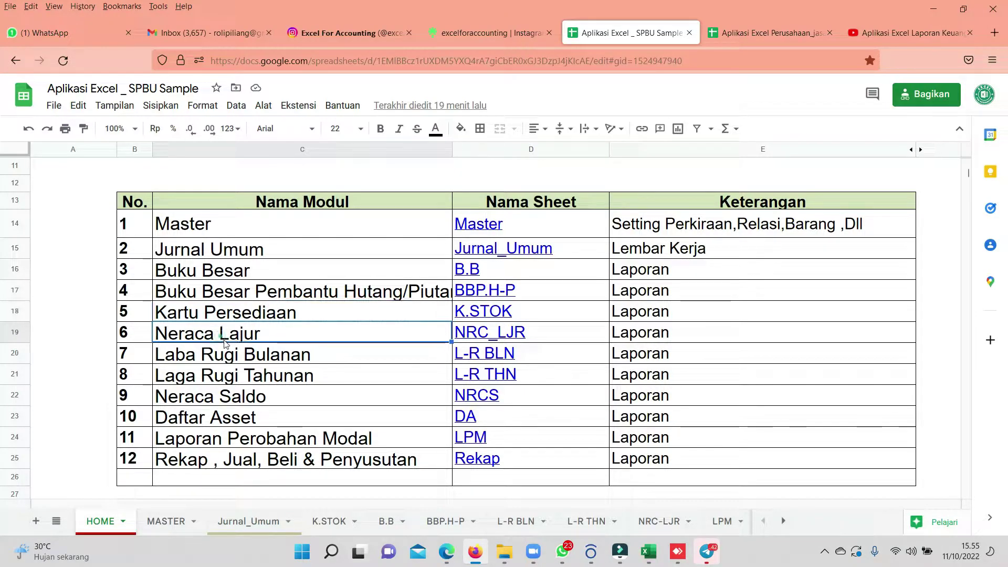
pyautogui.click(246, 359)
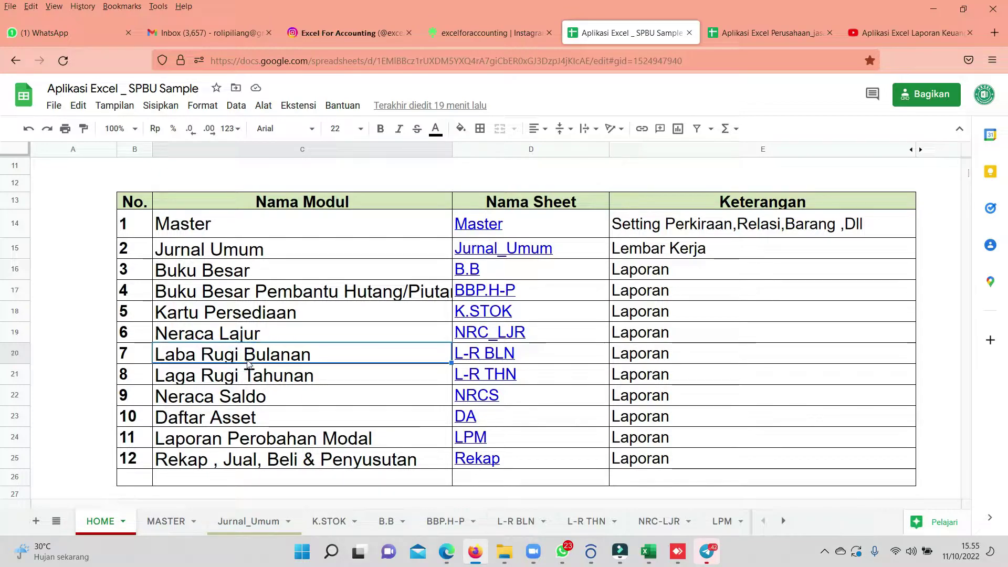
pyautogui.click(259, 376)
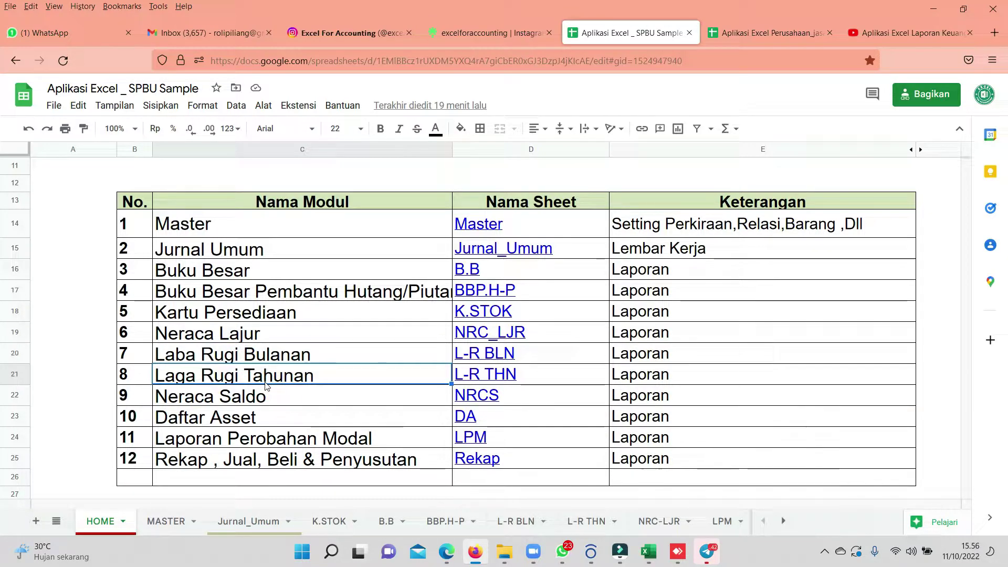
pyautogui.click(254, 401)
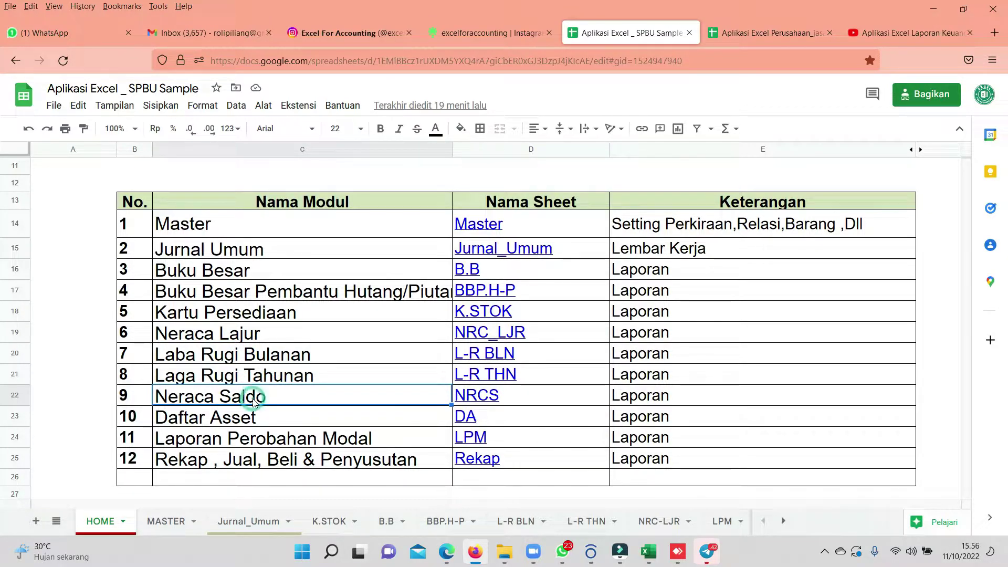
pyautogui.click(247, 419)
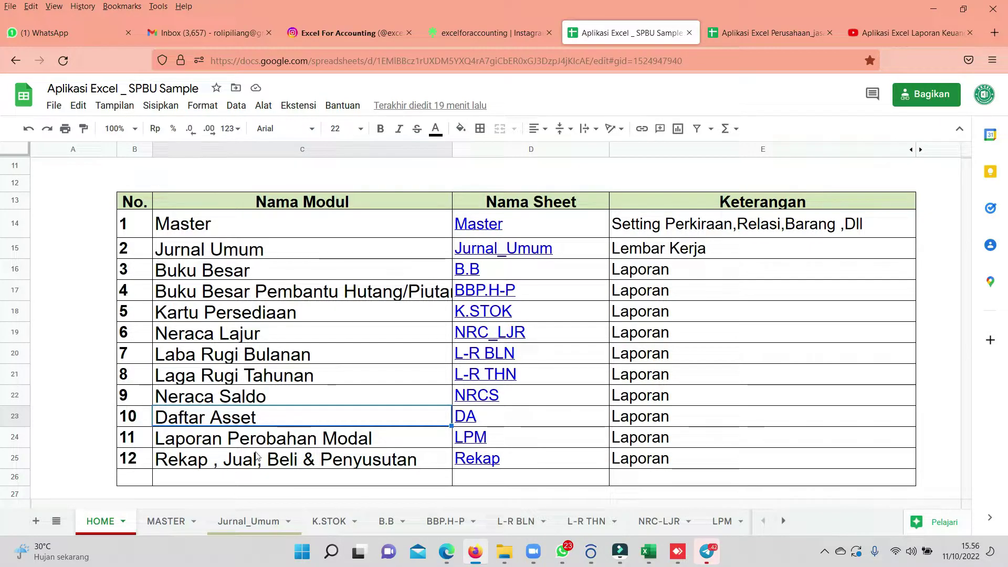
pyautogui.click(258, 444)
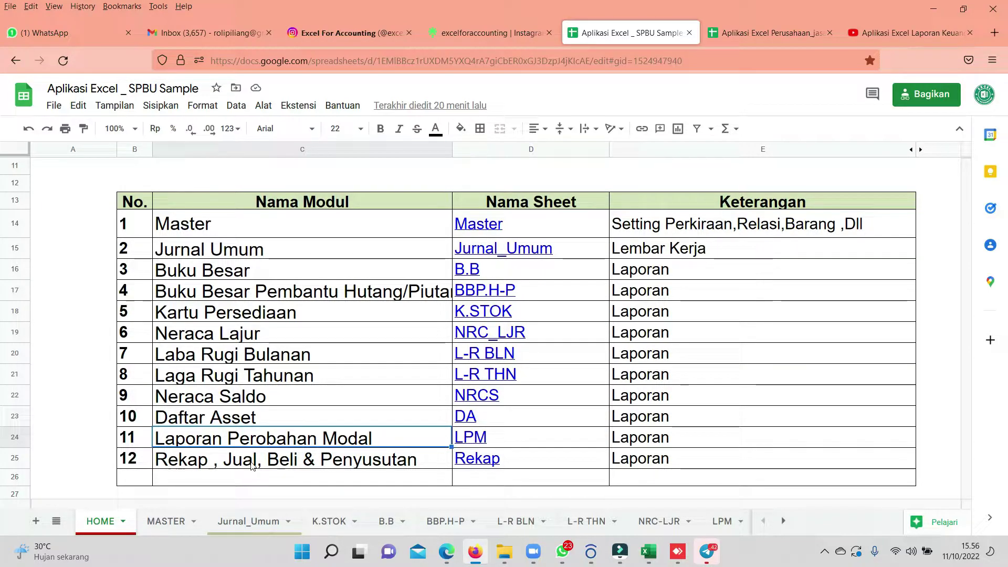
pyautogui.click(295, 465)
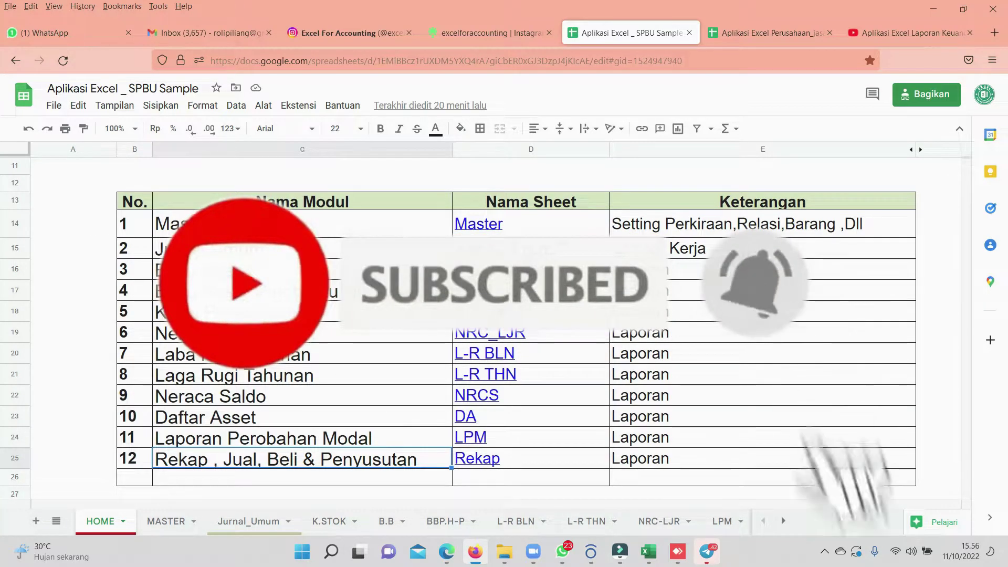
pyautogui.click(315, 248)
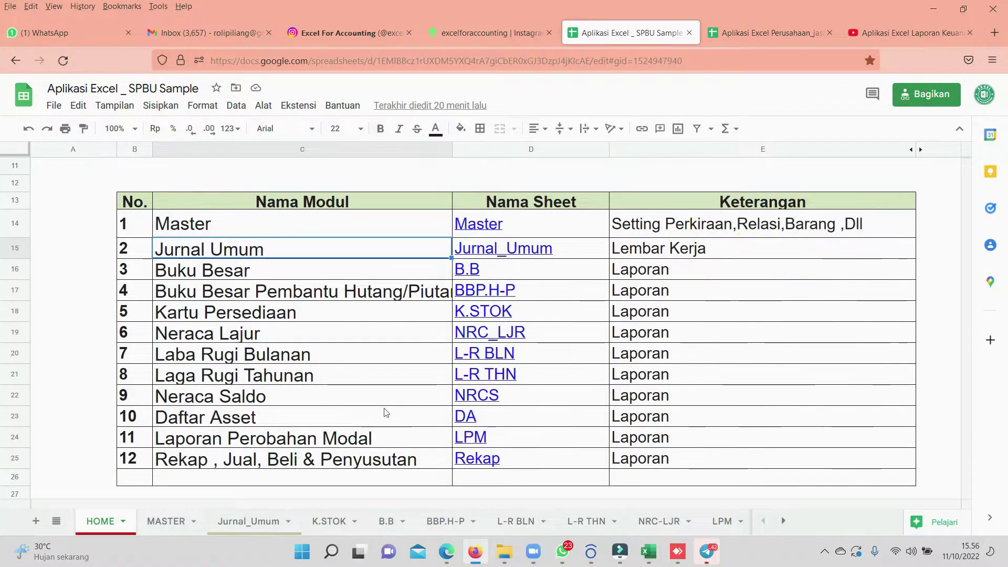
pyautogui.moveTo(502, 249)
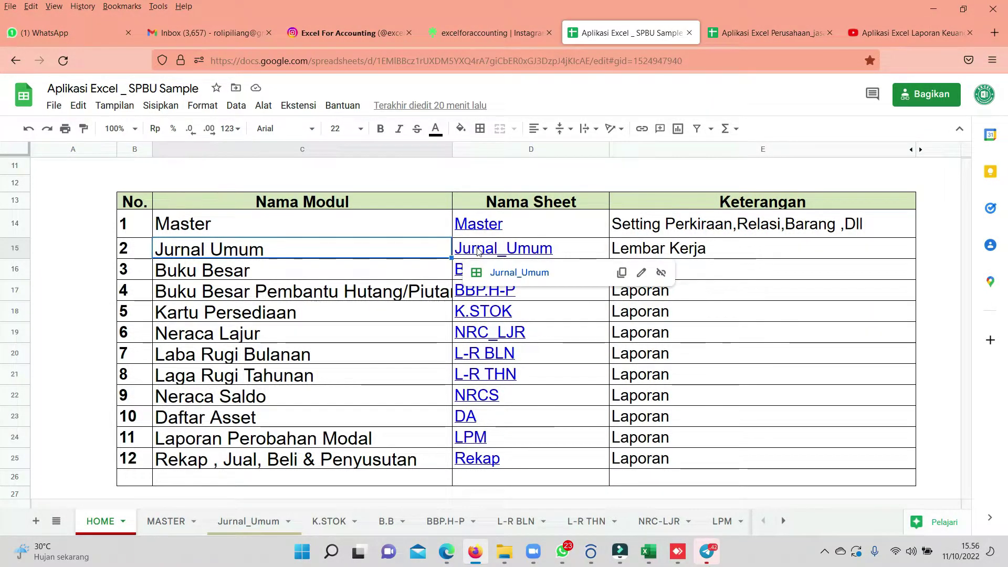
pyautogui.click(479, 251)
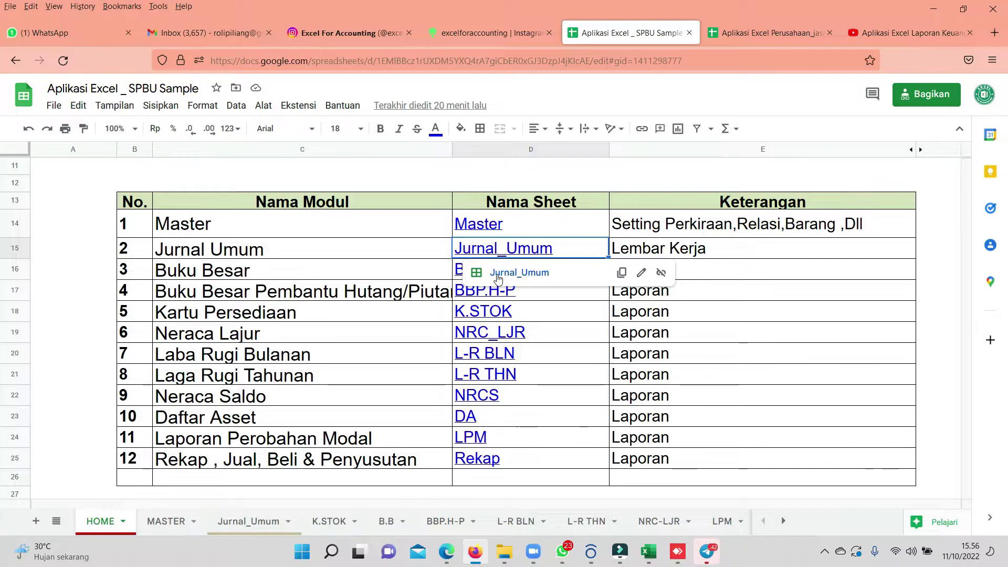
# Open the Jurnal_Umum sheet, browse the journal and select cell K9 in No. Bukti.
pyautogui.click(498, 275)
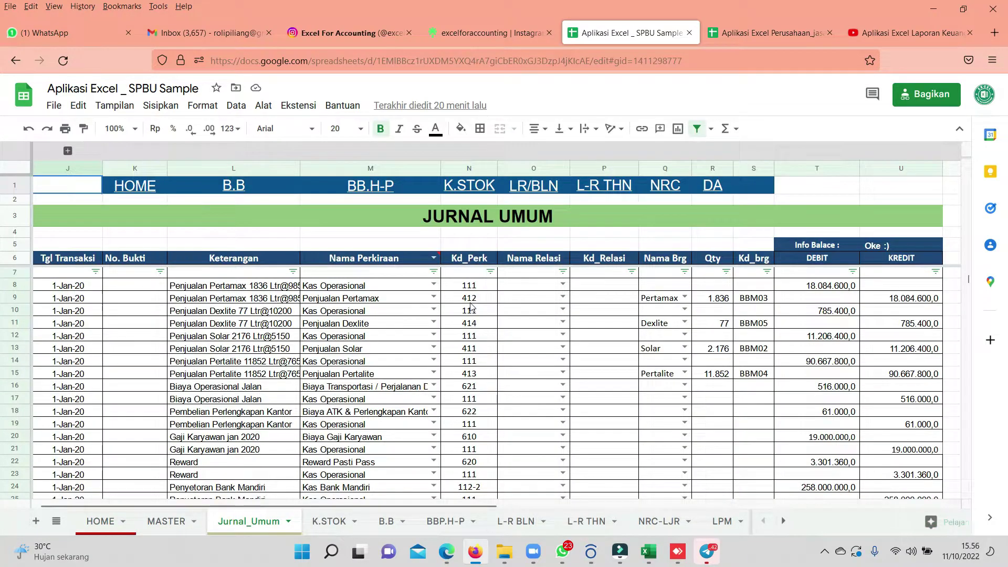
pyautogui.click(476, 307)
pyautogui.scroll(-4, 499, 312)
pyautogui.scroll(-5, 519, 318)
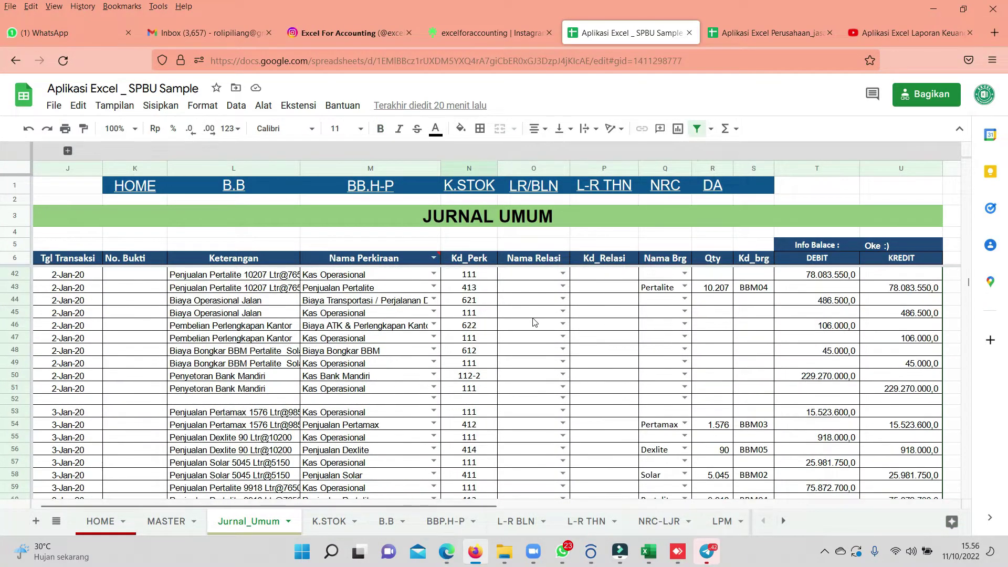
pyautogui.scroll(-5, 534, 323)
pyautogui.scroll(-10, 368, 320)
pyautogui.scroll(-8, 262, 319)
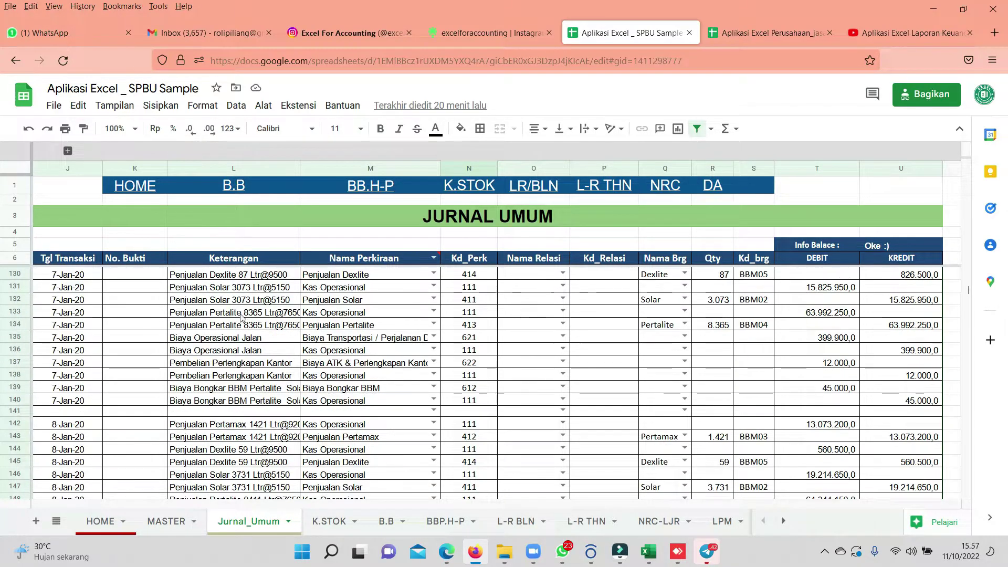
pyautogui.scroll(-6, 291, 319)
pyautogui.scroll(2, 292, 320)
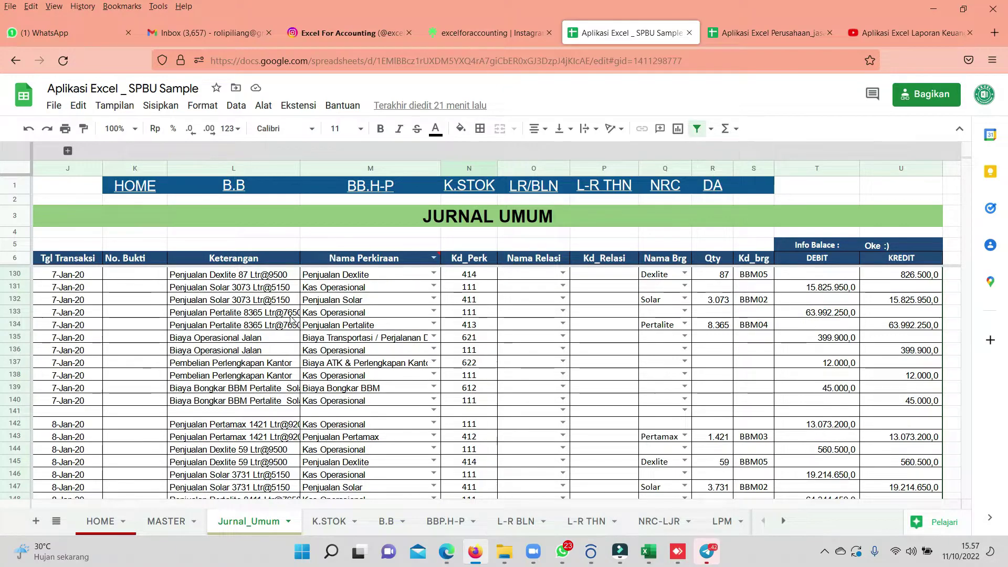
pyautogui.scroll(10, 345, 316)
pyautogui.scroll(20, 347, 315)
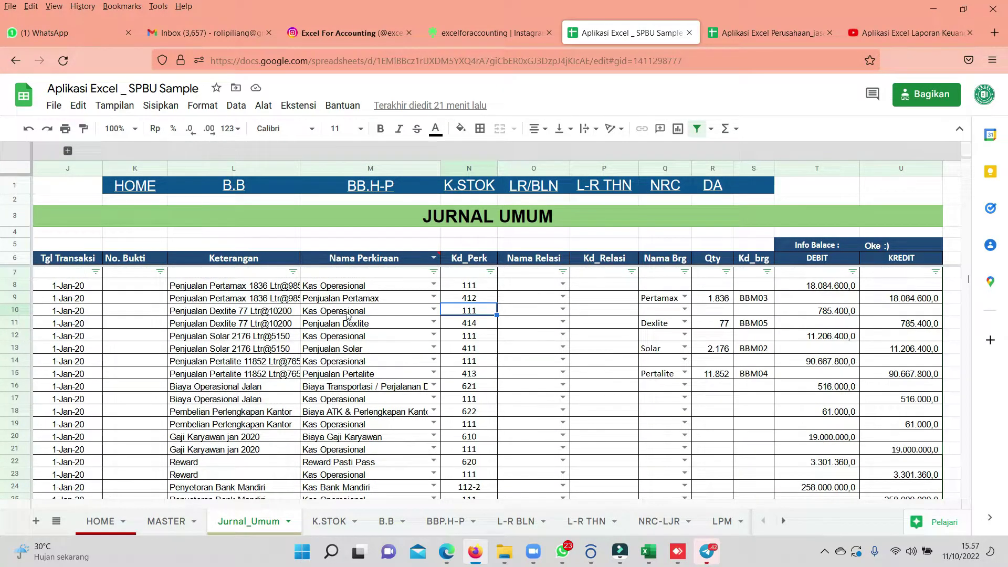
pyautogui.click(137, 298)
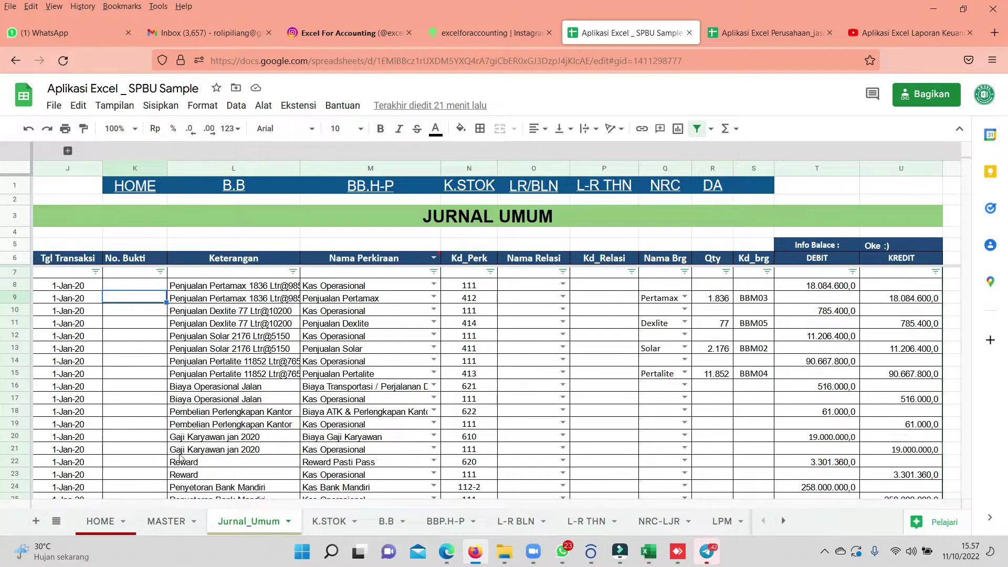
# Visit the HOME sheet, return to Jurnal_Umum and move along journal row 9.
pyautogui.click(101, 521)
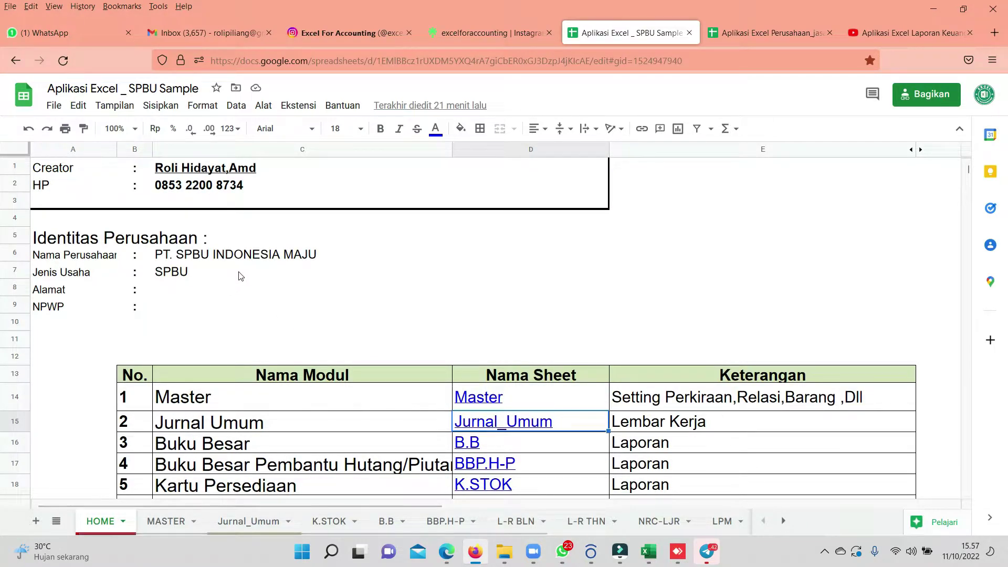
pyautogui.scroll(-2, 265, 288)
pyautogui.click(256, 525)
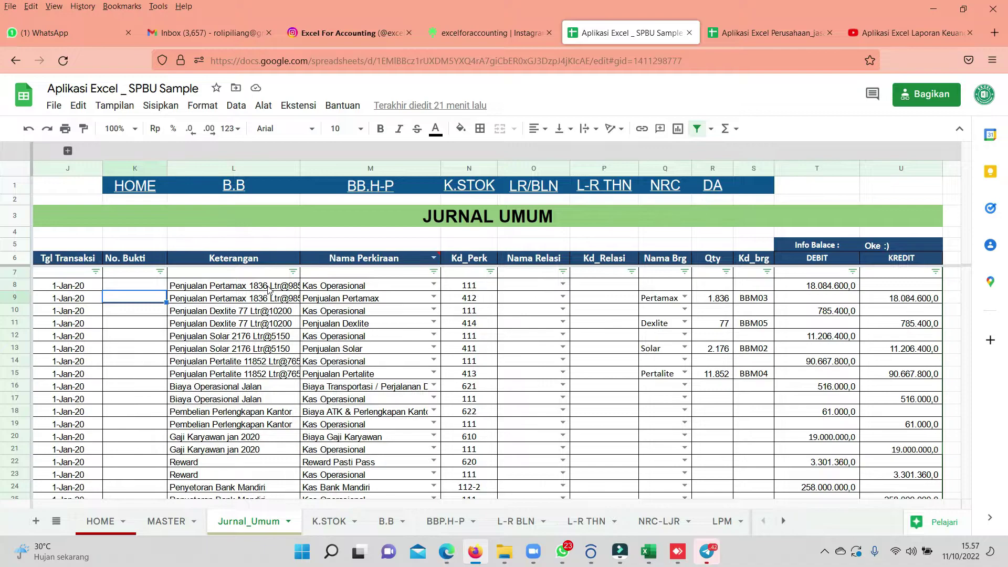
pyautogui.press('Right')
pyautogui.press('Right')
pyautogui.press('Right')
pyautogui.press('Right')
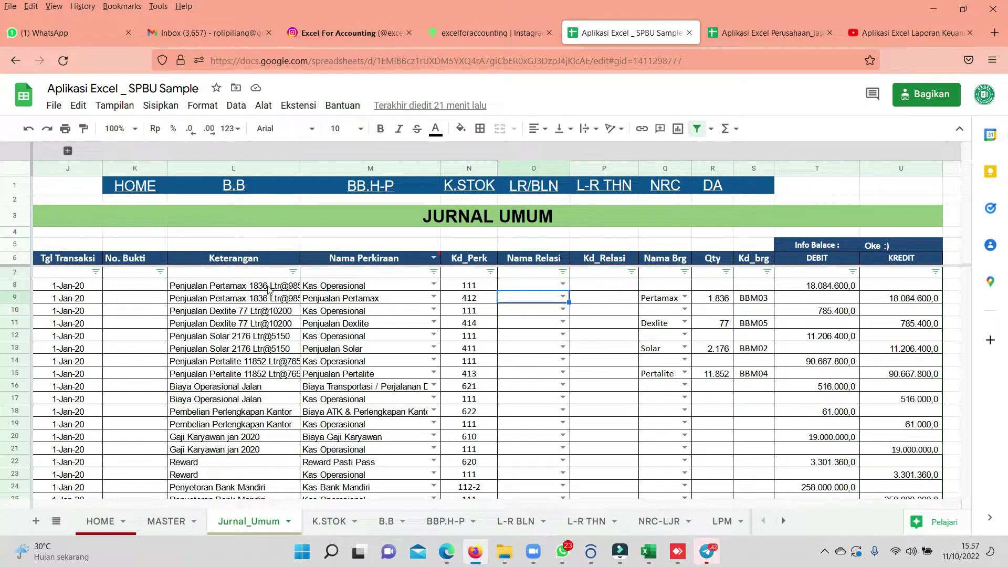
pyautogui.press('Left')
pyautogui.press('Left')
pyautogui.press('Left')
pyautogui.press('Left')
pyautogui.press('Right')
pyautogui.press('Right')
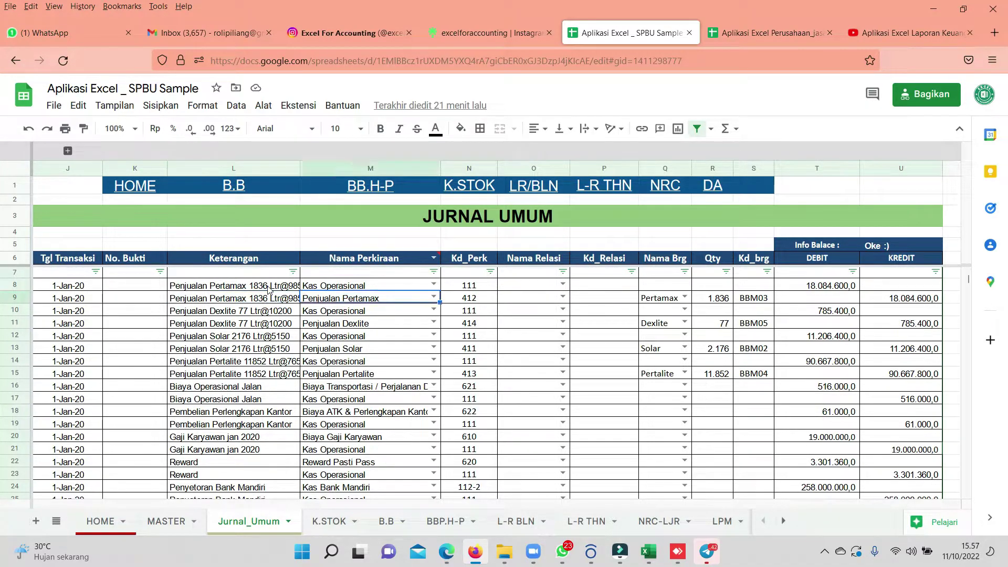
pyautogui.press('Right')
pyautogui.press('Right')
pyautogui.press('Left')
# Scroll the journal down to row 890 and the 12-Feb-20 entries.
pyautogui.scroll(-10, 289, 309)
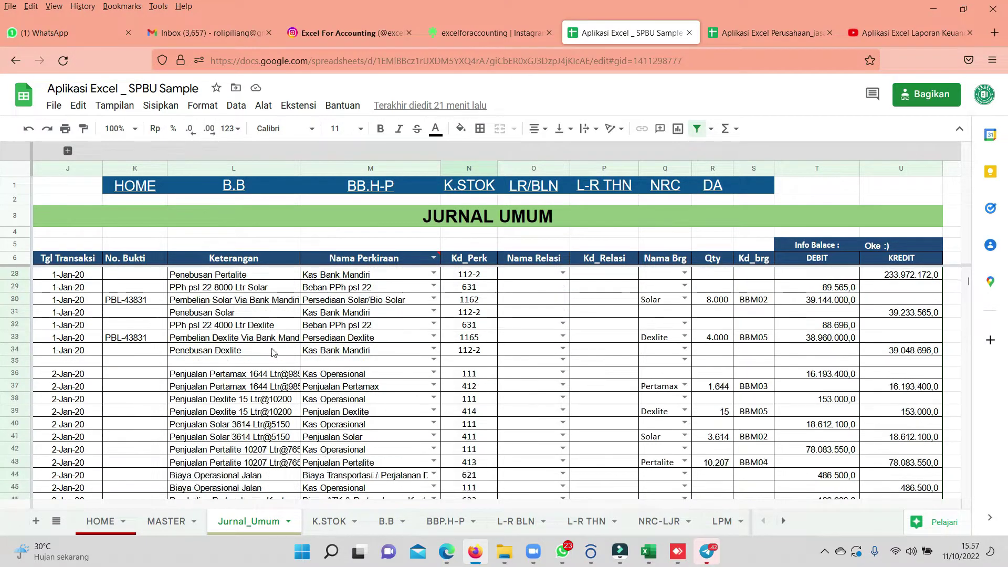
pyautogui.scroll(-10, 315, 326)
pyautogui.scroll(-10, 341, 341)
pyautogui.scroll(-10, 369, 361)
pyautogui.scroll(-10, 362, 359)
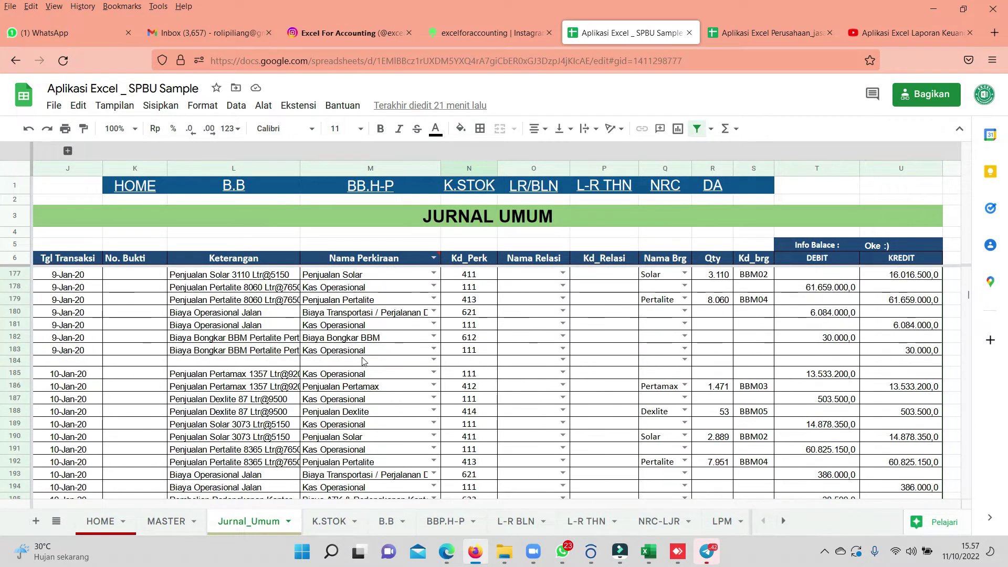
pyautogui.scroll(-10, 294, 346)
pyautogui.scroll(-10, 252, 339)
pyautogui.scroll(-8, 252, 339)
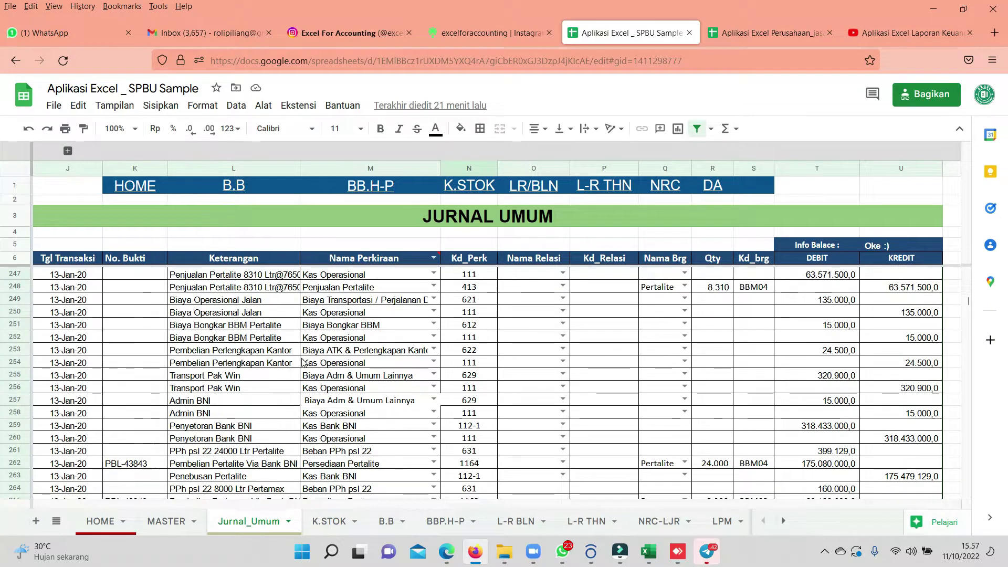
pyautogui.scroll(-8, 265, 350)
pyautogui.scroll(-8, 278, 363)
pyautogui.scroll(-8, 291, 376)
pyautogui.scroll(-10, 299, 384)
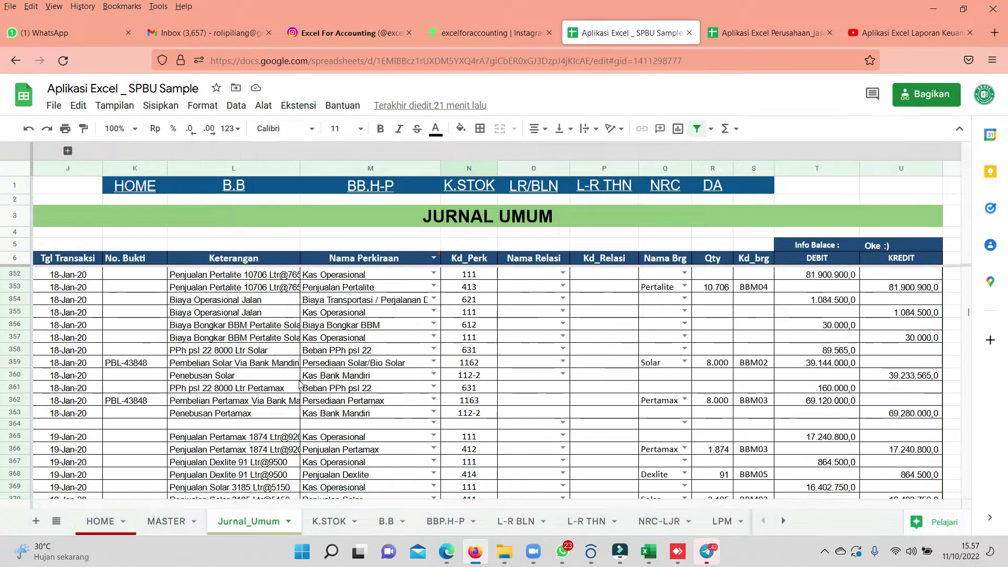
pyautogui.scroll(-10, 303, 388)
pyautogui.scroll(-10, 306, 390)
pyautogui.scroll(-10, 309, 395)
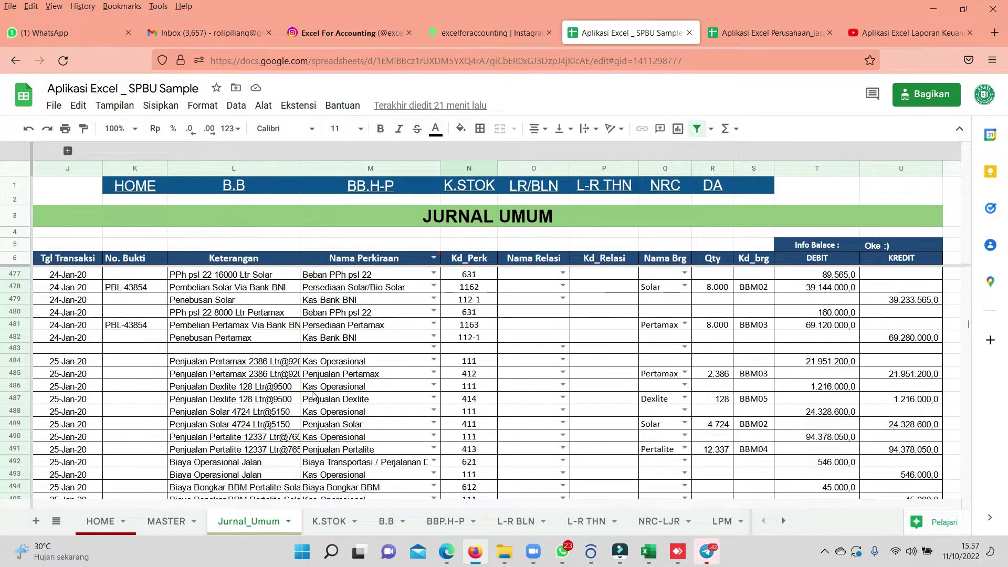
pyautogui.scroll(-14, 314, 397)
pyautogui.scroll(-14, 315, 396)
pyautogui.scroll(-10, 315, 395)
pyautogui.scroll(-8, 315, 395)
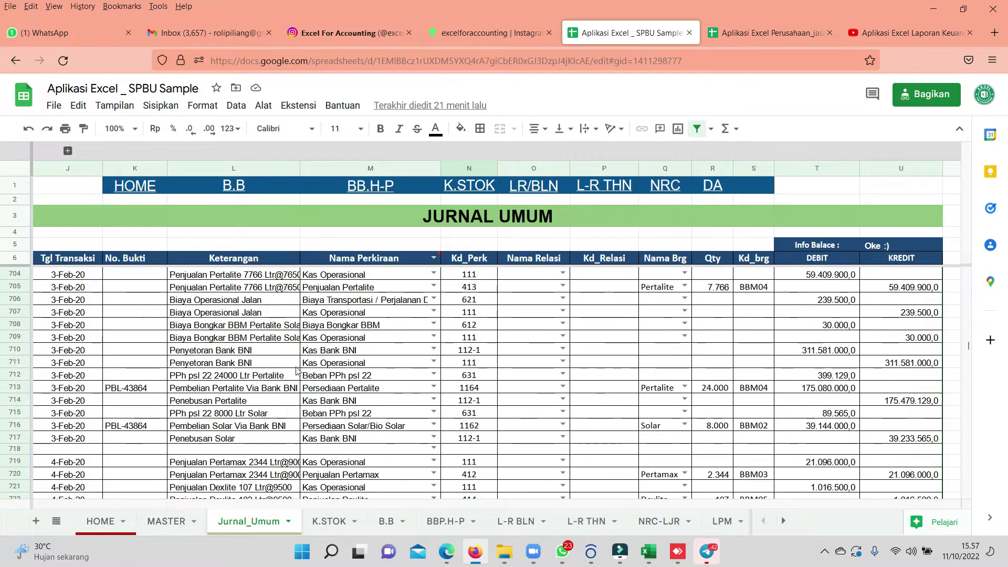
pyautogui.scroll(-7, 295, 378)
pyautogui.scroll(-7, 274, 362)
pyautogui.scroll(-10, 241, 396)
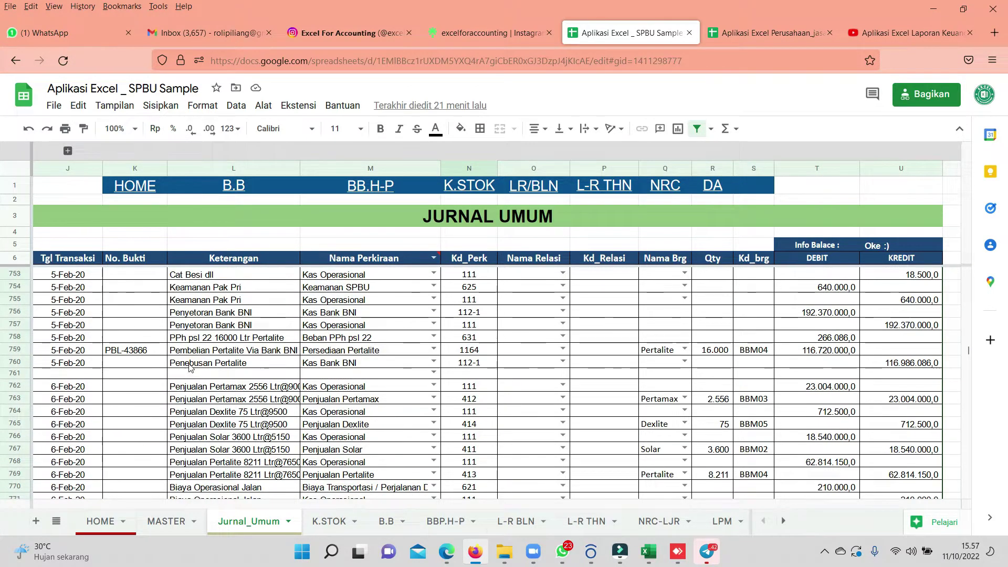
pyautogui.scroll(-10, 245, 418)
pyautogui.scroll(-10, 249, 439)
pyautogui.scroll(-8, 252, 460)
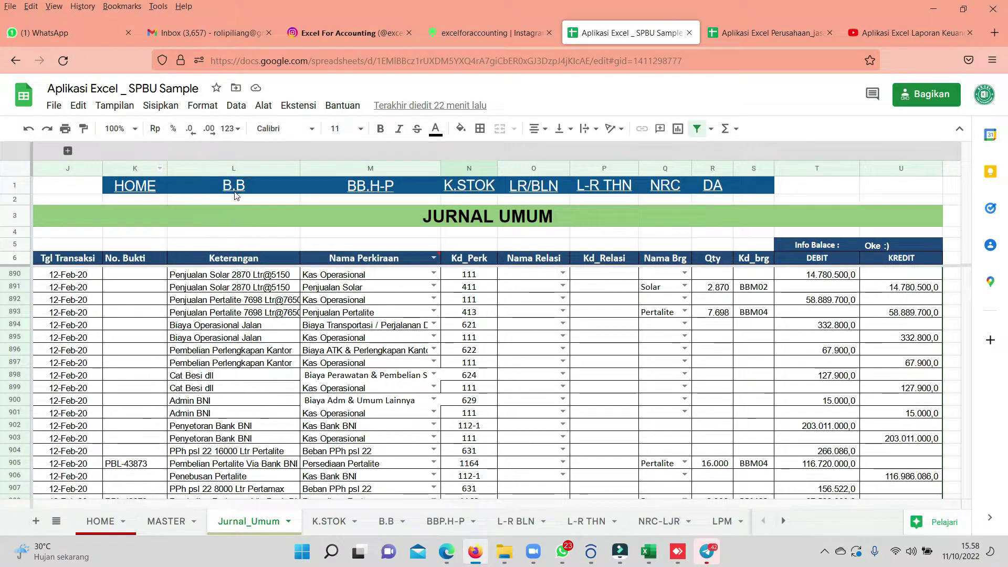
# Bring up the B.B ledger and K.STOK sheet links from the journal headers.
pyautogui.click(276, 186)
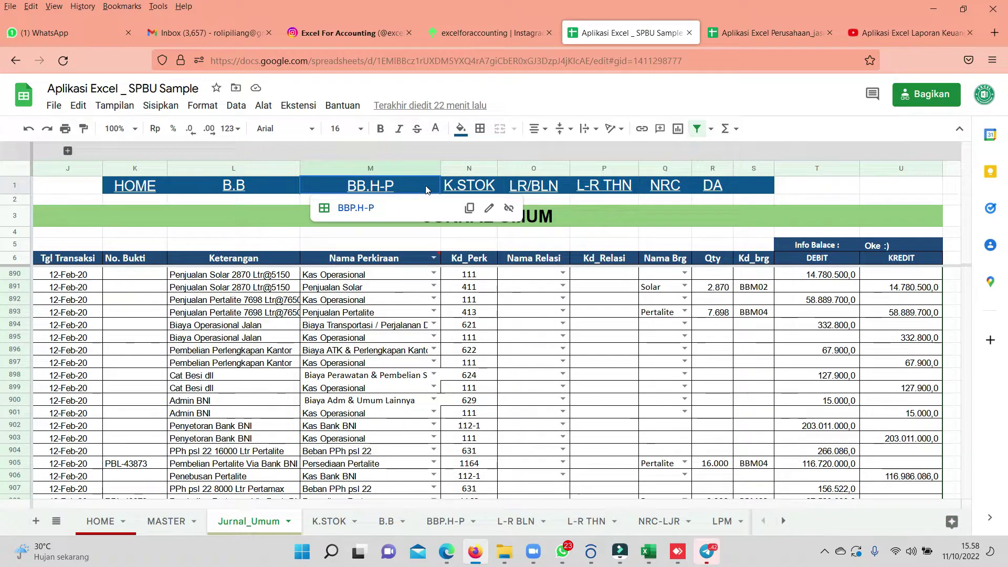
pyautogui.click(467, 186)
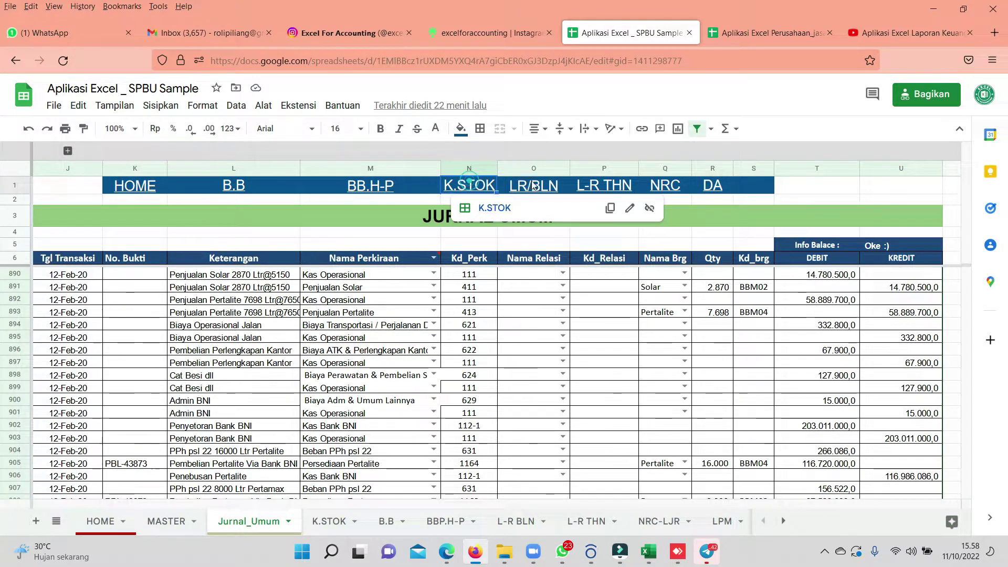
pyautogui.click(262, 338)
pyautogui.moveTo(233, 186)
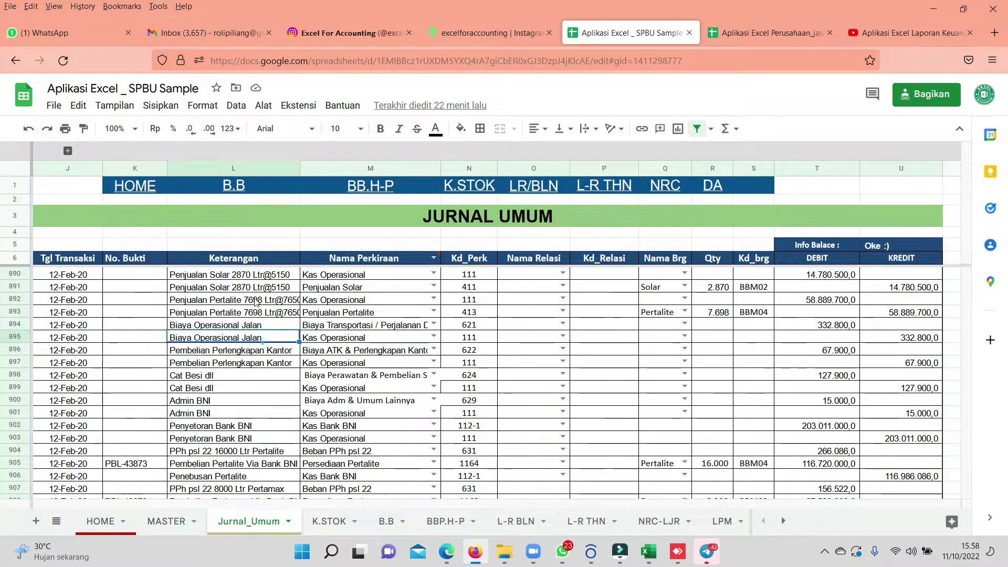
pyautogui.click(234, 188)
# Open the Buku Besar ledger and browse the Nama Akun list, keeping Kas Bank BNI.
pyautogui.click(213, 209)
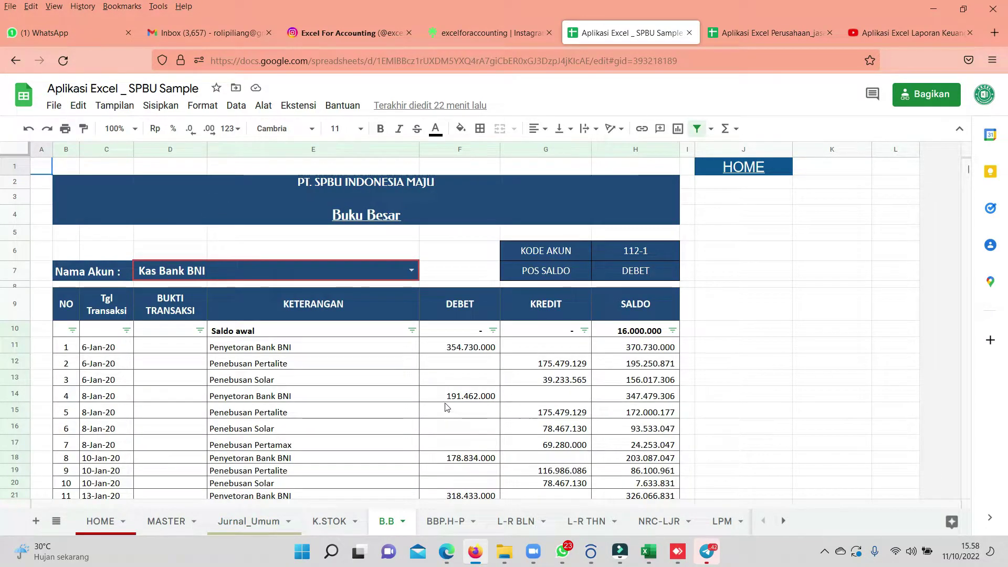
pyautogui.click(446, 406)
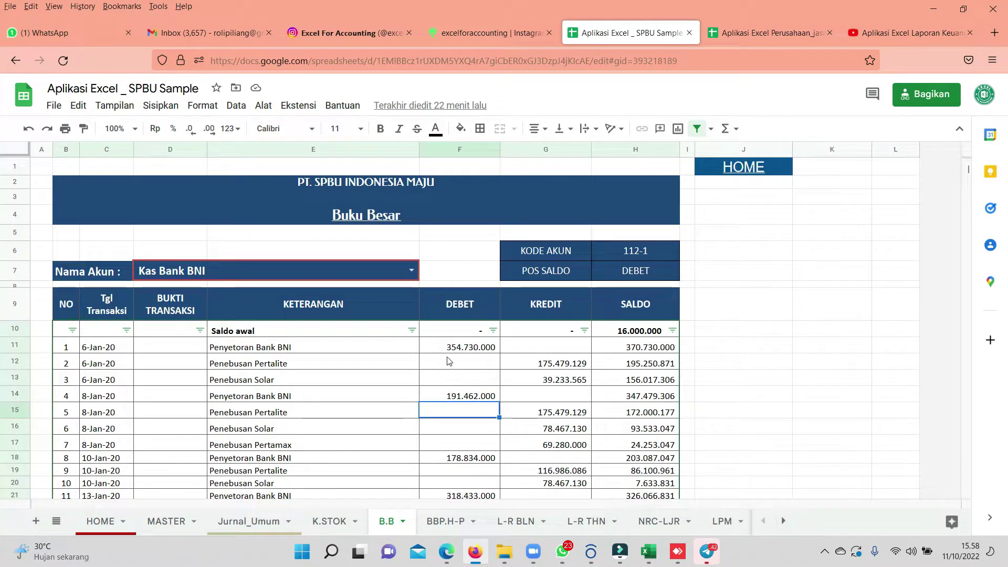
pyautogui.click(342, 271)
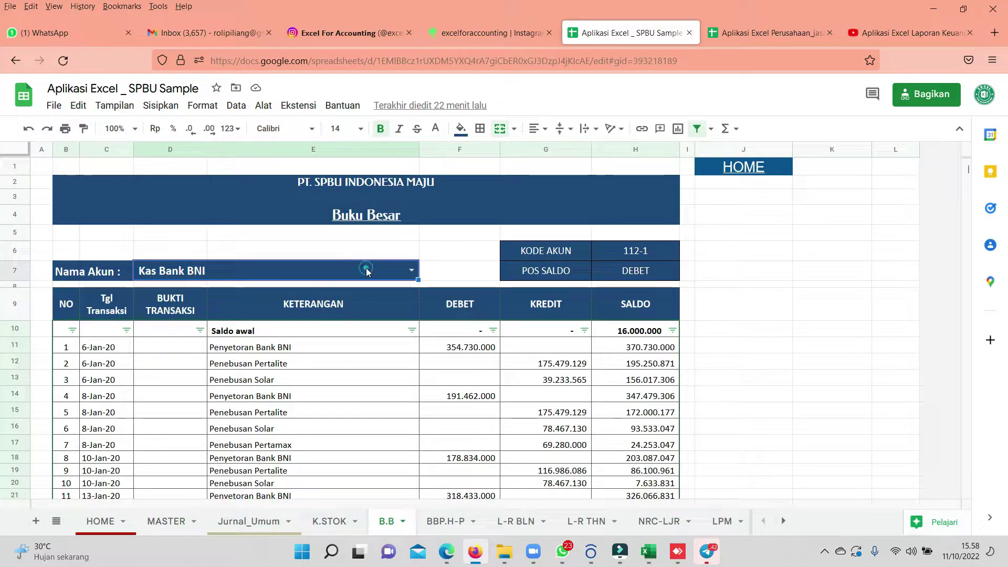
pyautogui.click(368, 271)
pyautogui.click(411, 270)
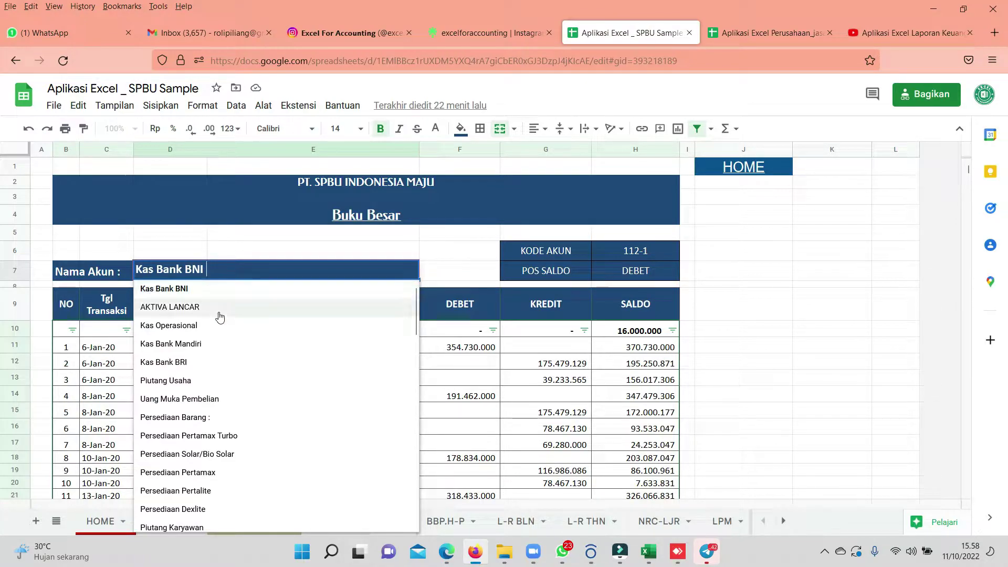
pyautogui.scroll(-2, 204, 327)
pyautogui.scroll(-2, 204, 328)
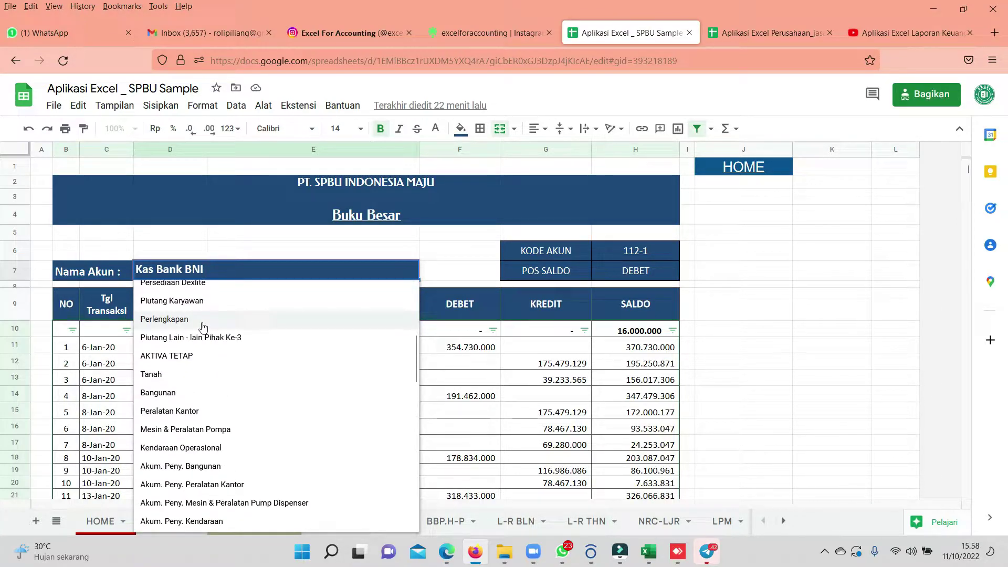
pyautogui.scroll(1, 203, 328)
pyautogui.scroll(3, 203, 328)
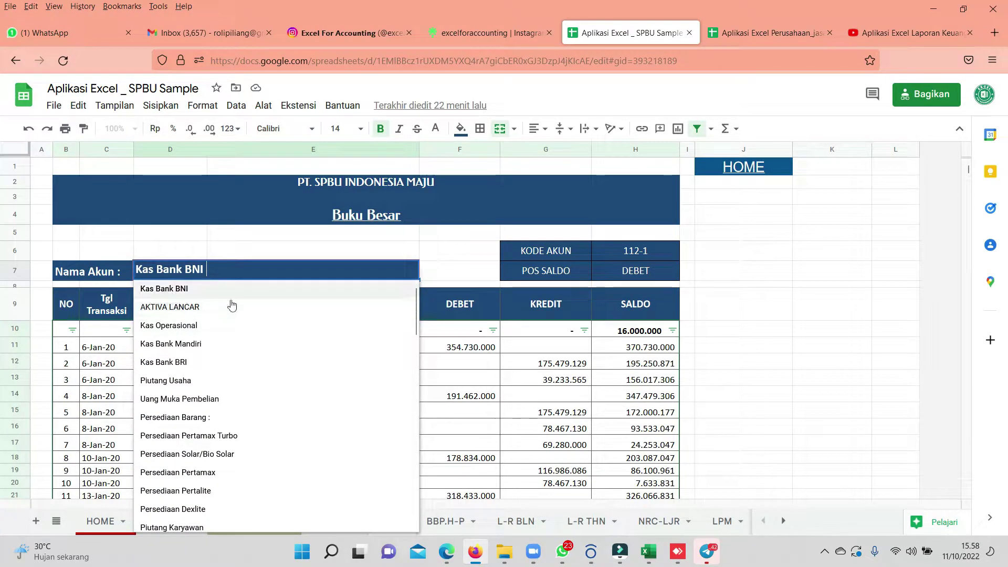
pyautogui.click(86, 271)
pyautogui.click(193, 270)
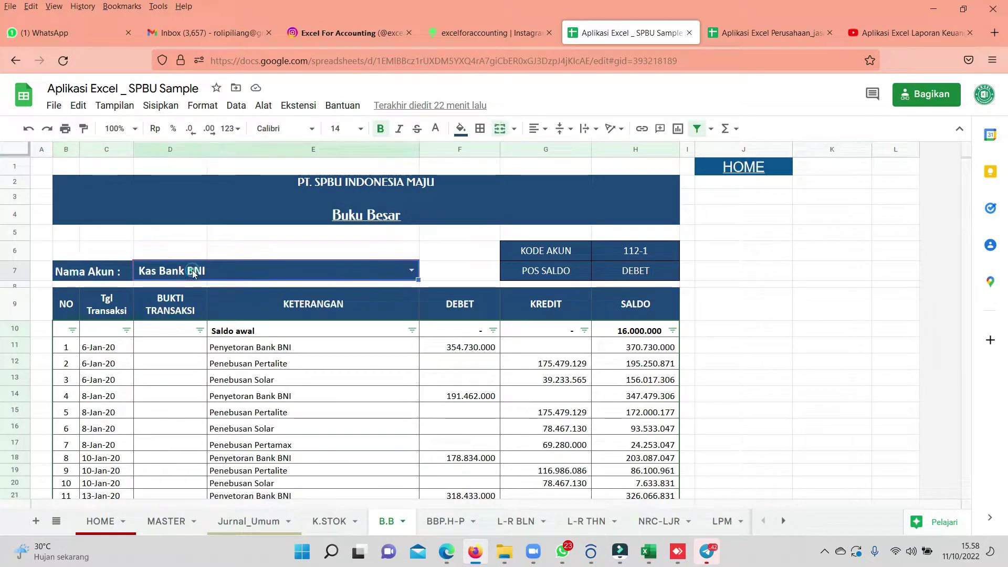
# Fill the Nama Akun cell yellow, then change its fill to green.
pyautogui.click(467, 137)
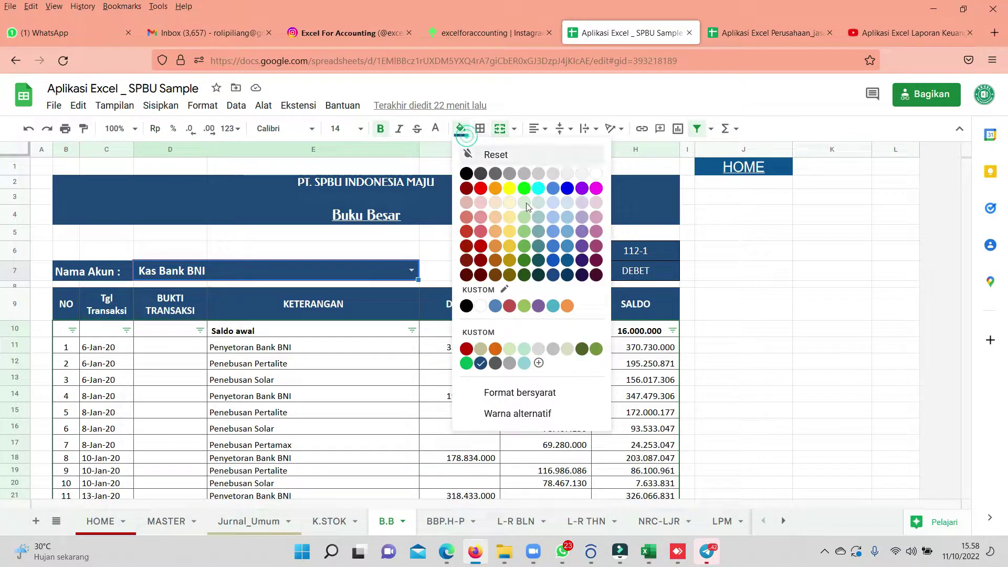
pyautogui.click(512, 212)
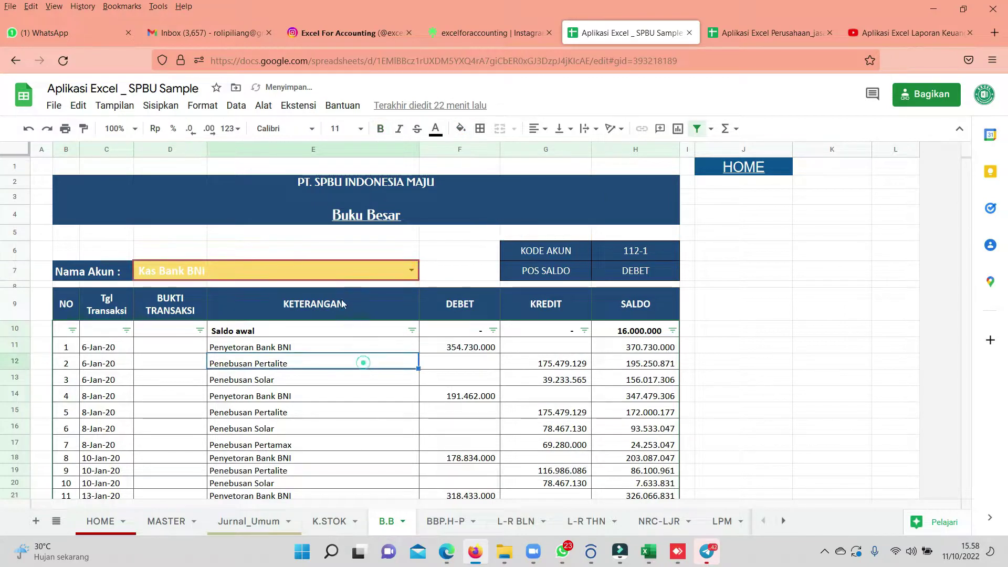
pyautogui.click(349, 265)
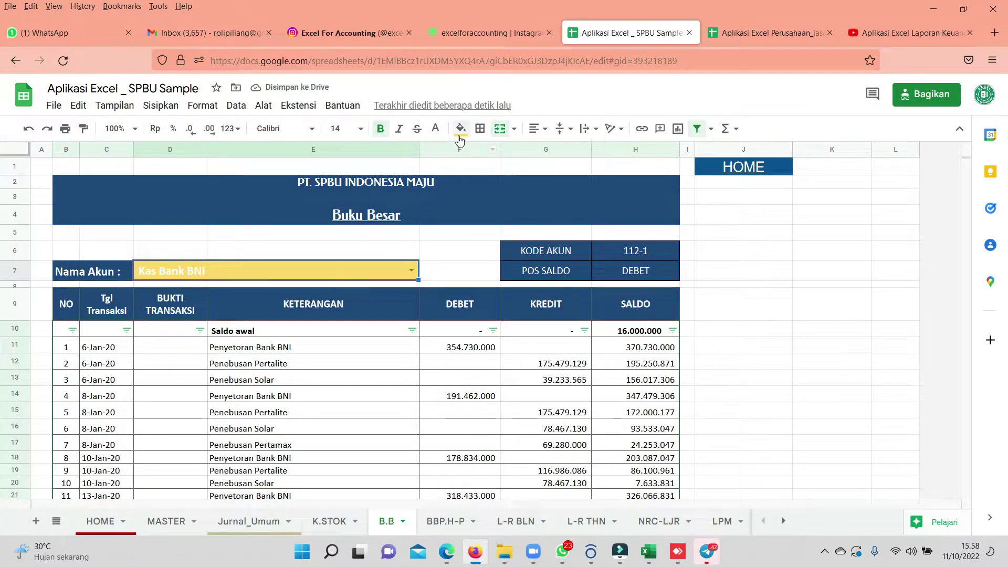
pyautogui.click(461, 130)
pyautogui.click(528, 251)
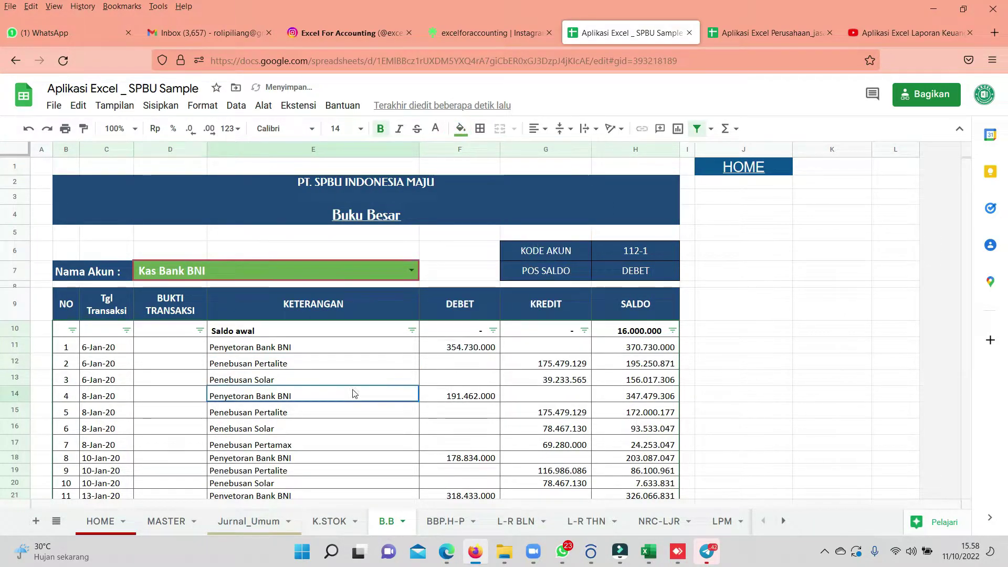
pyautogui.click(321, 270)
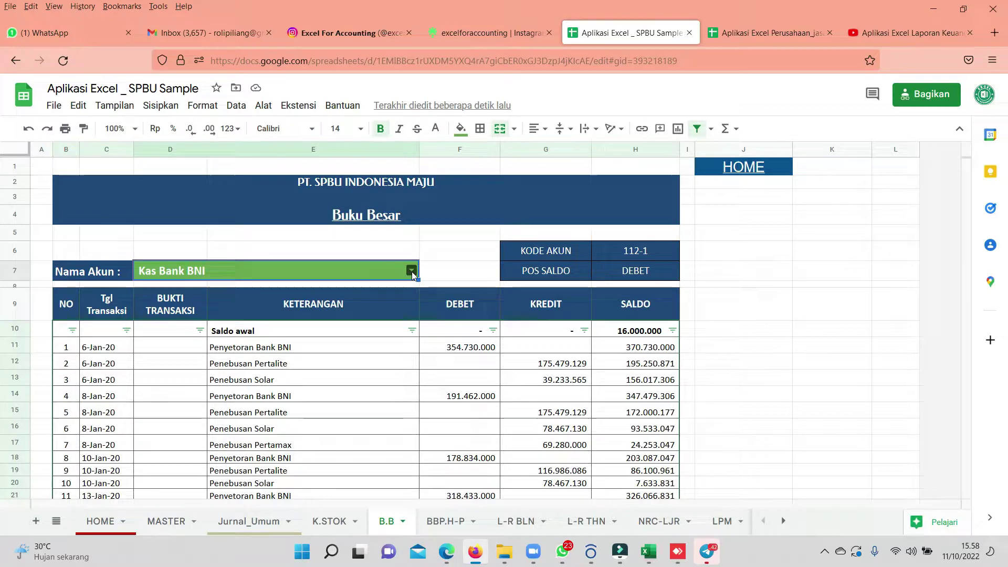
# Switch the ledger account to Kas Operasional and check its 316.000.000 opening balance.
pyautogui.click(412, 271)
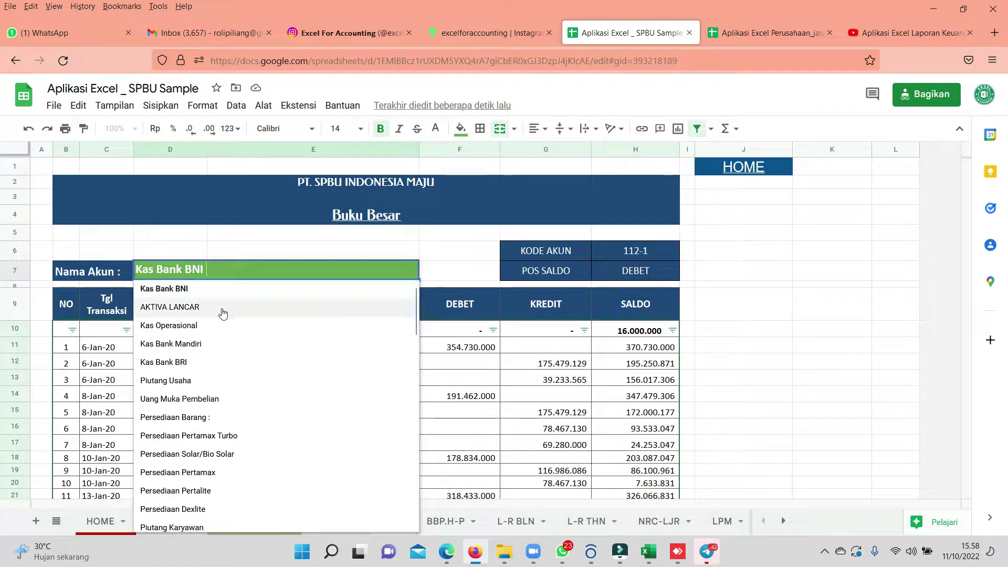
pyautogui.click(183, 325)
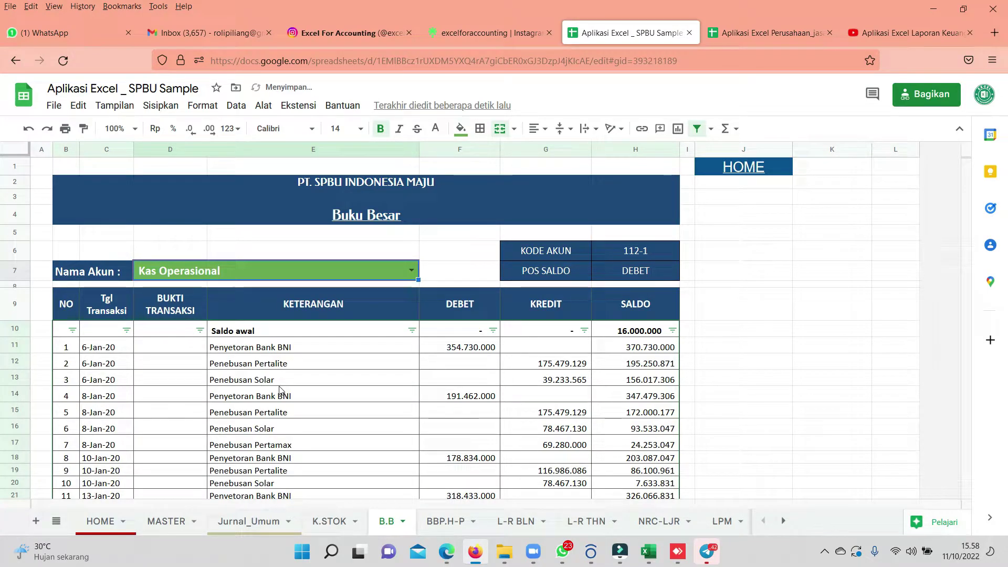
pyautogui.click(260, 380)
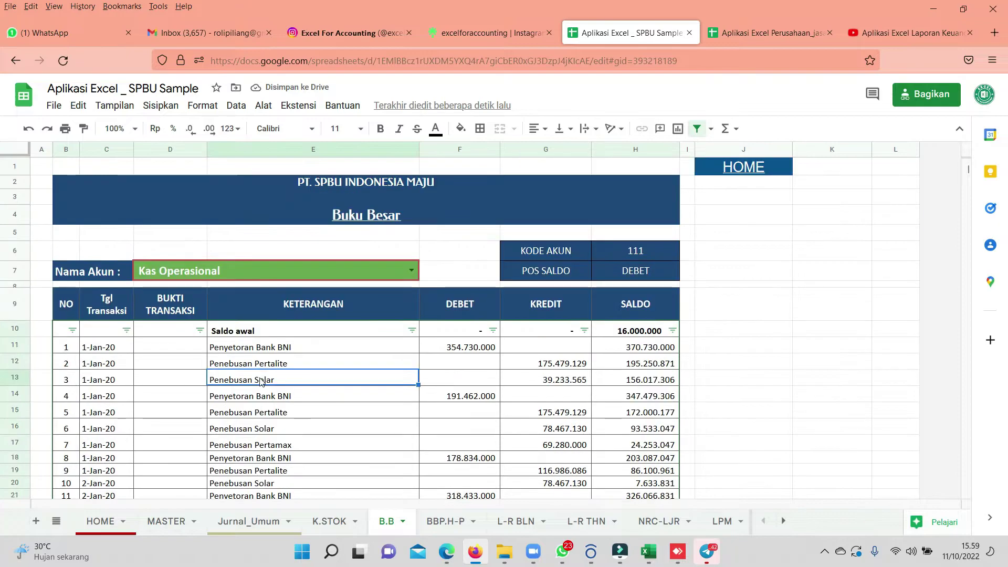
pyautogui.click(434, 378)
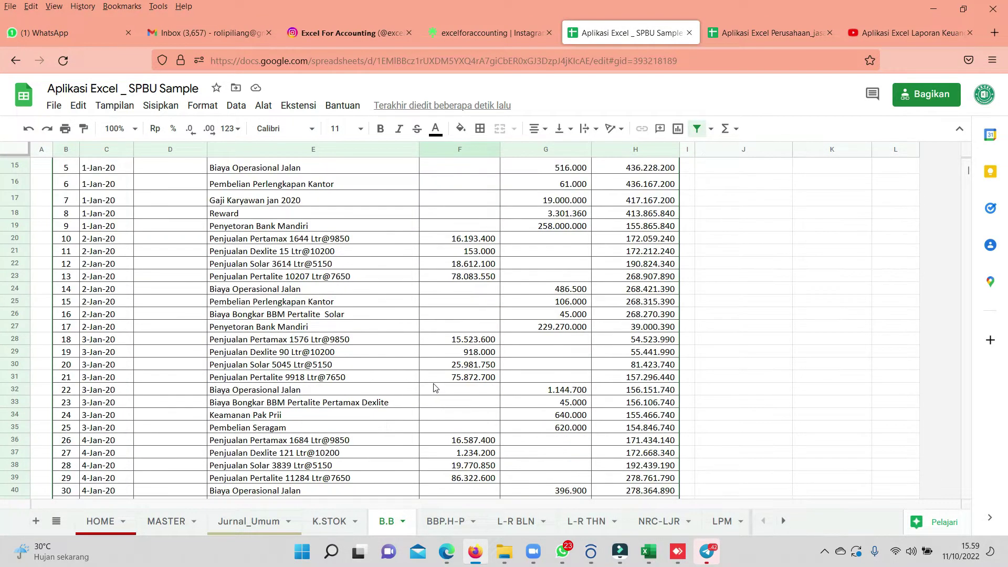
pyautogui.click(362, 362)
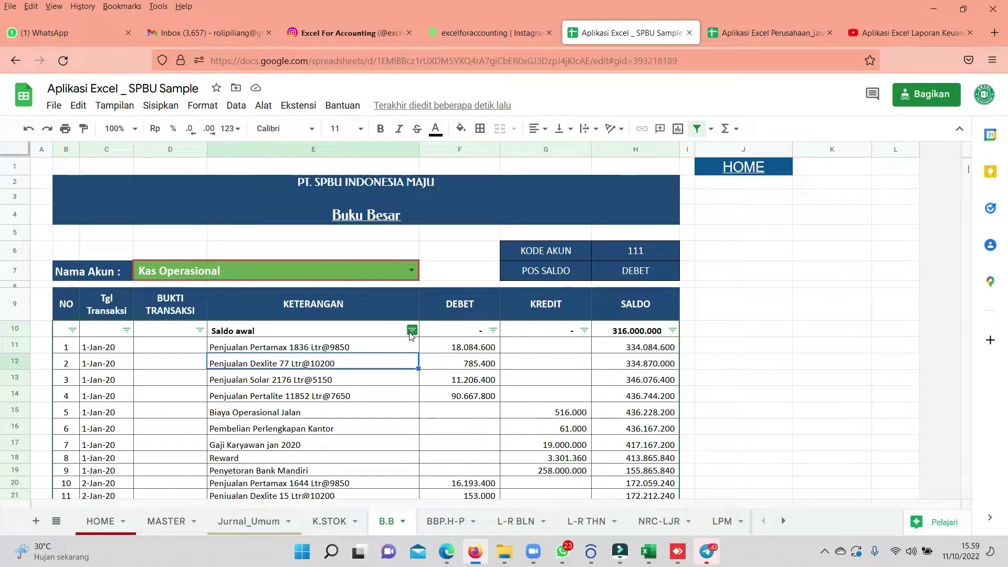
pyautogui.click(615, 333)
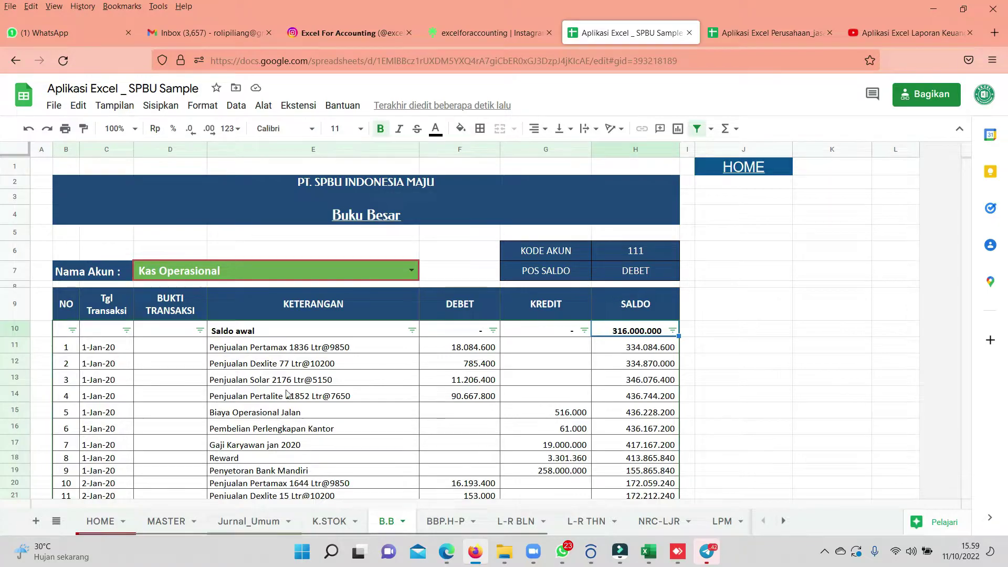
# Review the Kas Operasional entries, checking the 11.206.400 debit amount.
pyautogui.scroll(-5, 271, 387)
pyautogui.scroll(3, 271, 387)
pyautogui.scroll(2, 271, 388)
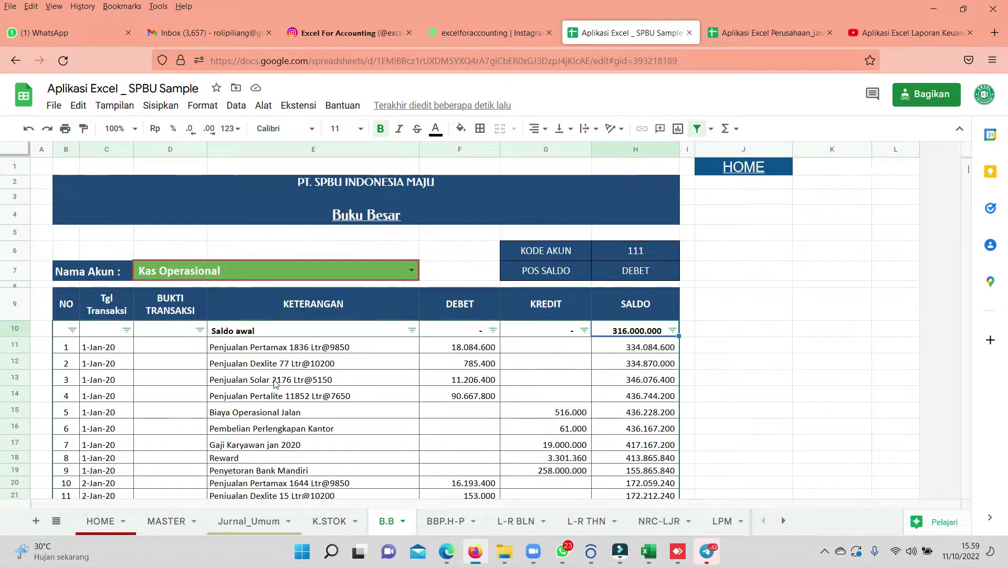
pyautogui.moveTo(106, 356); pyautogui.dragTo(298, 380)
pyautogui.scroll(-13, 298, 380)
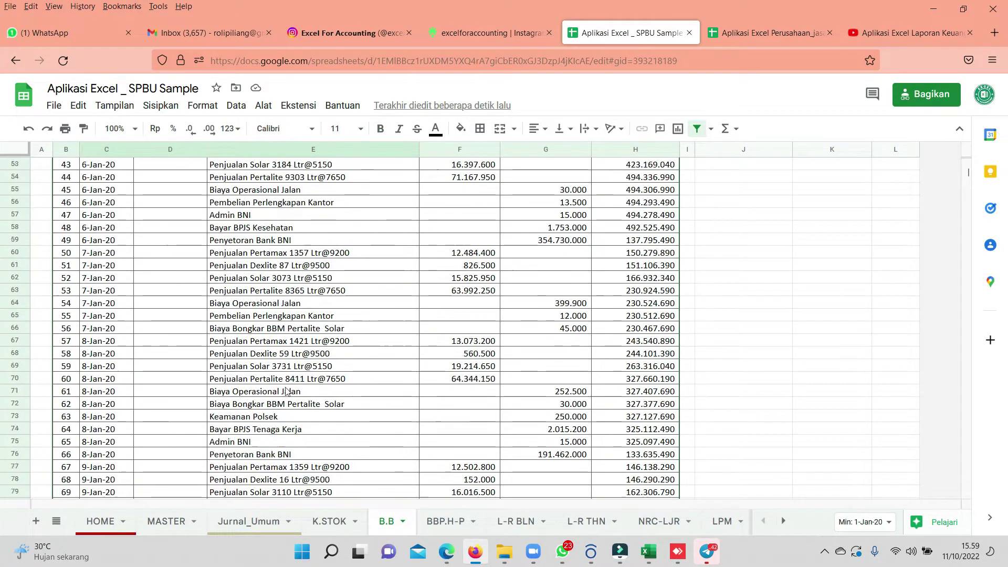
pyautogui.scroll(-20, 298, 380)
pyautogui.scroll(-18, 298, 380)
pyautogui.scroll(-3, 298, 380)
pyautogui.scroll(20, 305, 380)
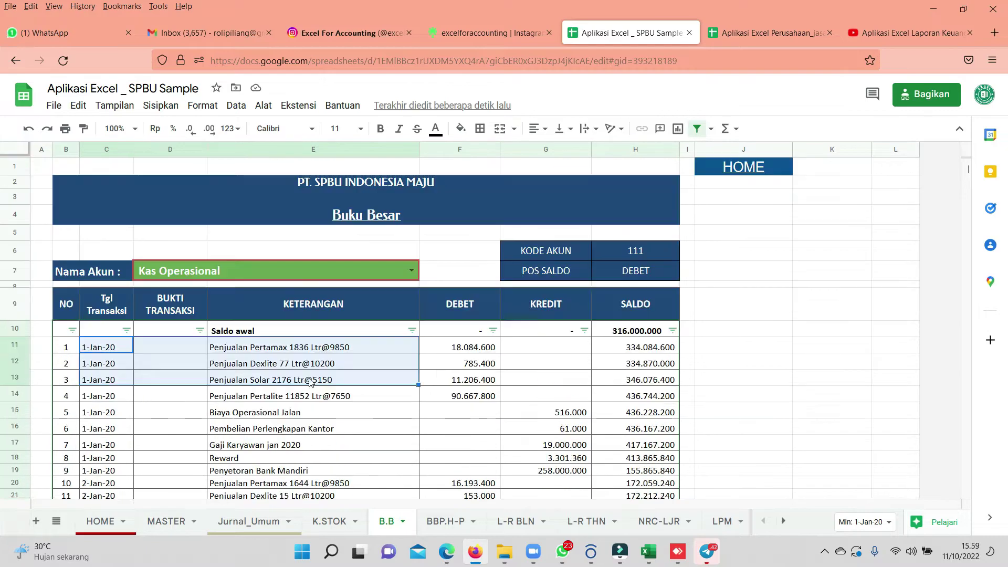
pyautogui.click(456, 380)
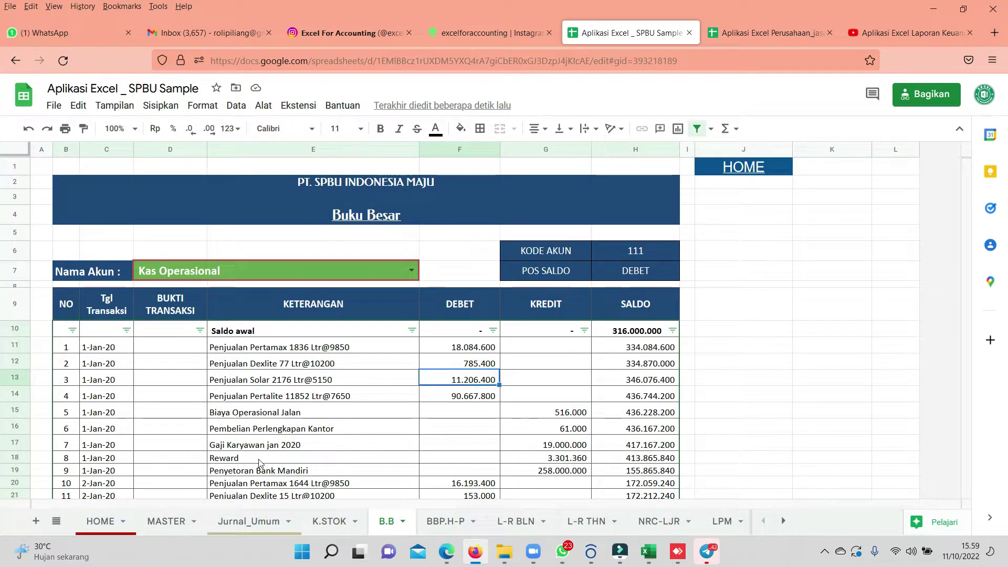
pyautogui.click(410, 271)
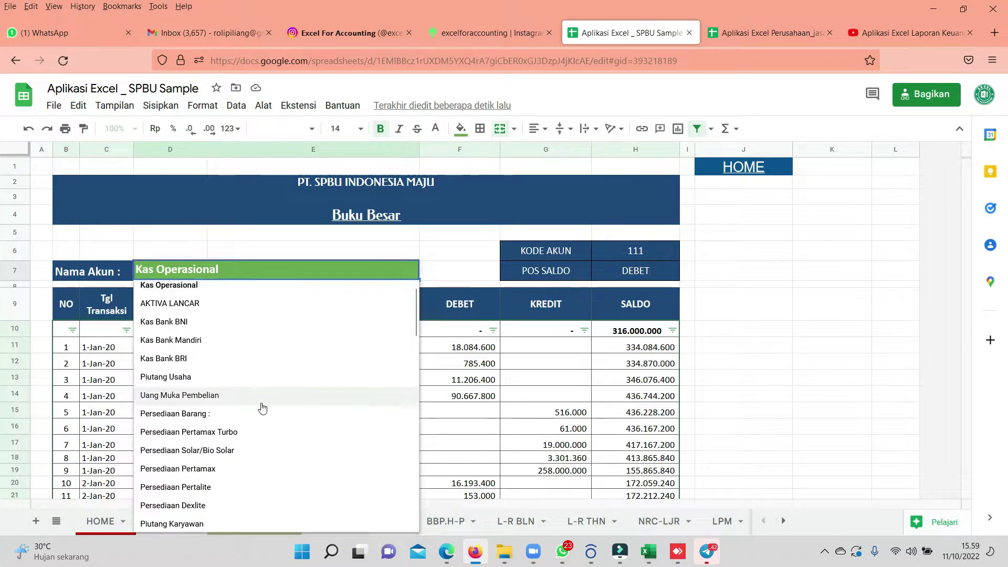
# Switch the Buku Besar ledger to Penjualan Solar and inspect its fourth entry's description.
pyautogui.scroll(-1, 261, 407)
pyautogui.scroll(-2, 262, 407)
pyautogui.scroll(-1, 262, 407)
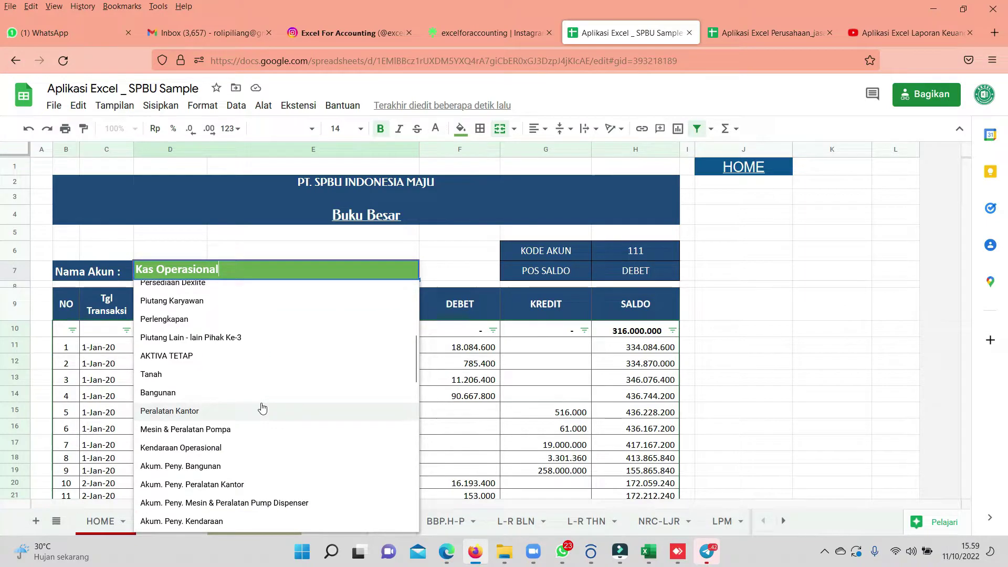
pyautogui.scroll(-2, 262, 407)
pyautogui.scroll(1, 262, 407)
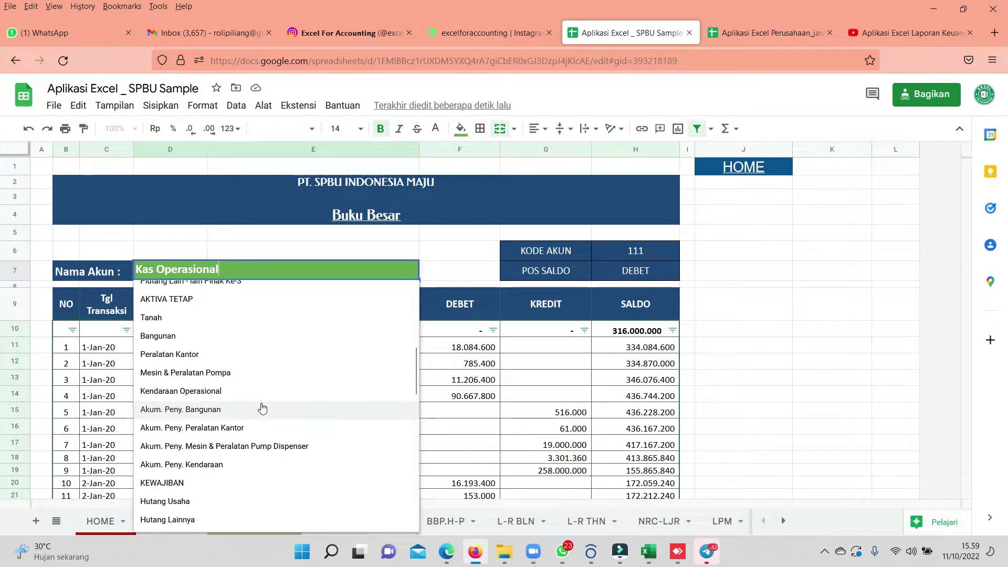
pyautogui.scroll(-2, 262, 407)
pyautogui.scroll(-1, 262, 408)
pyautogui.scroll(-1, 262, 408)
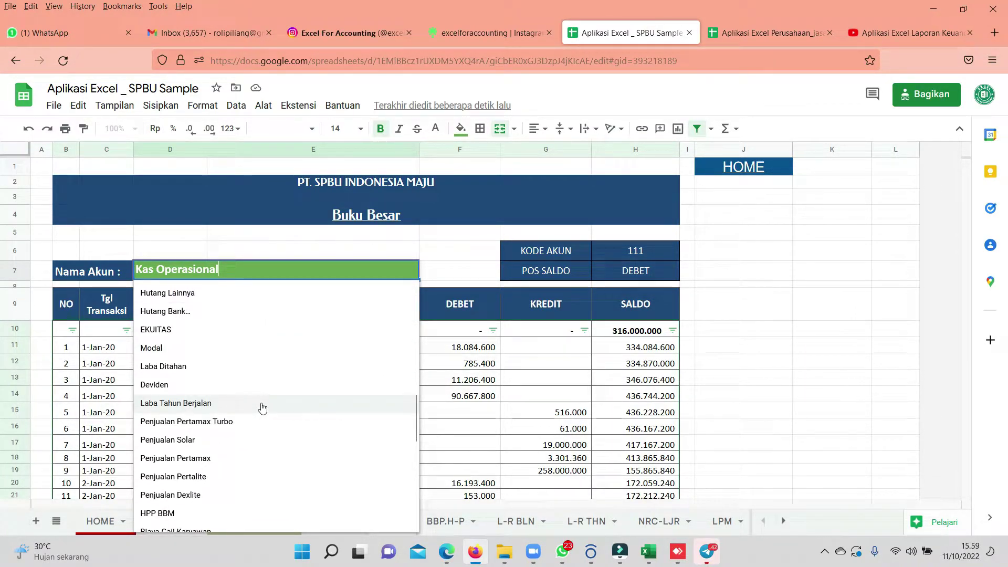
pyautogui.scroll(-1, 263, 408)
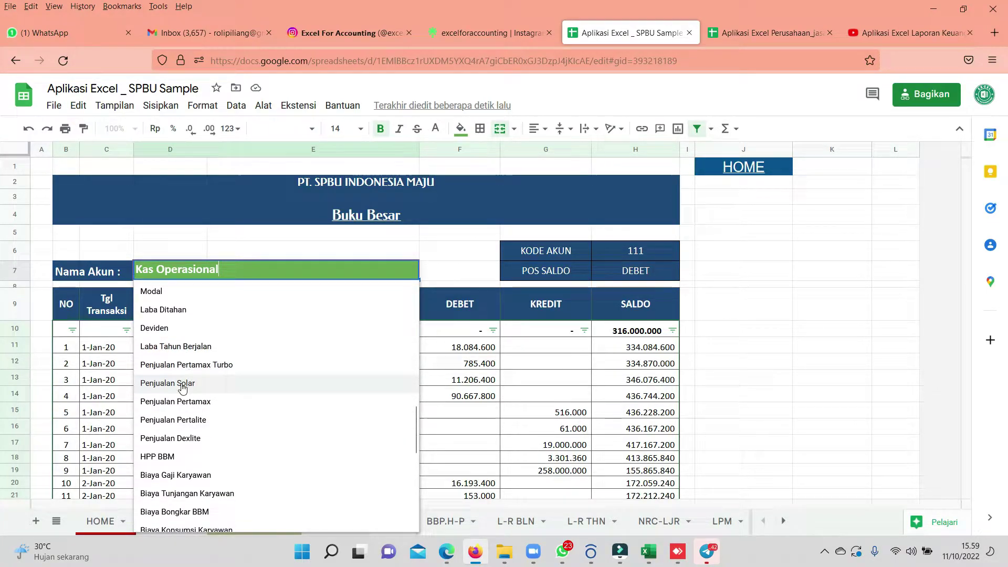
pyautogui.click(182, 384)
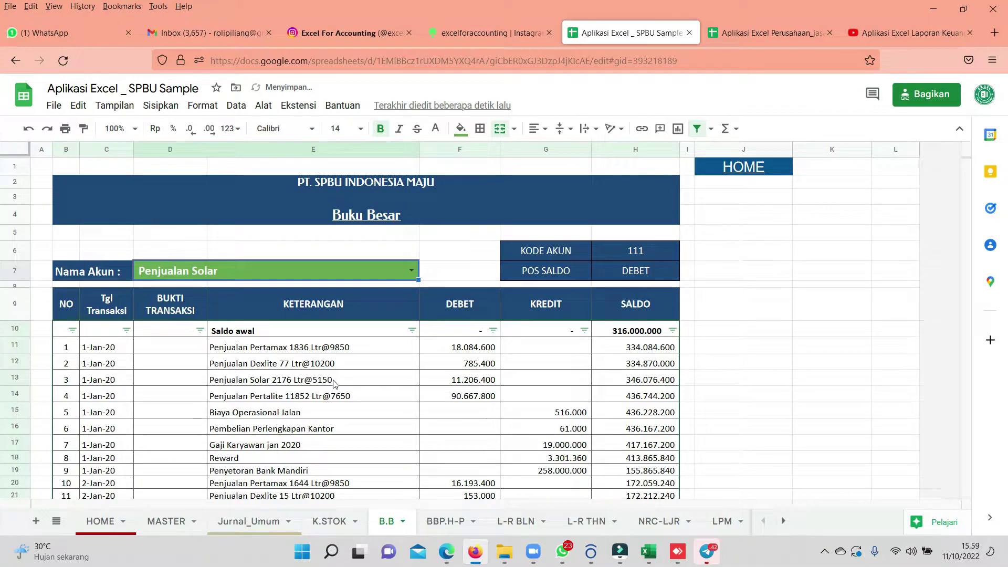
pyautogui.click(303, 399)
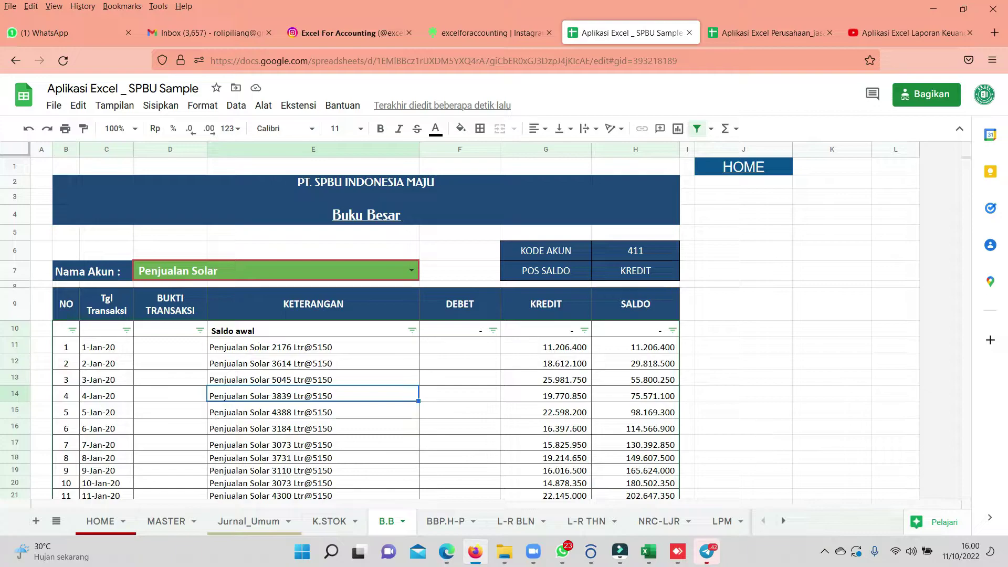
# Pick Biaya Gaji Karyawan from the Nama Akun account dropdown in D7.
pyautogui.scroll(-3, 262, 521)
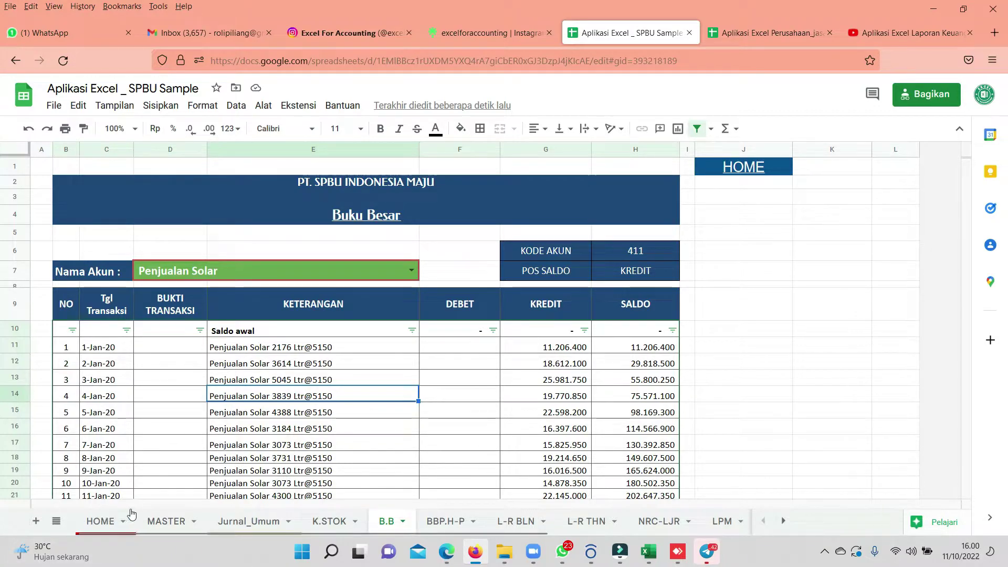
pyautogui.scroll(-5, 308, 378)
pyautogui.scroll(-5, 308, 377)
pyautogui.scroll(-10, 308, 378)
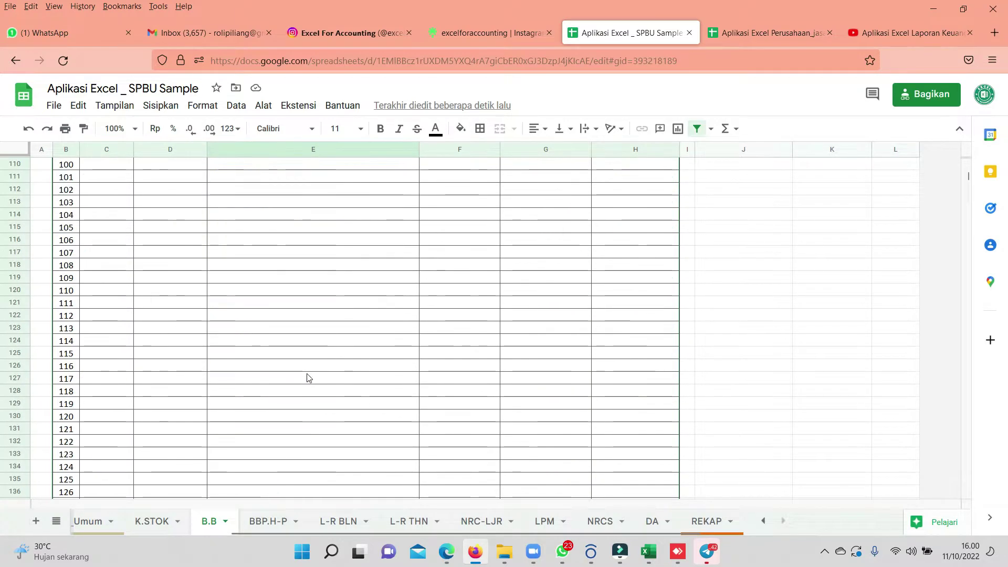
pyautogui.scroll(2, 308, 375)
pyautogui.scroll(8, 308, 373)
pyautogui.scroll(15, 308, 371)
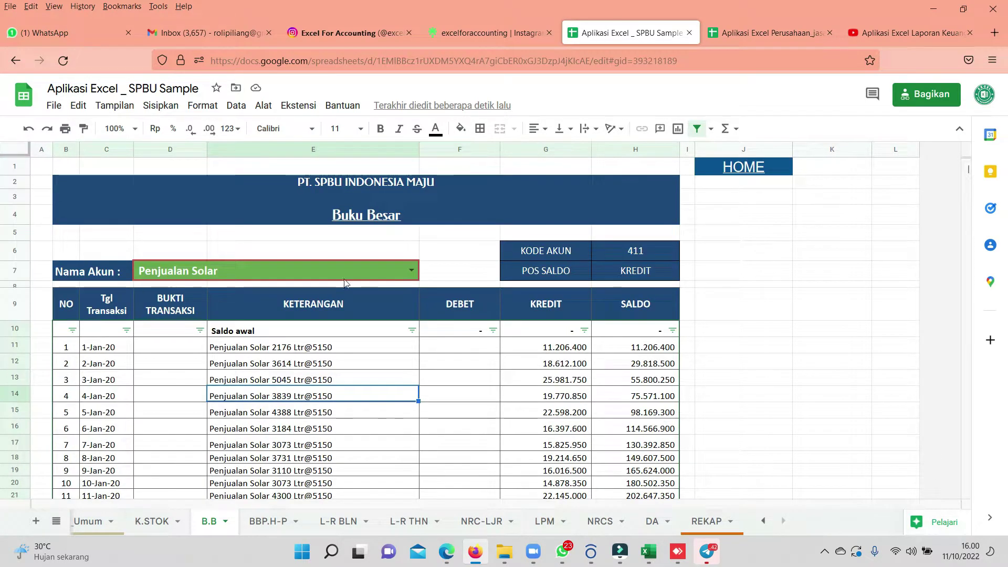
pyautogui.click(397, 278)
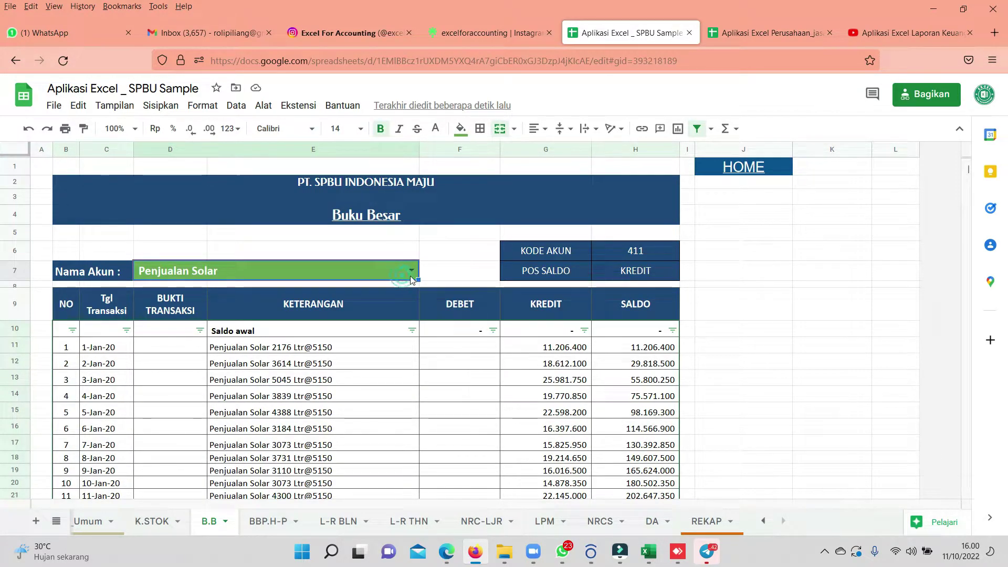
pyautogui.click(411, 271)
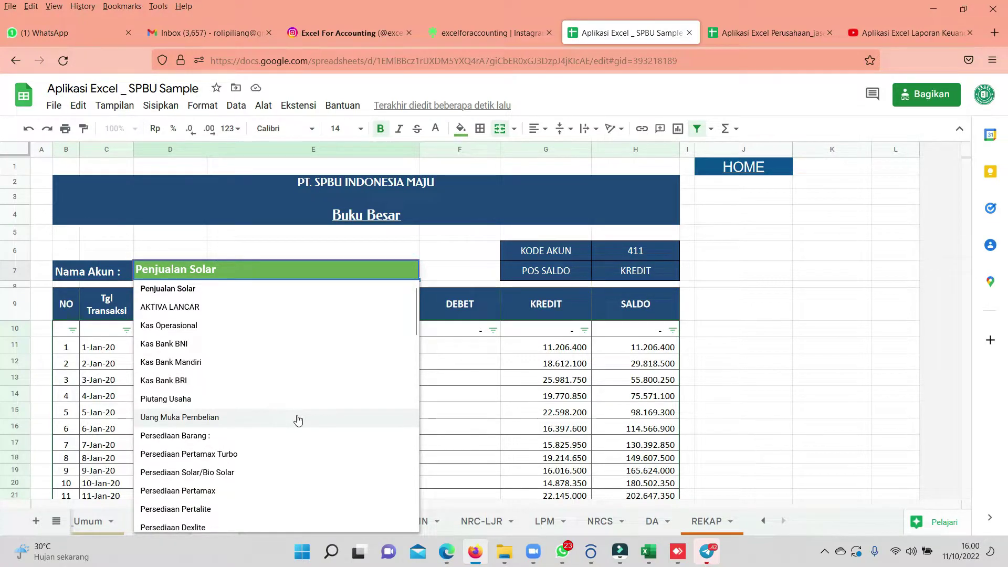
pyautogui.scroll(-2, 299, 412)
pyautogui.scroll(-1, 299, 414)
pyautogui.scroll(-2, 298, 420)
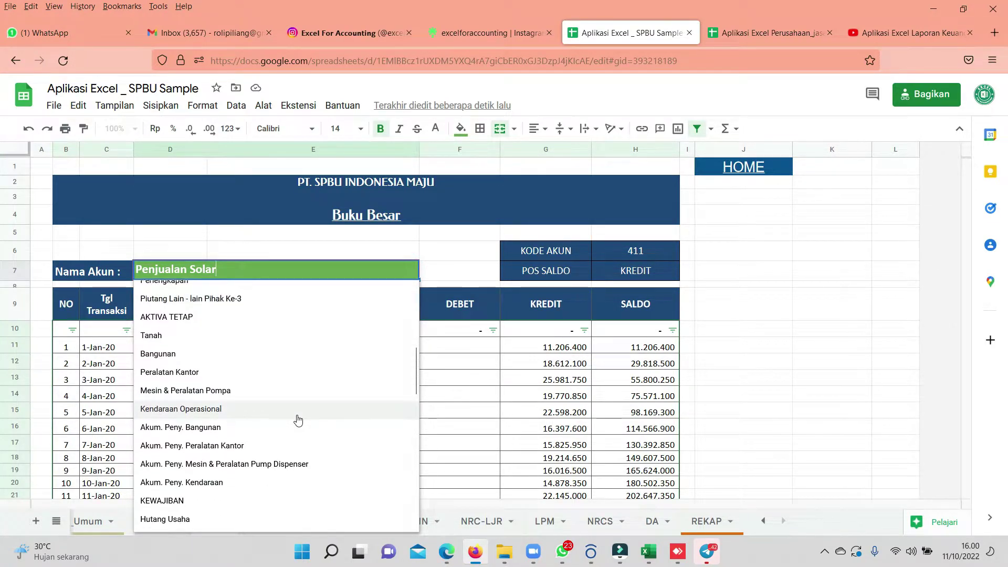
pyautogui.scroll(-1, 298, 419)
pyautogui.scroll(-2, 298, 420)
pyautogui.scroll(-3, 296, 418)
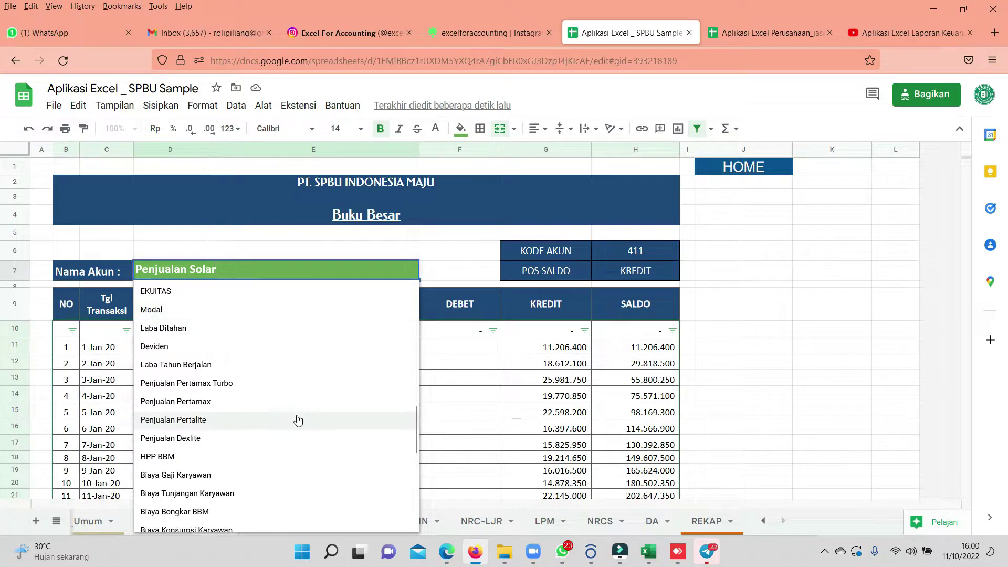
pyautogui.scroll(-1, 295, 419)
pyautogui.scroll(-1, 295, 412)
pyautogui.scroll(-2, 287, 409)
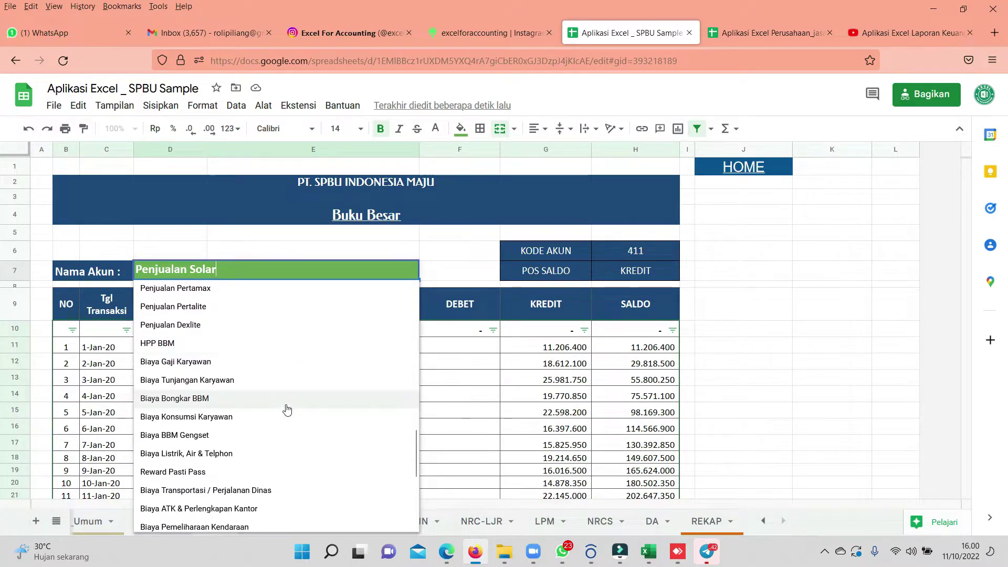
pyautogui.click(224, 366)
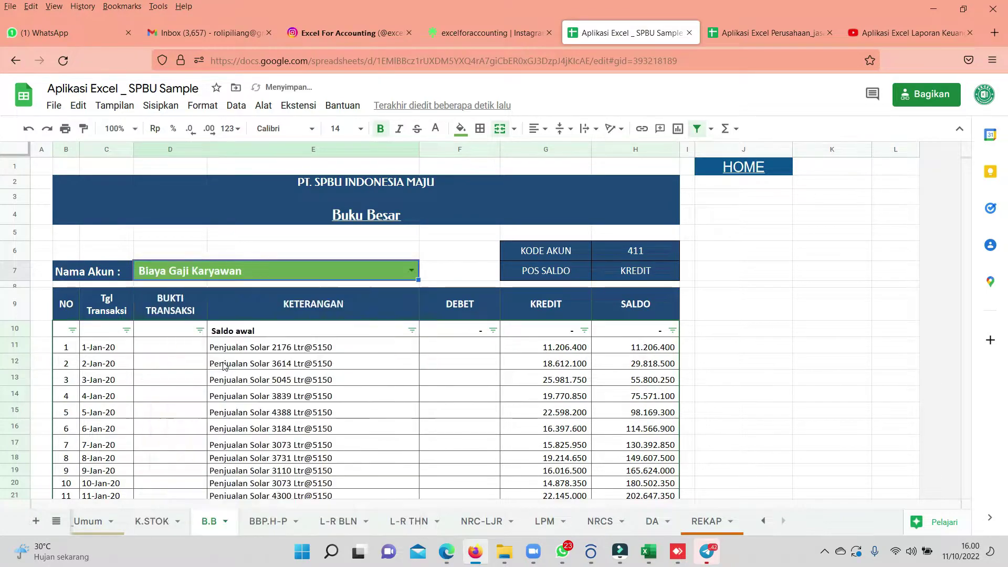
# Review the salary ledger rows: Gaji Karyawan jan, feb and Maret 2020 entries and the Iuran row.
pyautogui.click(284, 378)
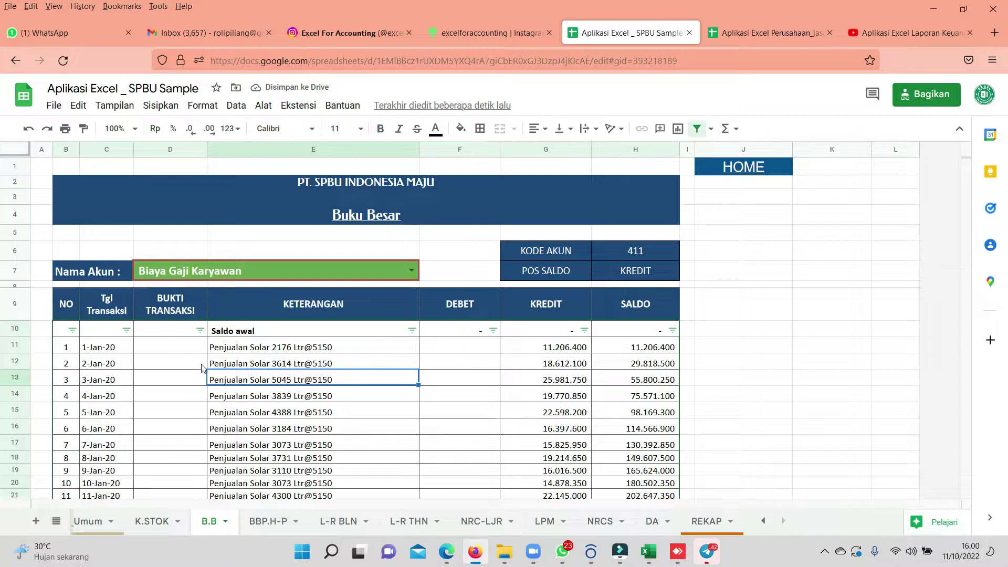
pyautogui.click(166, 350)
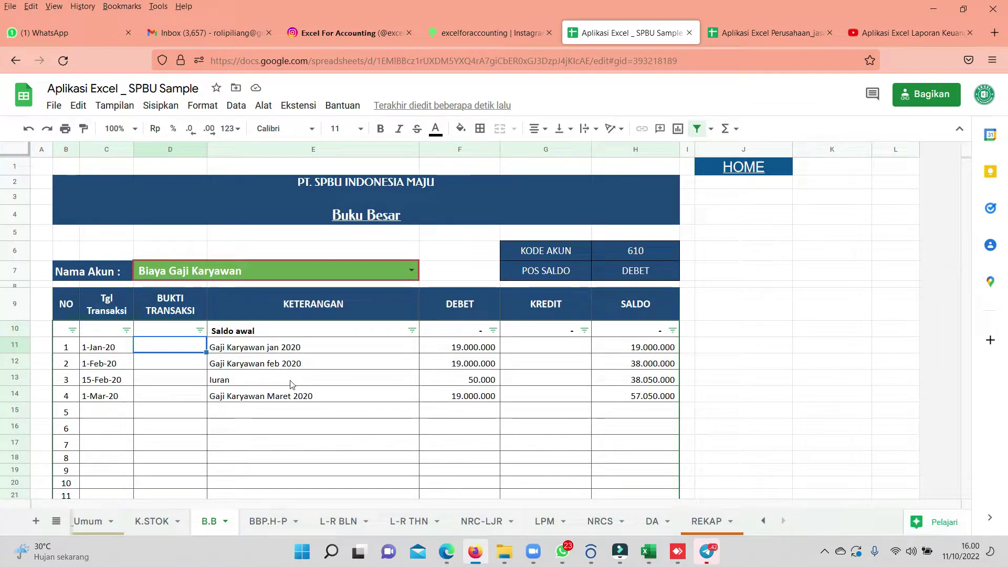
pyautogui.click(320, 412)
pyautogui.click(204, 366)
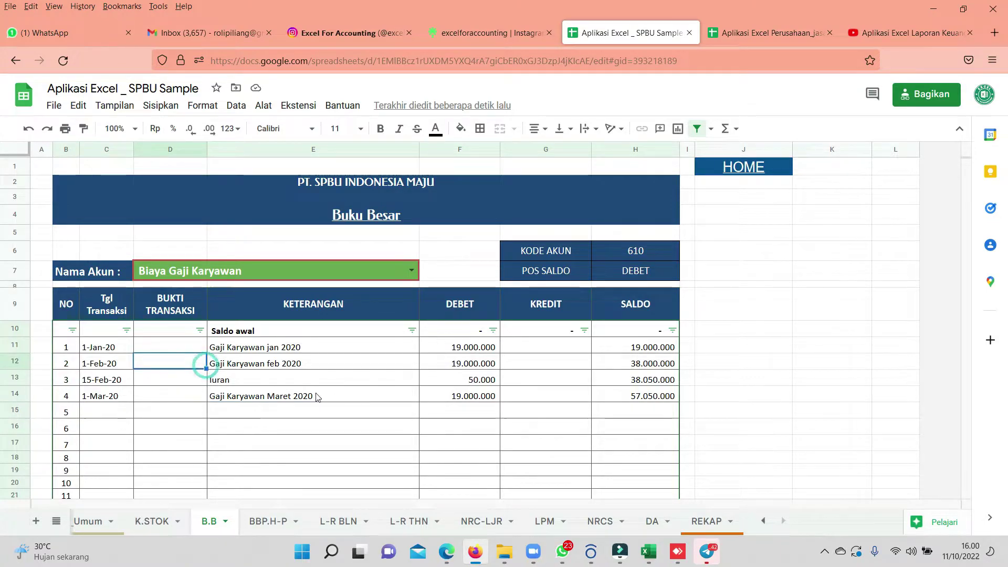
pyautogui.click(271, 362)
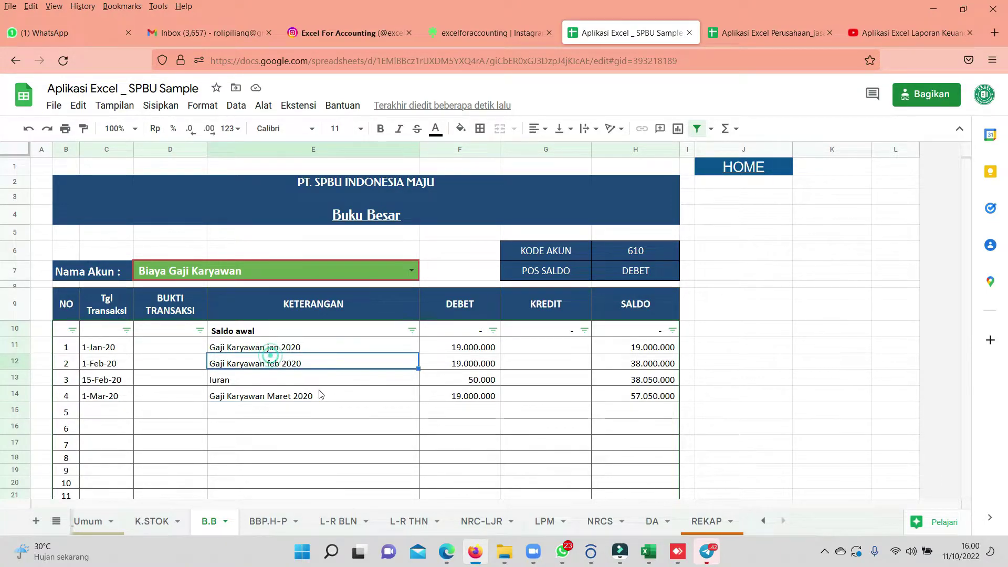
pyautogui.click(142, 385)
pyautogui.click(346, 426)
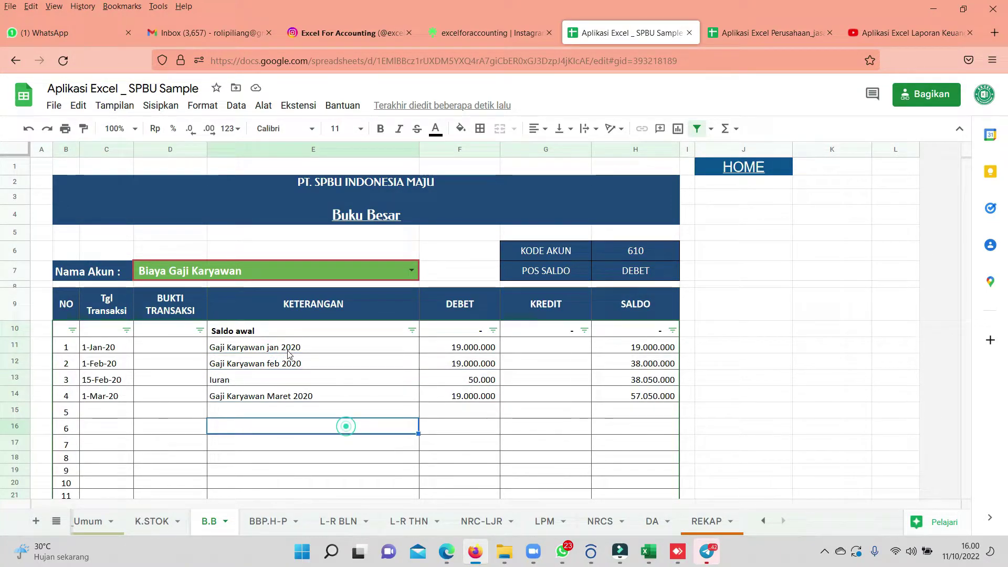
pyautogui.click(288, 350)
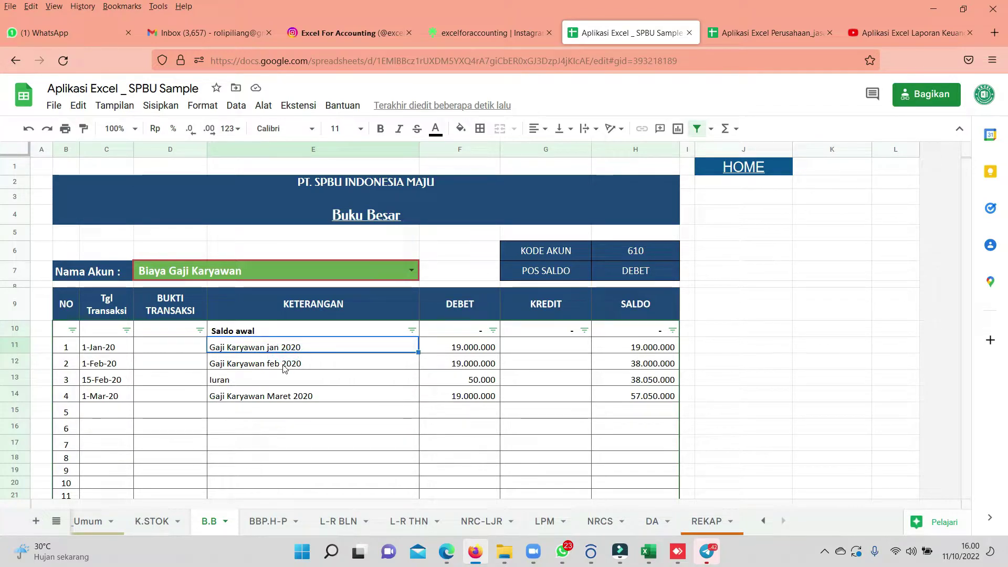
pyautogui.click(287, 395)
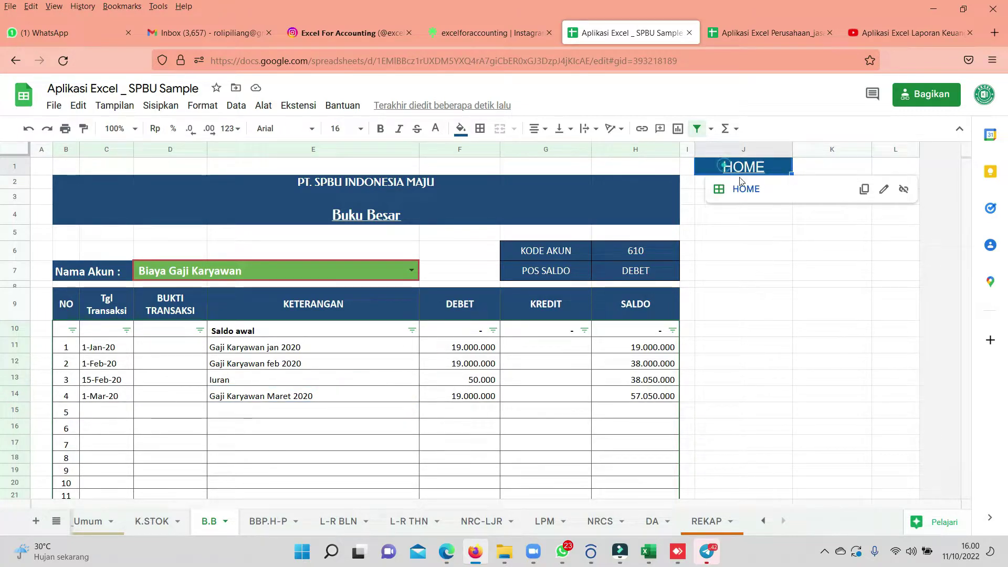
# Return to HOME and follow the Kartu Persediaan module link to the K.STOK sheet.
pyautogui.click(741, 187)
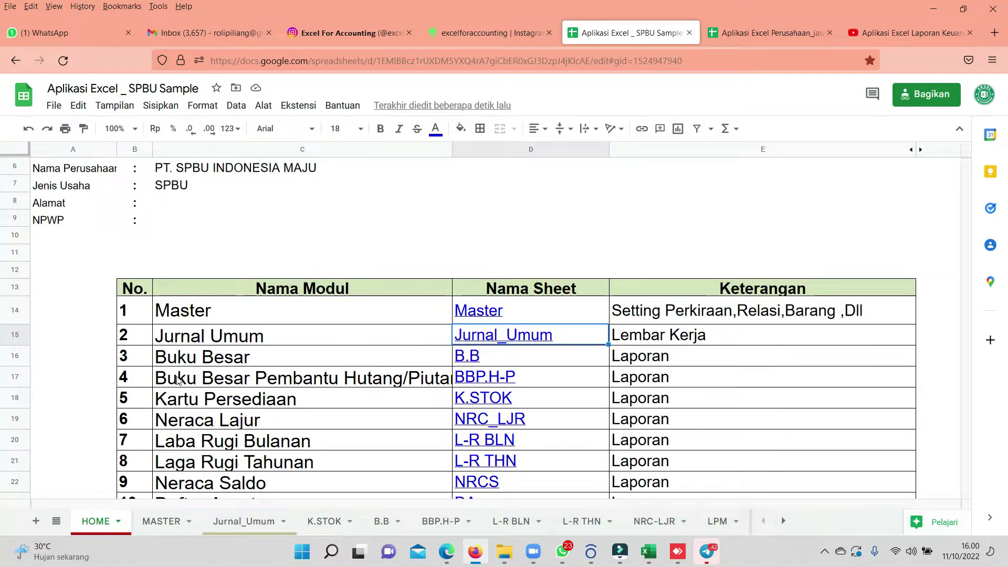
pyautogui.moveTo(211, 376); pyautogui.dragTo(685, 391)
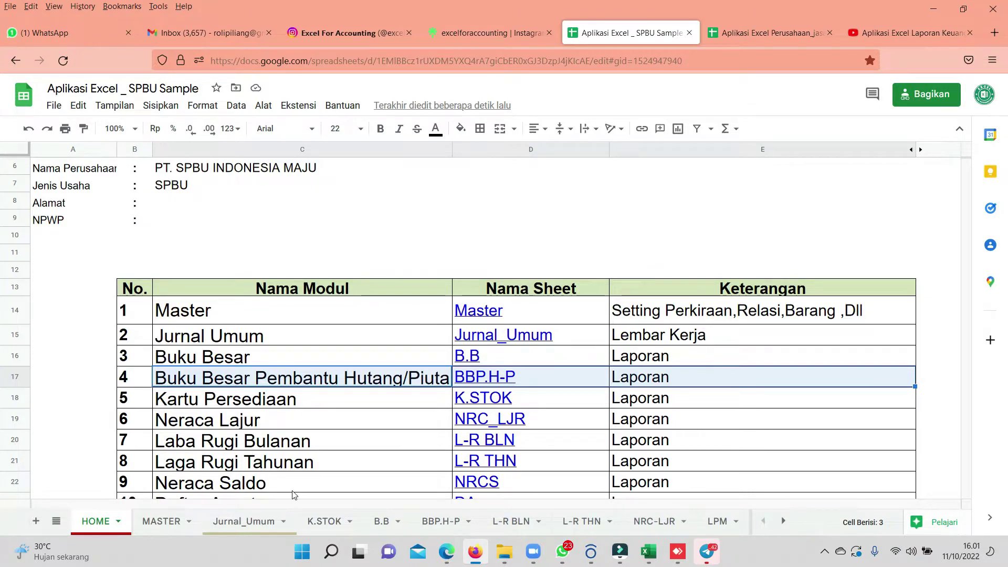
pyautogui.click(190, 404)
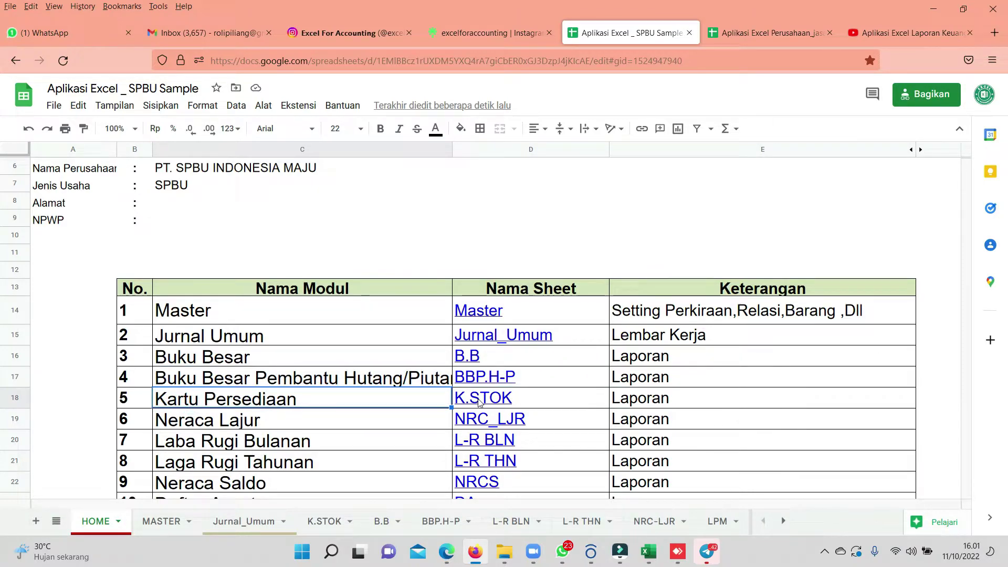
pyautogui.click(483, 404)
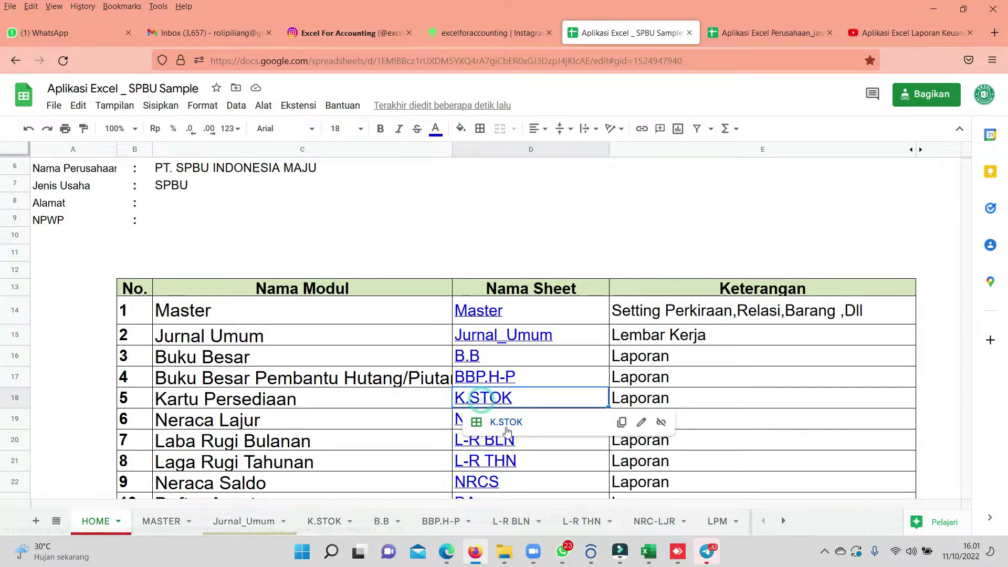
pyautogui.click(506, 423)
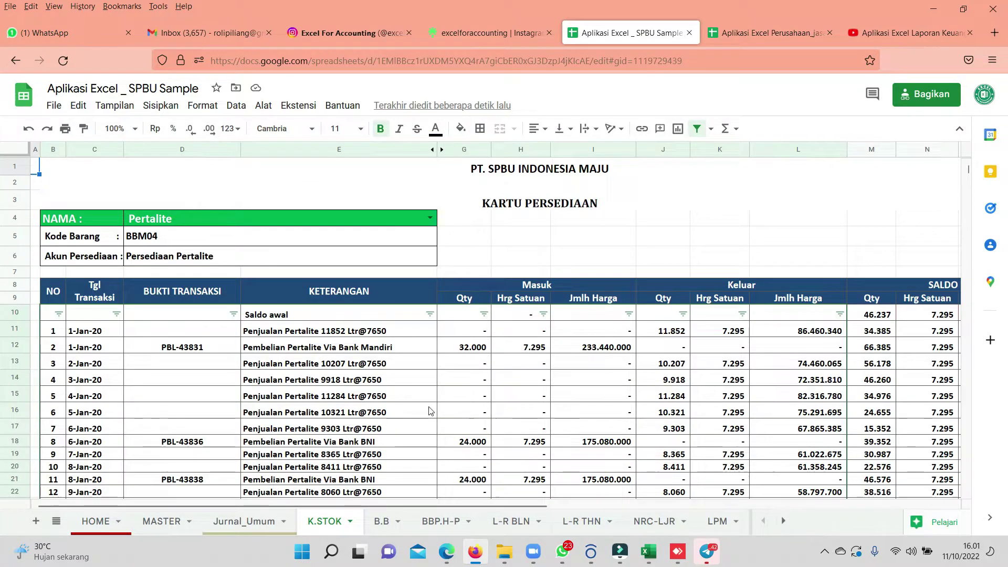
# Look over the Pertalite stock card's saldo columns and Average Method note, then open the NAMA item list.
pyautogui.click(391, 388)
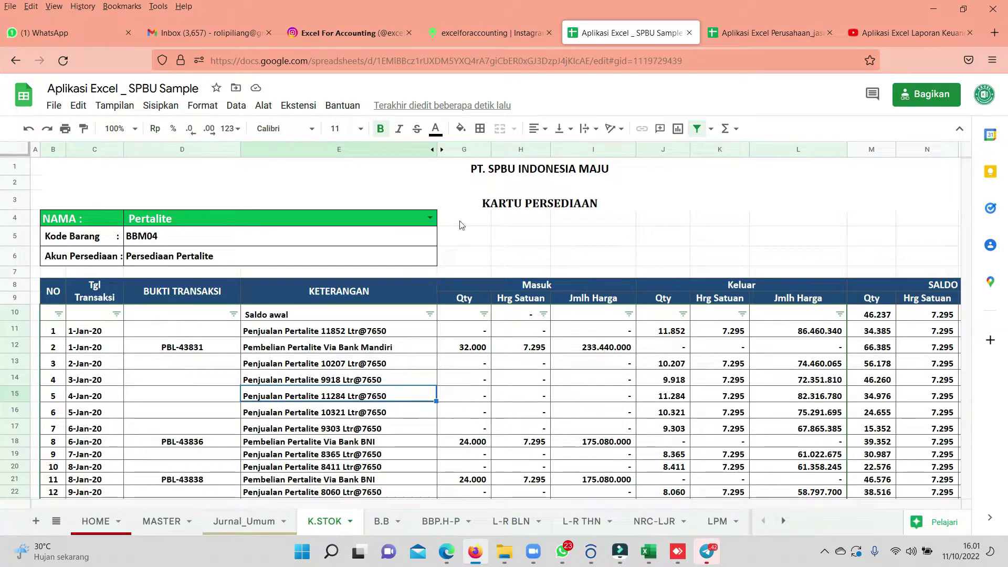
pyautogui.click(606, 246)
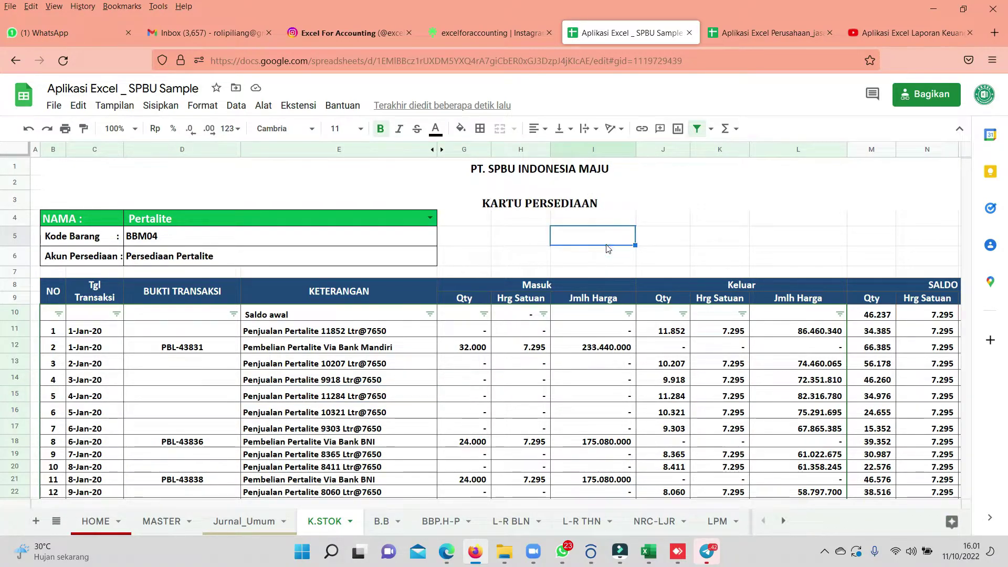
pyautogui.press('Down')
pyautogui.press('Down')
pyautogui.press('Right')
pyautogui.press('Right')
pyautogui.press('Right')
pyautogui.press('Right')
pyautogui.press('Right')
pyautogui.press('Right')
pyautogui.press('Right')
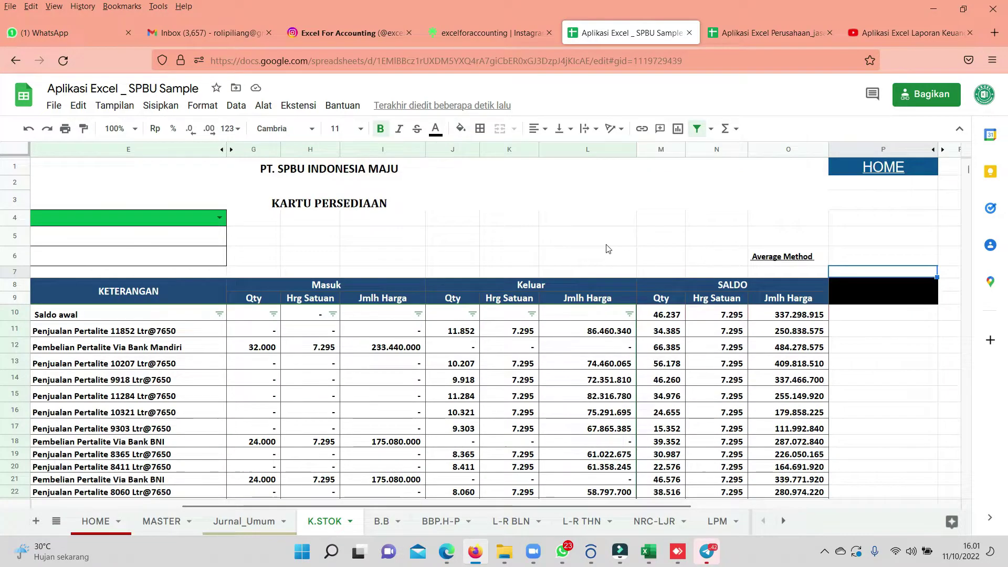
pyautogui.press('Left')
pyautogui.press('Up')
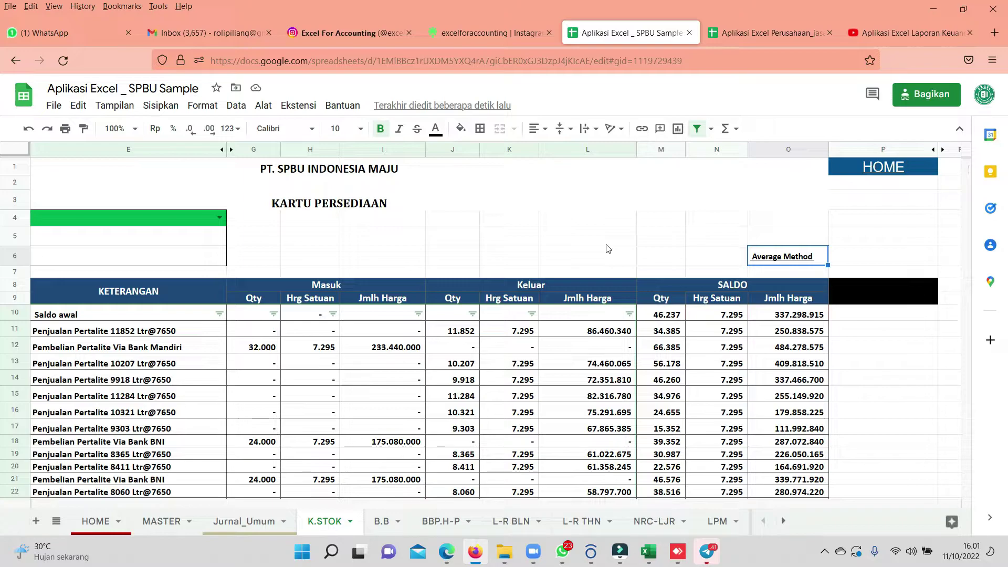
pyautogui.press('Left')
pyautogui.press('Left')
pyautogui.press('Left')
pyautogui.press('Left')
pyautogui.press('Left')
pyautogui.press('Left')
pyautogui.press('Left')
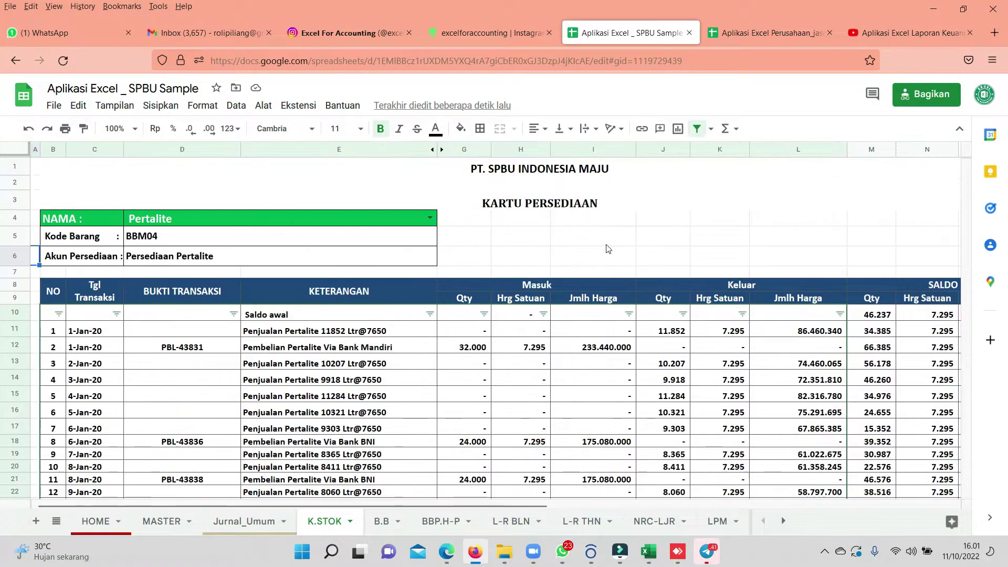
pyautogui.press('Right')
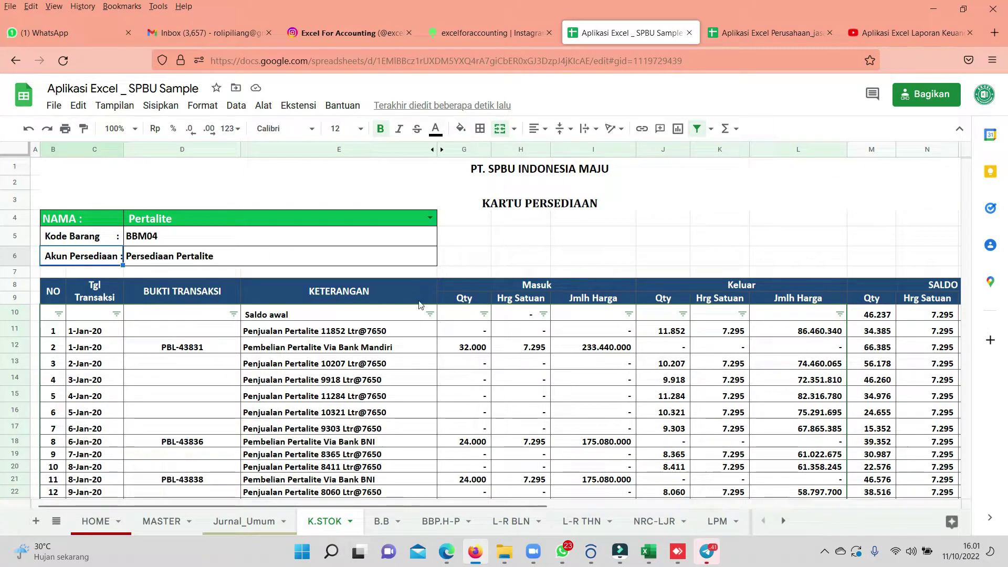
pyautogui.click(263, 220)
pyautogui.click(429, 219)
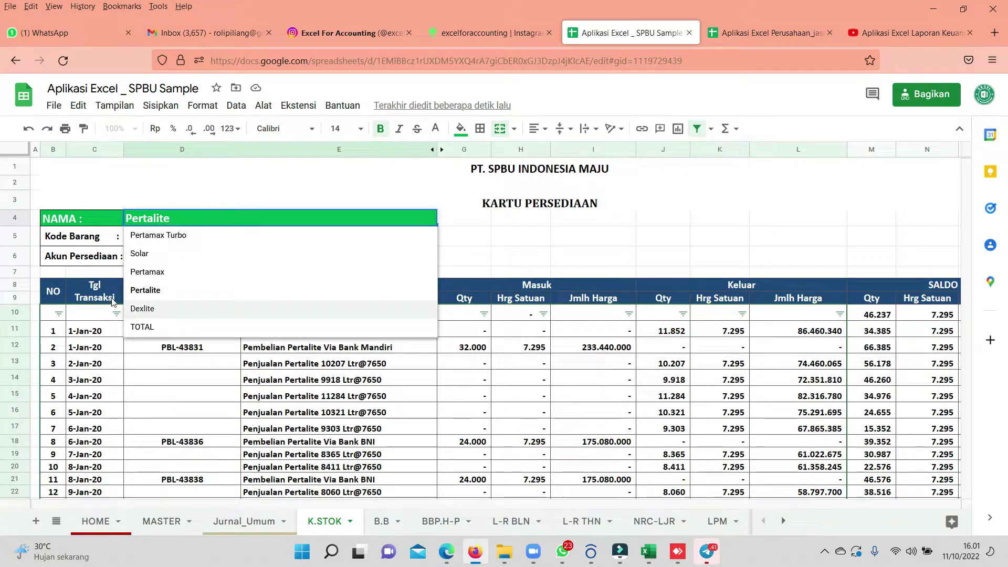
# Switch the stock card to Pertamax and scroll through its sales entries.
pyautogui.click(150, 270)
pyautogui.click(336, 380)
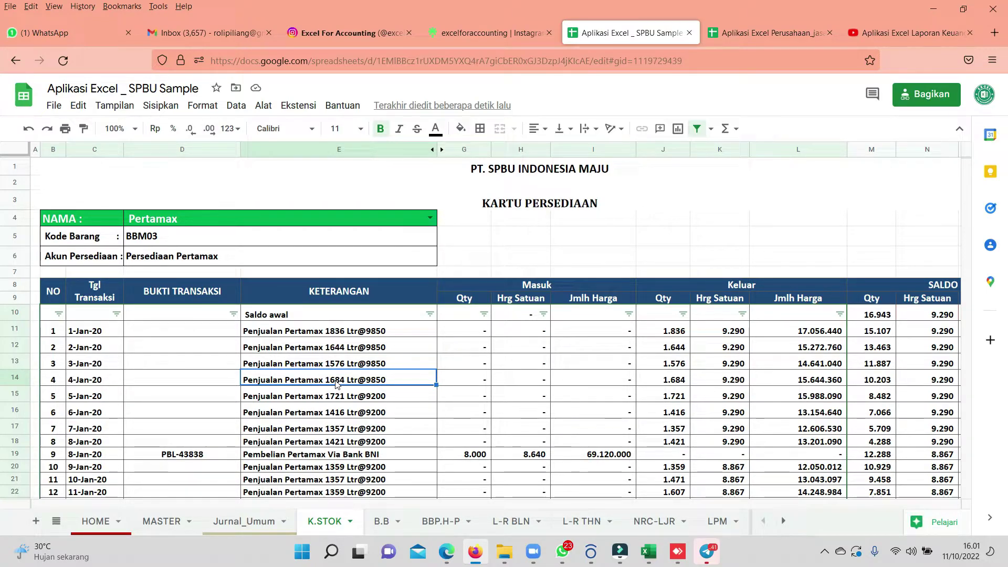
pyautogui.scroll(-8, 381, 391)
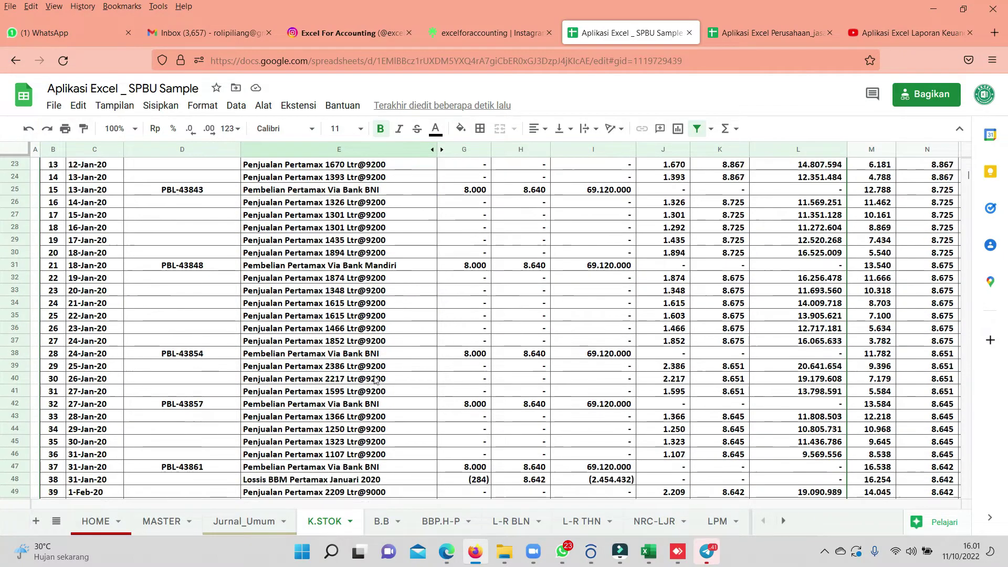
pyautogui.scroll(-10, 388, 389)
pyautogui.scroll(-20, 399, 384)
pyautogui.scroll(10, 410, 379)
pyautogui.scroll(5, 411, 379)
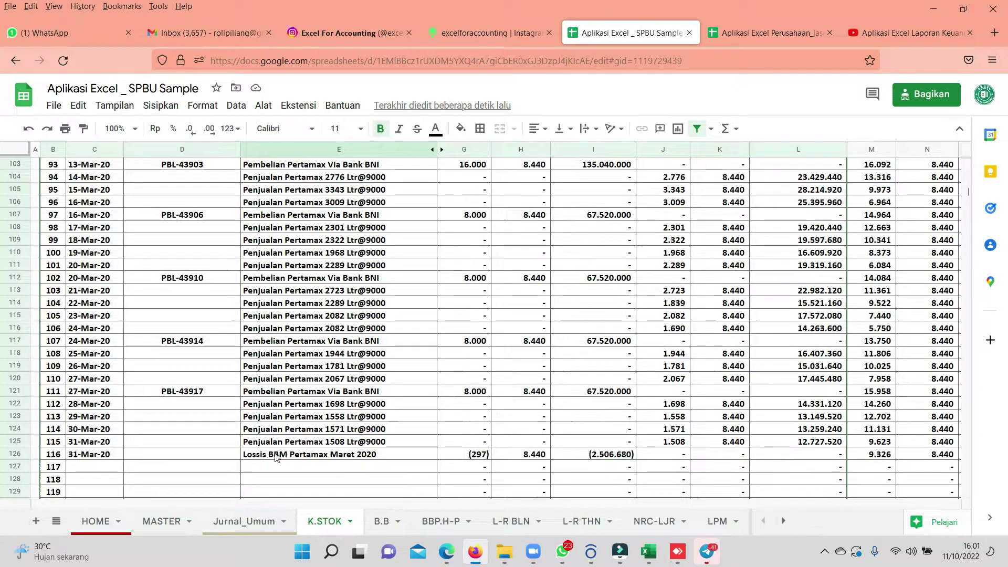
pyautogui.scroll(3, 893, 472)
pyautogui.scroll(-3, 528, 435)
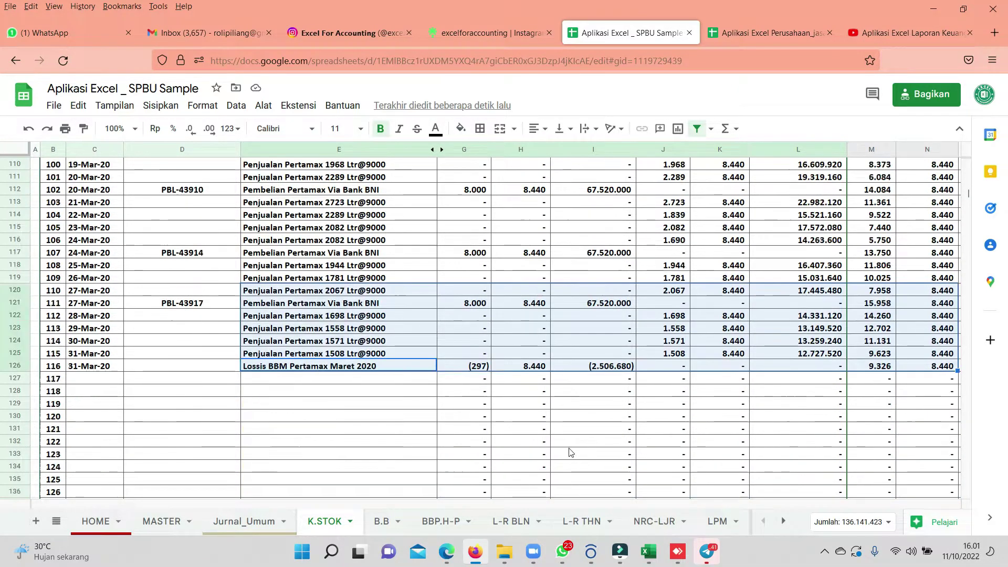
pyautogui.click(451, 453)
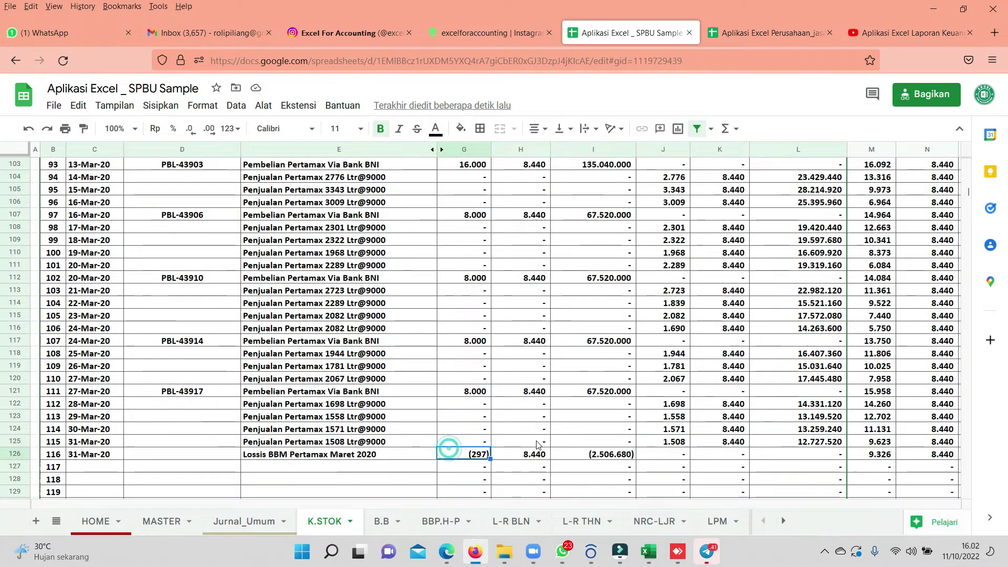
pyautogui.scroll(20, 525, 446)
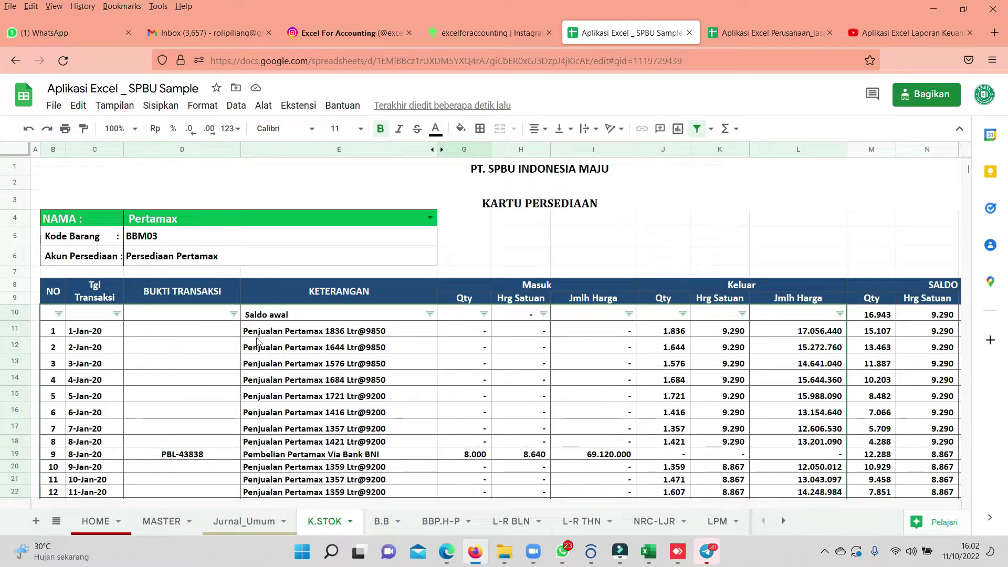
# Narrow column G slightly and set the NAMA item back to Pertalite.
pyautogui.click(578, 347)
pyautogui.moveTo(483, 149)
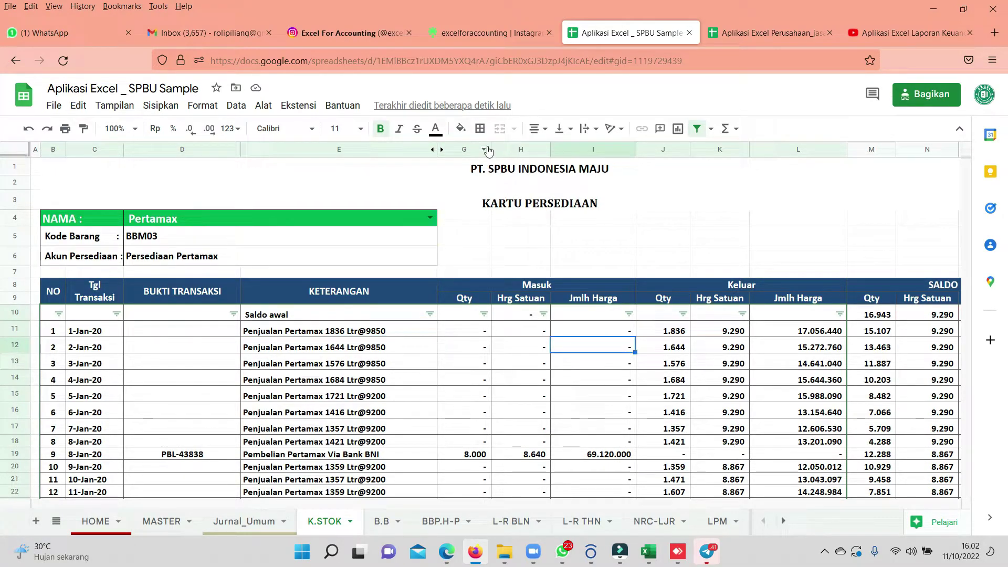
pyautogui.moveTo(492, 149); pyautogui.dragTo(489, 145)
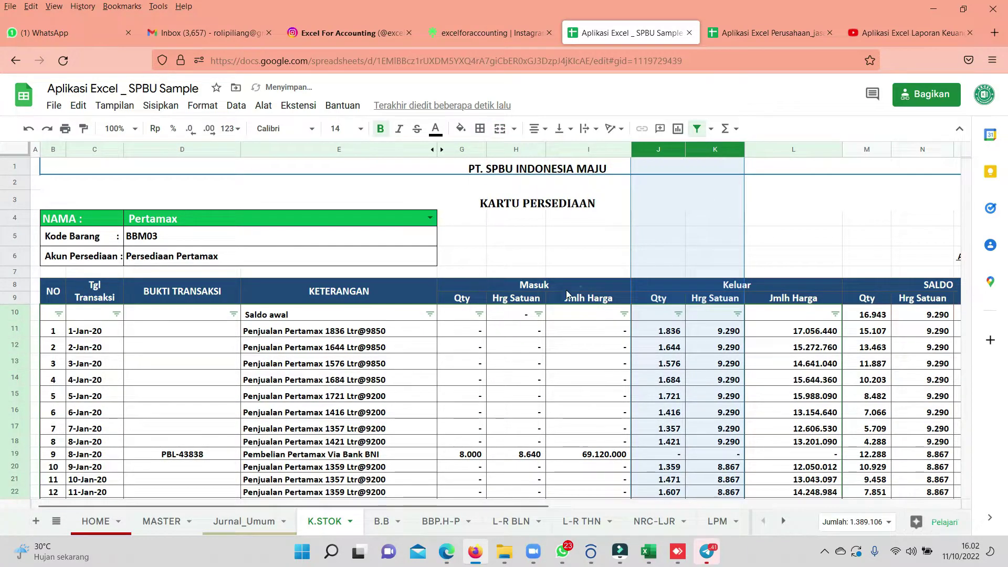
pyautogui.click(182, 290)
pyautogui.scroll(-3, 317, 386)
pyautogui.scroll(3, 317, 386)
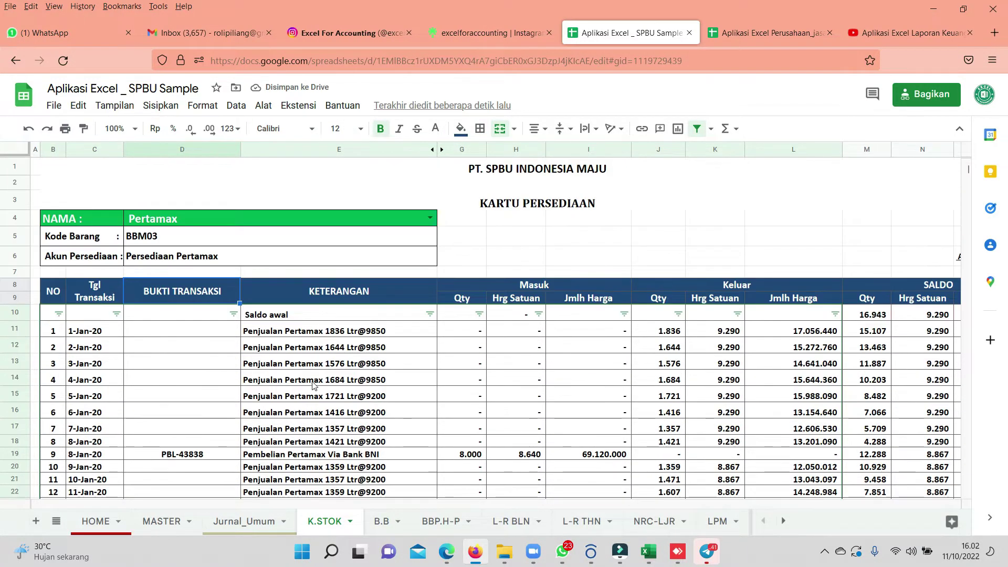
pyautogui.click(318, 220)
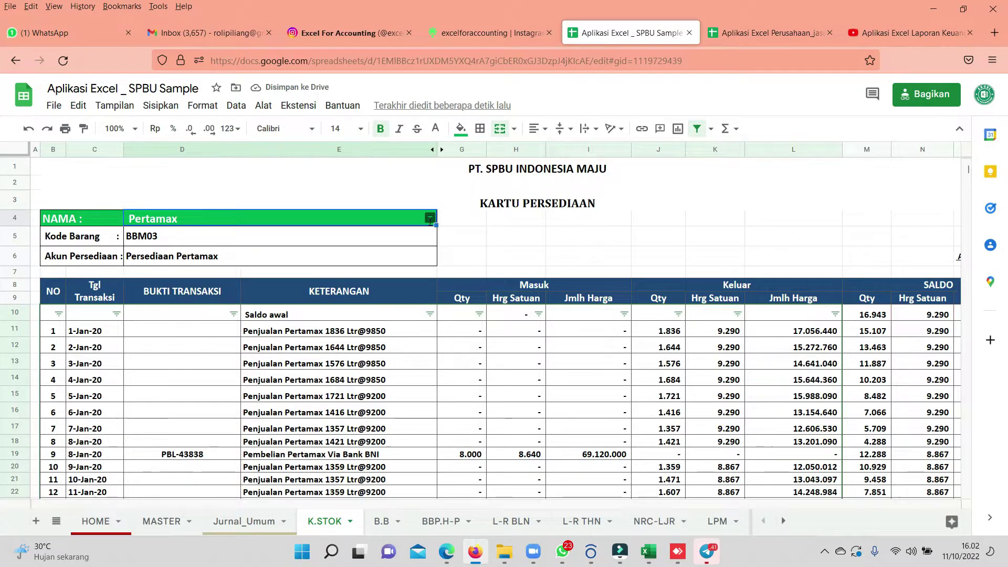
pyautogui.click(429, 218)
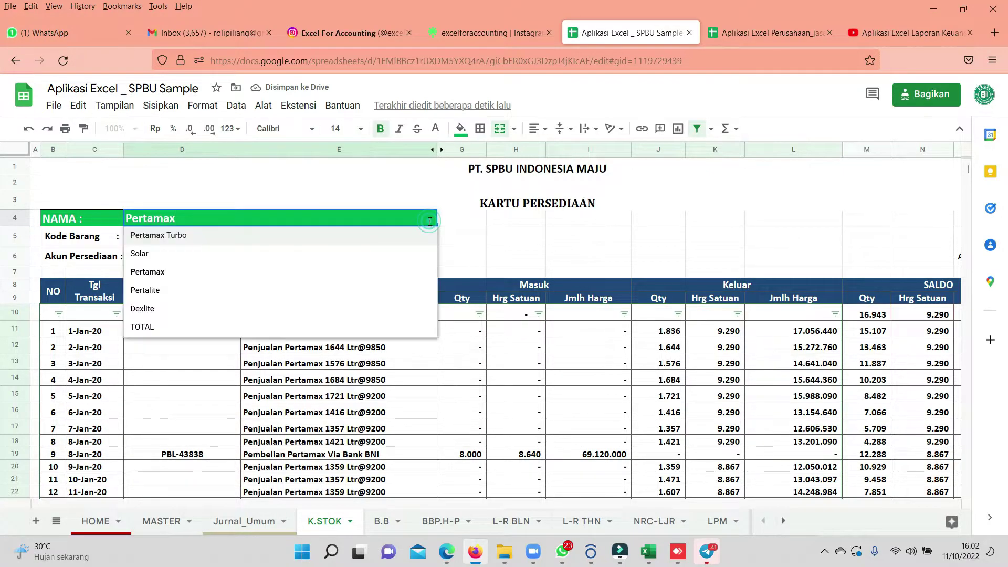
pyautogui.click(146, 295)
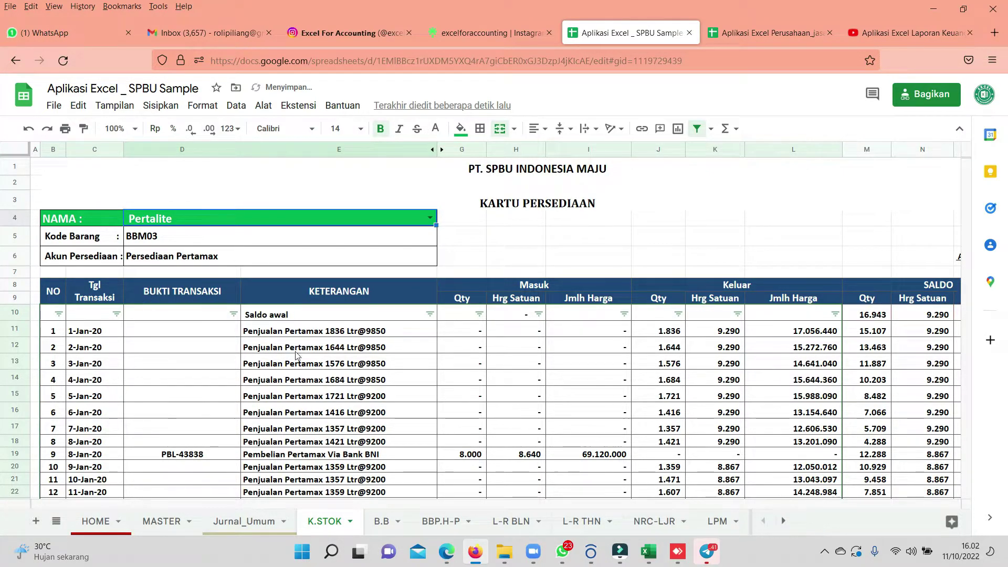
# Check Pertalite row 14: sales quantity 9.918 and amount 72.351.810.
pyautogui.click(298, 380)
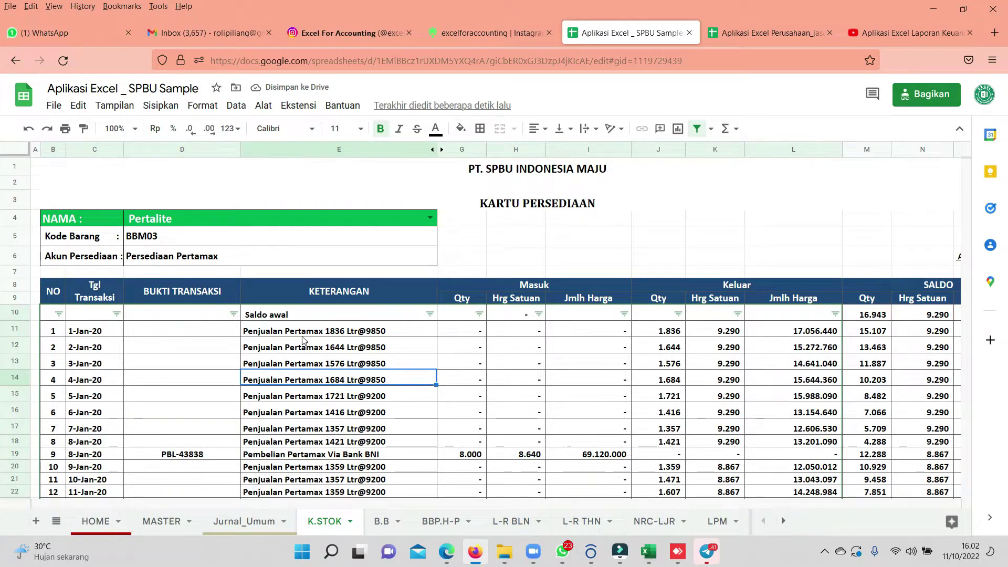
pyautogui.click(368, 318)
pyautogui.scroll(-4, 629, 349)
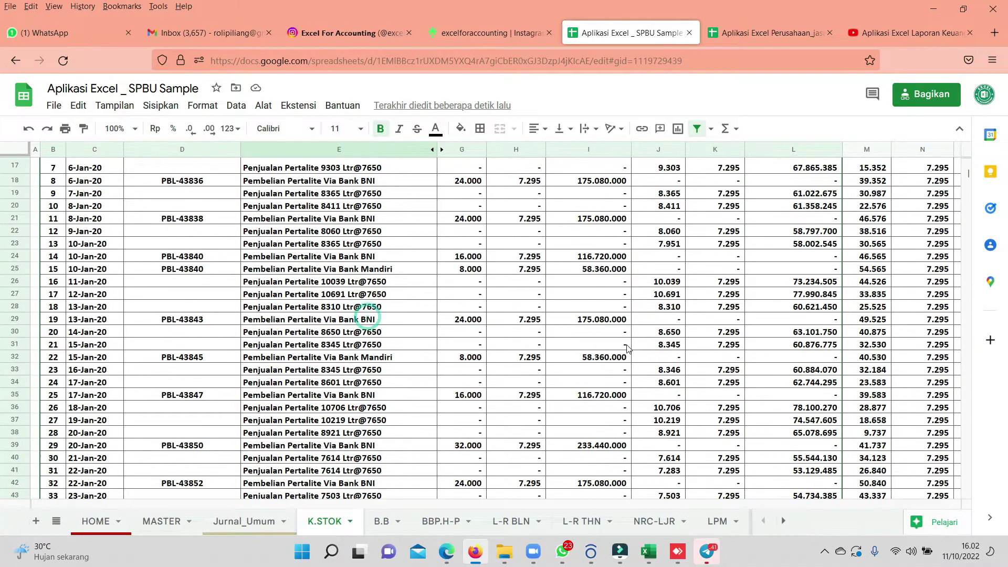
pyautogui.scroll(5, 628, 349)
pyautogui.click(290, 378)
pyautogui.click(496, 379)
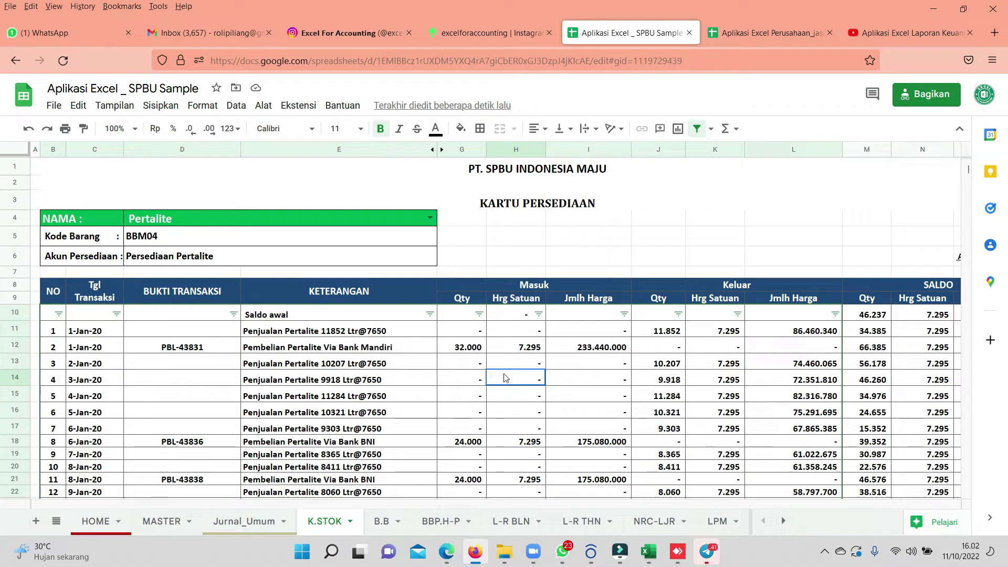
pyautogui.click(657, 377)
pyautogui.click(814, 378)
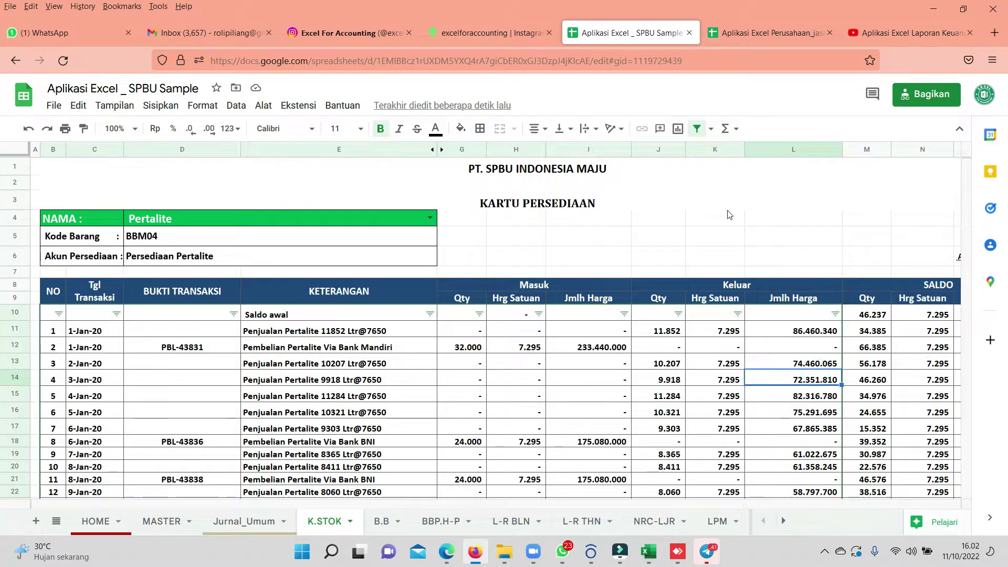
pyautogui.moveTo(715, 216); pyautogui.dragTo(997, 225)
pyautogui.hscroll(4, 845, 210)
# Return to HOME and follow the Laba Rugi Bulanan link to the L-R BLN sheet.
pyautogui.click(877, 167)
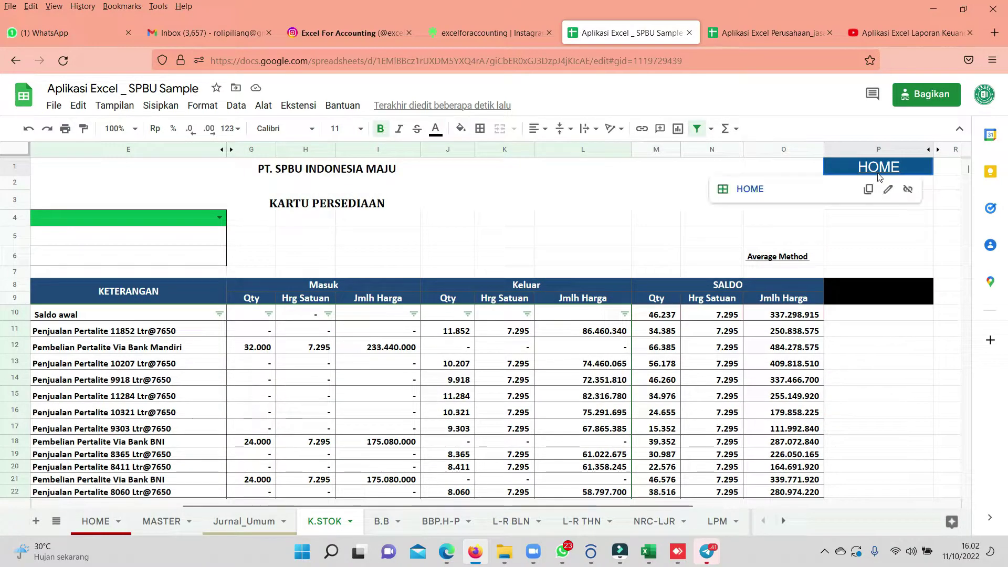
pyautogui.click(749, 189)
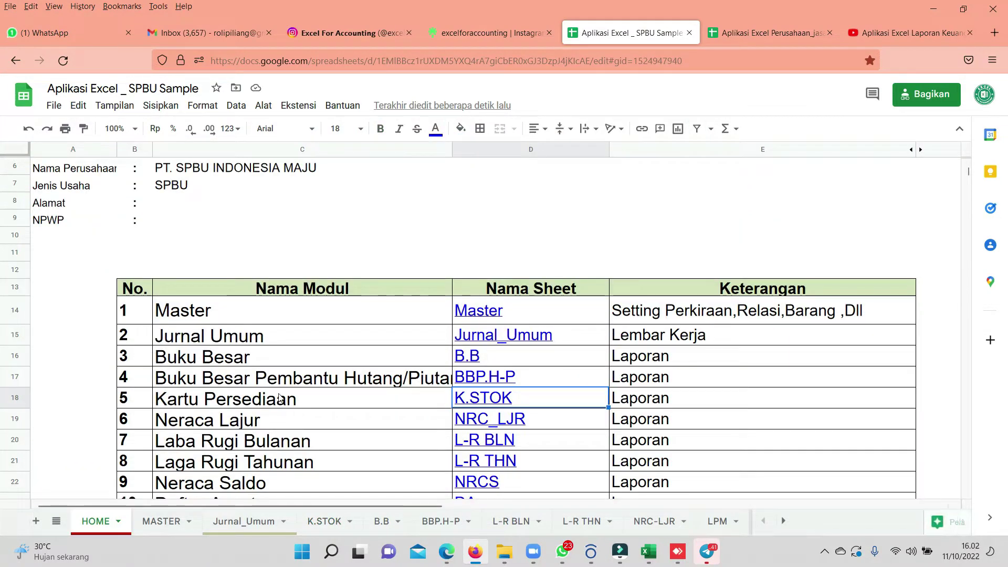
pyautogui.scroll(-2, 282, 398)
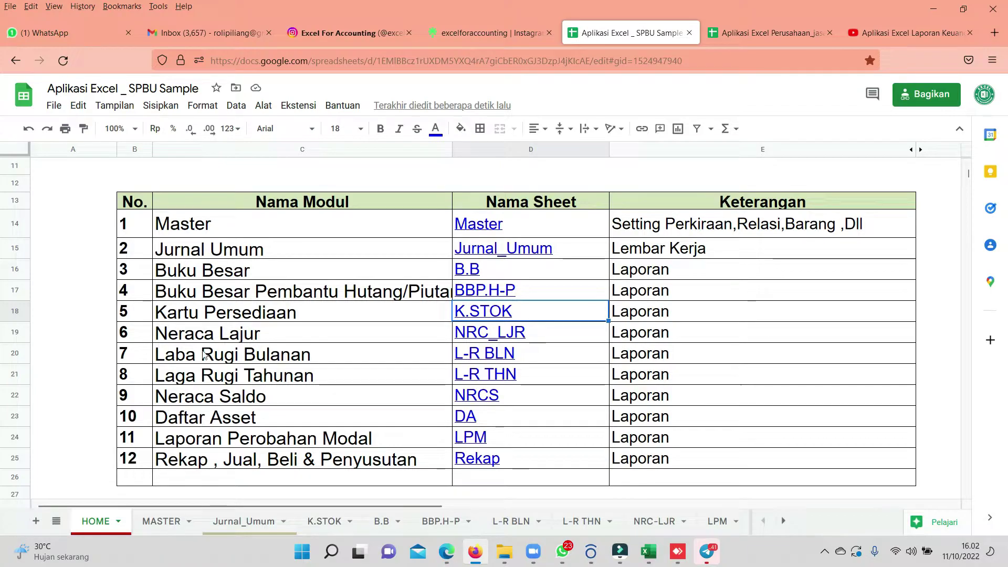
pyautogui.click(186, 359)
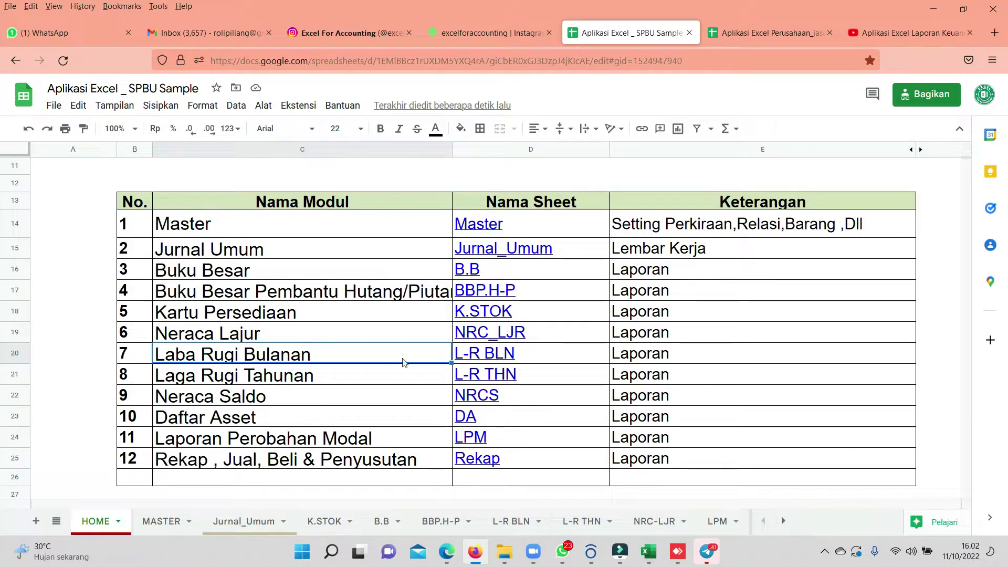
pyautogui.click(467, 355)
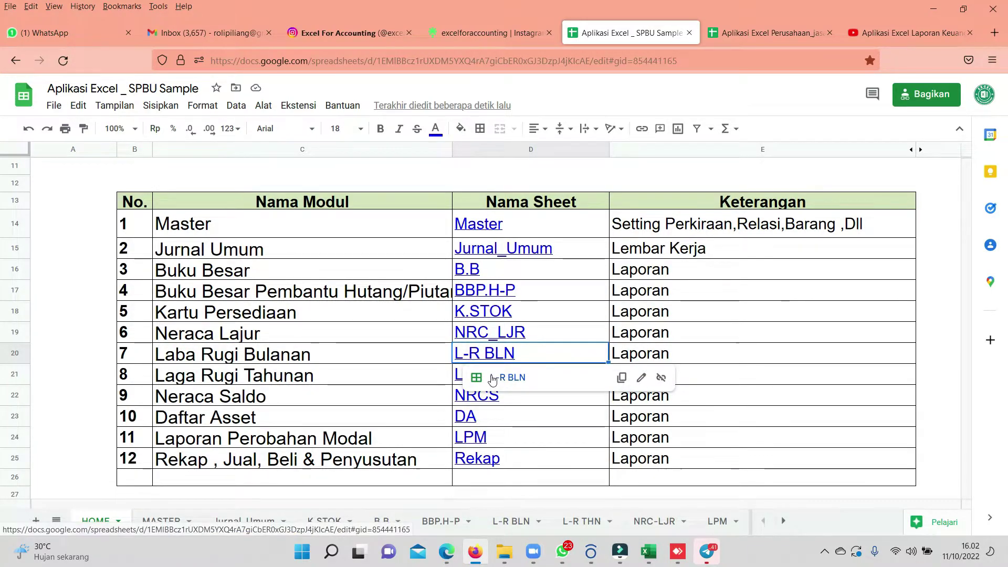
pyautogui.click(494, 378)
# Look over the report's sales lines and the TOTAL PENJUALAN line.
pyautogui.click(601, 373)
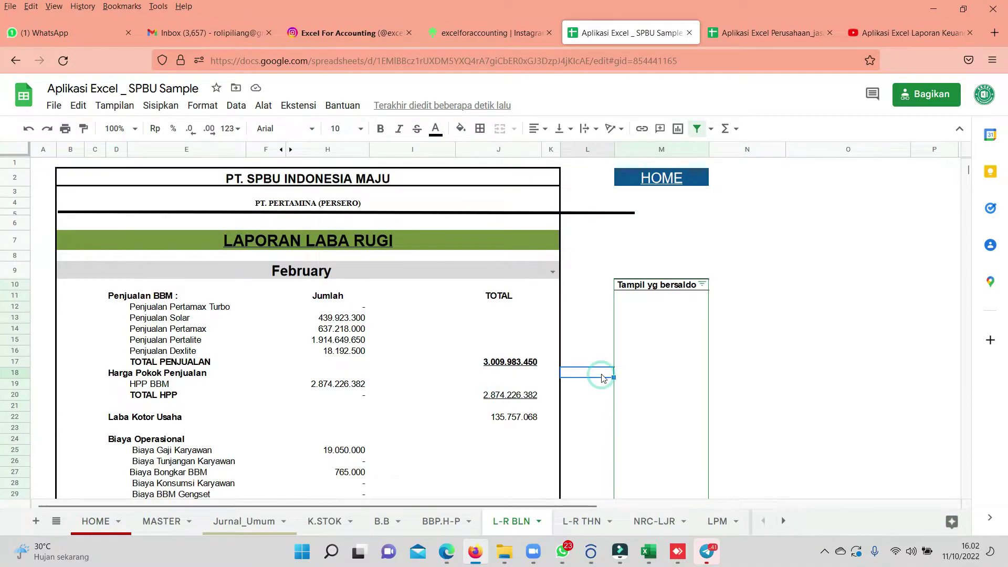
pyautogui.scroll(-10, 602, 376)
pyautogui.scroll(5, 601, 376)
pyautogui.scroll(5, 603, 375)
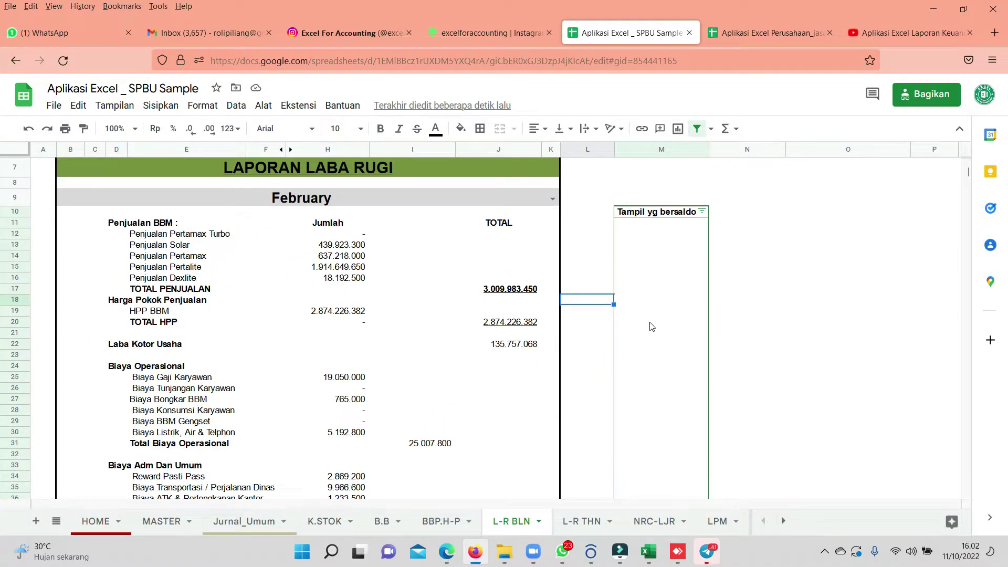
pyautogui.click(667, 344)
pyautogui.scroll(-10, 488, 354)
pyautogui.scroll(10, 369, 329)
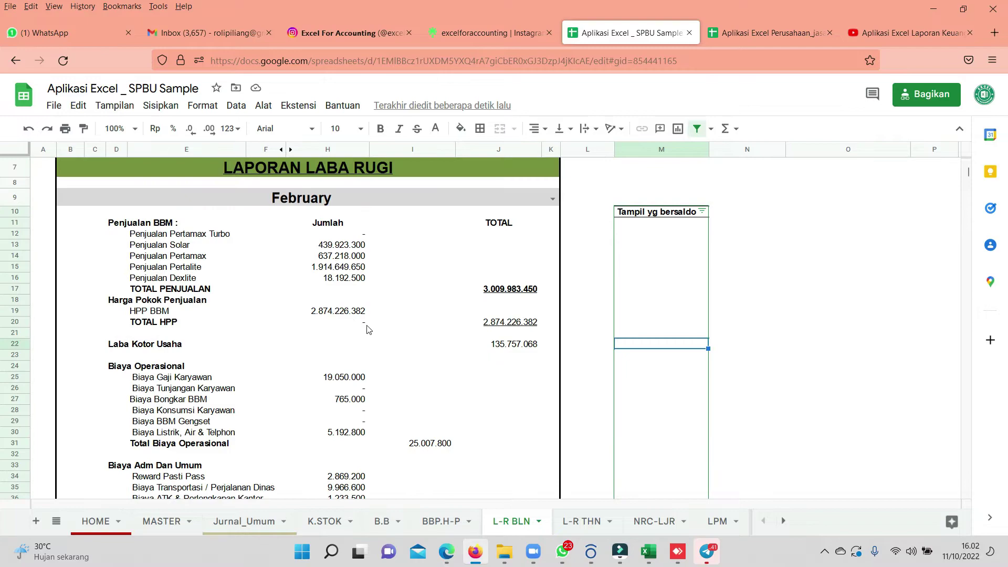
pyautogui.click(173, 234)
pyautogui.click(152, 289)
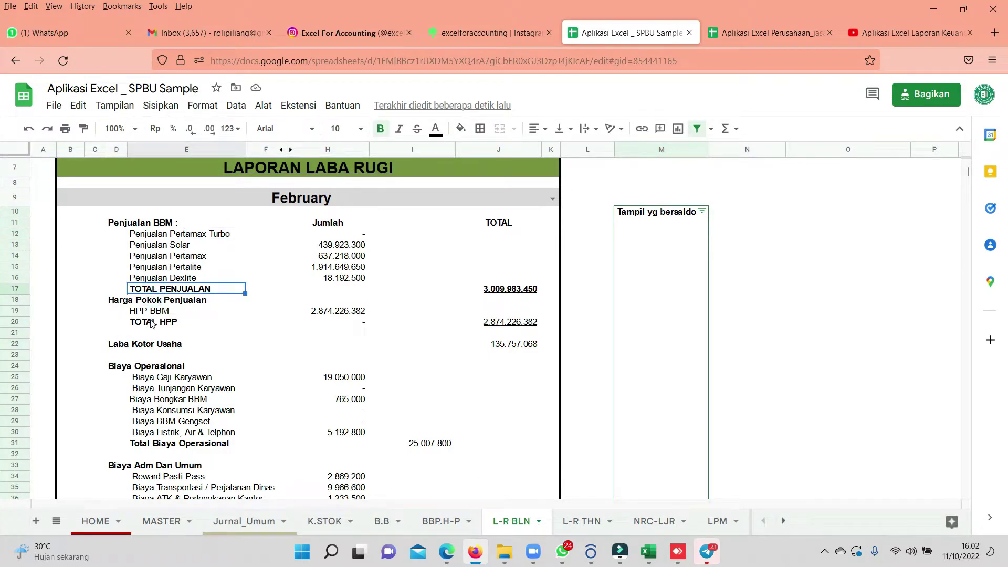
# Sum-check the administrative cost lines and Beban PPh Psl 22 amount, then open the month list.
pyautogui.scroll(-2, 151, 322)
pyautogui.moveTo(139, 299); pyautogui.dragTo(326, 361)
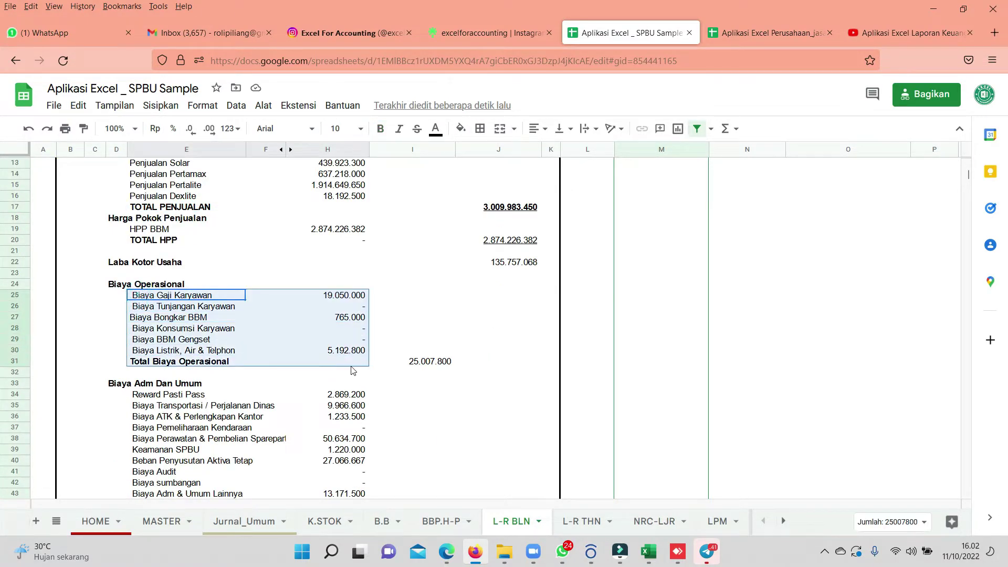
pyautogui.scroll(-5, 326, 350)
pyautogui.moveTo(142, 221); pyautogui.dragTo(493, 334)
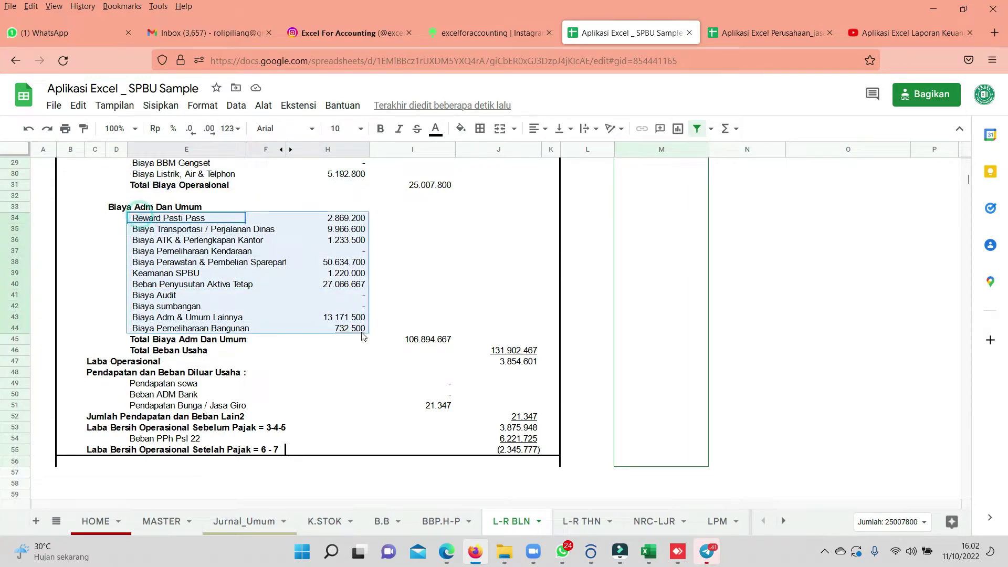
pyautogui.scroll(-3, 502, 388)
pyautogui.click(168, 350)
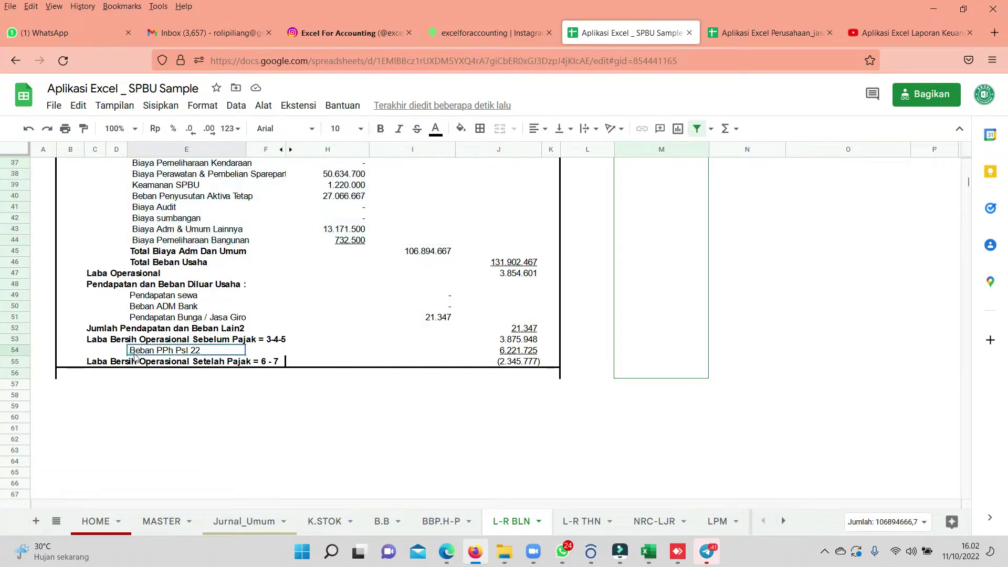
pyautogui.click(470, 373)
pyautogui.scroll(10, 531, 380)
pyautogui.scroll(2, 532, 380)
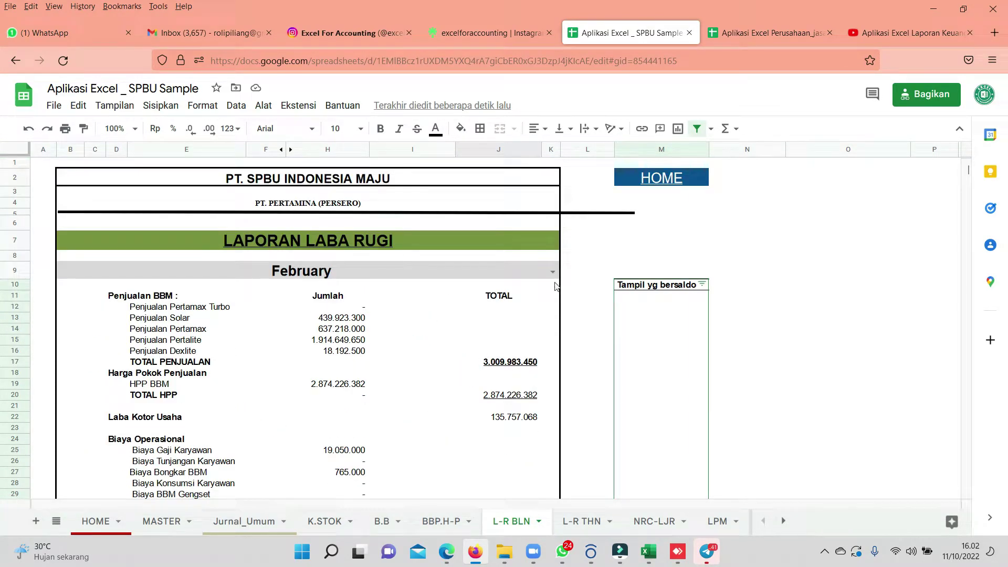
pyautogui.click(552, 272)
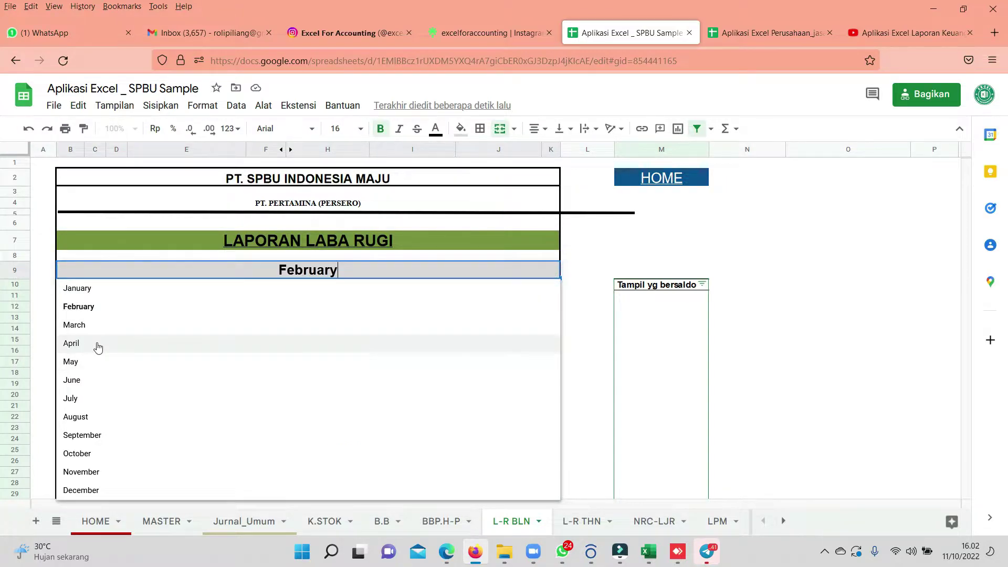
# Set the report month to April and look over the recalculated income statement.
pyautogui.click(98, 344)
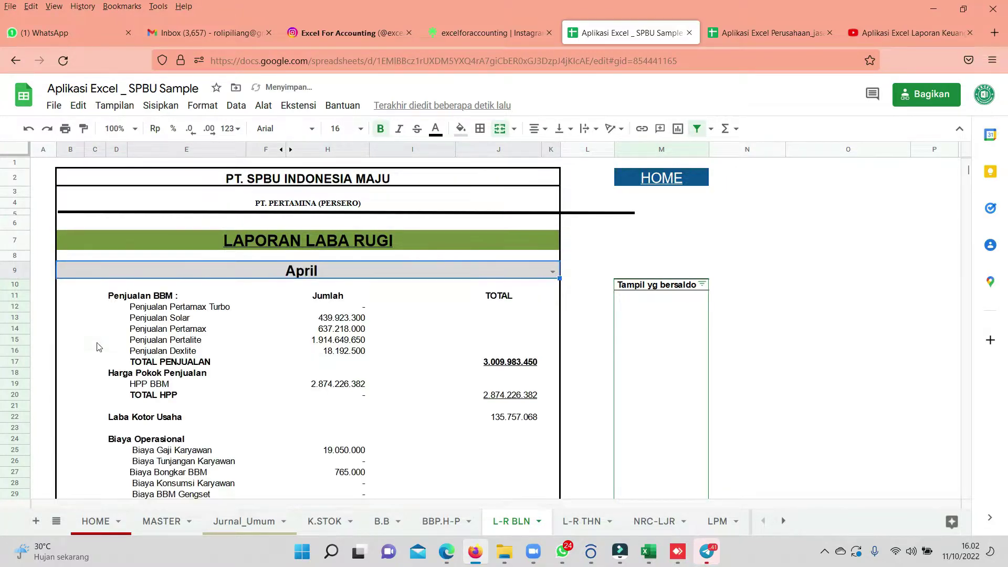
pyautogui.click(428, 398)
pyautogui.scroll(-5, 428, 404)
pyautogui.scroll(2, 428, 405)
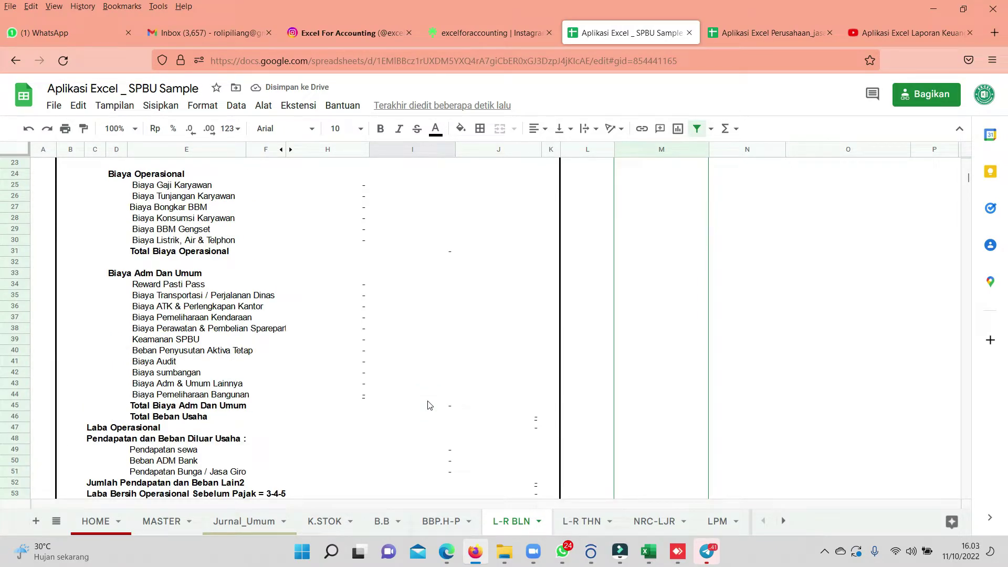
pyautogui.scroll(5, 428, 405)
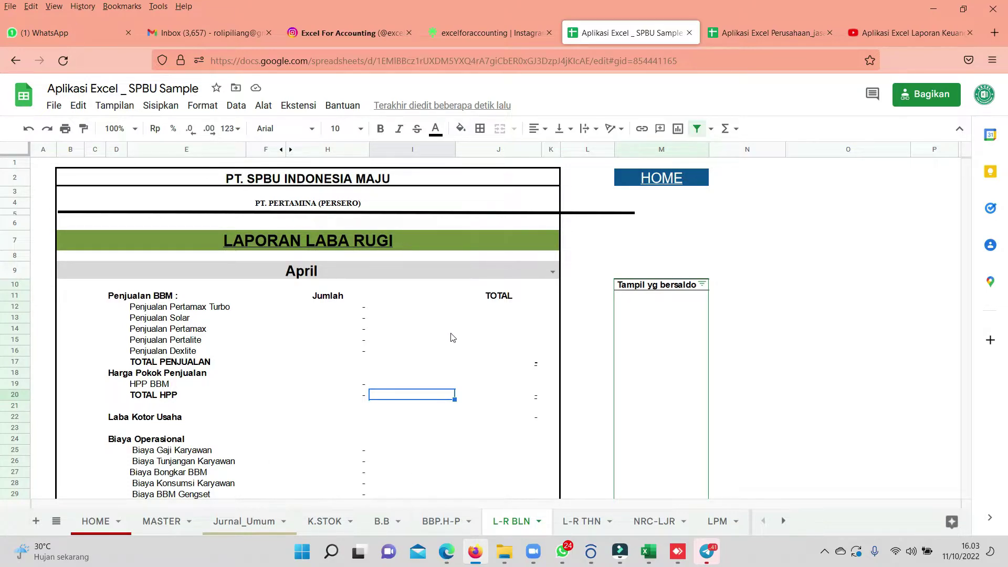
# Switch the report month to January and check its after-tax net profit.
pyautogui.click(501, 275)
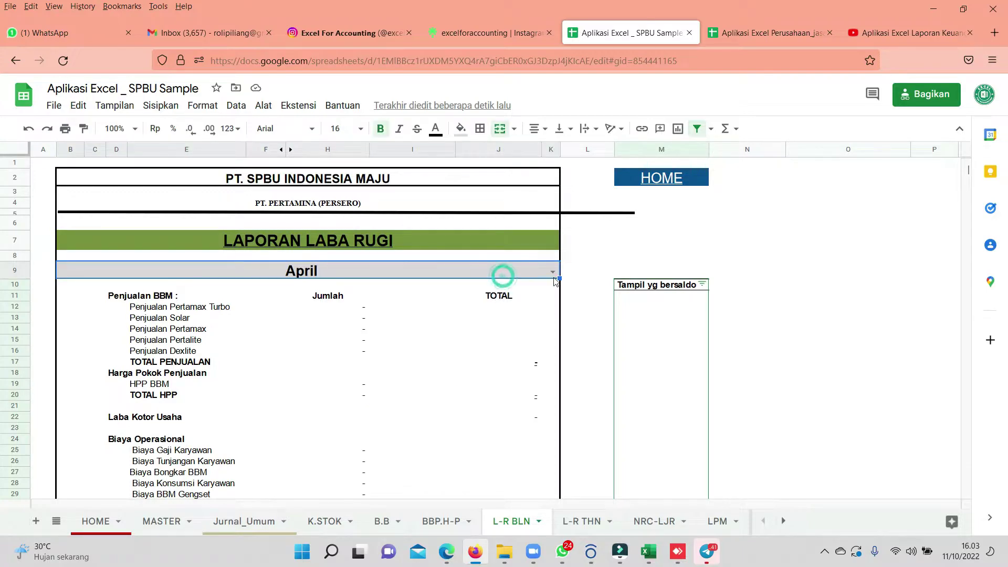
pyautogui.click(551, 272)
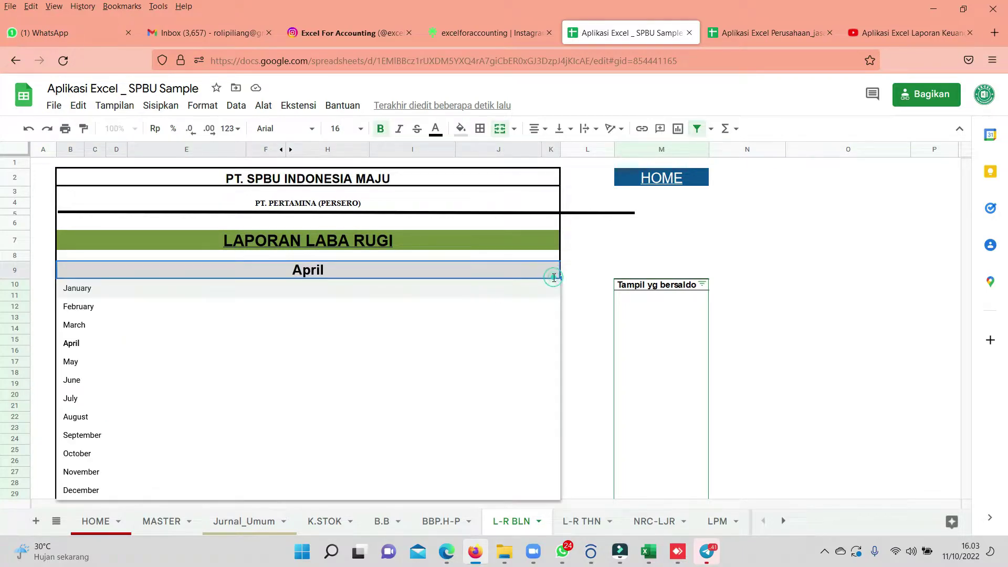
pyautogui.click(174, 294)
pyautogui.click(307, 366)
pyautogui.scroll(-10, 399, 383)
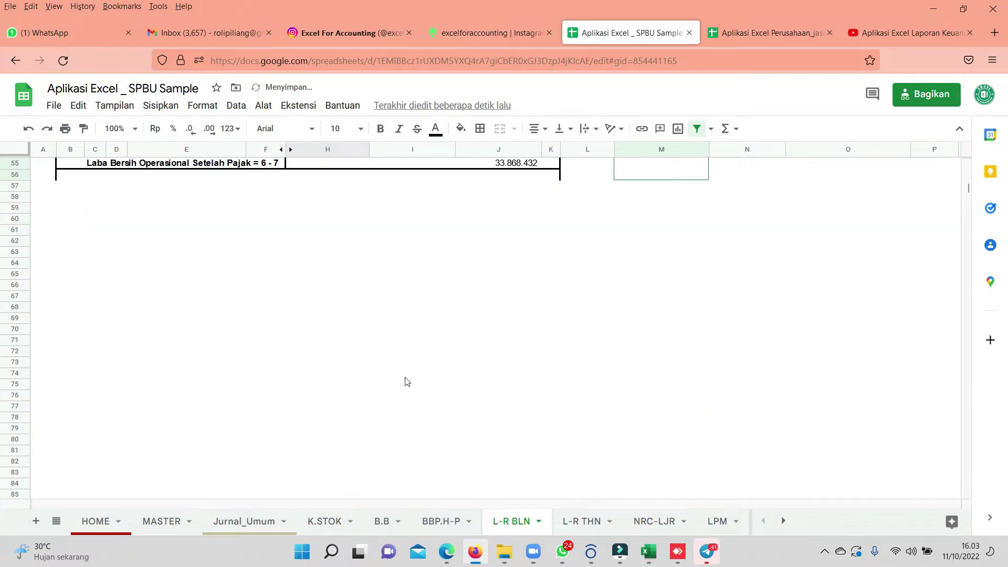
pyautogui.scroll(5, 405, 380)
pyautogui.click(512, 340)
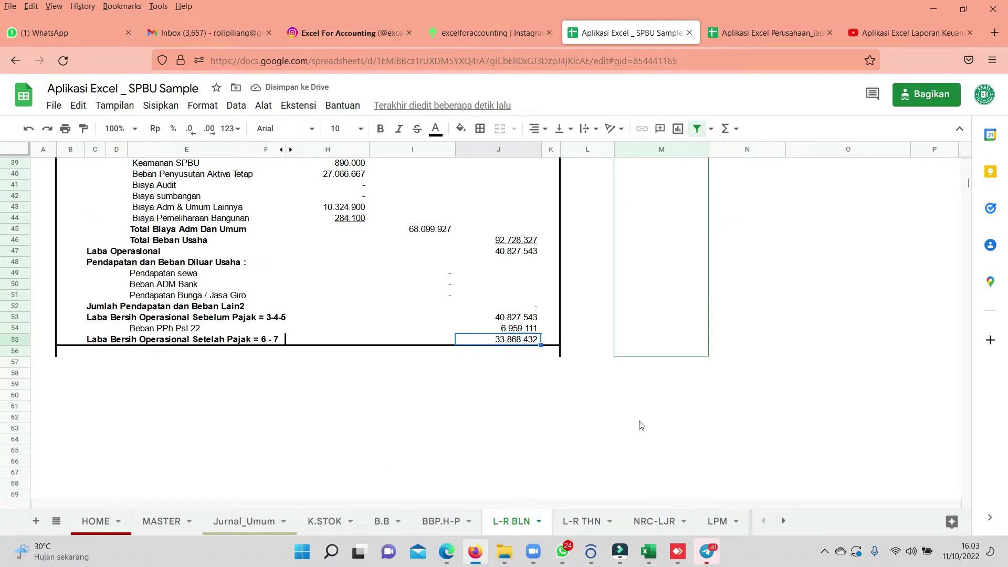
pyautogui.scroll(10, 528, 217)
# Switch to February and check HPP BBM, interest income, after-tax profit and the Biaya Perawatan sum.
pyautogui.click(552, 260)
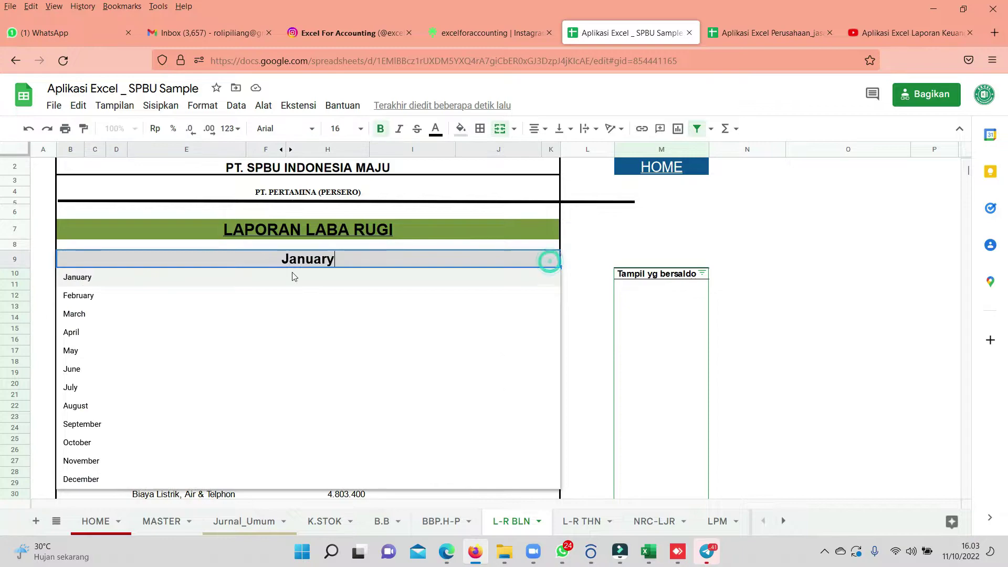
pyautogui.click(90, 295)
pyautogui.click(349, 374)
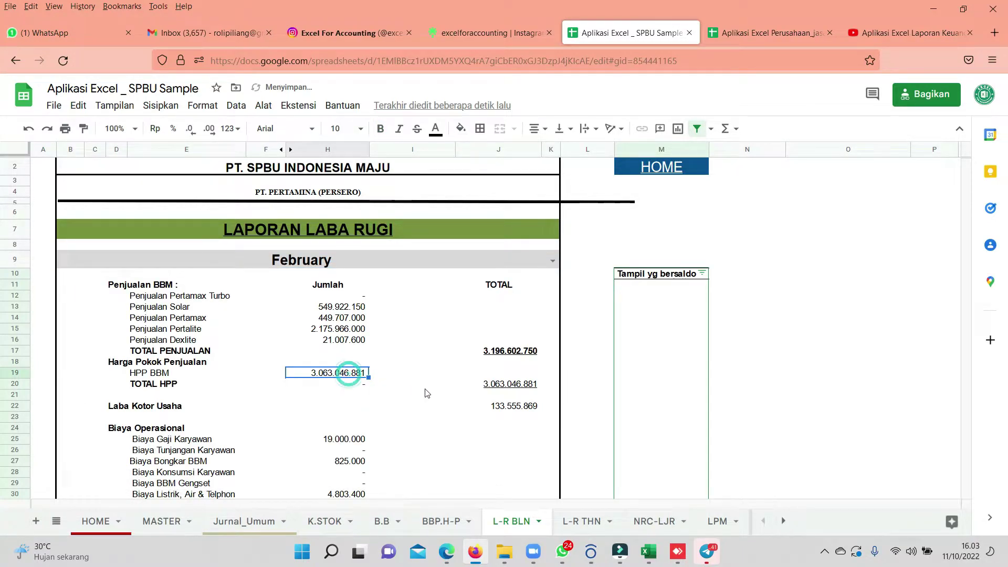
pyautogui.scroll(-5, 458, 415)
pyautogui.scroll(-5, 458, 414)
pyautogui.click(491, 384)
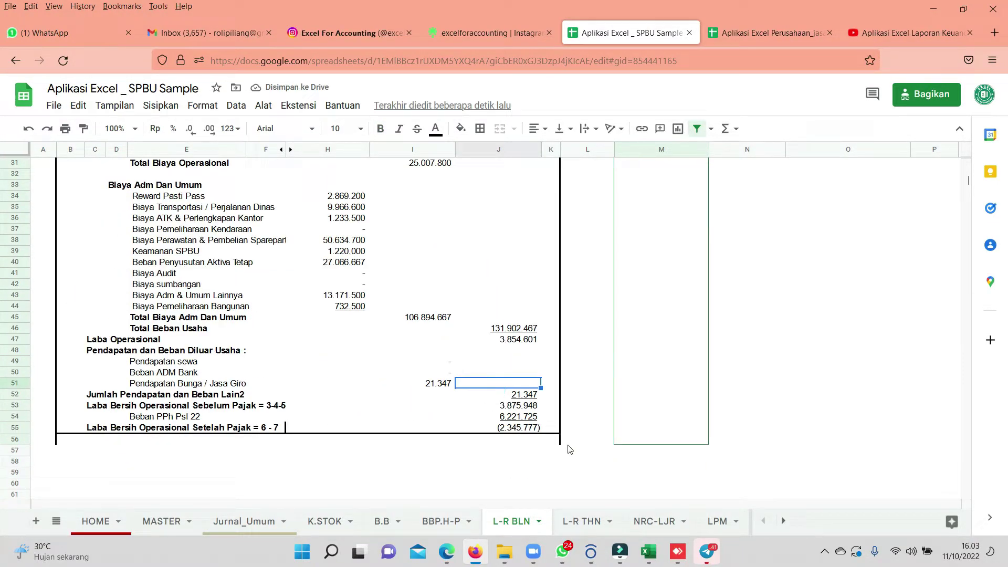
pyautogui.click(518, 429)
pyautogui.scroll(7, 515, 421)
pyautogui.scroll(2, 454, 450)
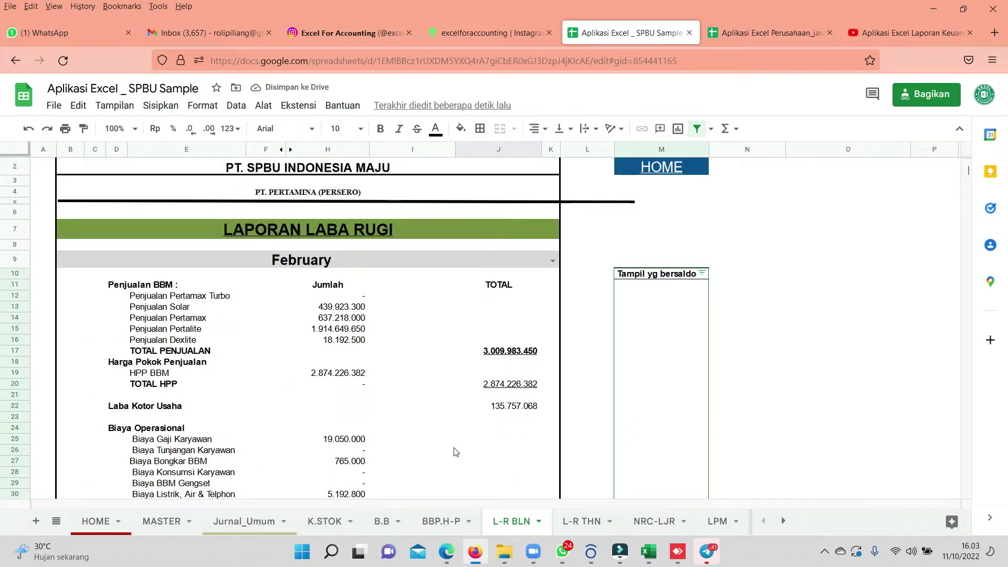
pyautogui.scroll(-4, 371, 404)
pyautogui.scroll(-3, 371, 404)
pyautogui.moveTo(330, 331); pyautogui.dragTo(155, 330)
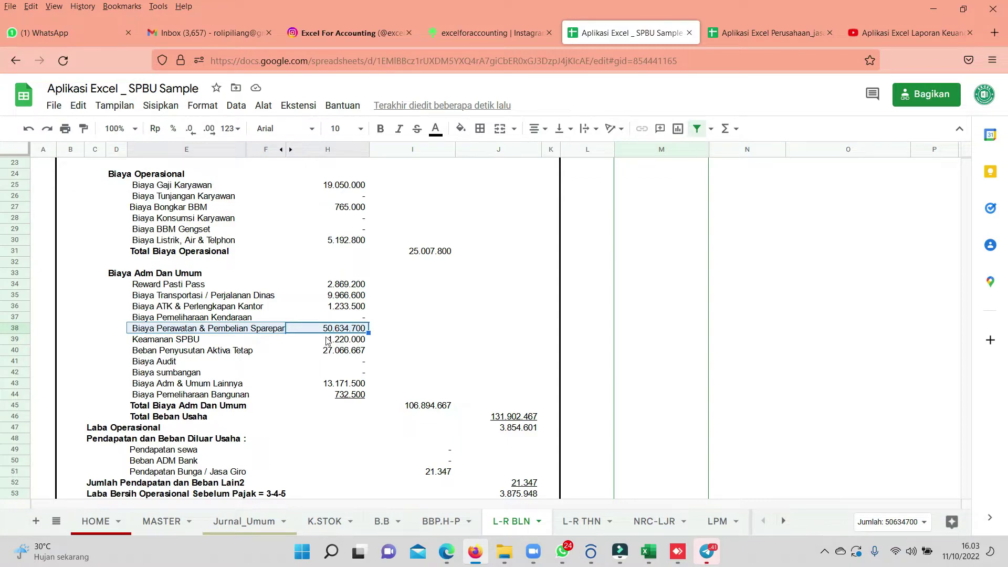
pyautogui.scroll(5, 327, 340)
pyautogui.scroll(3, 550, 262)
# Switch the report month to March and check its after-tax net profit of 22.830.088.
pyautogui.click(546, 274)
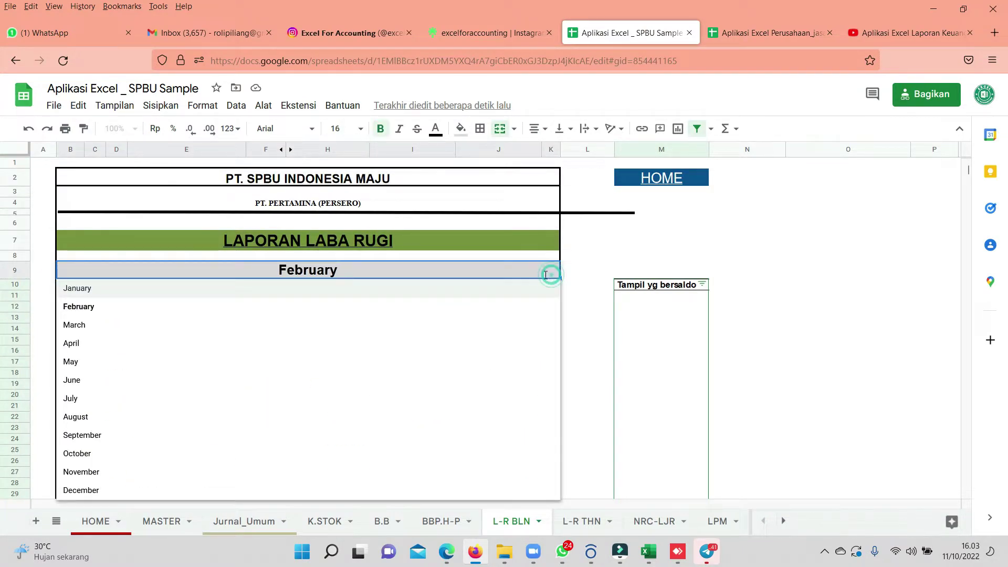
pyautogui.click(462, 324)
pyautogui.click(399, 363)
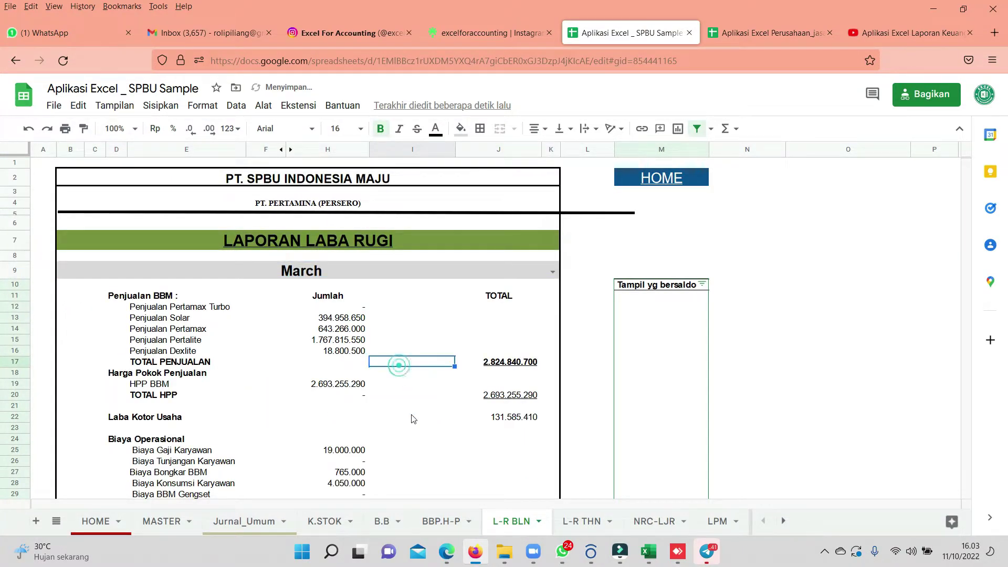
pyautogui.click(399, 416)
pyautogui.scroll(-5, 404, 418)
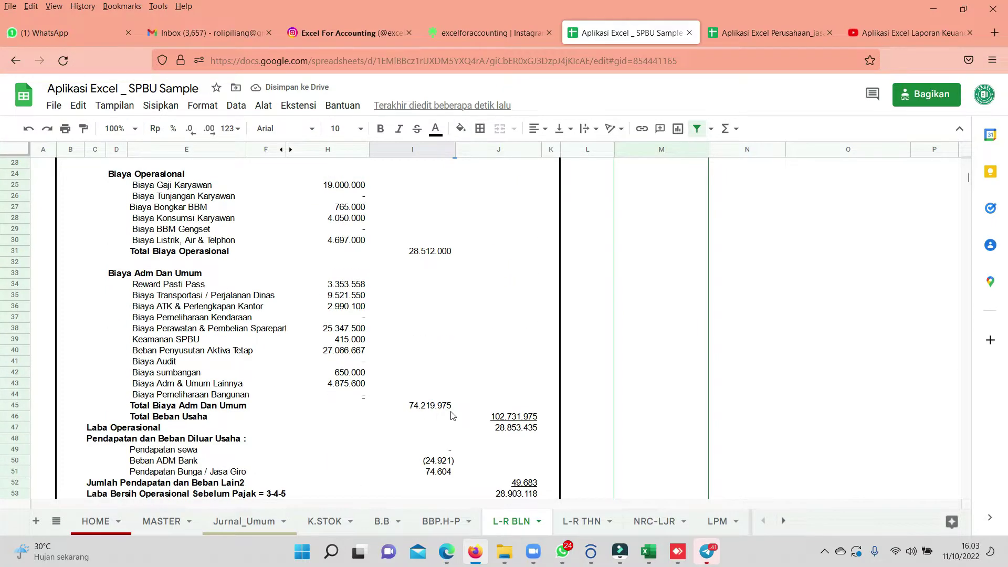
pyautogui.scroll(-3, 452, 416)
pyautogui.click(525, 340)
pyautogui.scroll(2, 530, 348)
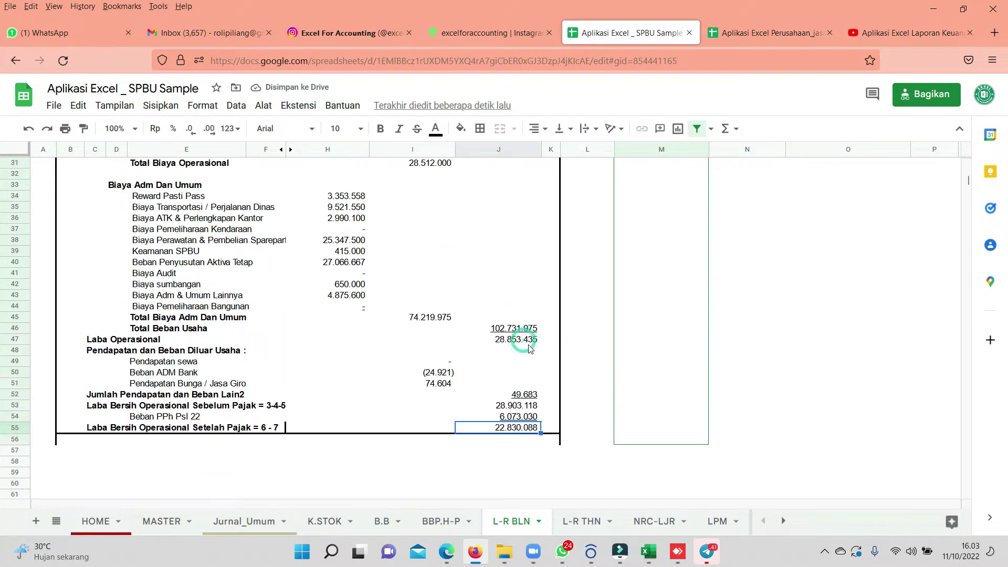
pyautogui.scroll(5, 530, 348)
pyautogui.scroll(2, 641, 341)
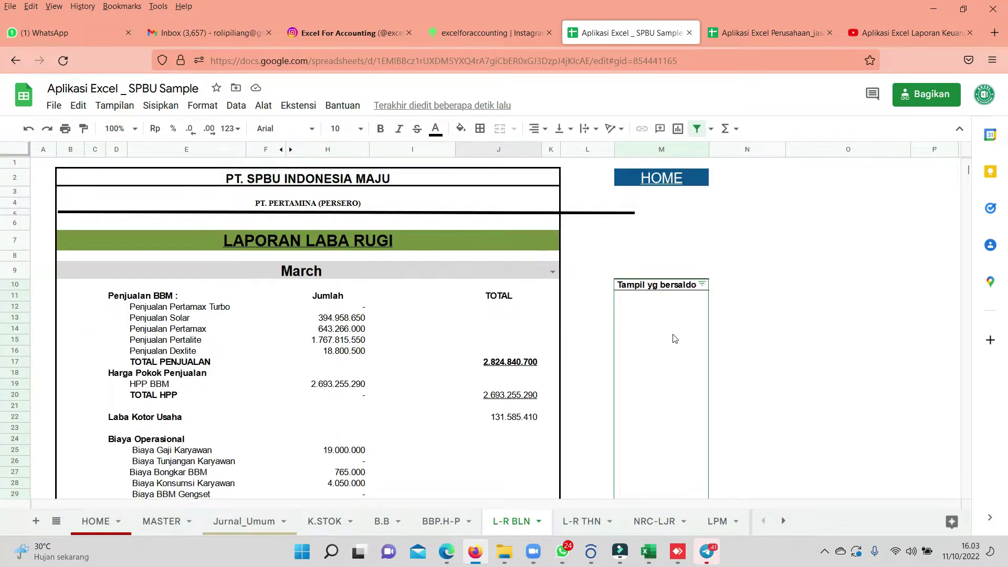
pyautogui.click(651, 178)
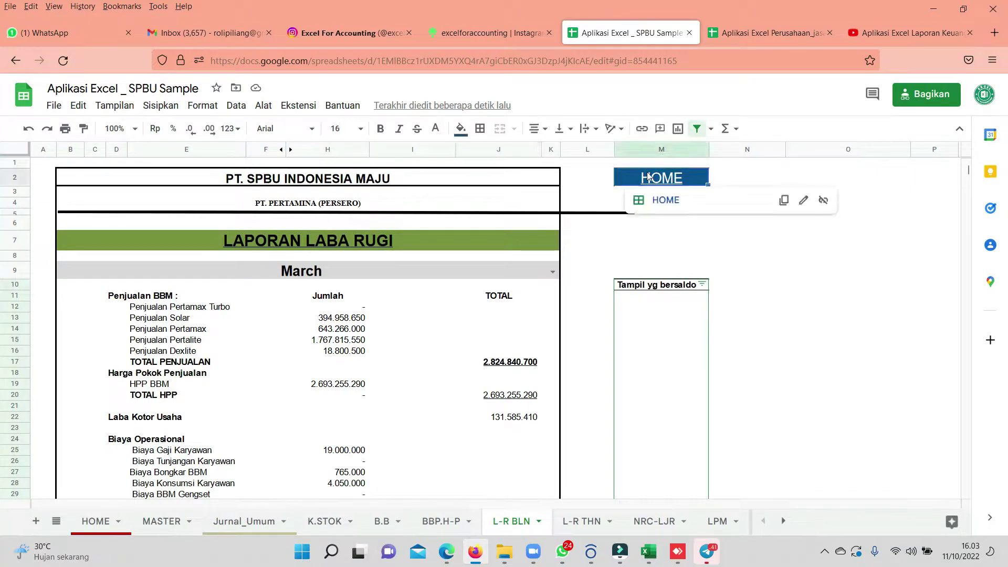
# Go back to HOME and open the L-R THN annual profit-and-loss sheet.
pyautogui.click(665, 199)
pyautogui.click(481, 378)
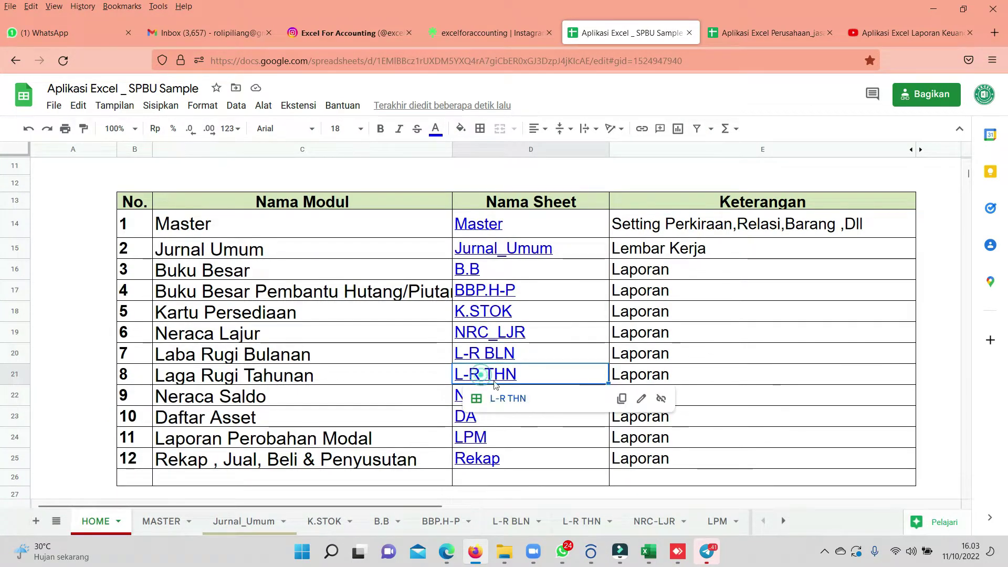
pyautogui.click(503, 400)
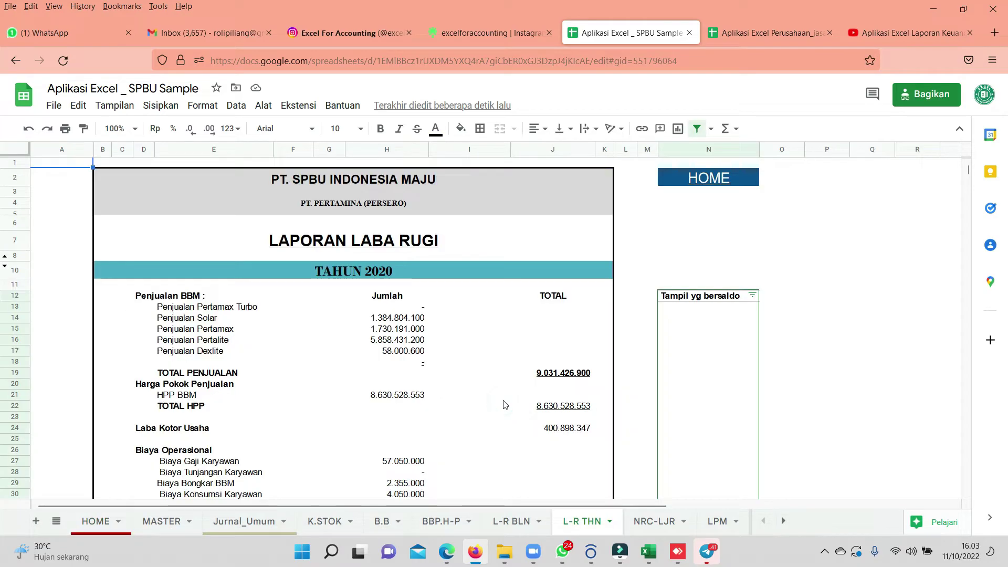
# Review the 2020 after-tax net profit of 54.352.743, then return to HOME.
pyautogui.scroll(-5, 450, 401)
pyautogui.scroll(-3, 446, 370)
pyautogui.scroll(4, 494, 393)
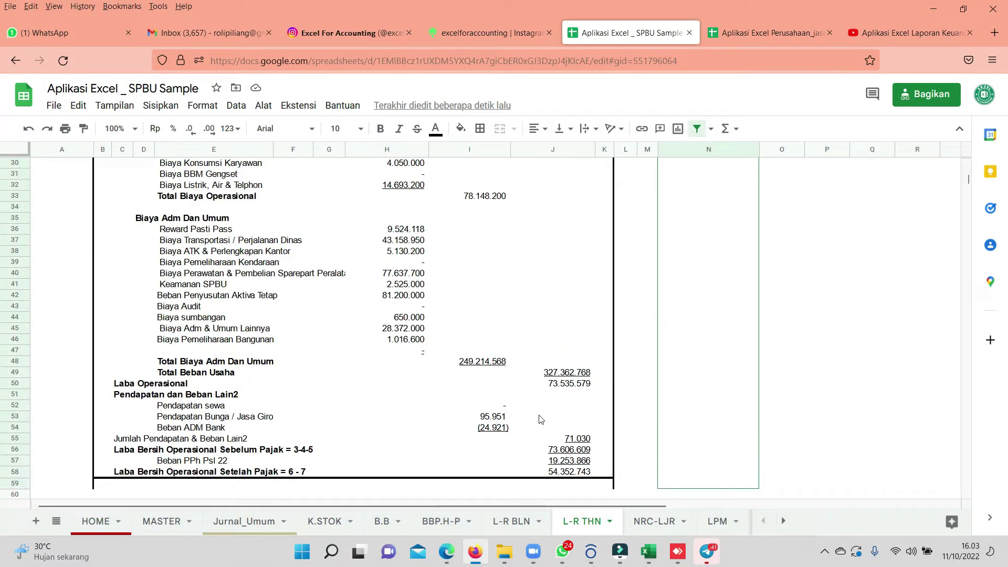
pyautogui.scroll(5, 541, 460)
pyautogui.click(540, 457)
pyautogui.scroll(2, 658, 216)
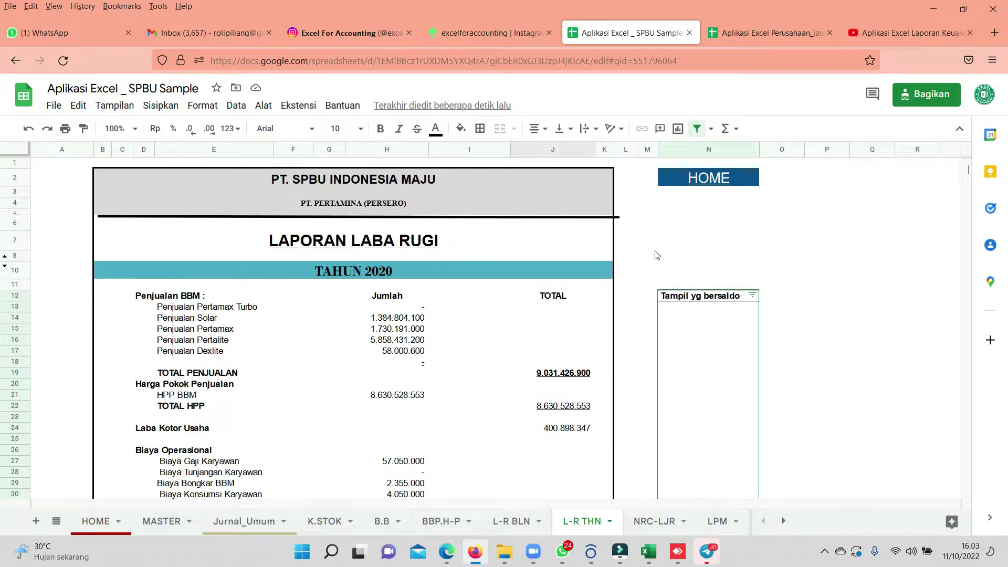
pyautogui.click(704, 181)
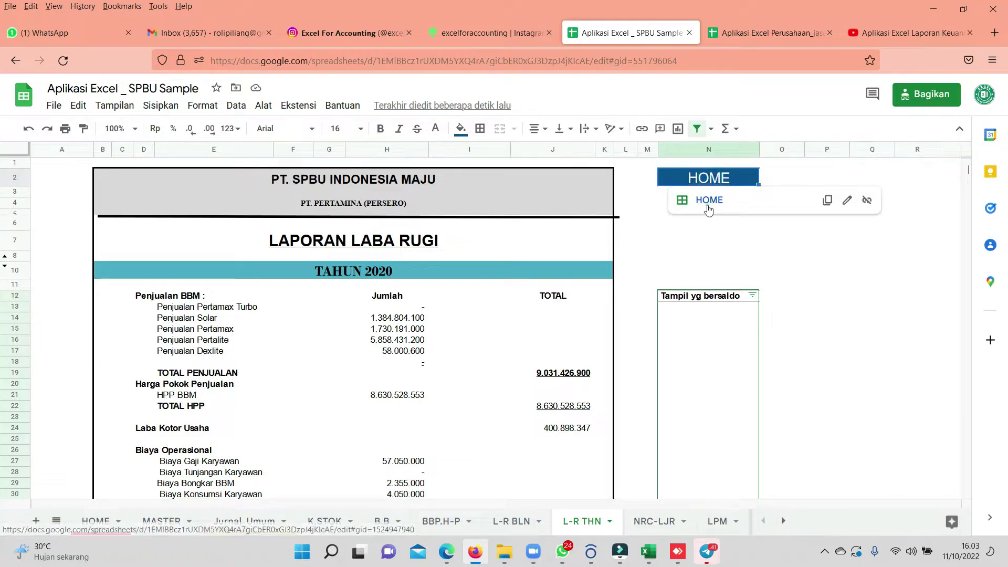
pyautogui.click(708, 204)
# Open the NRCS balance sheet and review its 6.461.308.039 asset and liability-plus-equity totals.
pyautogui.scroll(-2, 708, 206)
pyautogui.click(474, 317)
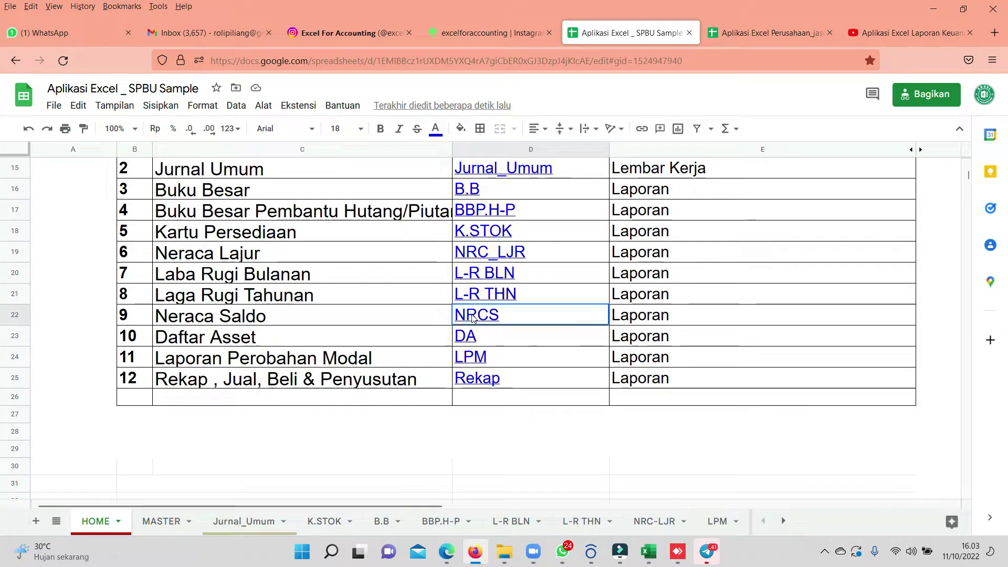
pyautogui.click(491, 340)
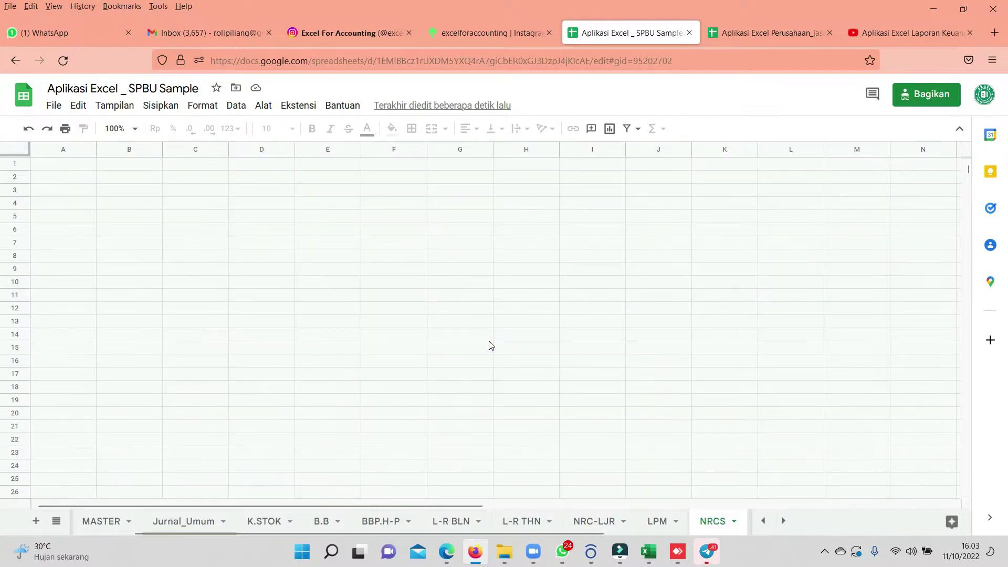
pyautogui.scroll(-6, 636, 340)
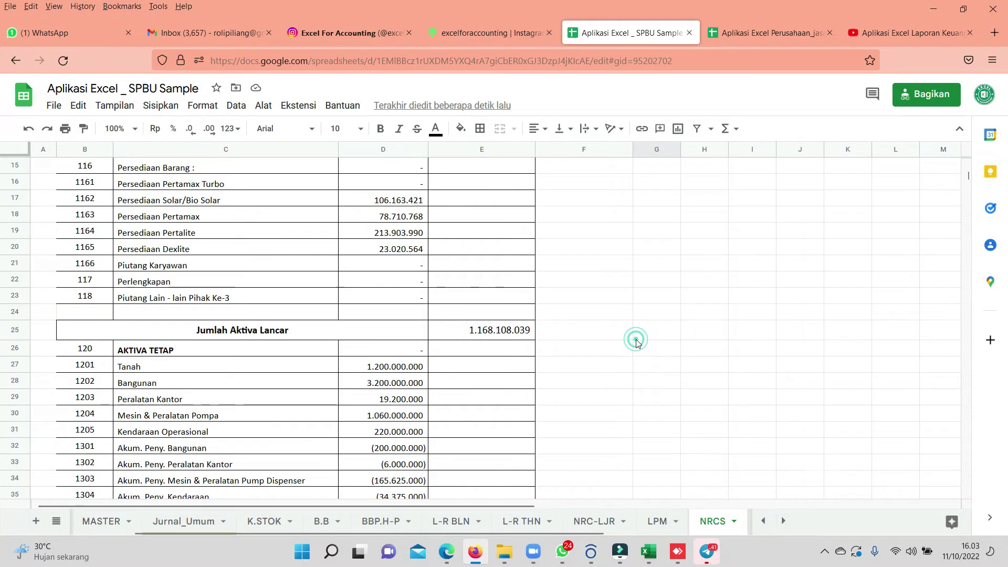
pyautogui.scroll(-3, 636, 336)
pyautogui.scroll(-2, 636, 336)
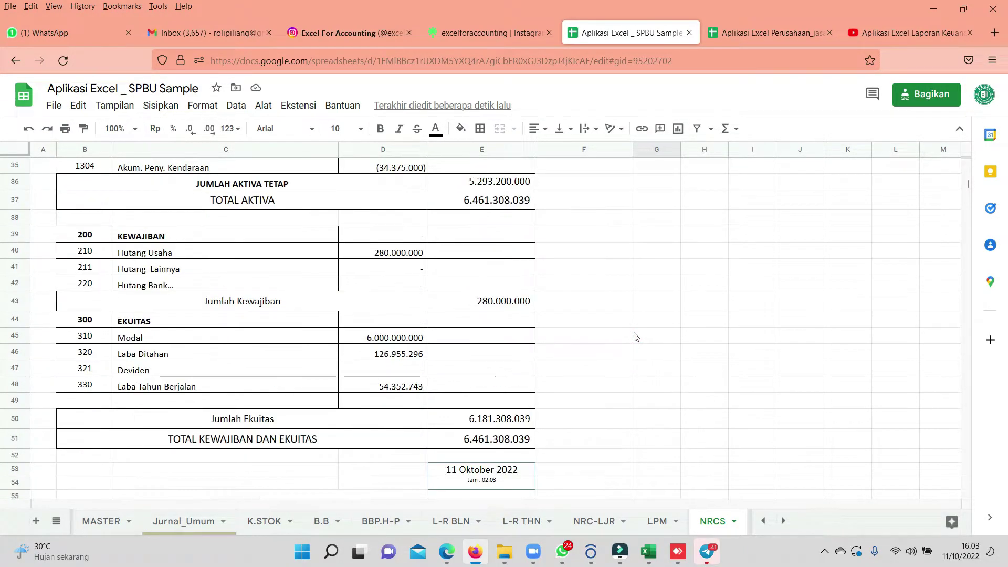
pyautogui.scroll(6, 636, 336)
pyautogui.scroll(4, 636, 336)
pyautogui.scroll(1, 636, 336)
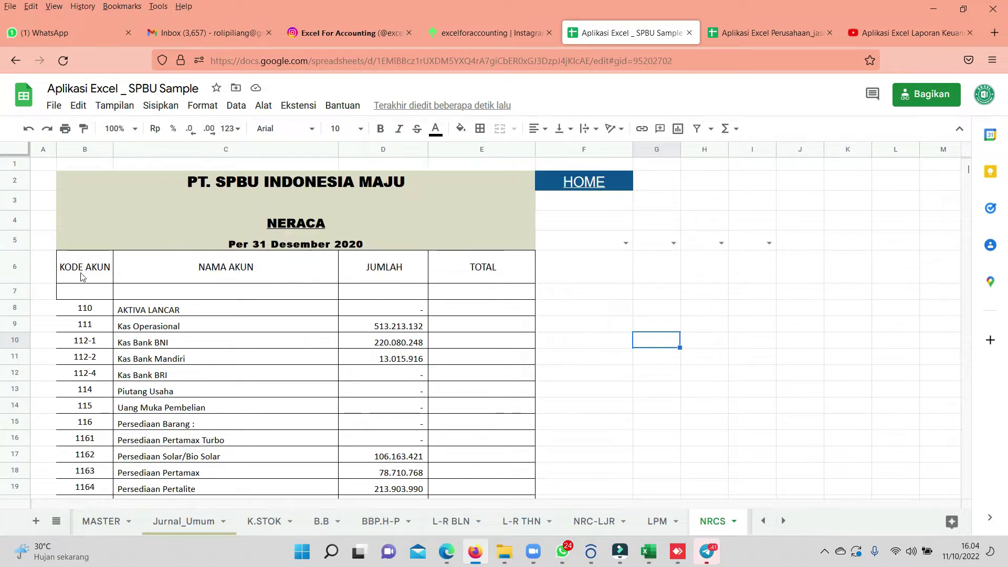
# Apply All borders to the balance-sheet table B6:E51.
pyautogui.moveTo(81, 277); pyautogui.dragTo(425, 548)
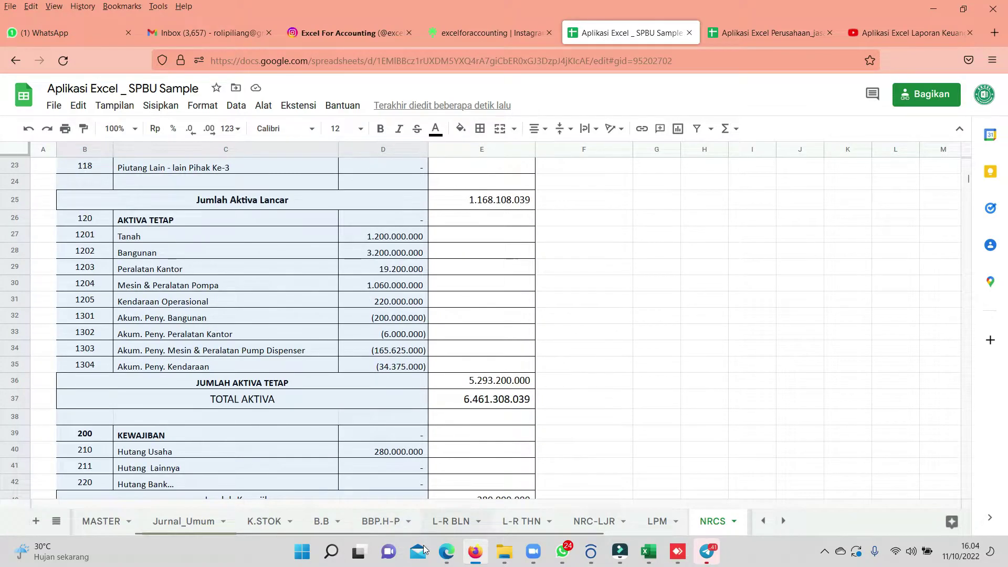
pyautogui.moveTo(425, 549)
pyautogui.mouseDown()
pyautogui.moveTo(490, 525)
pyautogui.moveTo(488, 423)
pyautogui.mouseUp()
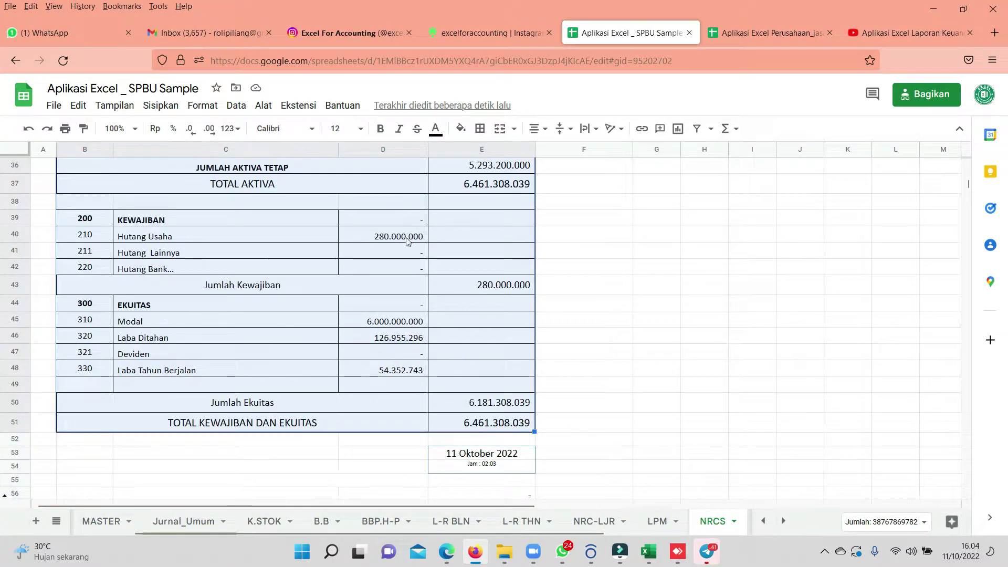
pyautogui.click(480, 128)
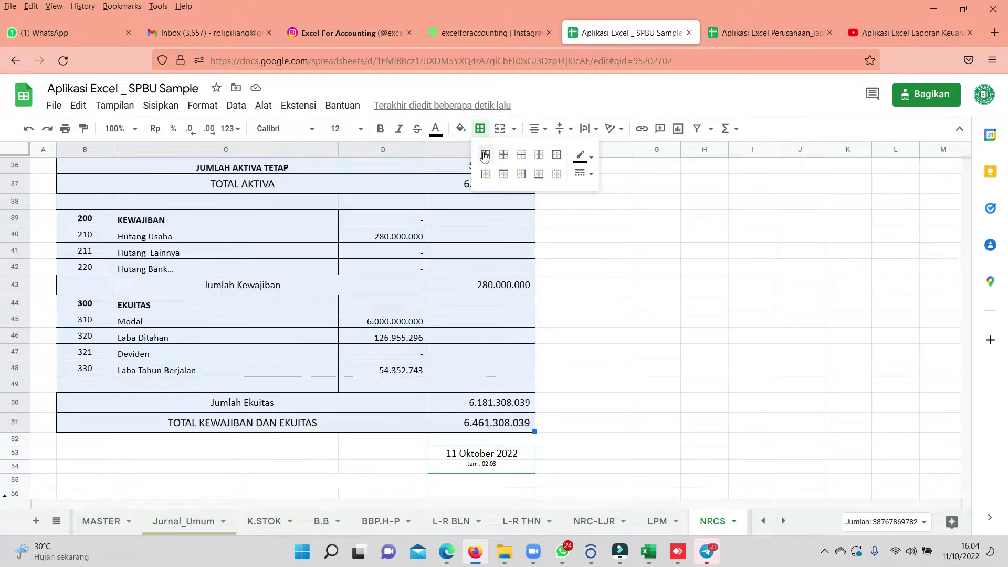
pyautogui.click(485, 155)
pyautogui.scroll(10, 504, 315)
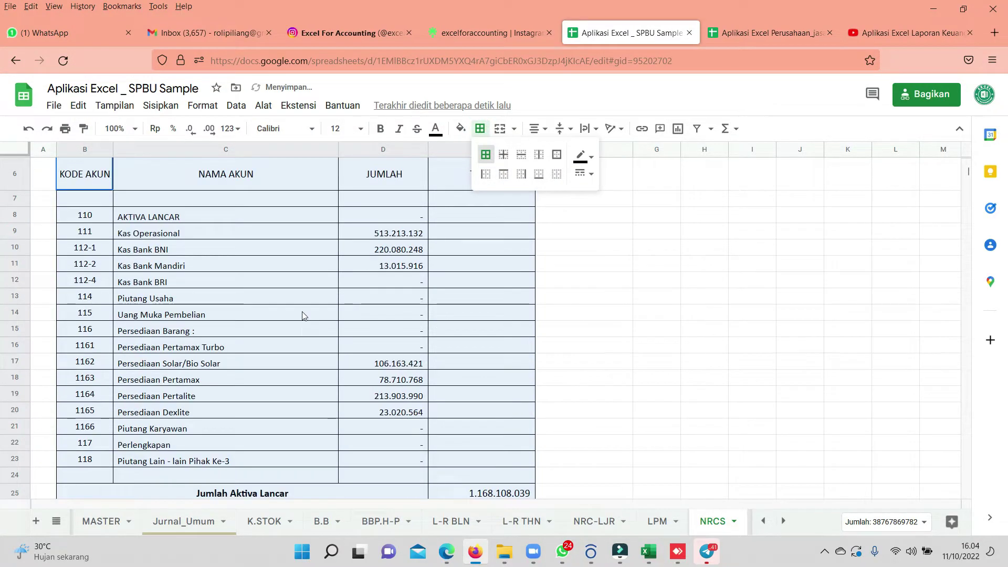
pyautogui.scroll(3, 504, 315)
pyautogui.click(557, 357)
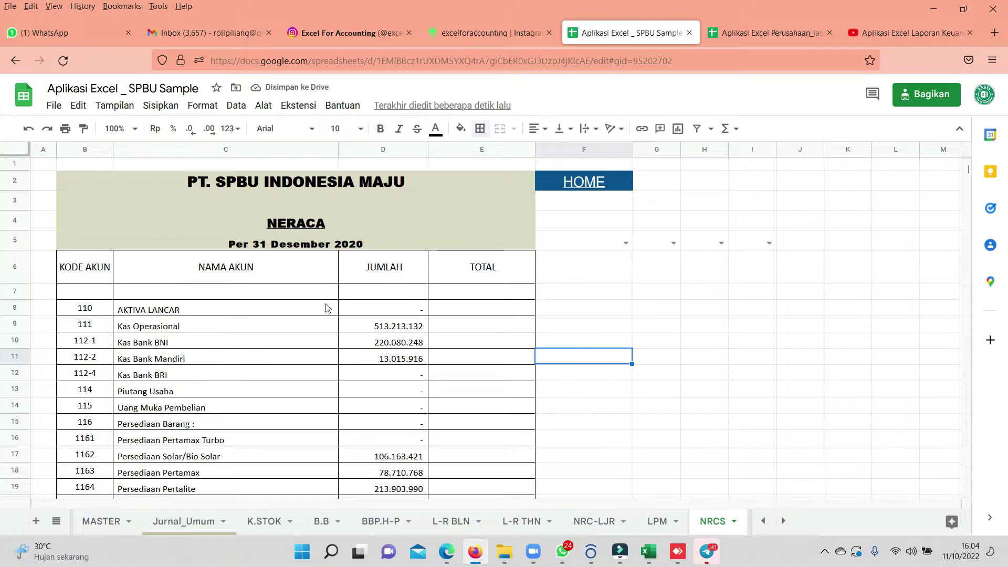
# Look over the bordered table and go back to the HOME module list.
pyautogui.scroll(-2, 367, 315)
pyautogui.scroll(-1, 386, 315)
pyautogui.scroll(3, 399, 343)
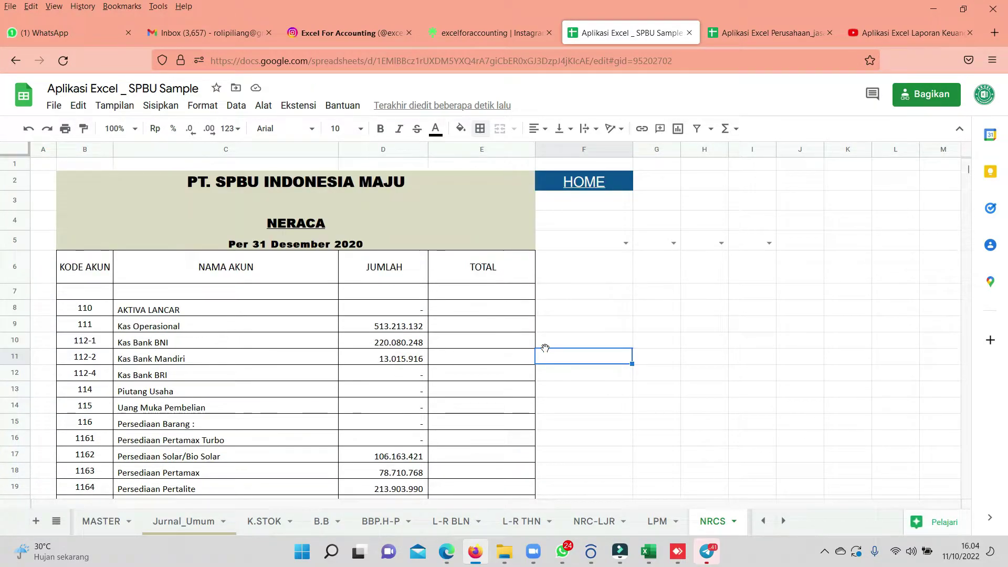
pyautogui.scroll(-10, 546, 349)
pyautogui.scroll(-5, 545, 349)
pyautogui.scroll(15, 548, 352)
pyautogui.scroll(1, 546, 349)
pyautogui.click(582, 205)
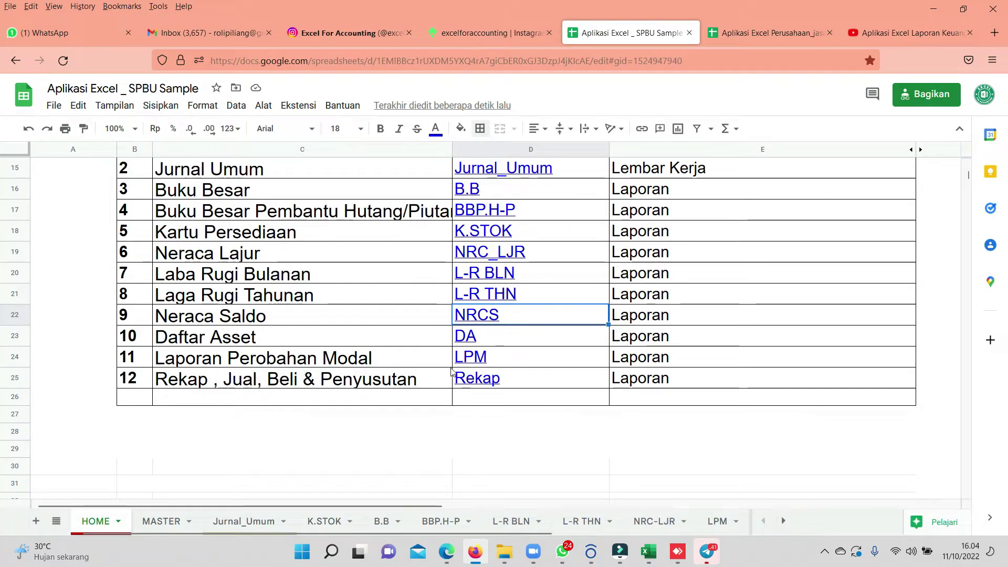
# Open the DA asset list and select the printer and desk asset rows.
pyautogui.press('Down')
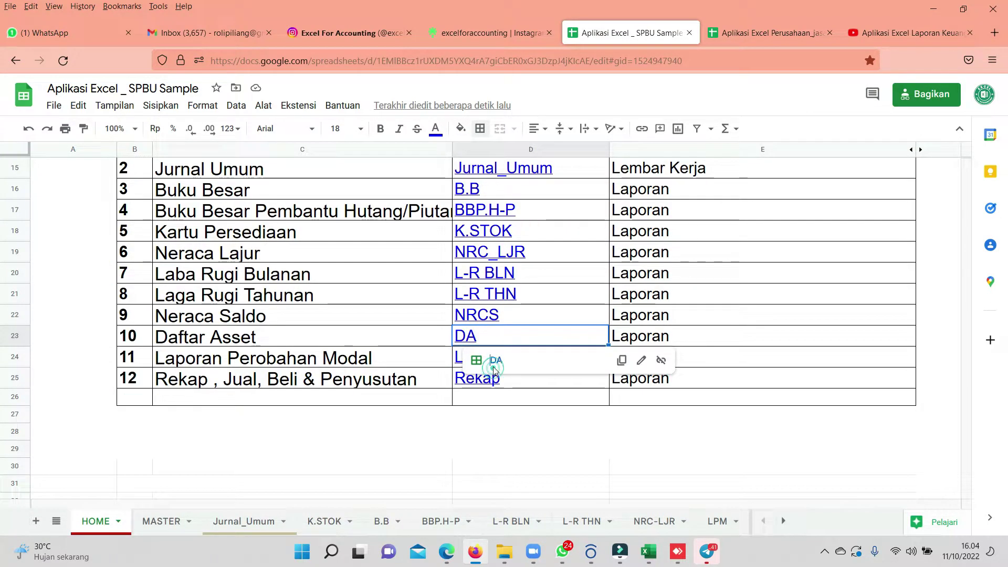
pyautogui.click(491, 361)
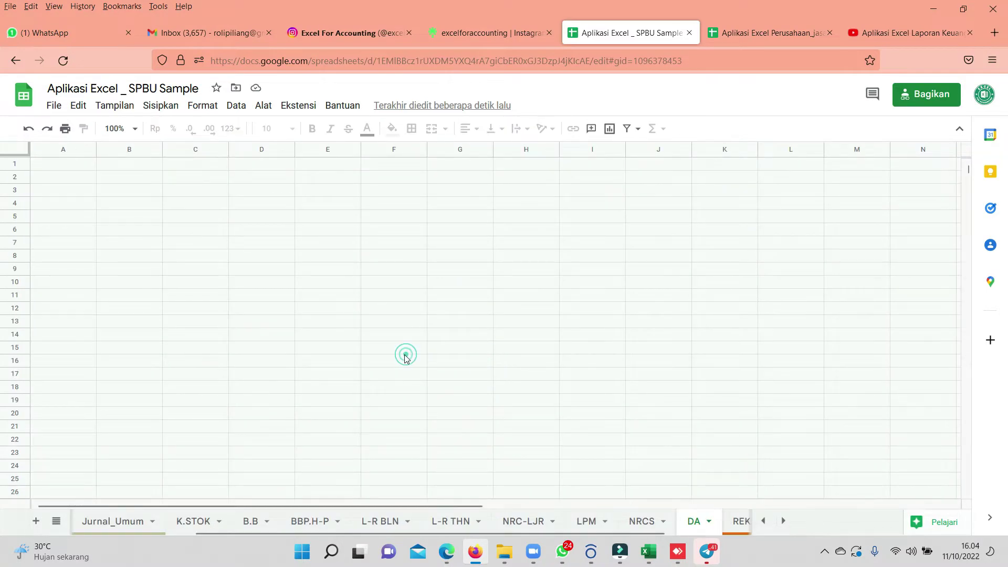
pyautogui.click(405, 356)
pyautogui.moveTo(576, 303); pyautogui.dragTo(50, 325)
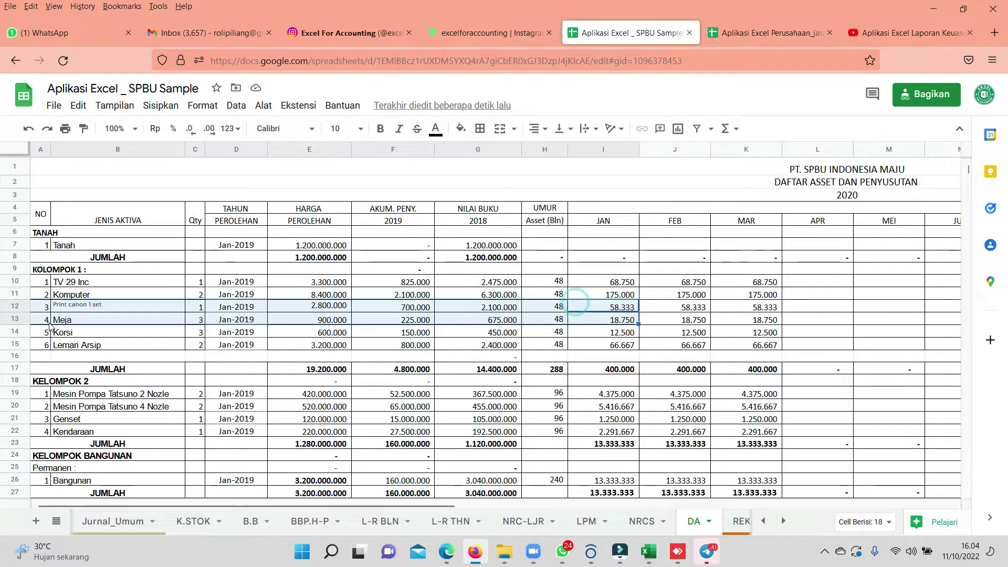
pyautogui.scroll(-5, 326, 402)
pyautogui.scroll(5, 341, 401)
pyautogui.click(718, 354)
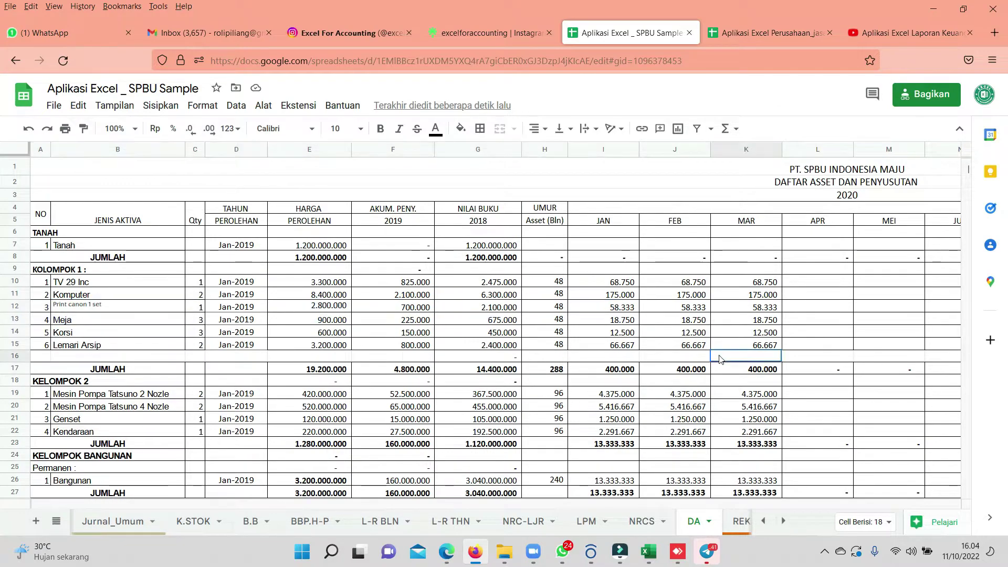
# Check the printer's 2.800.000 price and Jan–Mar depreciation sum, undoing an accidental move.
pyautogui.click(337, 302)
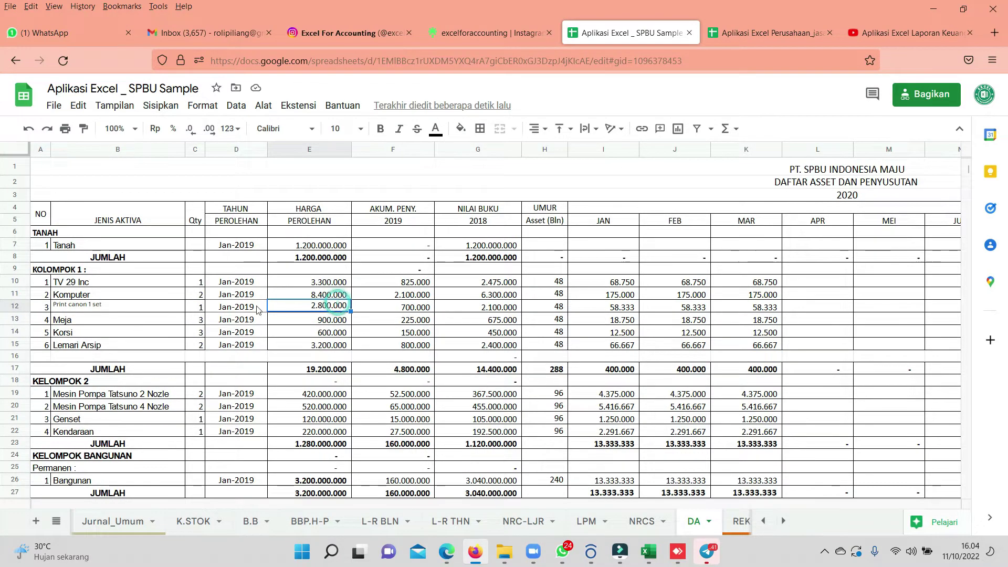
pyautogui.moveTo(621, 292); pyautogui.dragTo(751, 356)
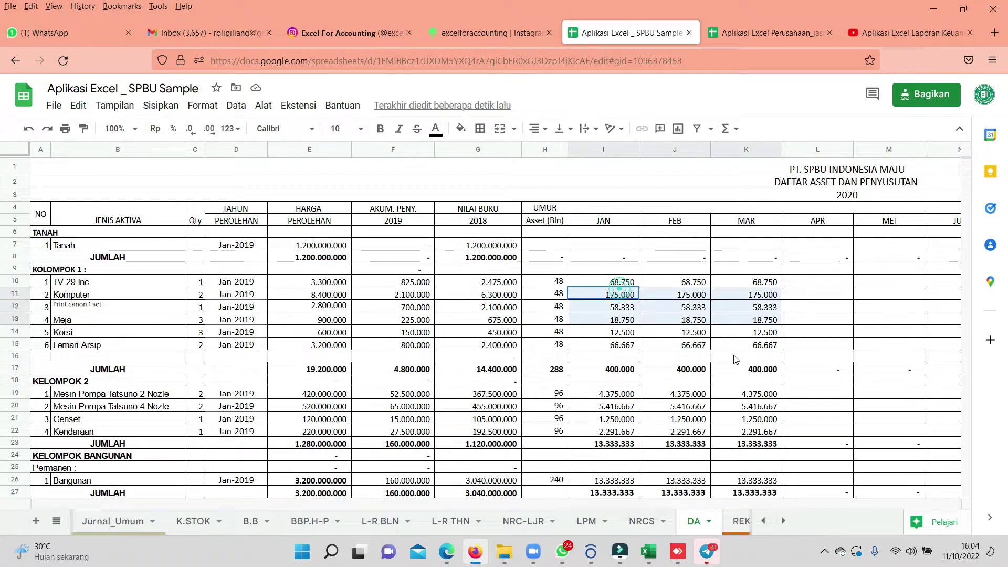
pyautogui.moveTo(604, 286); pyautogui.dragTo(660, 296)
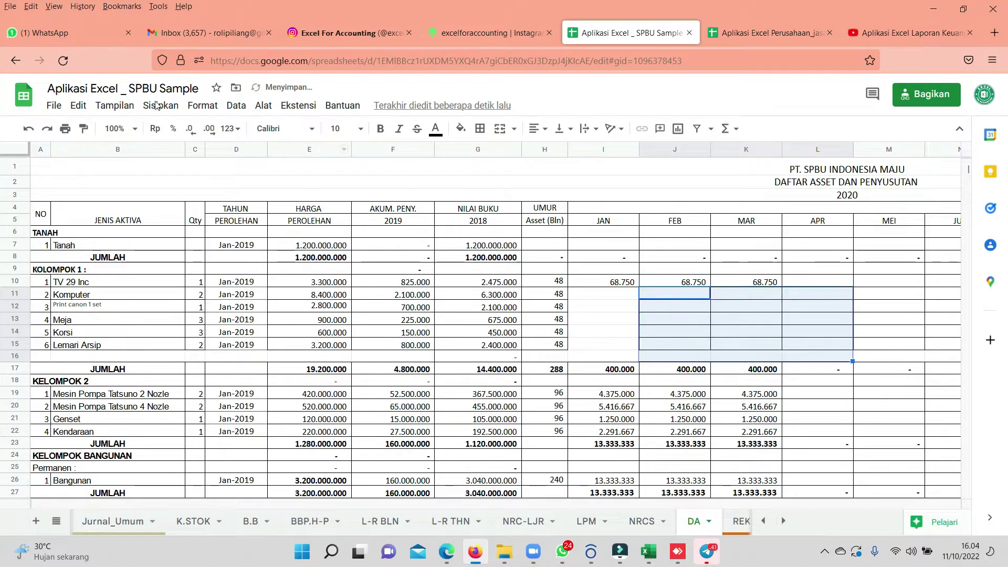
pyautogui.click(28, 129)
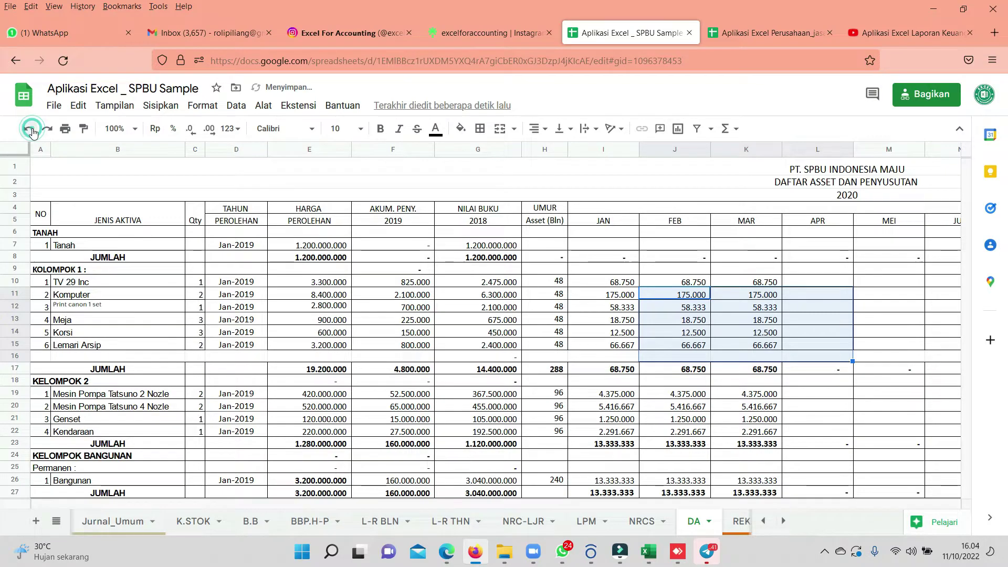
pyautogui.click(420, 262)
# Check the 5.293.200.000 book-value total, then switch to the NRCS sheet.
pyautogui.scroll(-5, 334, 247)
pyautogui.scroll(5, 334, 246)
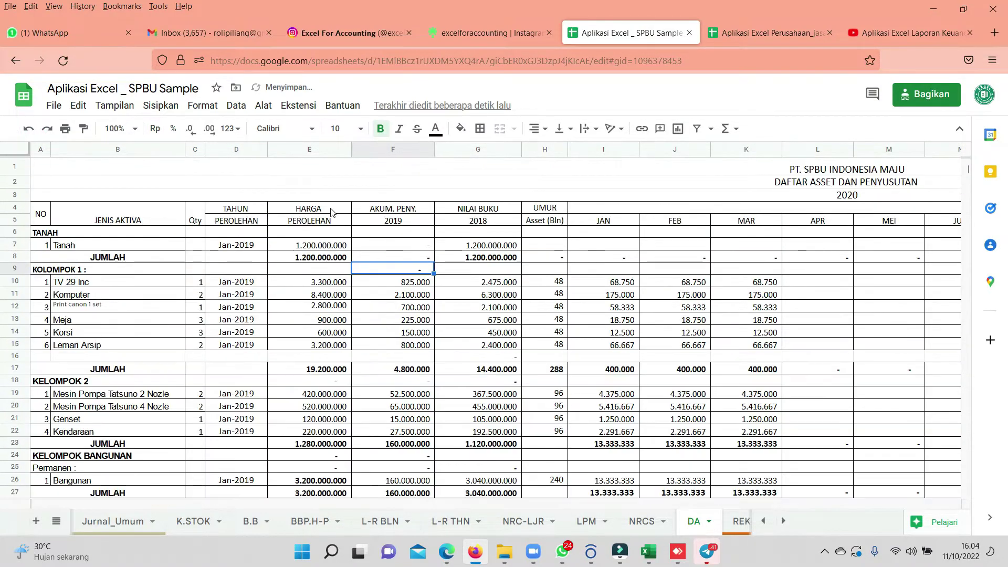
pyautogui.scroll(-10, 734, 341)
pyautogui.scroll(5, 775, 265)
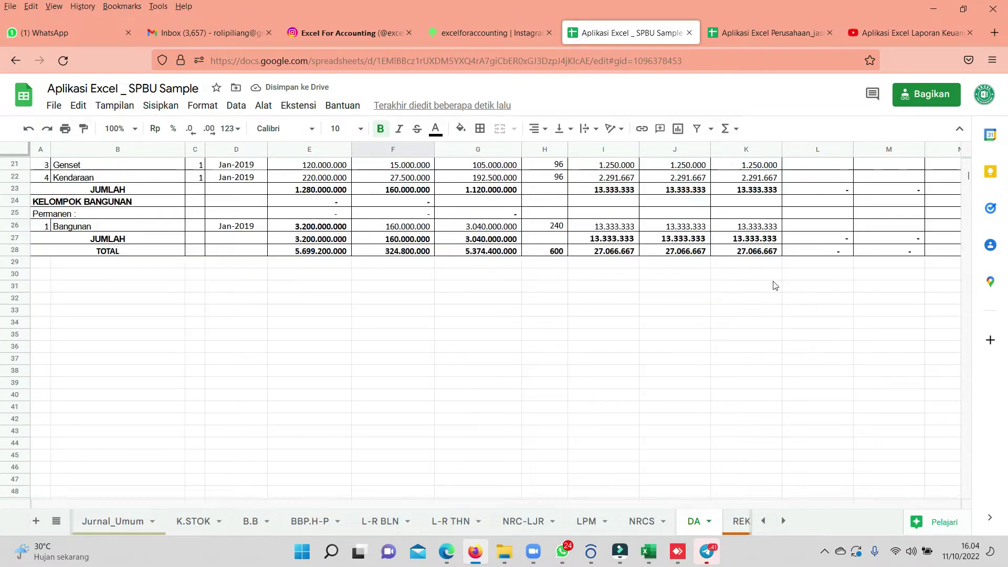
pyautogui.scroll(3, 840, 420)
pyautogui.click(811, 471)
pyautogui.moveTo(798, 469); pyautogui.dragTo(769, 453)
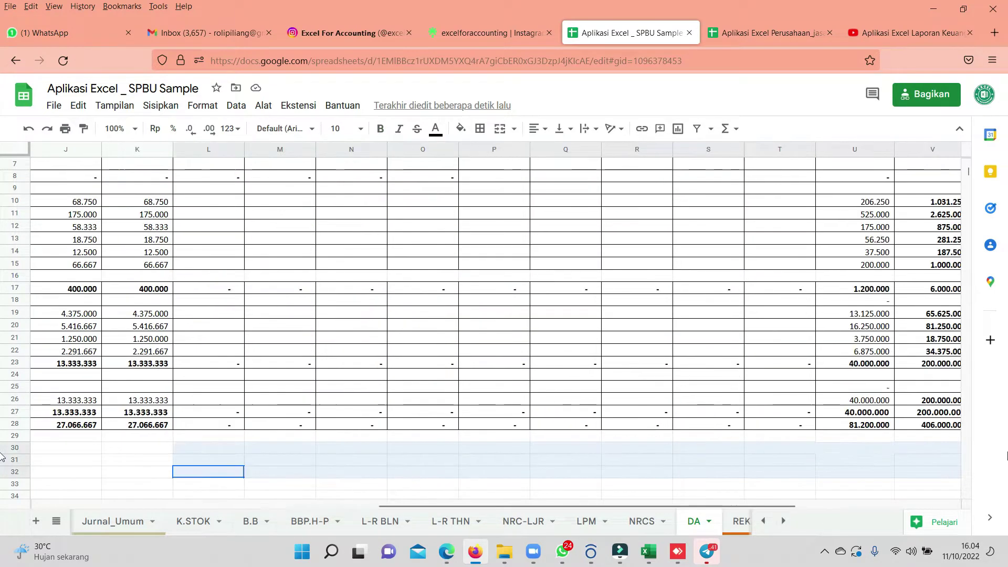
pyautogui.click(767, 452)
pyautogui.scroll(3, 771, 455)
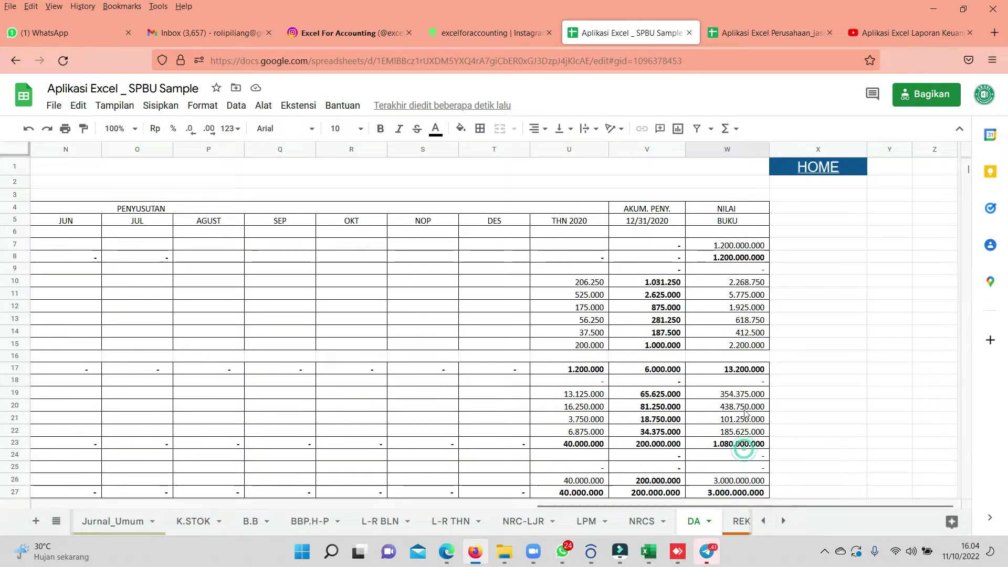
pyautogui.scroll(-5, 780, 457)
pyautogui.scroll(-3, 780, 457)
pyautogui.click(732, 286)
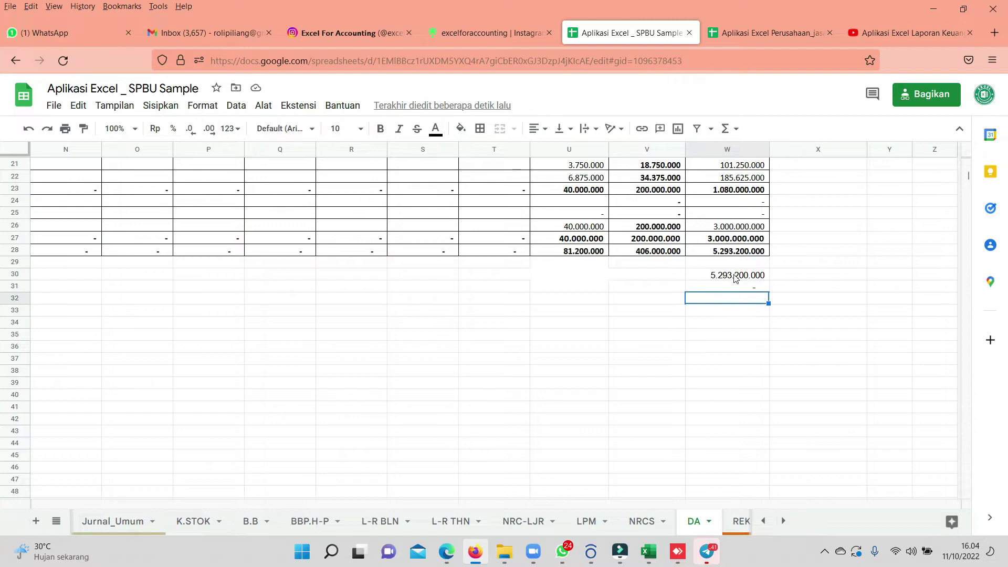
pyautogui.click(734, 274)
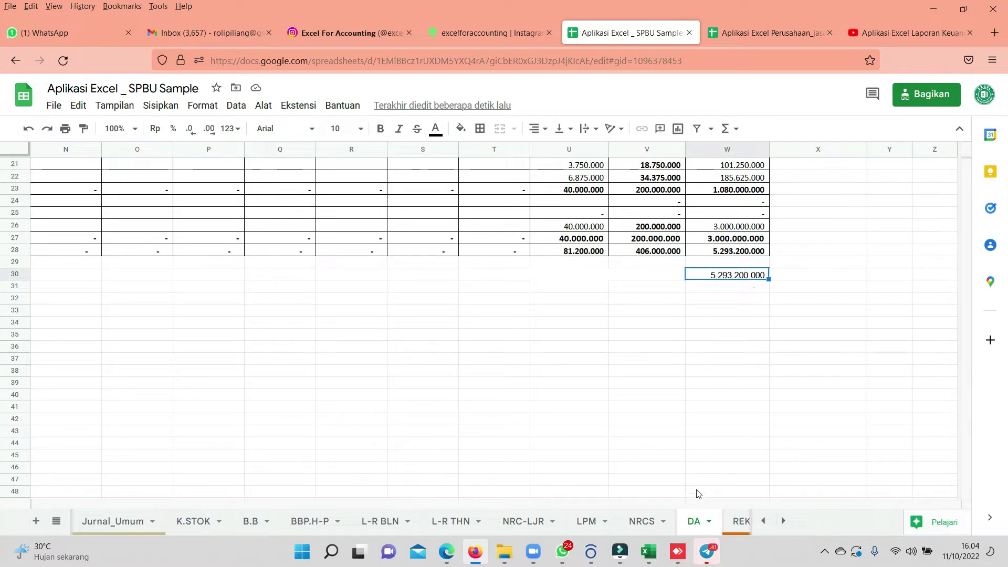
pyautogui.click(646, 521)
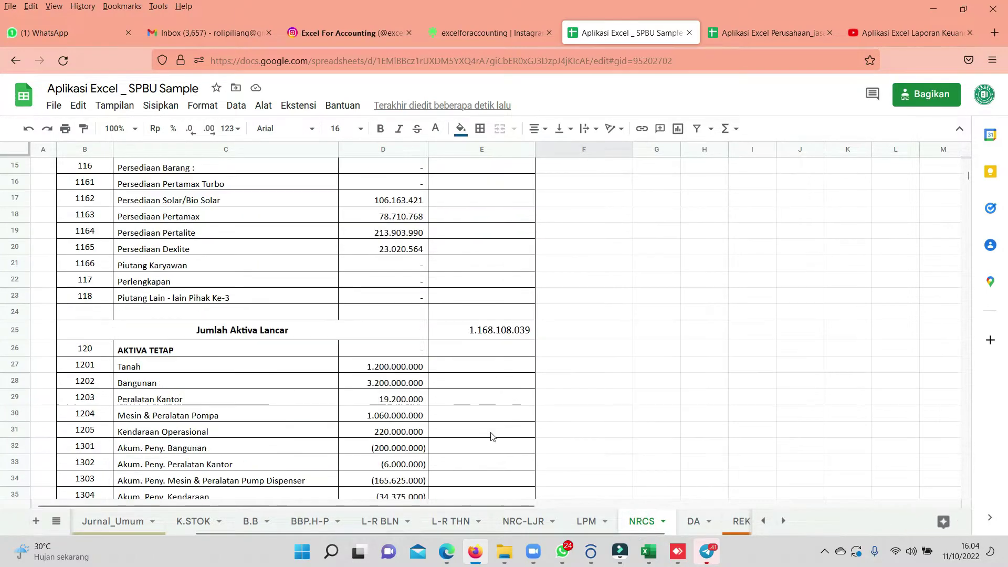
# Select the NRCS fixed-asset total 5.293.200.000 in E36 and follow the HOME link back.
pyautogui.scroll(-3, 492, 436)
pyautogui.click(504, 355)
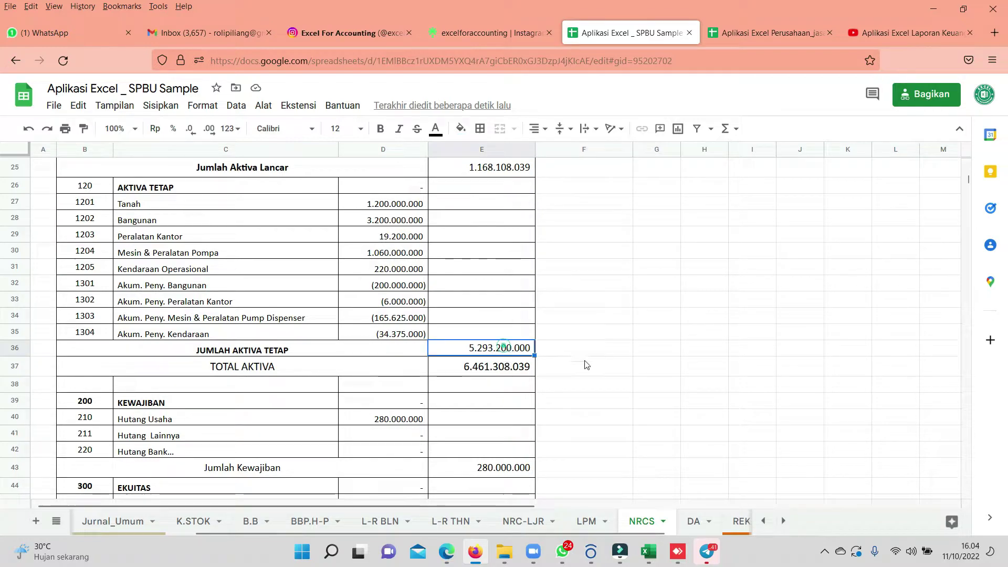
pyautogui.scroll(7, 586, 364)
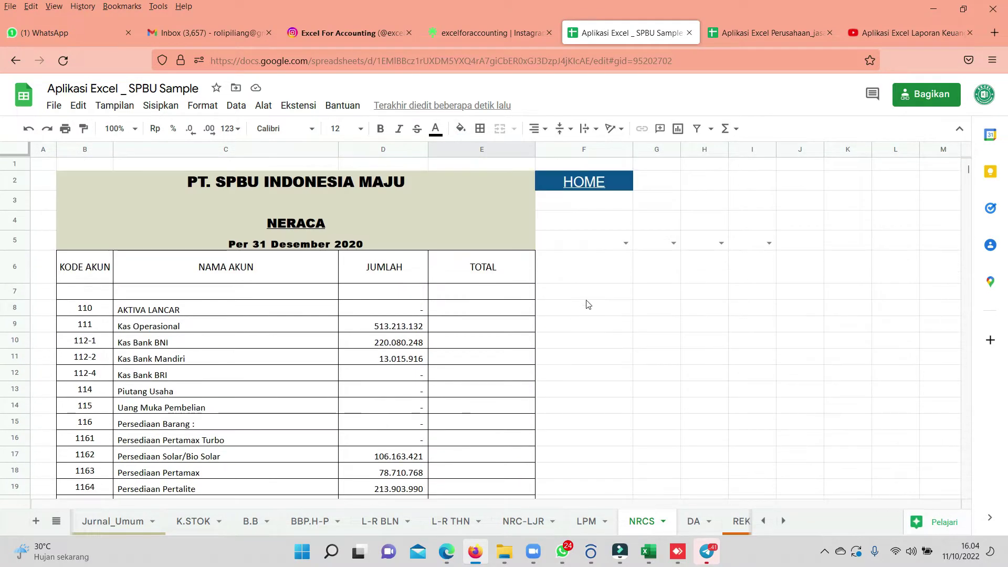
pyautogui.click(589, 196)
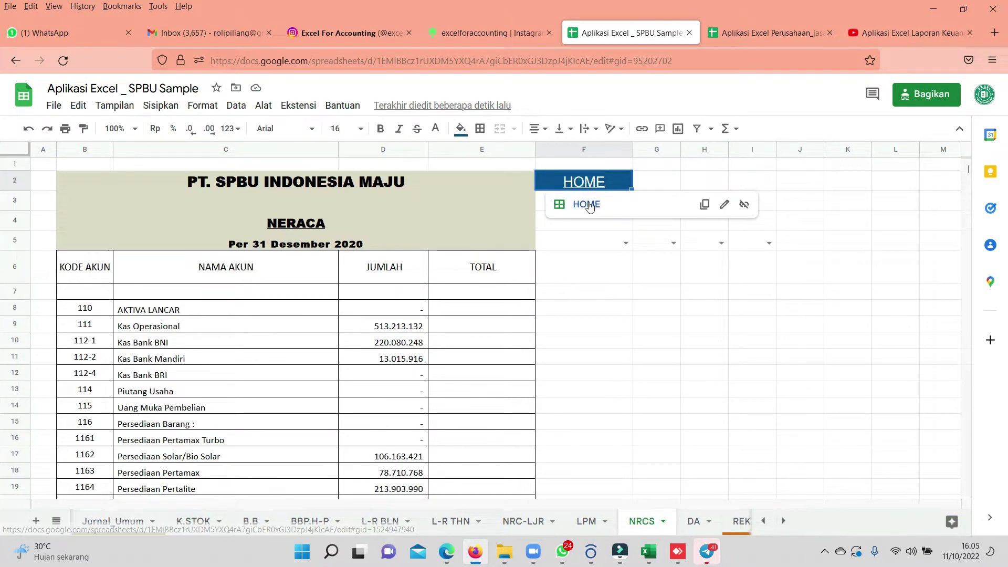
pyautogui.click(589, 203)
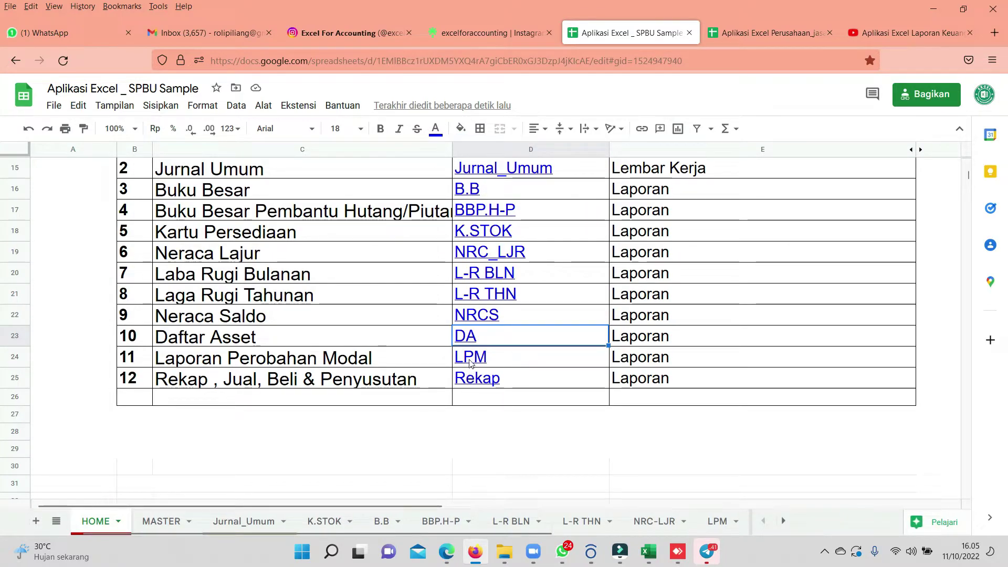
pyautogui.moveTo(470, 356)
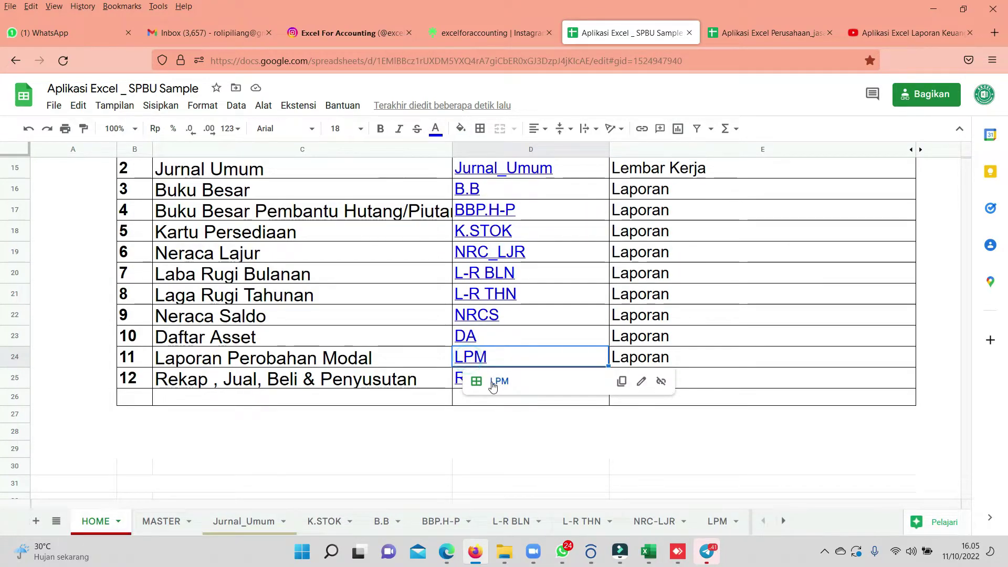
# Open the LPM equity statement and check the opening equity of 6.126.955.296.
pyautogui.click(495, 382)
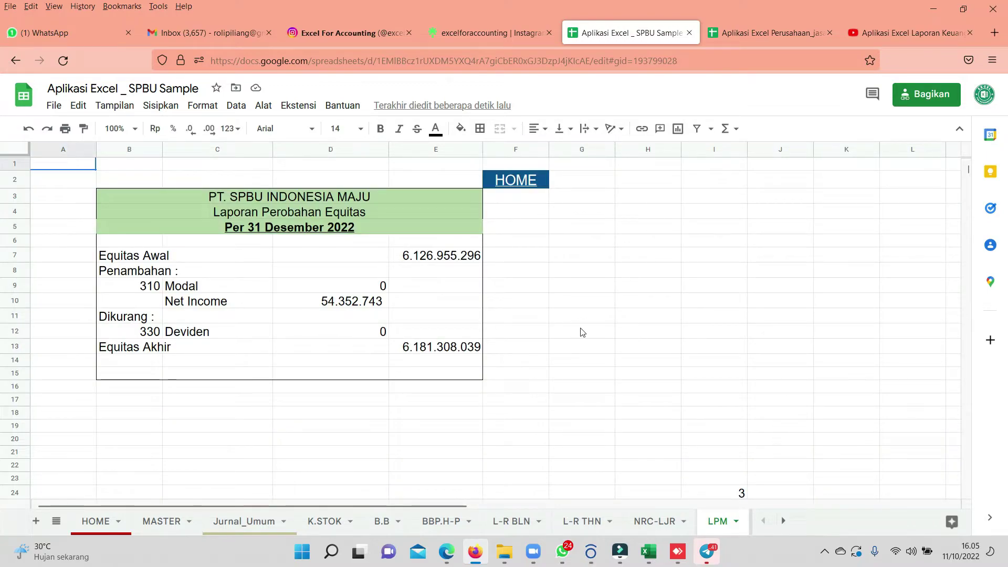
pyautogui.click(582, 332)
pyautogui.click(622, 272)
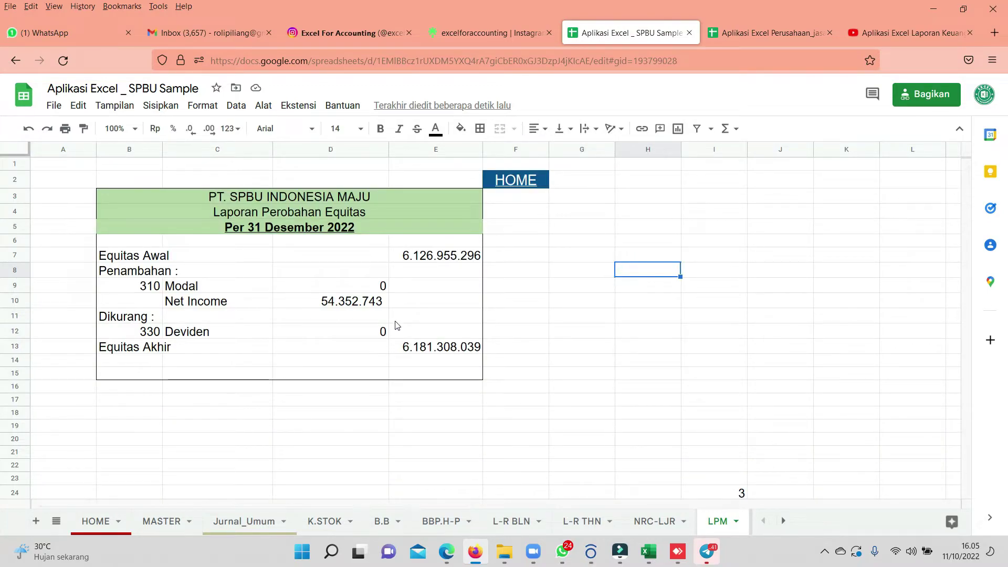
pyautogui.click(590, 284)
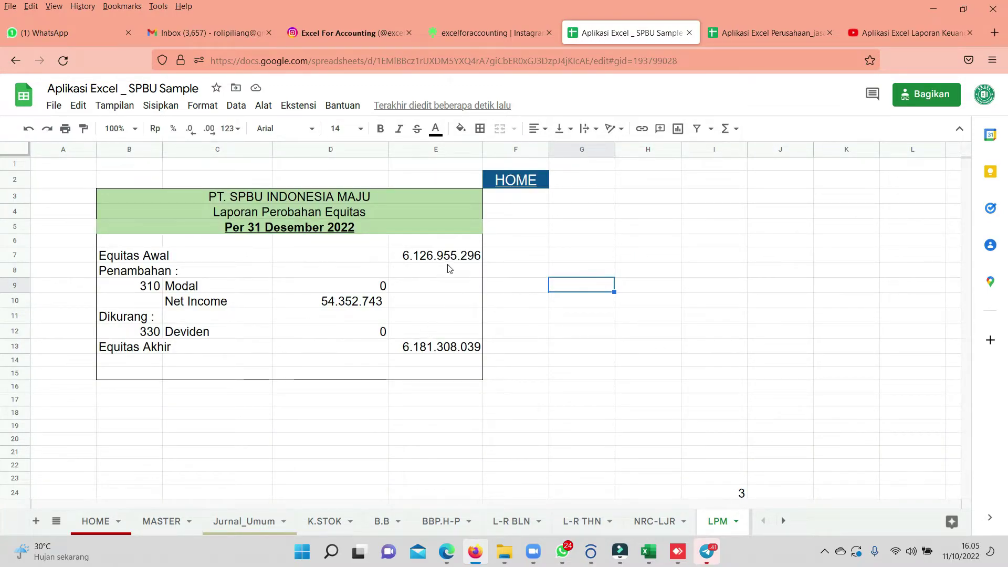
pyautogui.click(466, 262)
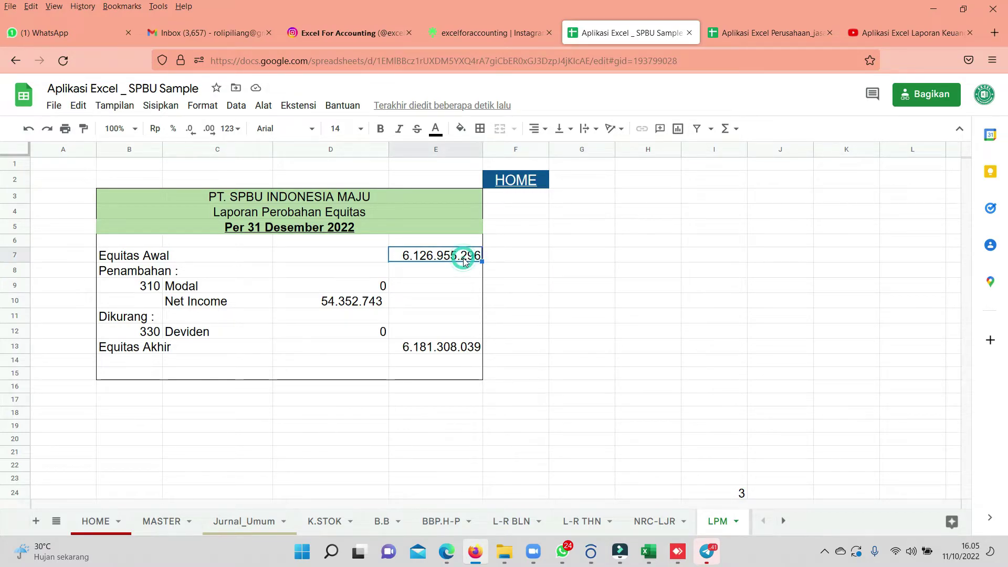
# Inspect the Modal (0), Net Income 54.352.743 formula and Deviden (0) lines.
pyautogui.click(135, 293)
pyautogui.click(238, 291)
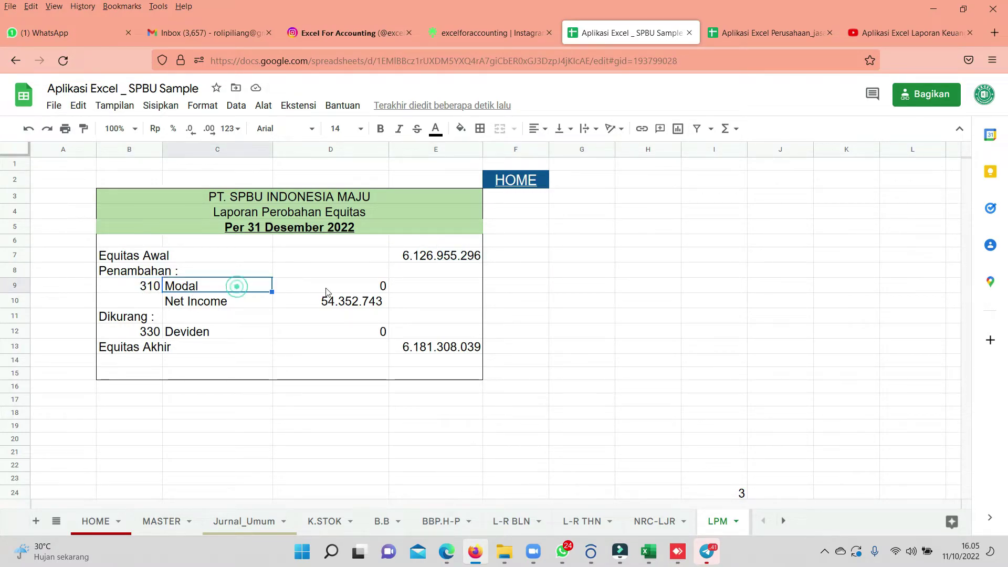
pyautogui.click(325, 287)
pyautogui.click(187, 301)
pyautogui.click(348, 306)
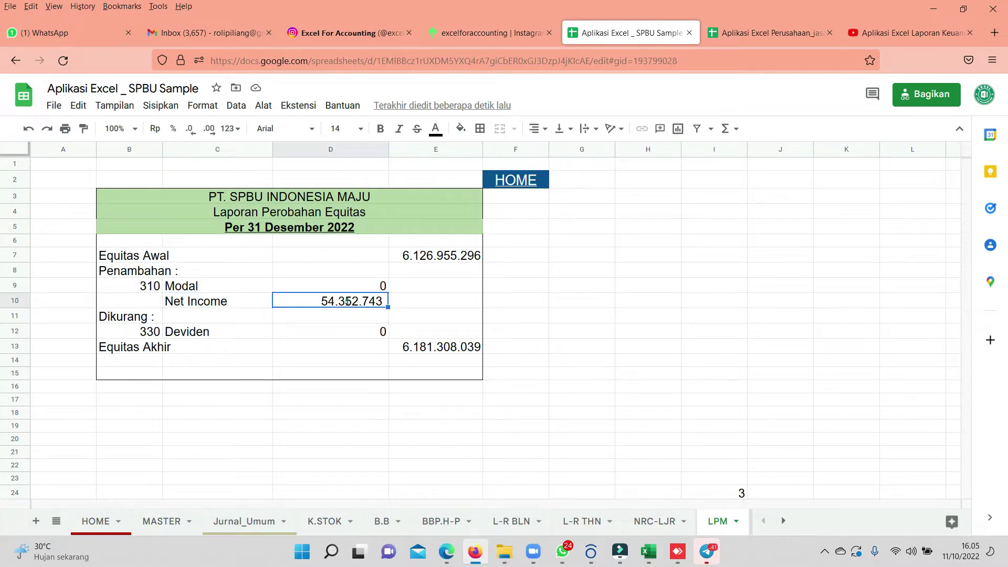
pyautogui.doubleClick(348, 301)
pyautogui.click(360, 339)
pyautogui.click(351, 300)
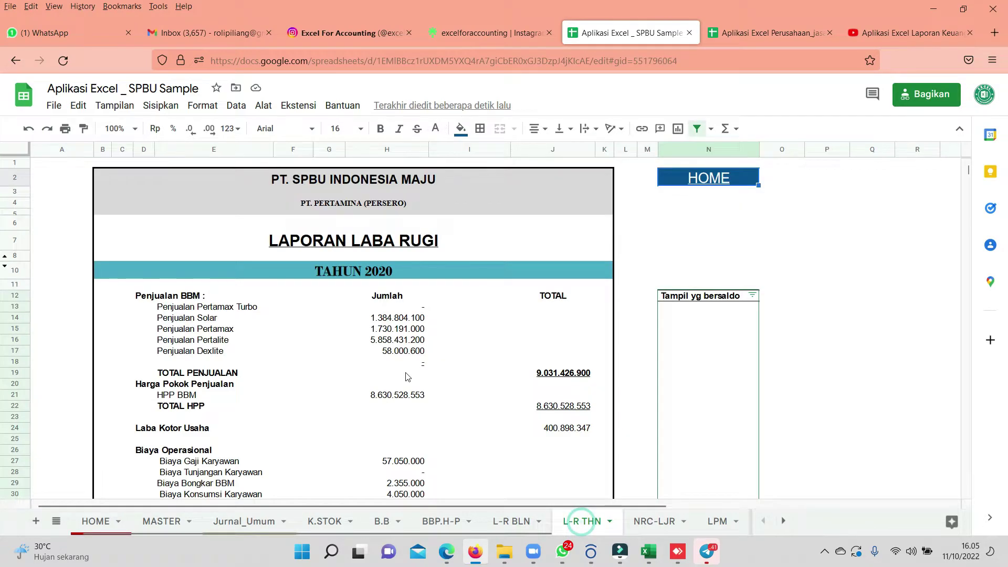
# Select the L-R THN after-tax net profit of 54.352.743.
pyautogui.scroll(-2, 440, 378)
pyautogui.scroll(-8, 450, 378)
pyautogui.scroll(2, 550, 278)
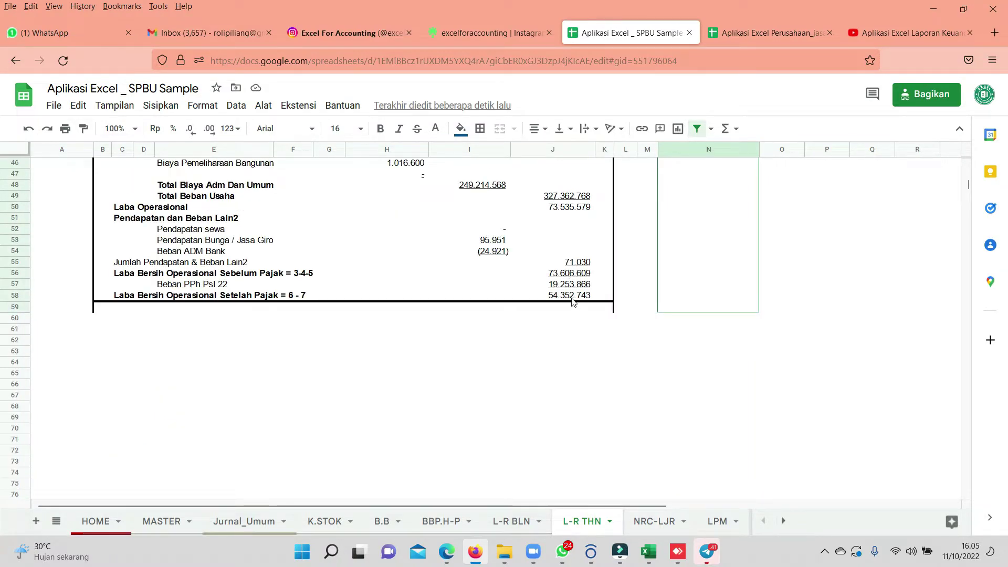
pyautogui.click(572, 297)
# Back on LPM, check Deviden 0 and closing equity 6.181.308.039, then open NRCS.
pyautogui.click(718, 521)
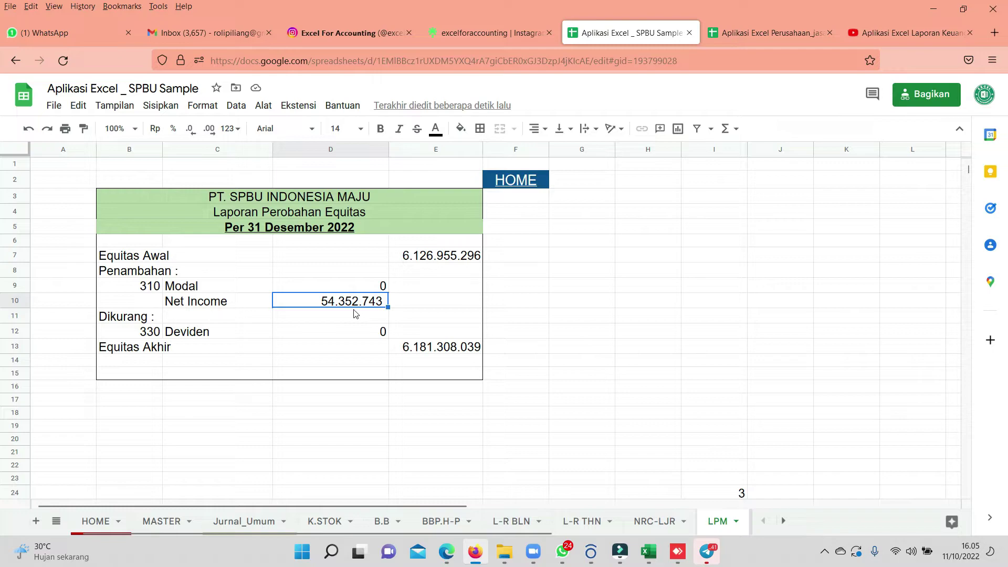
pyautogui.click(130, 339)
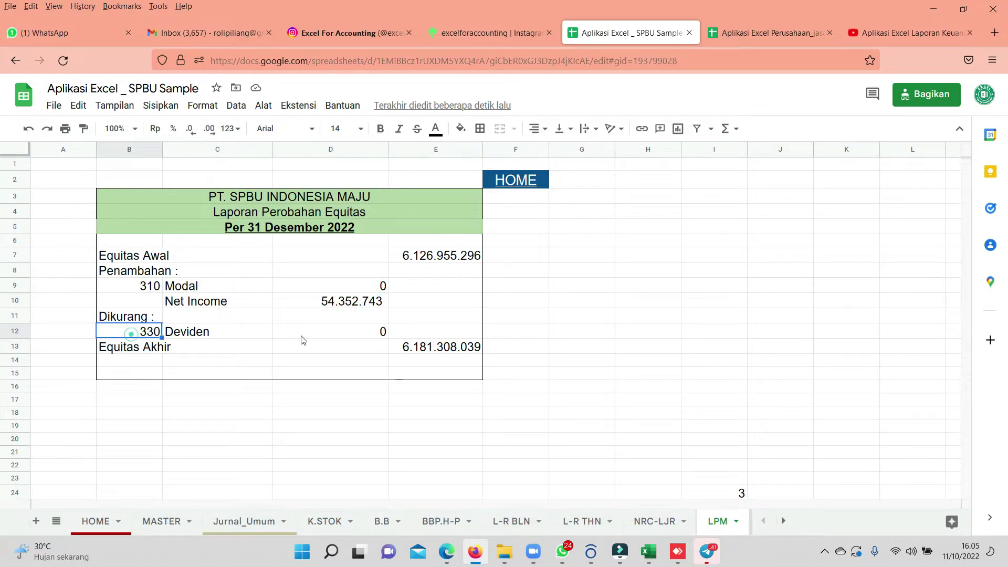
pyautogui.click(361, 335)
pyautogui.click(454, 348)
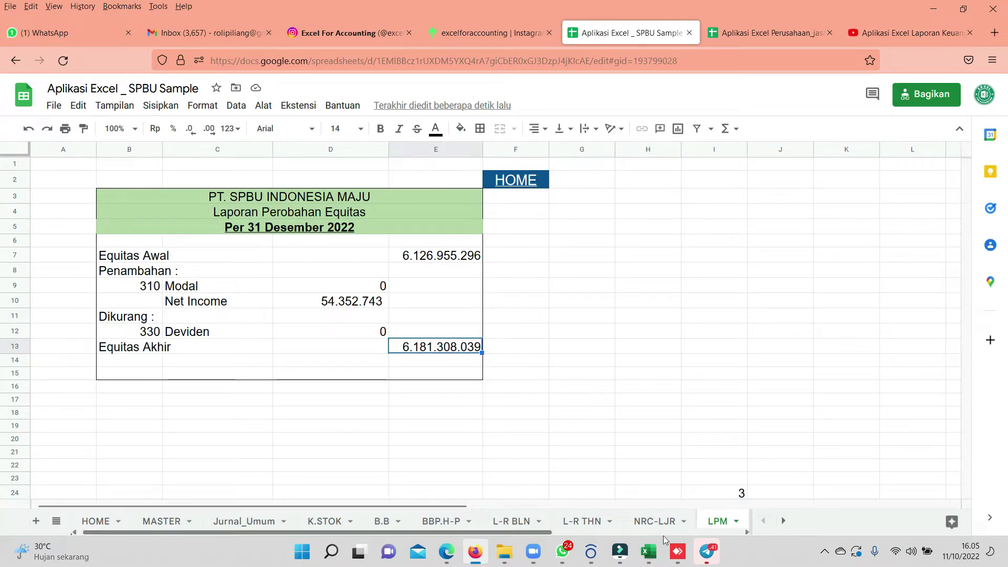
pyautogui.click(783, 521)
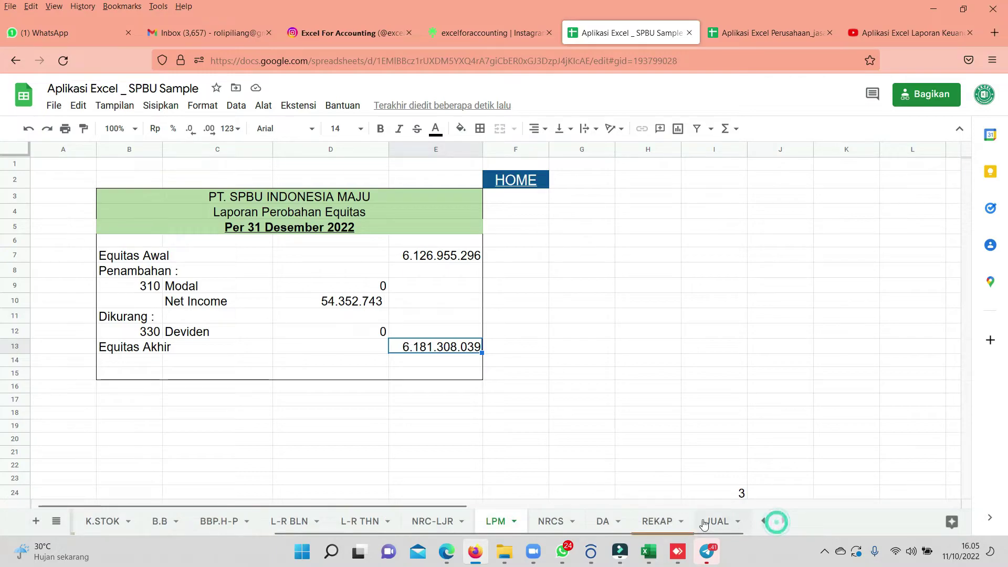
pyautogui.click(553, 521)
# Select the NRCS Jumlah Ekuitas total of 6.181.308.039.
pyautogui.scroll(-8, 498, 465)
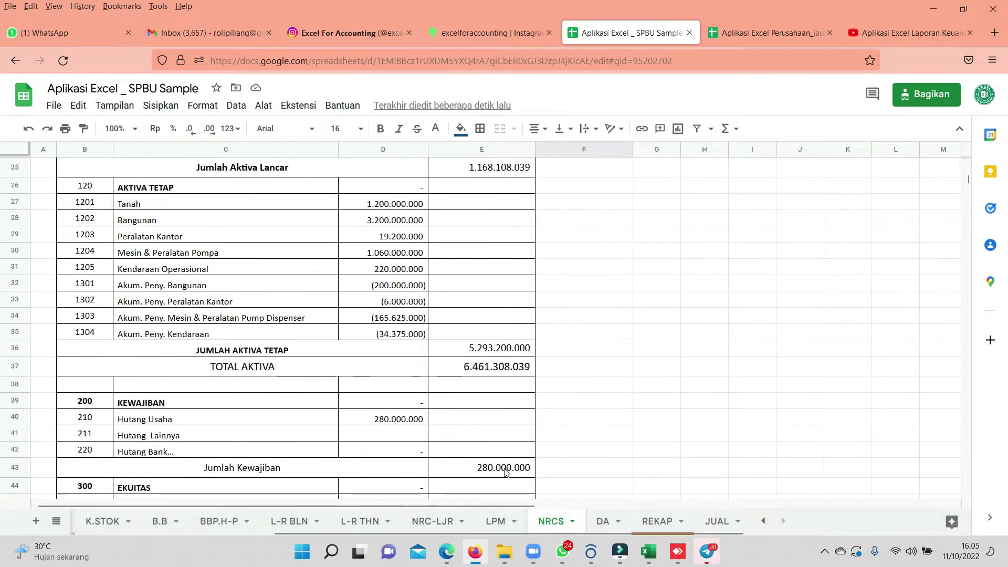
pyautogui.scroll(-2, 498, 466)
pyautogui.scroll(-3, 502, 436)
pyautogui.click(502, 330)
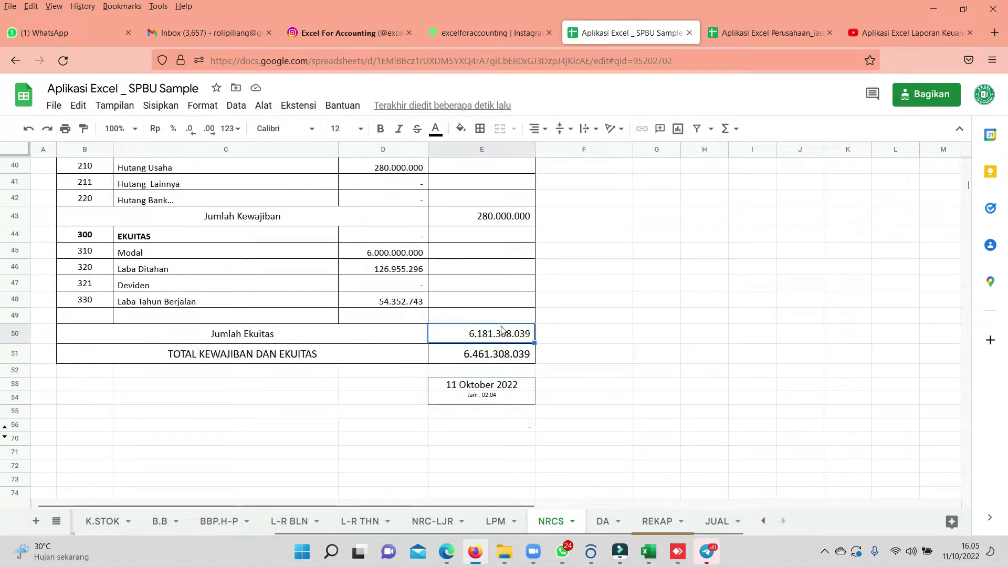
# Return to the HOME index and open the REKAP recap sheet.
pyautogui.scroll(5, 501, 330)
pyautogui.scroll(3, 579, 343)
pyautogui.scroll(5, 579, 342)
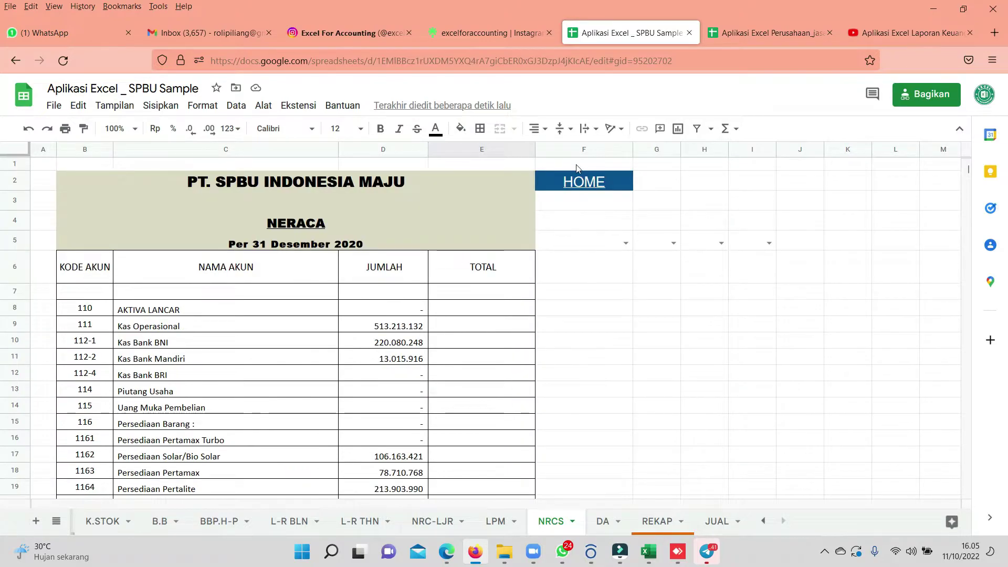
pyautogui.click(561, 184)
pyautogui.click(577, 204)
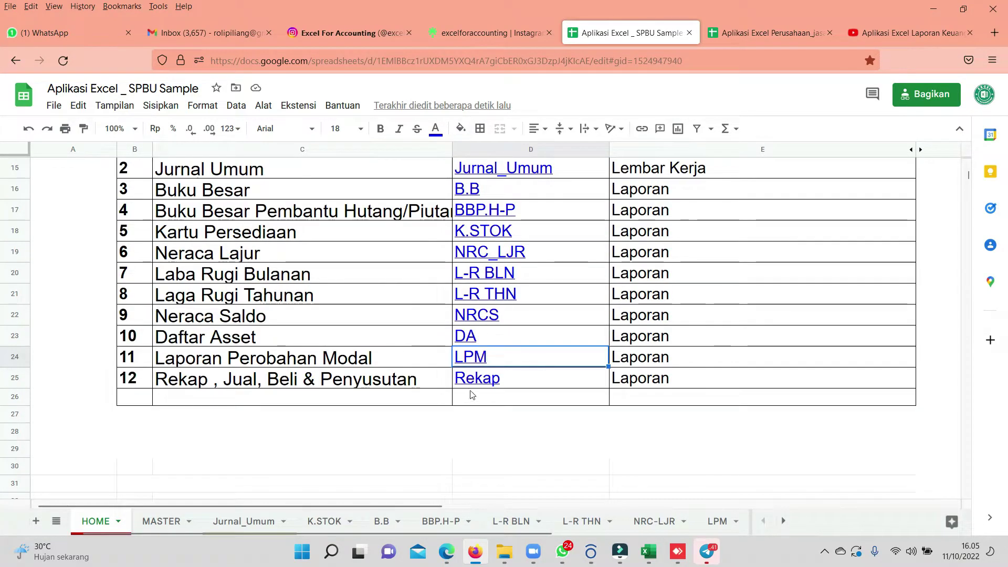
pyautogui.click(469, 382)
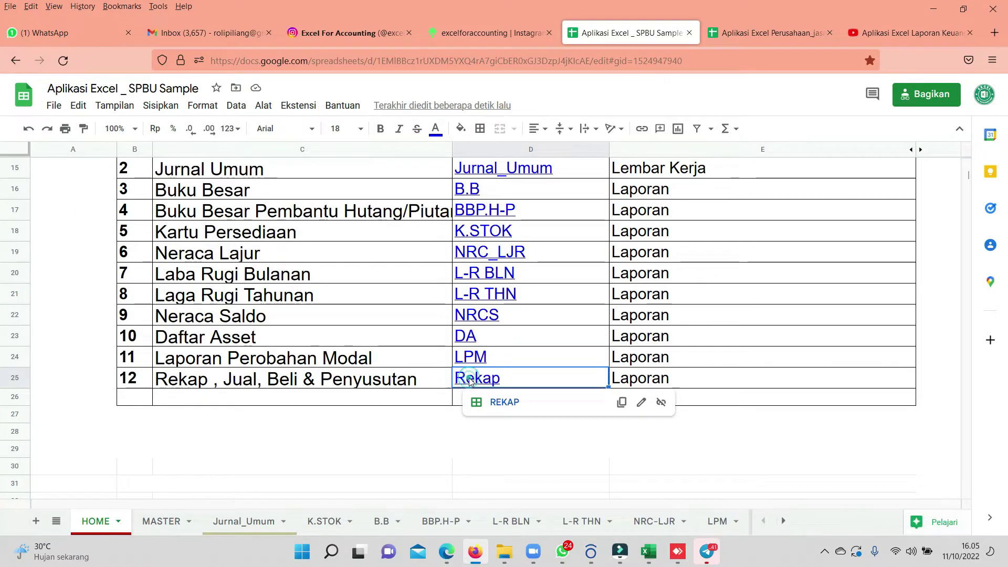
pyautogui.click(493, 411)
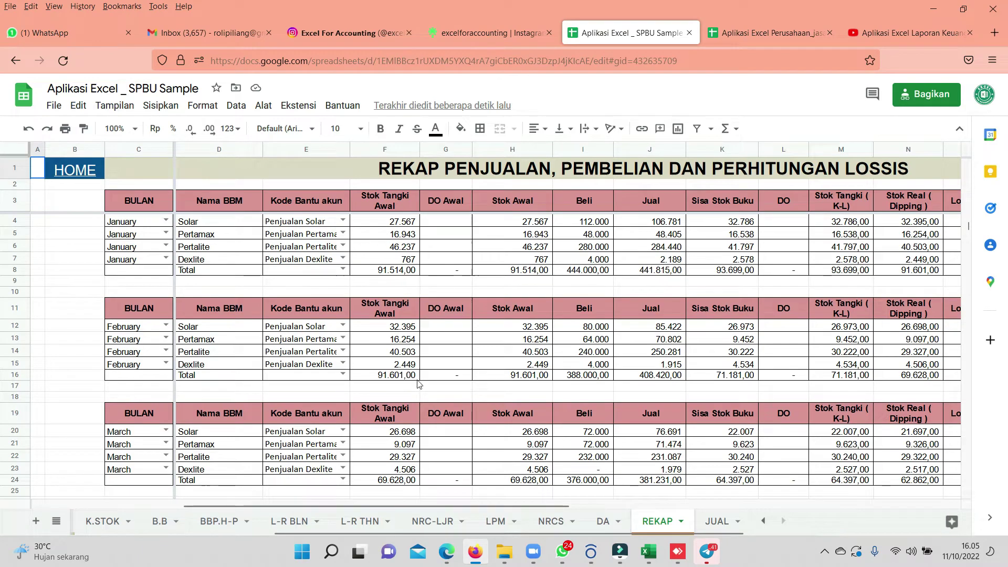
pyautogui.click(104, 176)
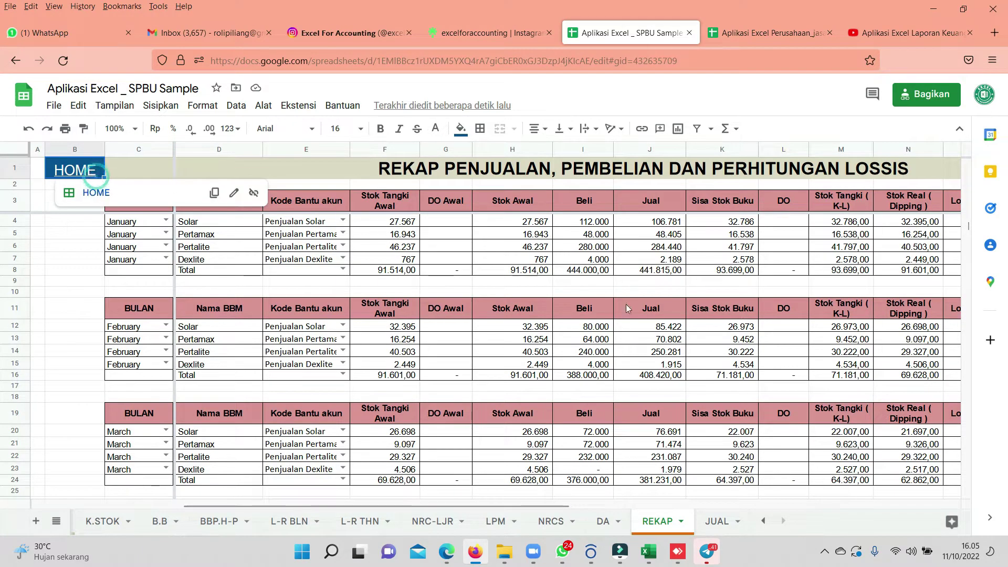
pyautogui.click(342, 258)
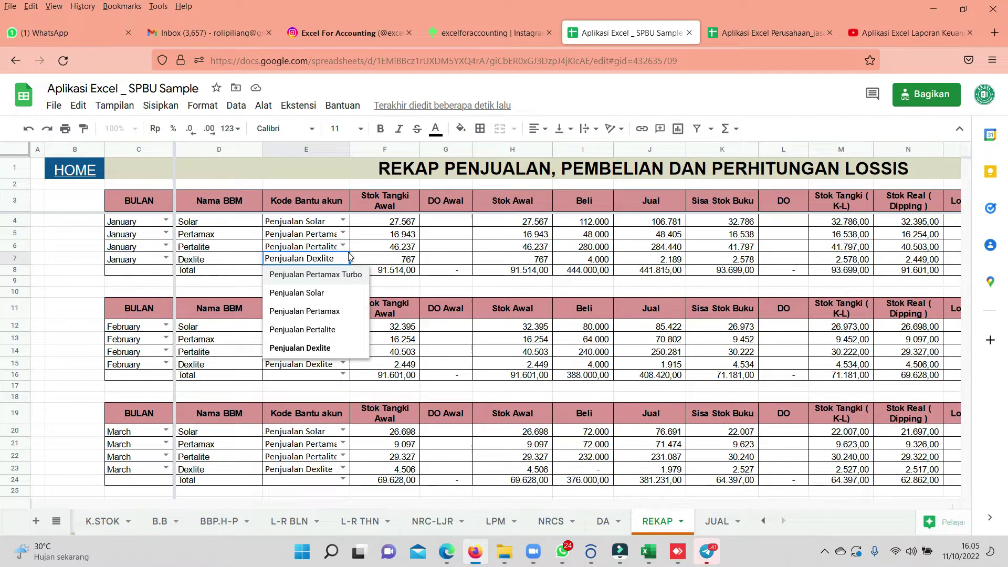
pyautogui.click(401, 215)
pyautogui.press('Right')
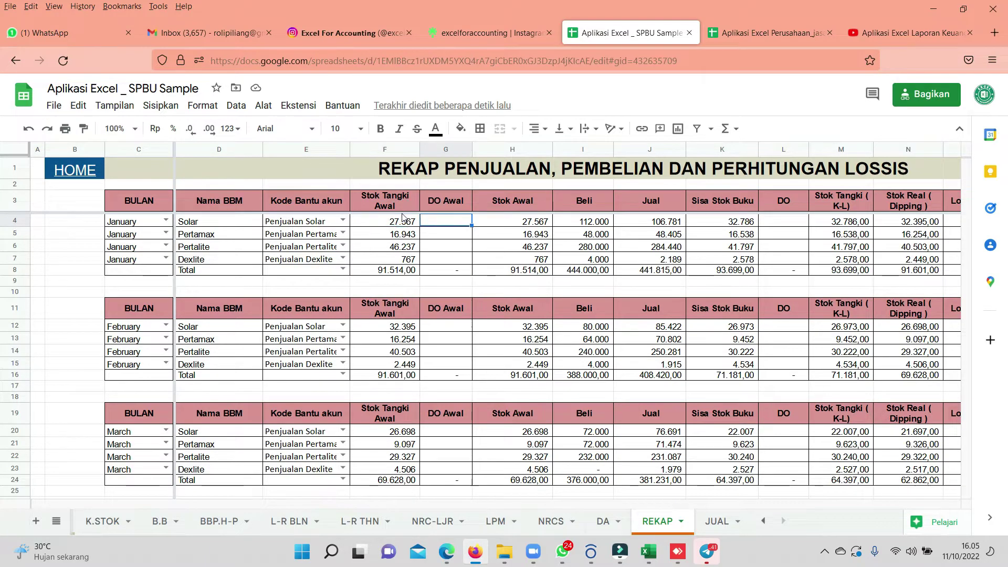
pyautogui.press('Right')
pyautogui.press('Right')
pyautogui.press('Right')
pyautogui.press('Right')
pyautogui.press('Right')
pyautogui.press('Right')
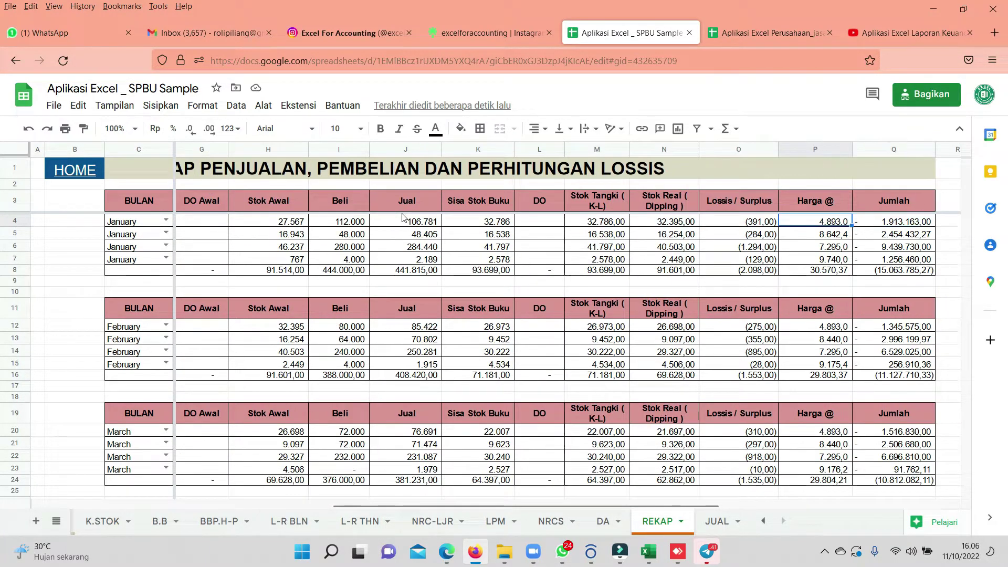
pyautogui.press('Left')
pyautogui.press('Left')
pyautogui.press('Left')
pyautogui.press('Left')
pyautogui.press('Left')
pyautogui.press('Left')
pyautogui.press('Left')
pyautogui.press('Right')
pyautogui.press('Right')
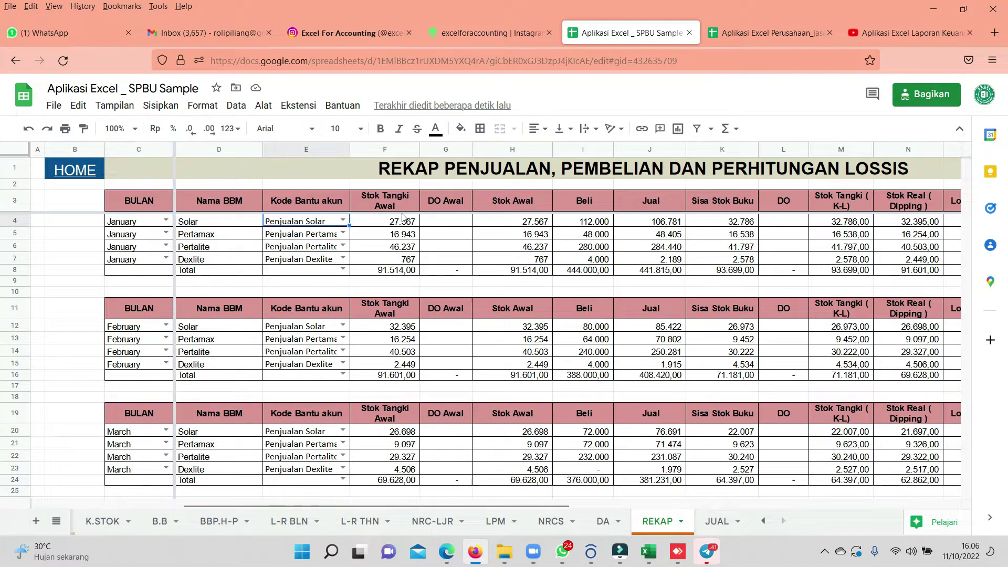
pyautogui.press('Right')
pyautogui.press('Up')
pyautogui.press('Right')
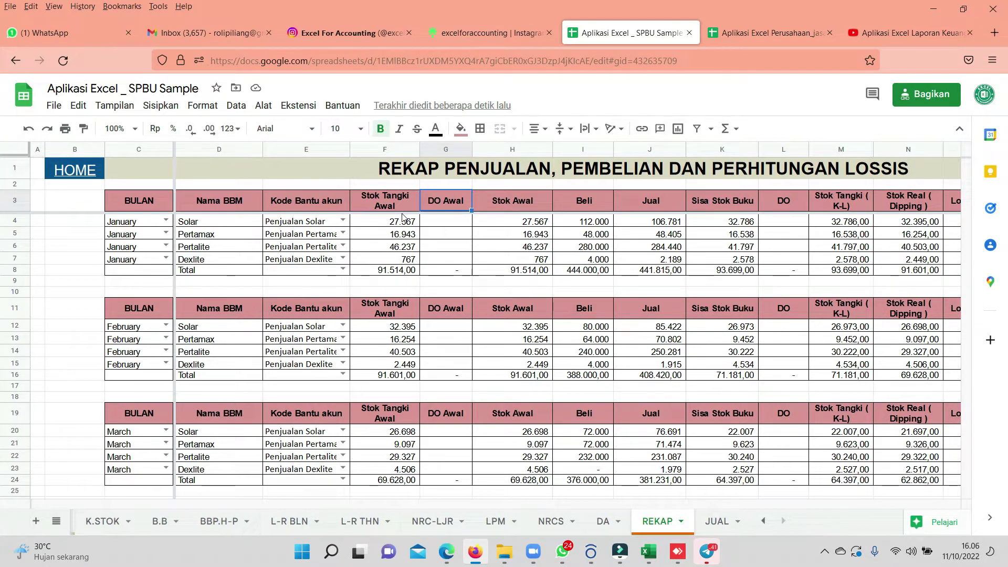
pyautogui.press('Down')
pyautogui.press('Right')
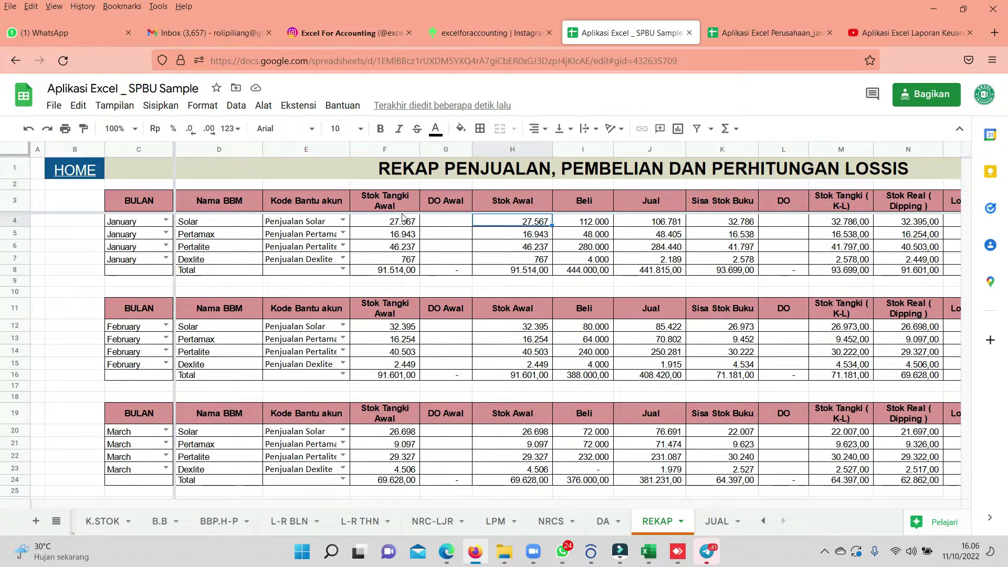
pyautogui.press('Right')
pyautogui.press('Right')
pyautogui.press('Right')
pyautogui.press('Left')
pyautogui.press('Left')
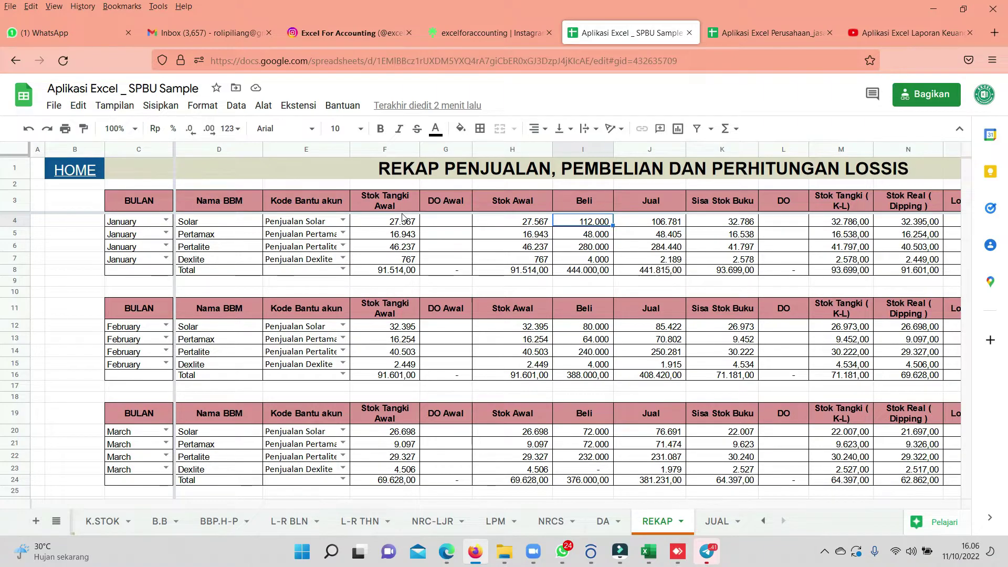
pyautogui.press('Left')
pyautogui.press('Left')
pyautogui.press('Right')
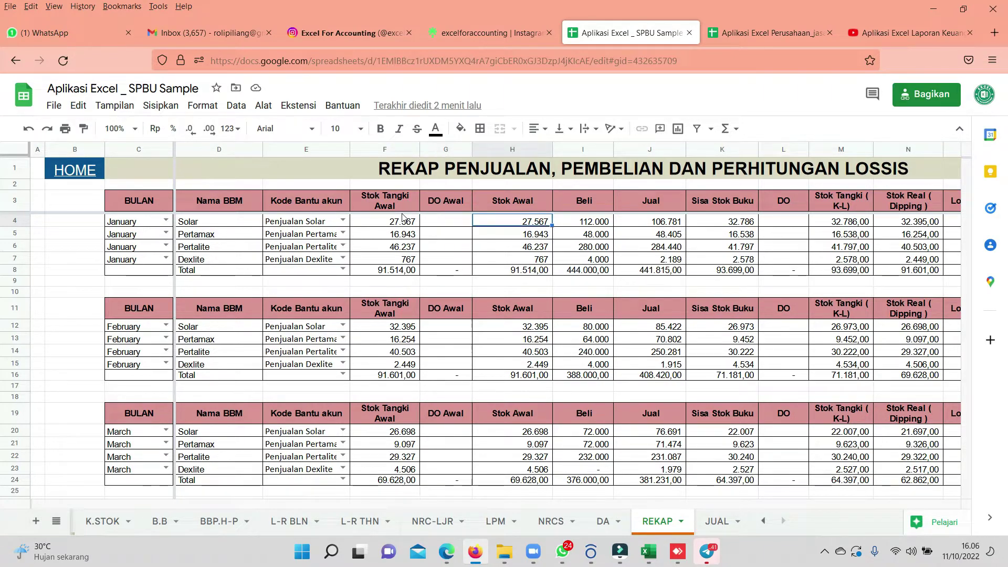
pyautogui.press('Right')
pyautogui.press('Right')
pyautogui.press('Right')
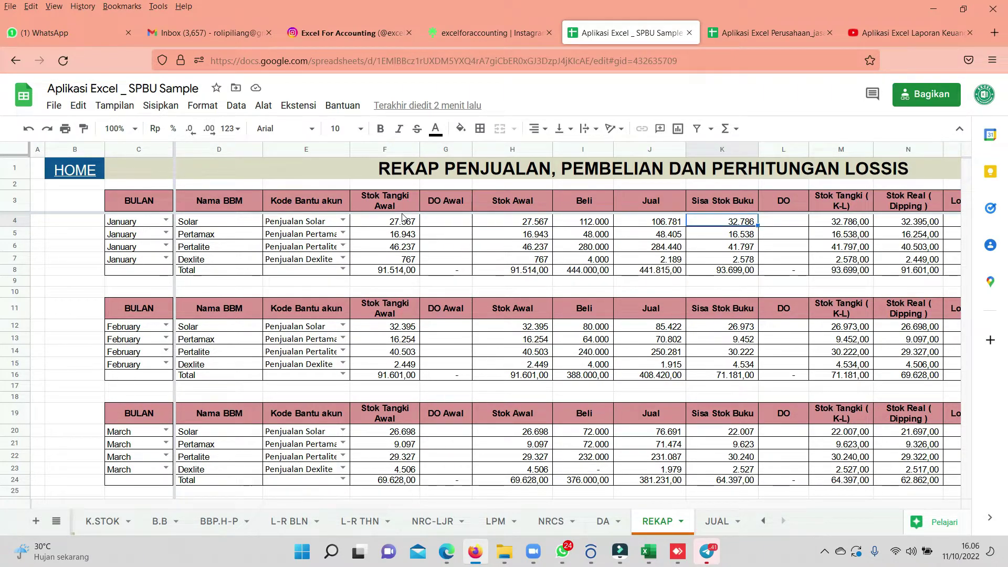
pyautogui.press('Left')
pyautogui.press('Left')
pyautogui.press('Left')
pyautogui.press('Right')
pyautogui.press('Right')
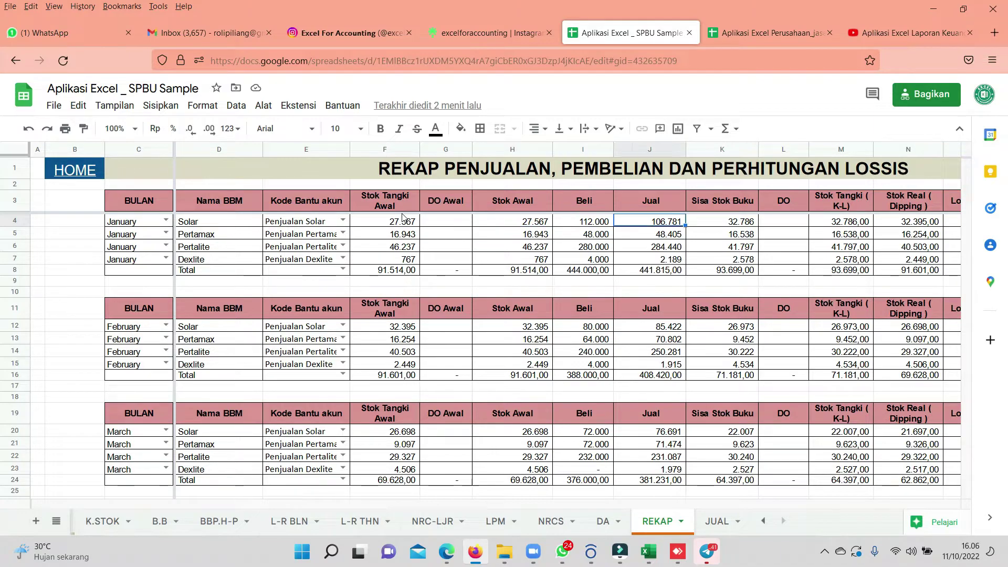
pyautogui.press('Right')
pyautogui.press('Right')
pyautogui.press('Left')
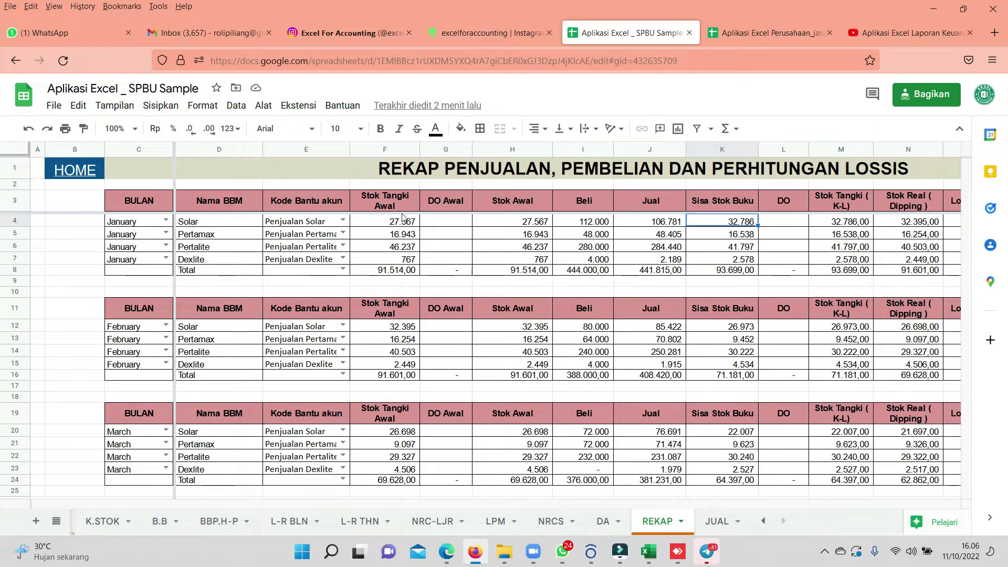
pyautogui.press('Right')
pyautogui.press('Right')
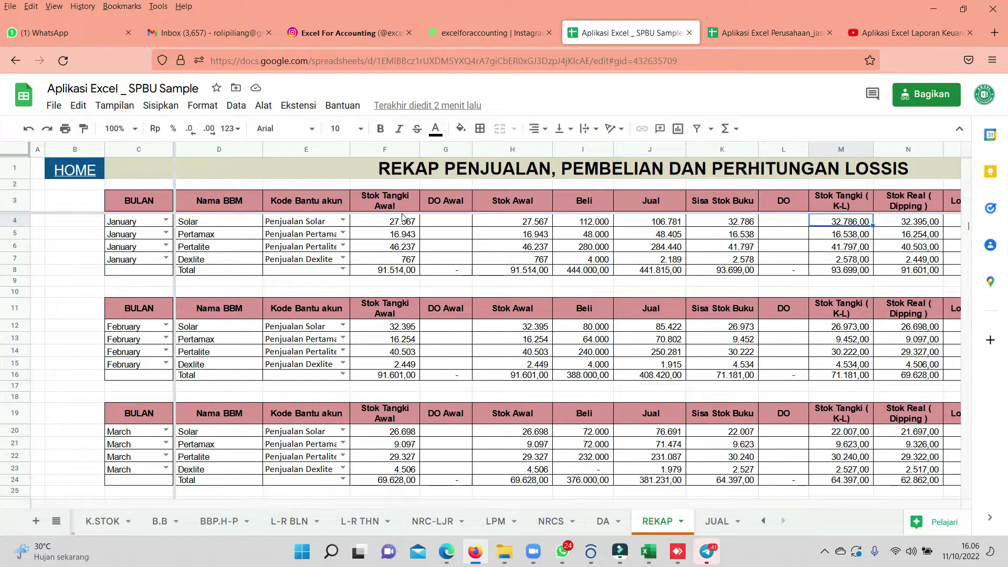
pyautogui.press('Right')
pyautogui.press('Right')
pyautogui.press('Right')
pyautogui.press('Right')
pyautogui.press('Left')
pyautogui.press('Left')
pyautogui.press('Left')
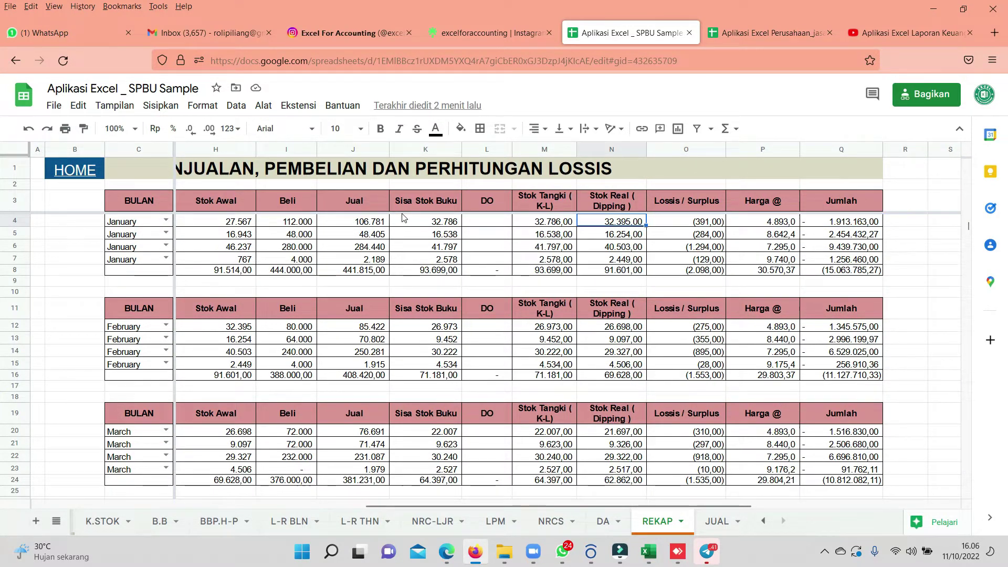
pyautogui.press('Left')
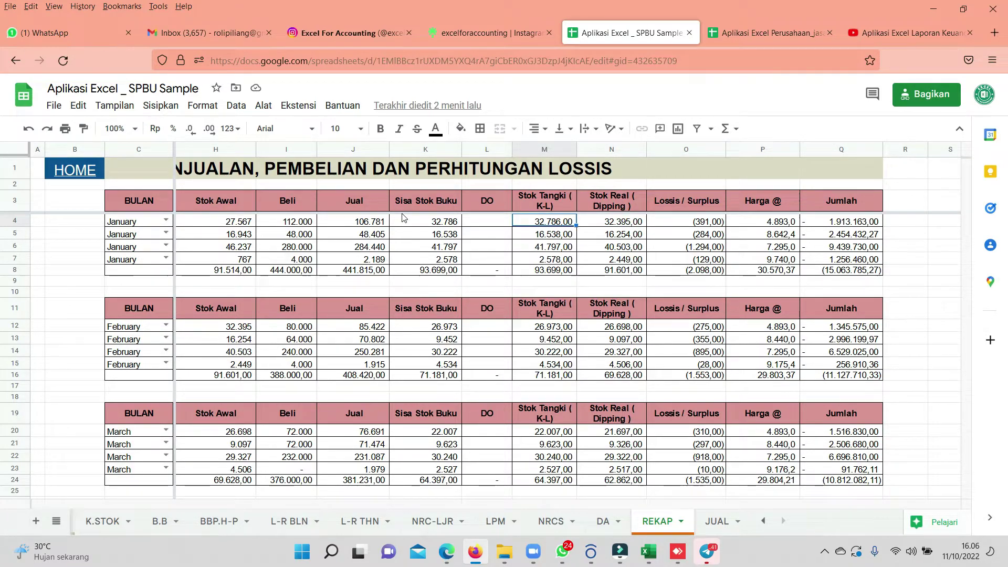
# Step along the January row through the stock, Lossis / Surplus and Harga @ figures.
pyautogui.press('Right')
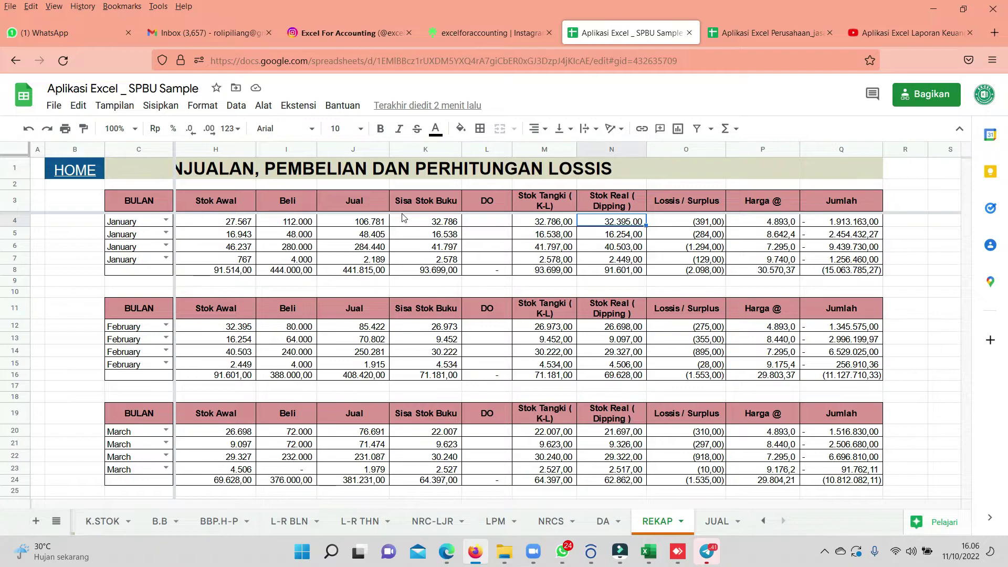
pyautogui.press('Left')
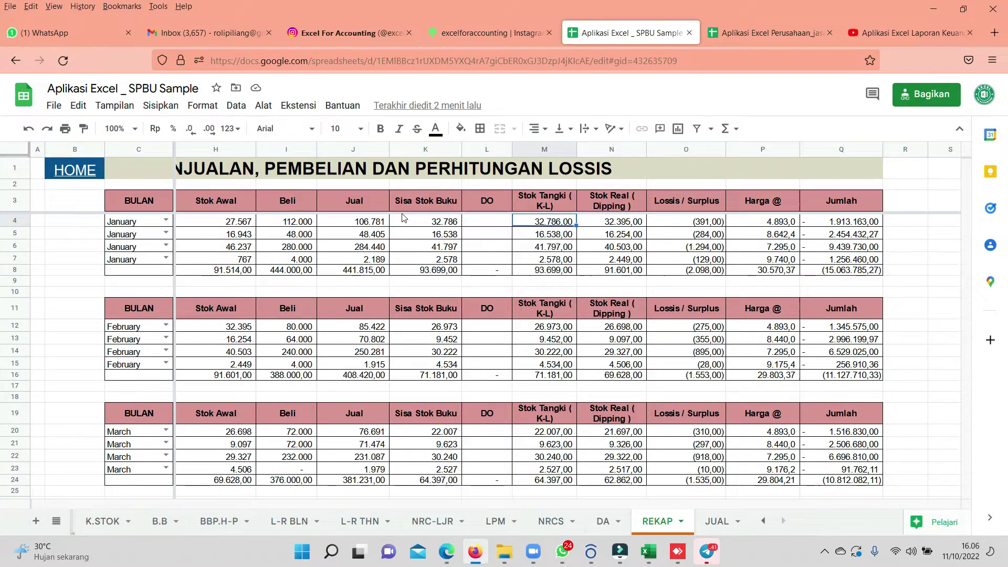
pyautogui.press('Right')
pyautogui.press('Right')
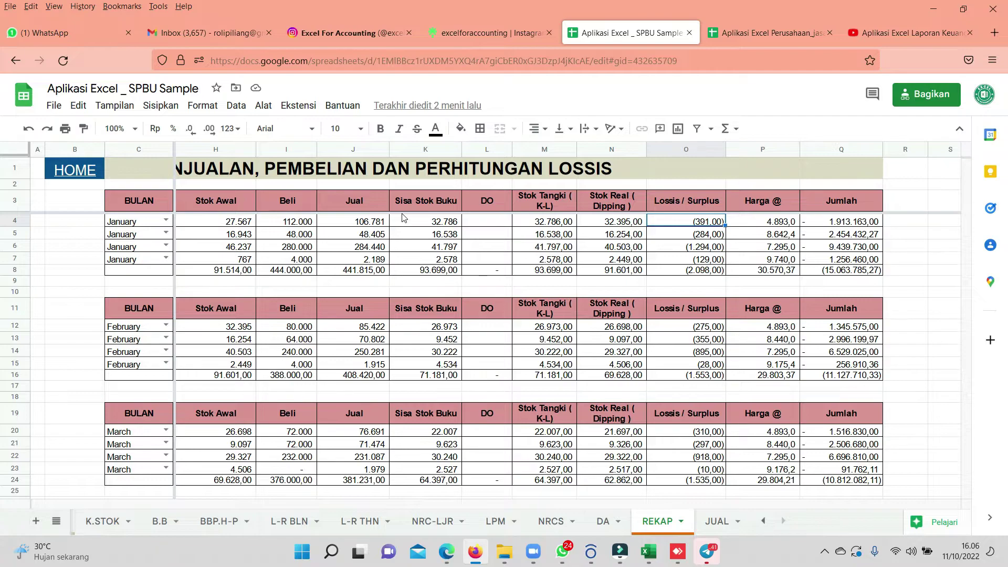
pyautogui.press('Right')
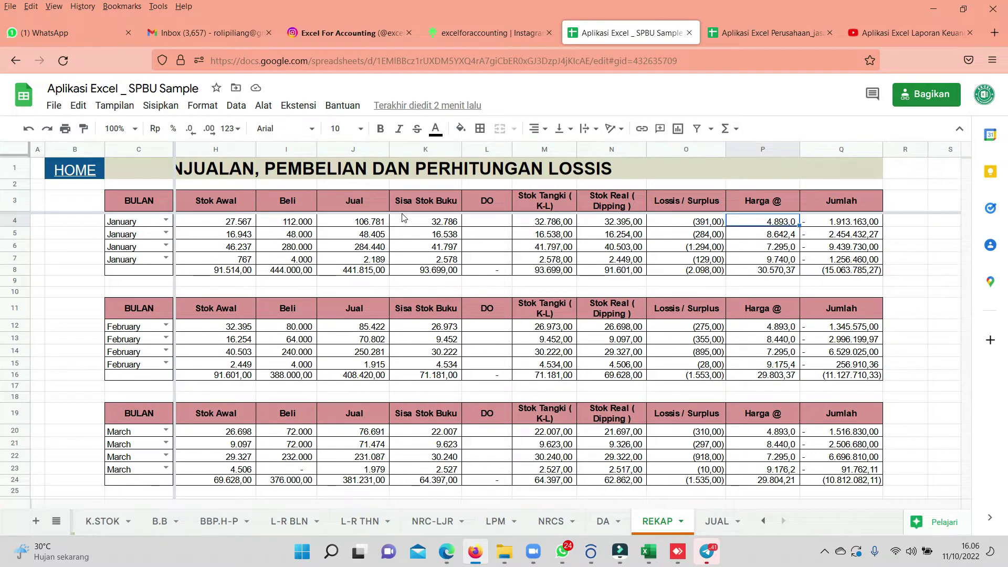
pyautogui.press('Left')
pyautogui.press('Right')
pyautogui.press('Right')
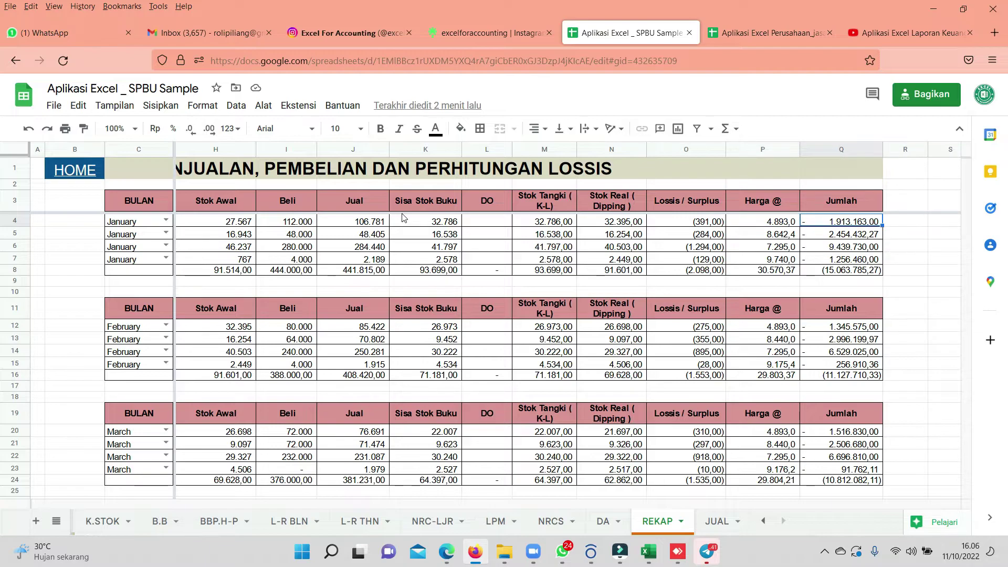
pyautogui.press('Left')
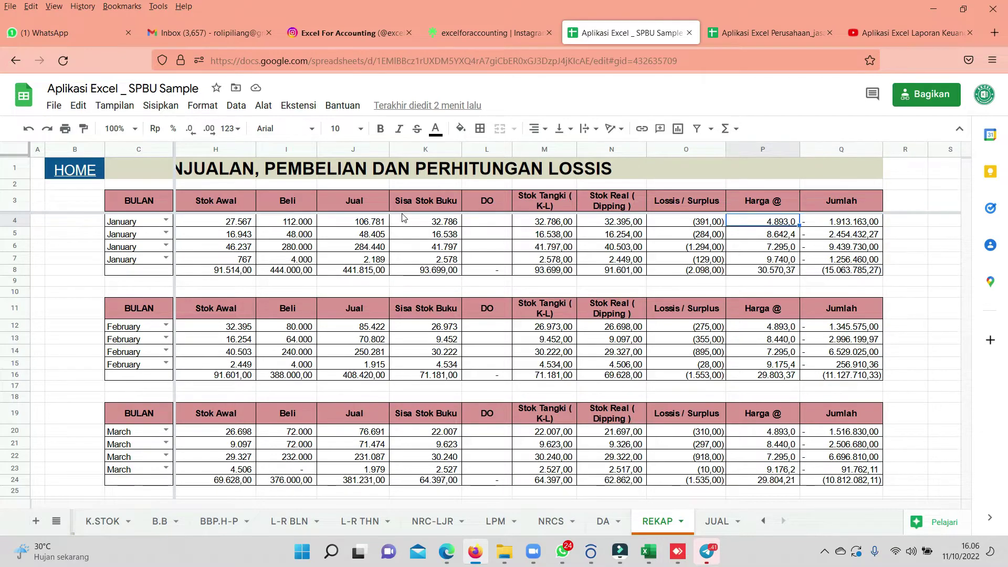
pyautogui.press('Left')
pyautogui.press('Left')
pyautogui.press('Left')
pyautogui.press('Left')
pyautogui.press('Left')
pyautogui.press('Left')
pyautogui.press('Left')
pyautogui.press('Left')
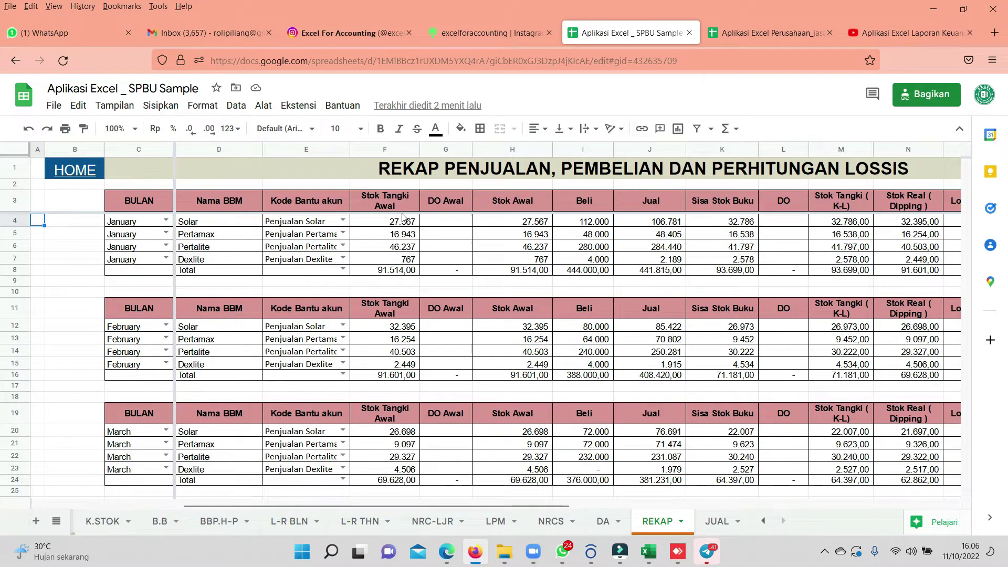
pyautogui.press('Left')
# Check the Pertamax Harga @ value, the Pertalite Jual figure 284.440 and the table's right edge.
pyautogui.press('Down')
pyautogui.press('Right')
pyautogui.press('Right')
pyautogui.press('Right')
pyautogui.press('Right')
pyautogui.press('Right')
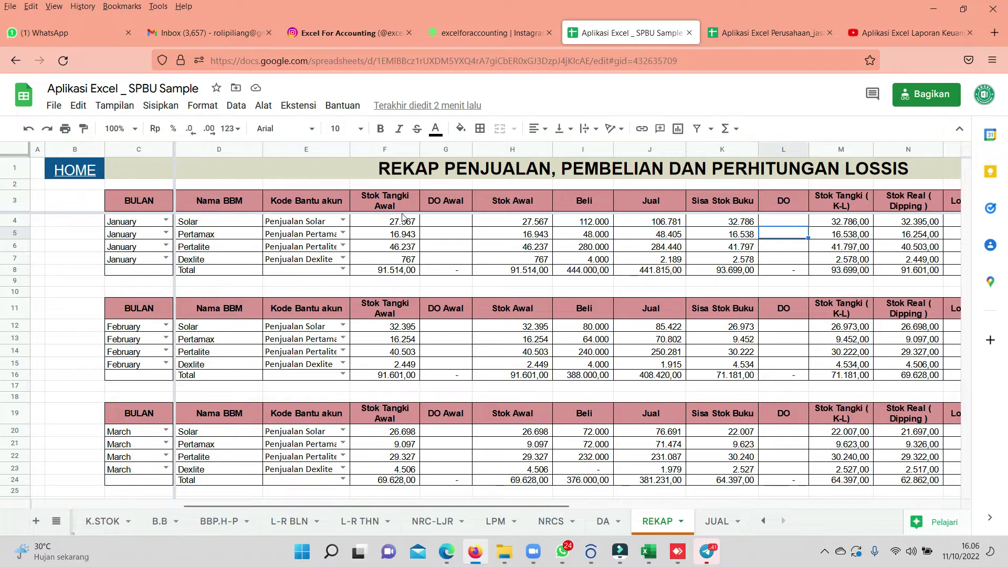
pyautogui.press('Right')
pyautogui.press('Right')
pyautogui.press('Right')
pyautogui.press('Left')
pyautogui.press('Left')
pyautogui.press('Left')
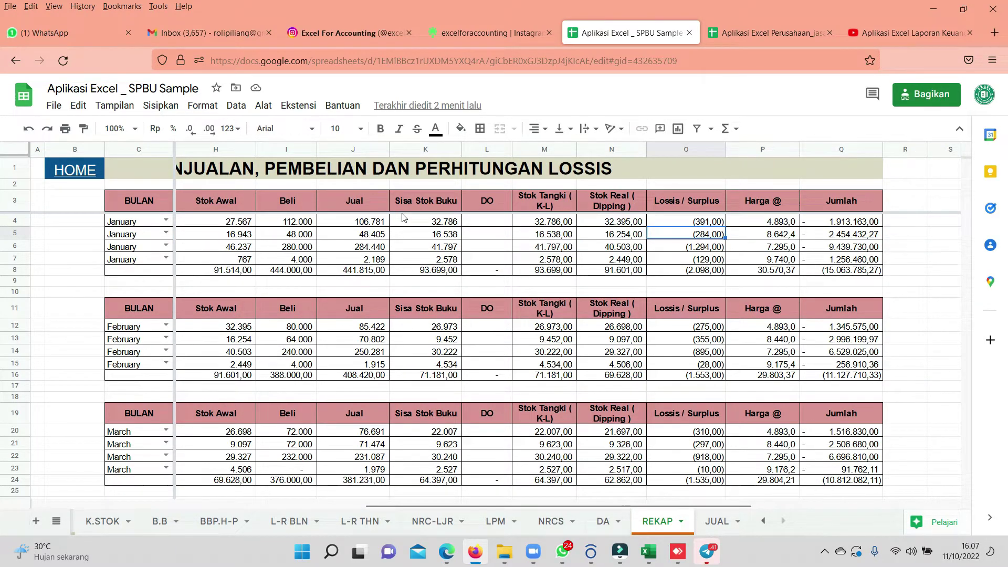
pyautogui.press('Down')
pyautogui.press('Left')
pyautogui.press('Left')
pyautogui.press('Left')
pyautogui.press('Left')
pyautogui.hscroll(-5, 403, 217)
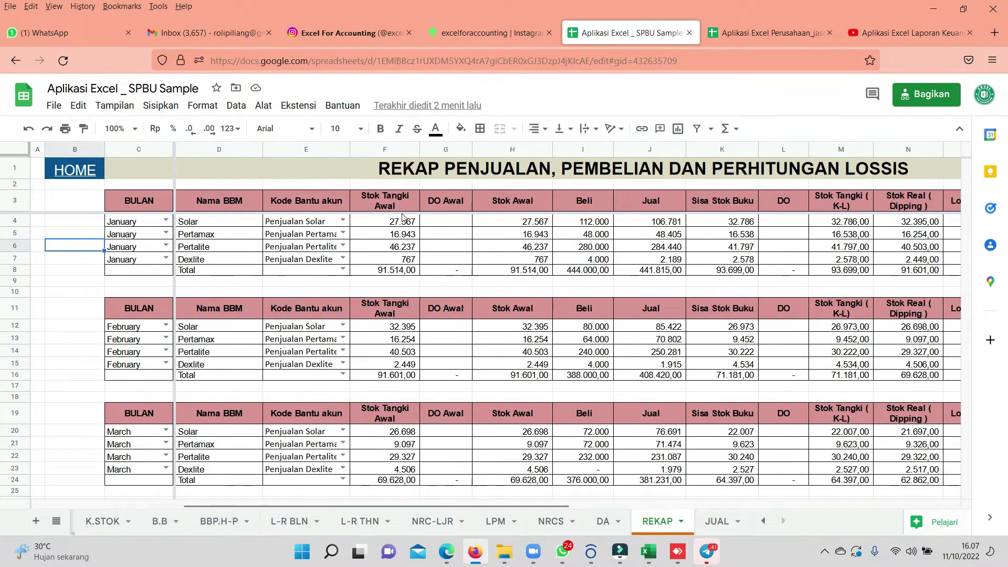
pyautogui.press('Right')
pyautogui.press('Right')
pyautogui.press('Right')
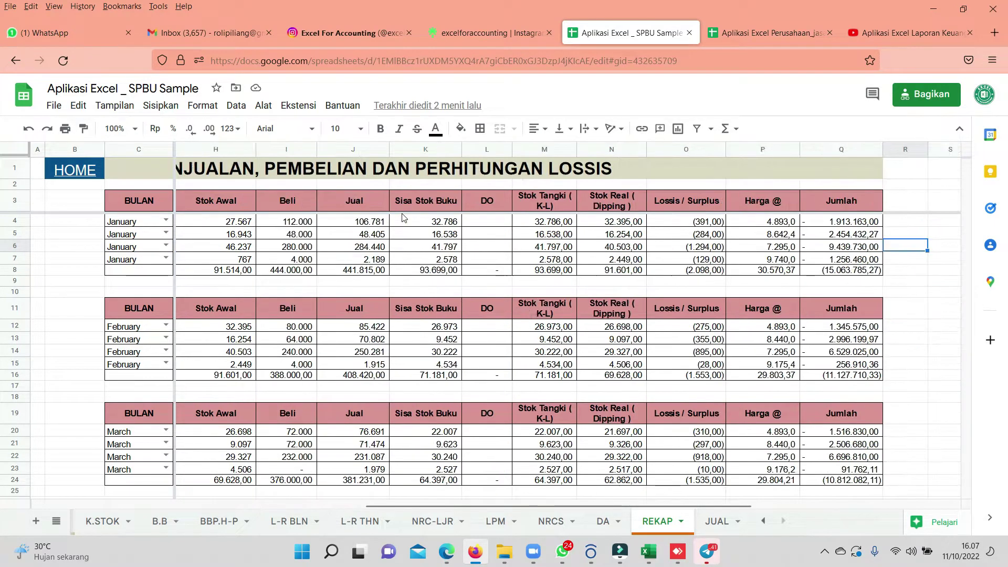
pyautogui.press('Right')
pyautogui.press('Right')
pyautogui.press('Left')
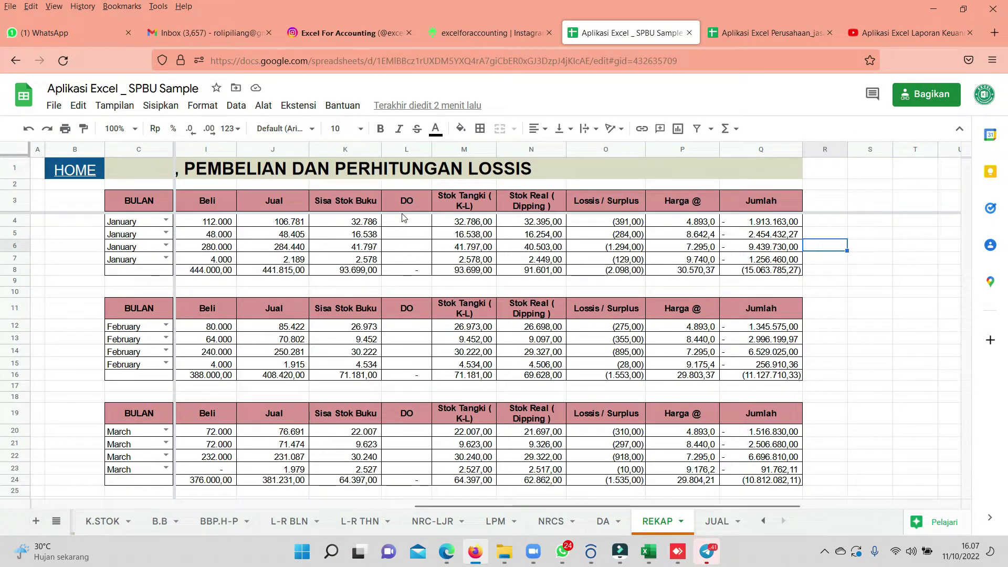
# On the JUAL sheet, widen the sales stacked bar chart by extending it left.
pyautogui.click(717, 521)
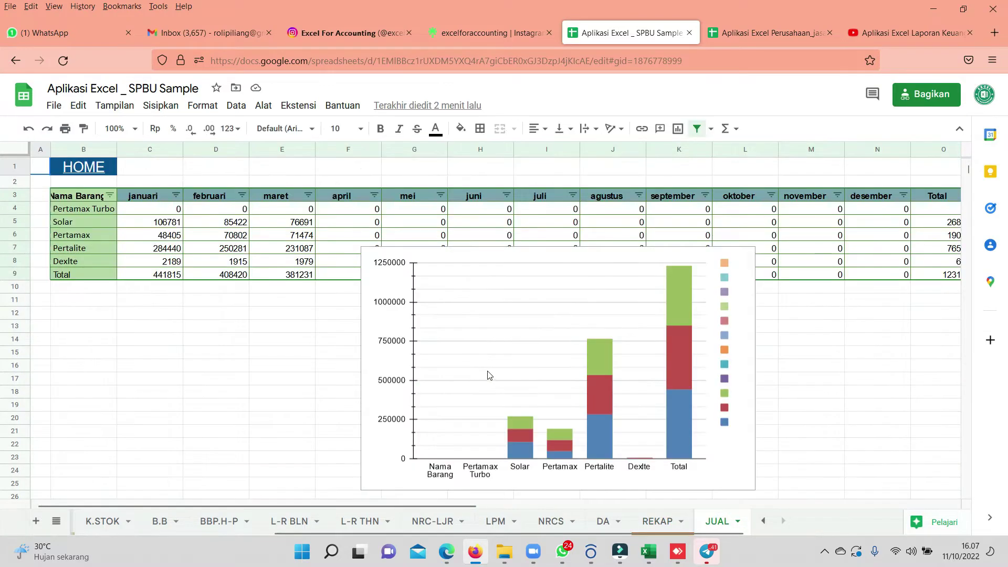
pyautogui.click(135, 352)
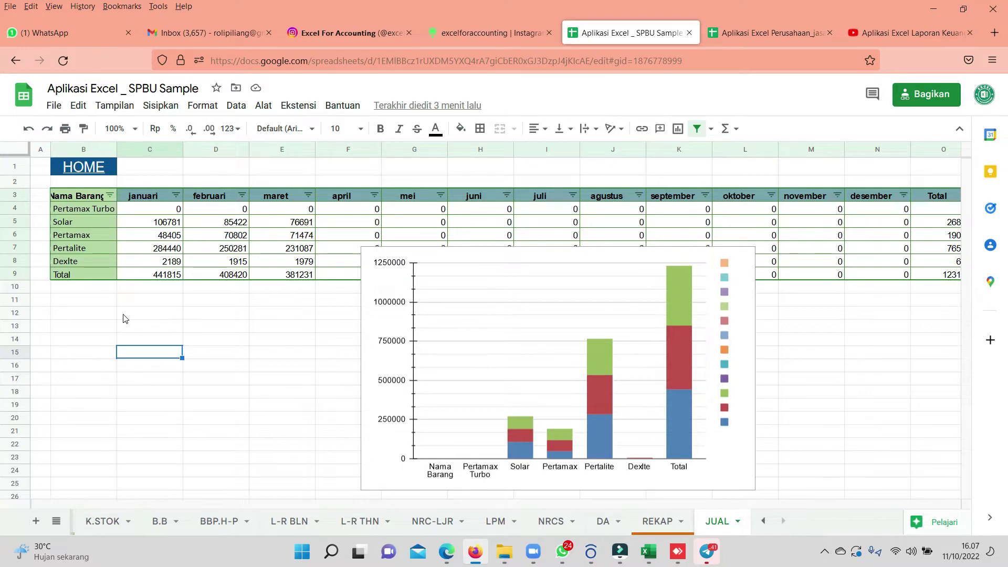
pyautogui.click(158, 244)
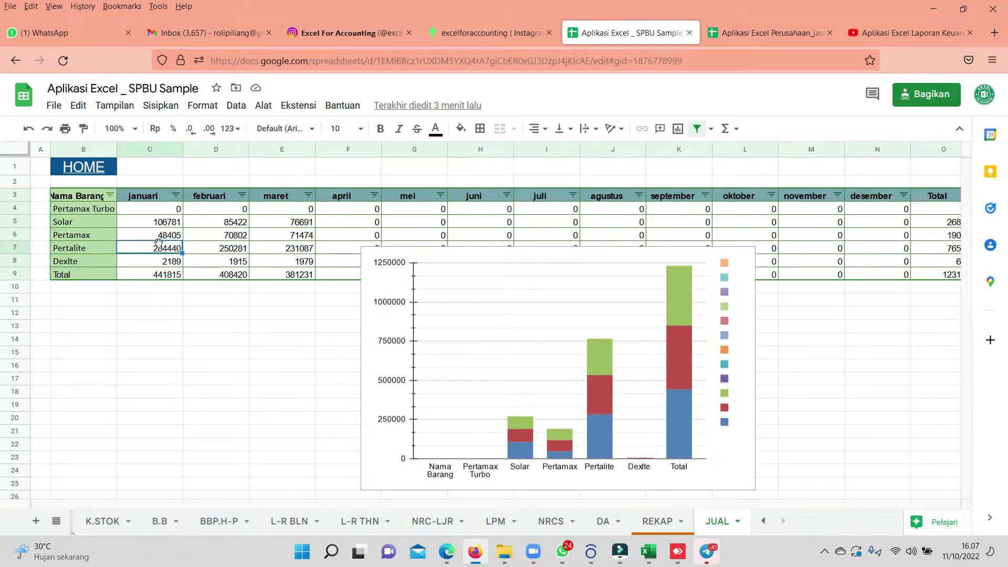
pyautogui.click(458, 382)
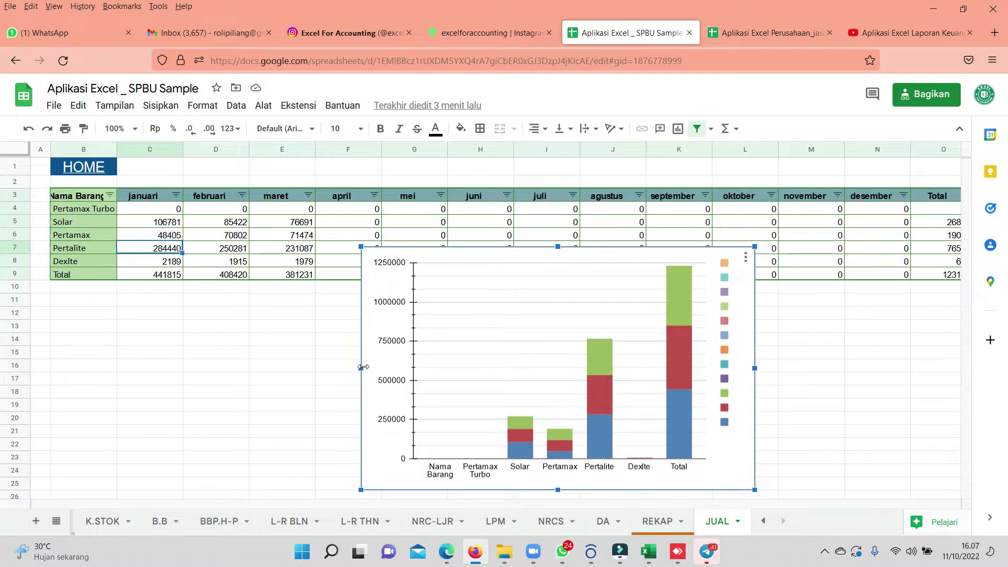
pyautogui.moveTo(358, 370); pyautogui.dragTo(301, 369)
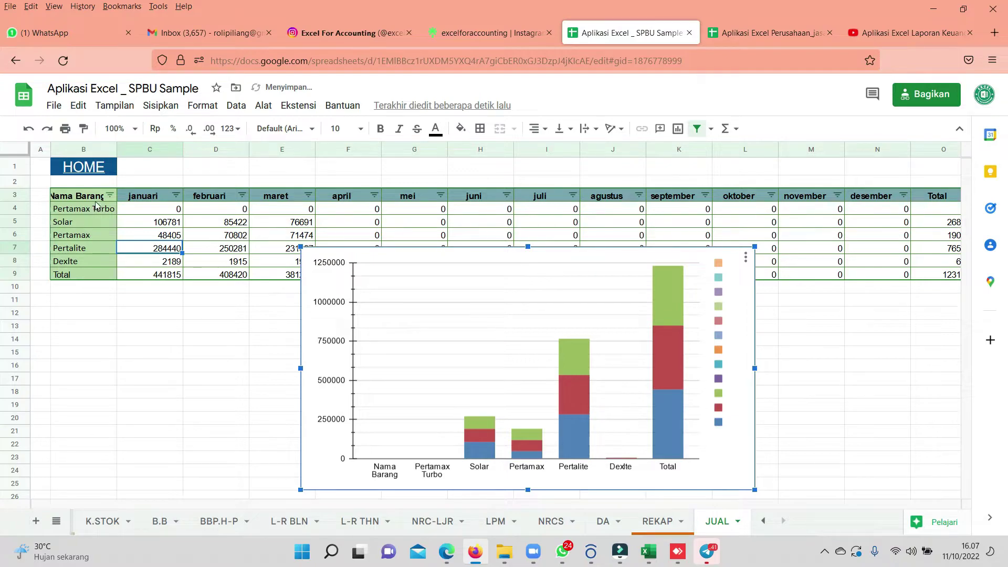
# Filter the Nama Barang column to show only Pertalite.
pyautogui.click(109, 195)
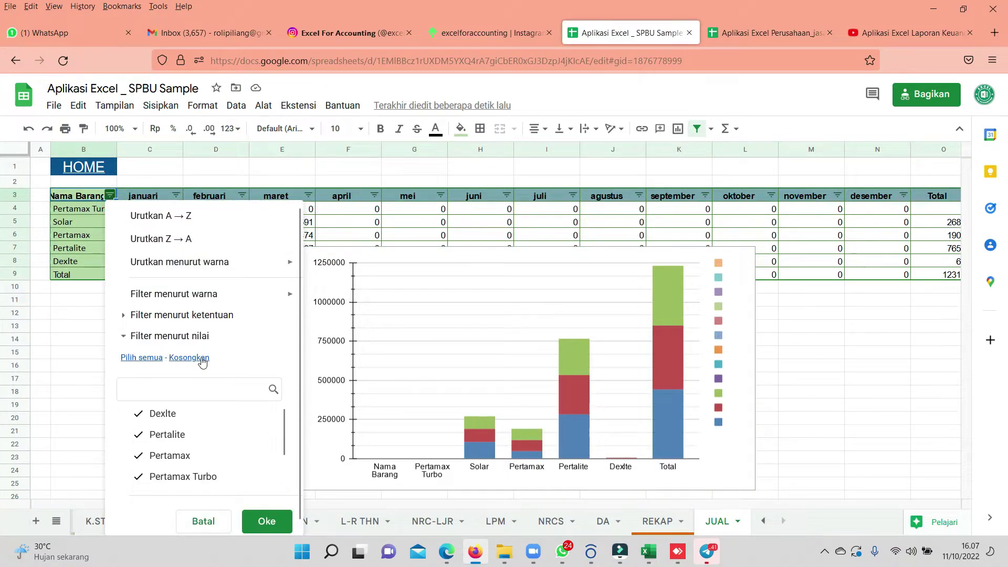
pyautogui.click(168, 434)
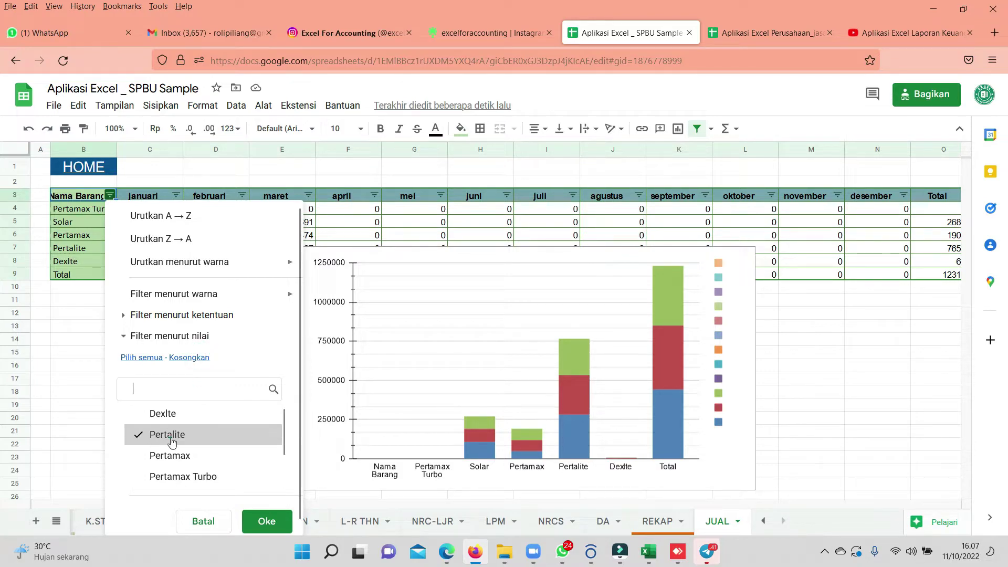
pyautogui.click(263, 527)
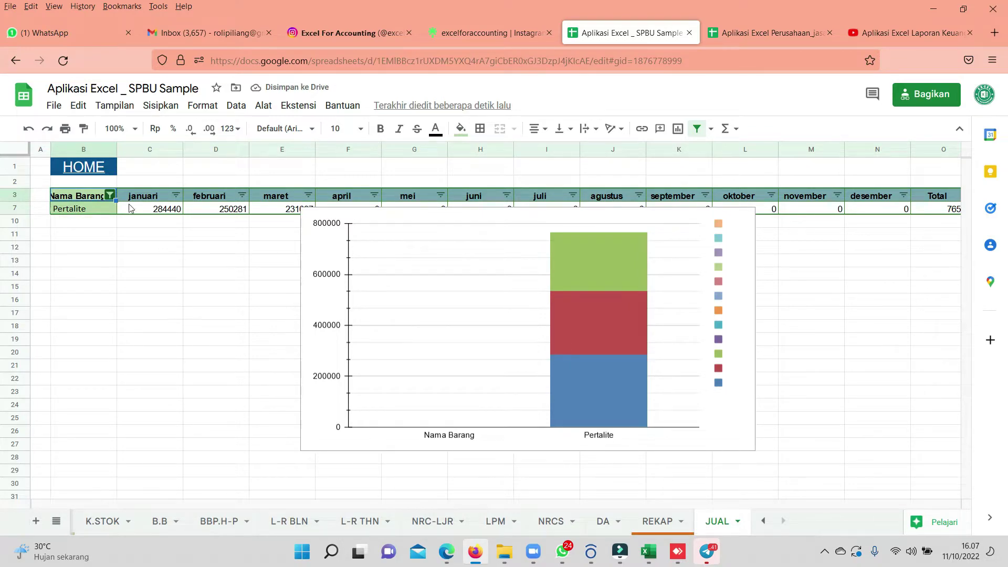
# Change the Nama Barang filter to show only Pertamax.
pyautogui.click(109, 195)
pyautogui.moveTo(174, 294)
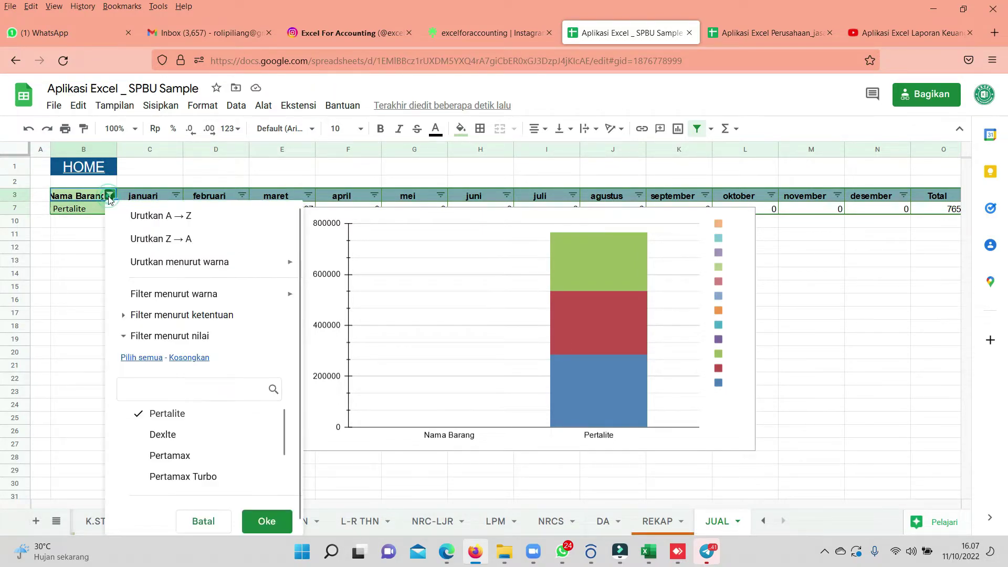
pyautogui.press('Escape')
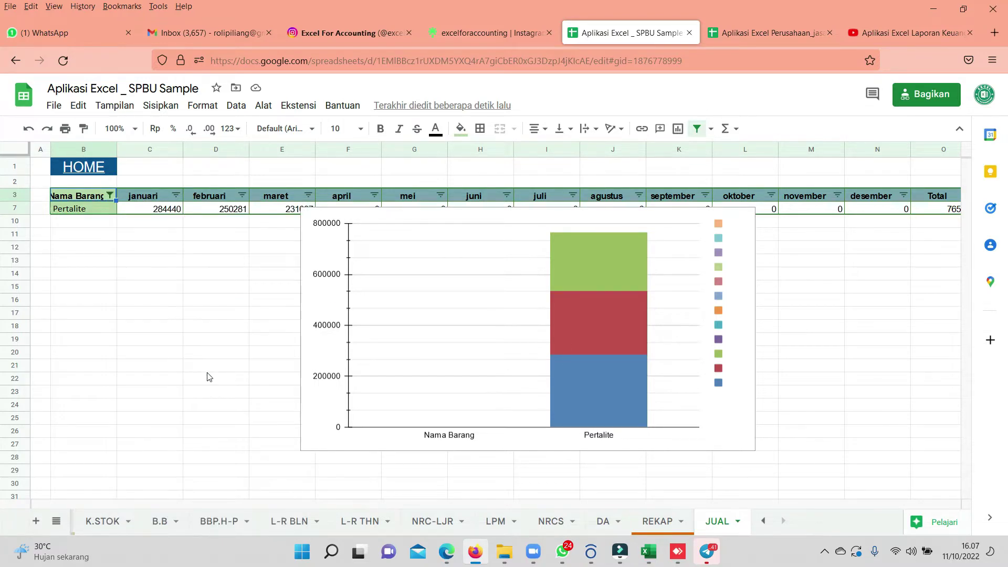
pyautogui.click(110, 195)
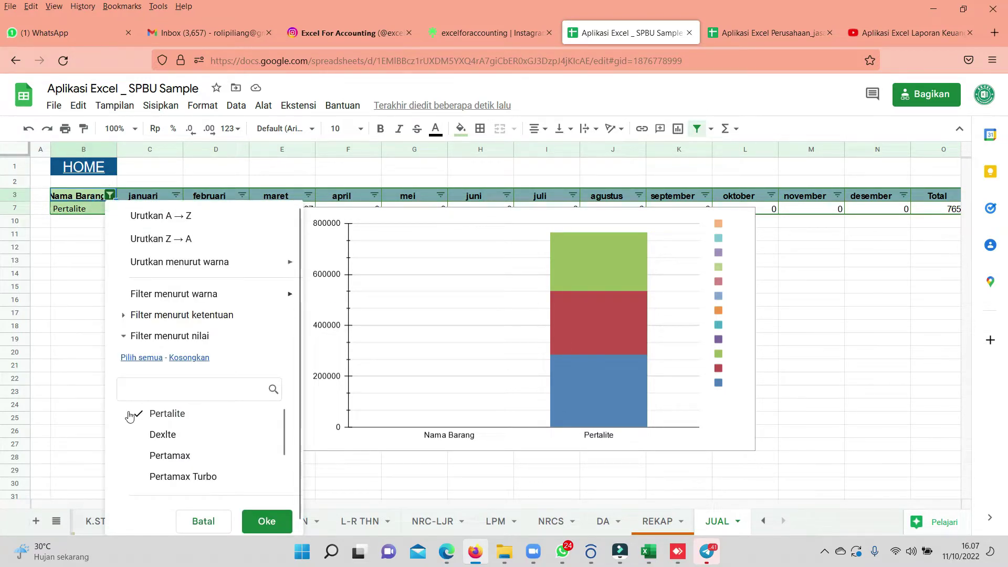
pyautogui.click(147, 413)
pyautogui.click(169, 455)
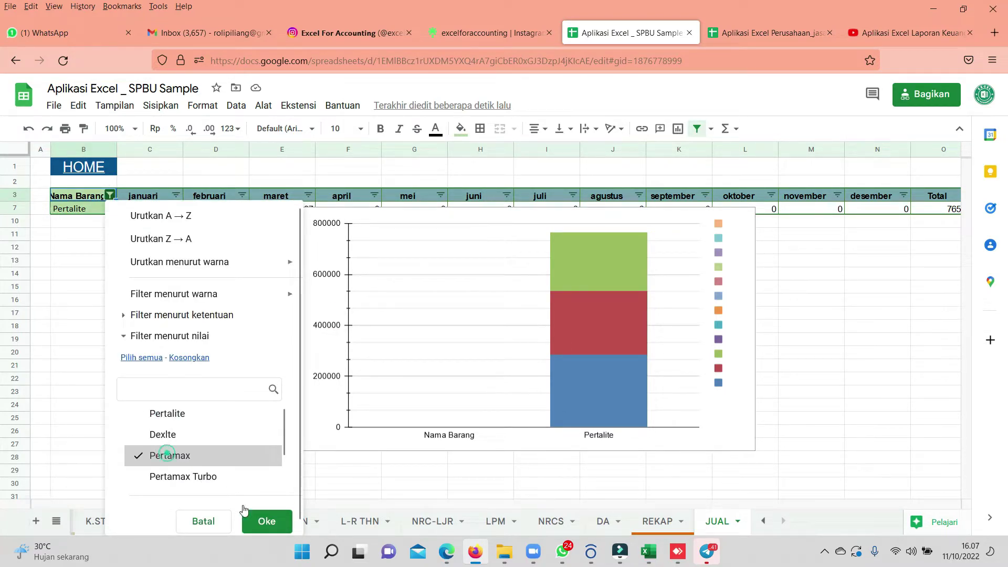
pyautogui.click(266, 521)
# Reset the Nama Barang filter so every fuel row shows again.
pyautogui.click(210, 343)
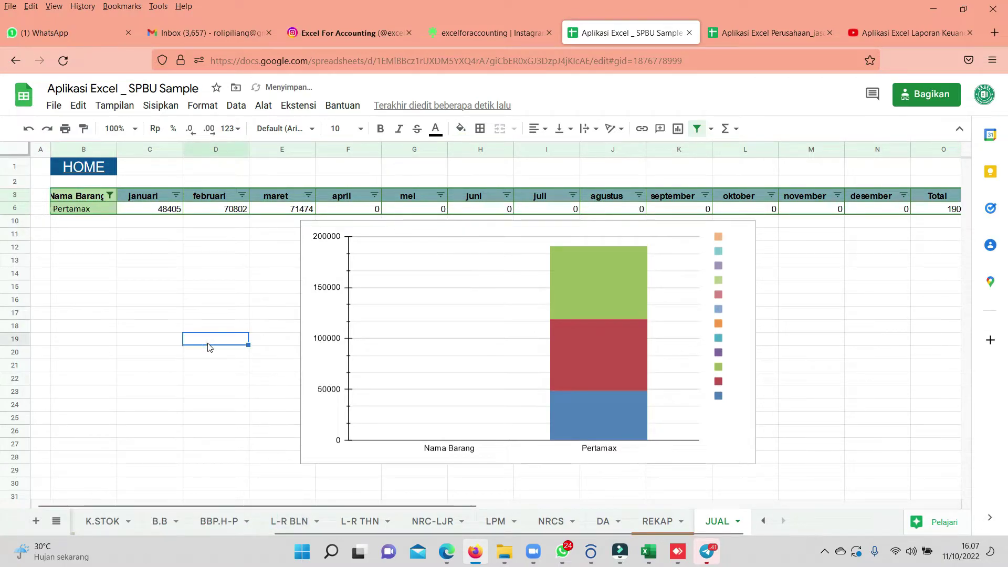
pyautogui.click(109, 195)
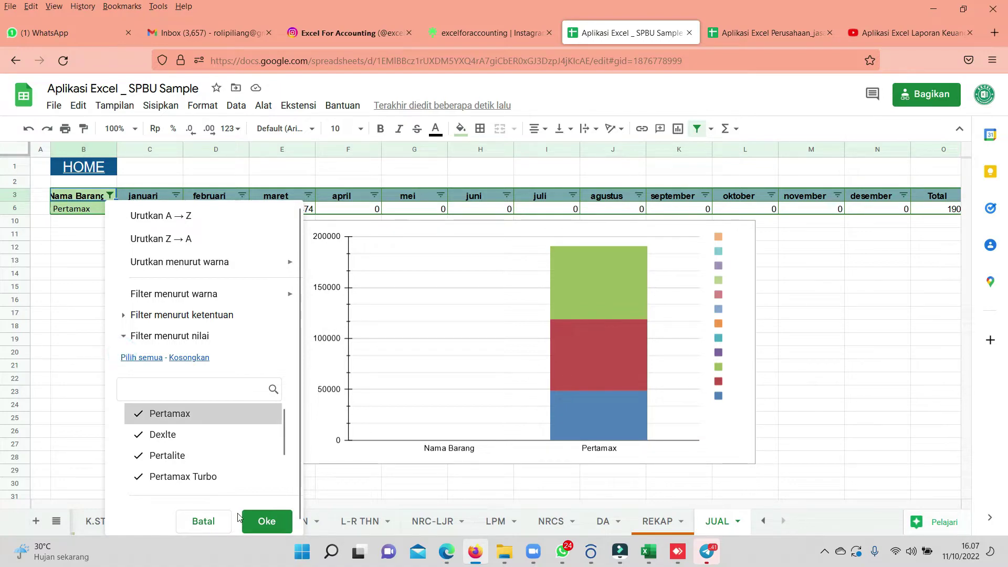
pyautogui.click(267, 520)
pyautogui.scroll(-5, 458, 378)
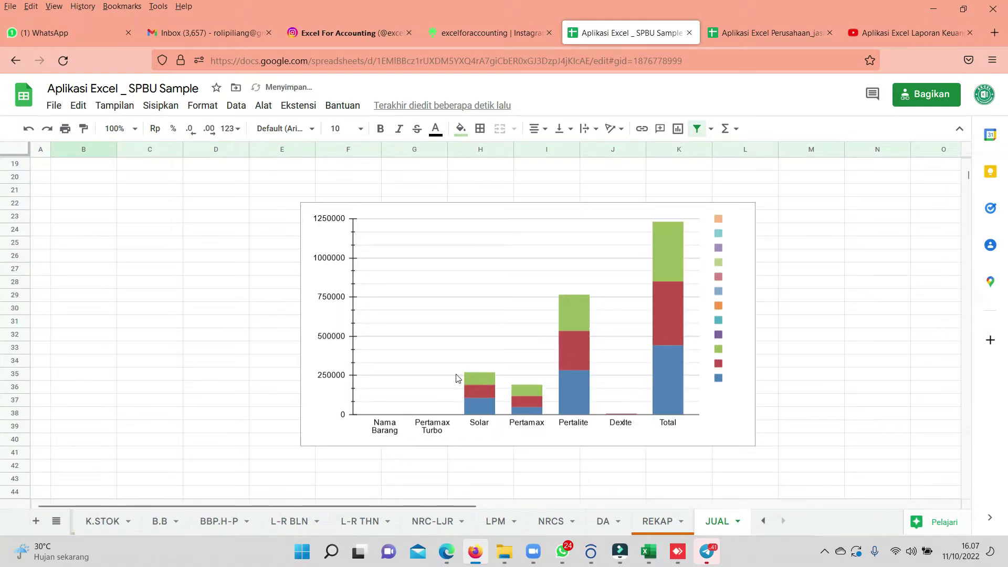
pyautogui.scroll(5, 458, 377)
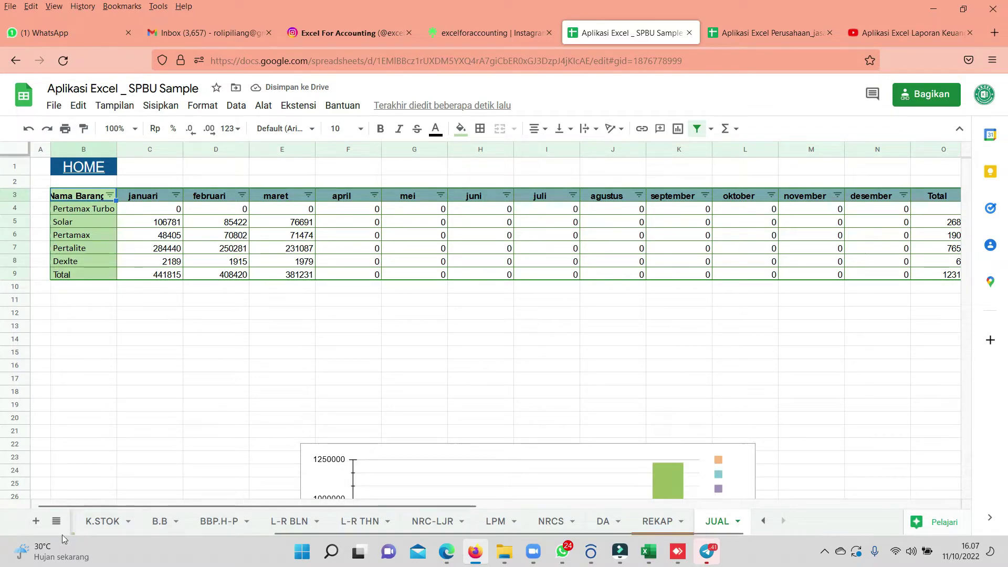
# Go to the HOME index sheet and follow its Jurnal_Umum link.
pyautogui.click(83, 167)
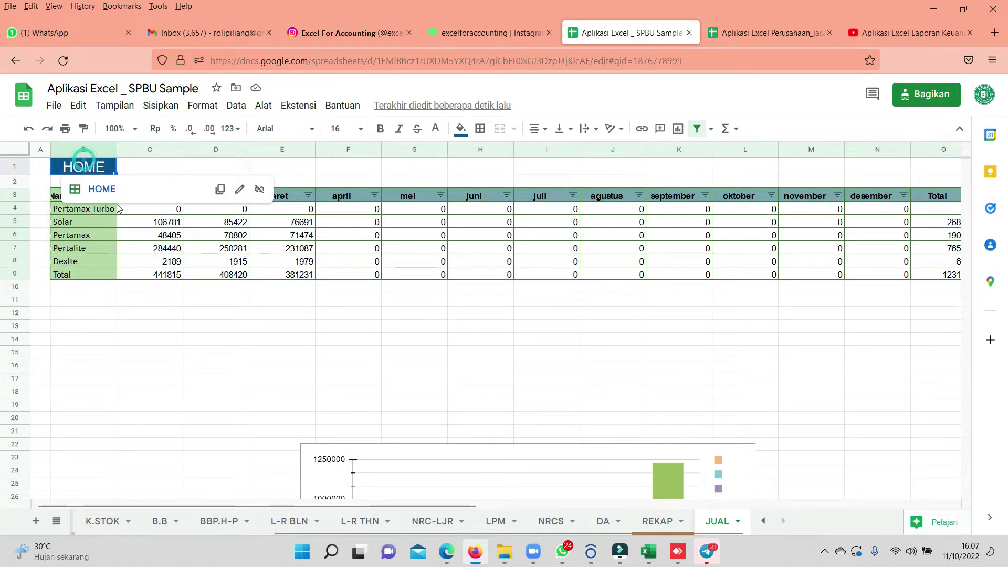
pyautogui.click(101, 189)
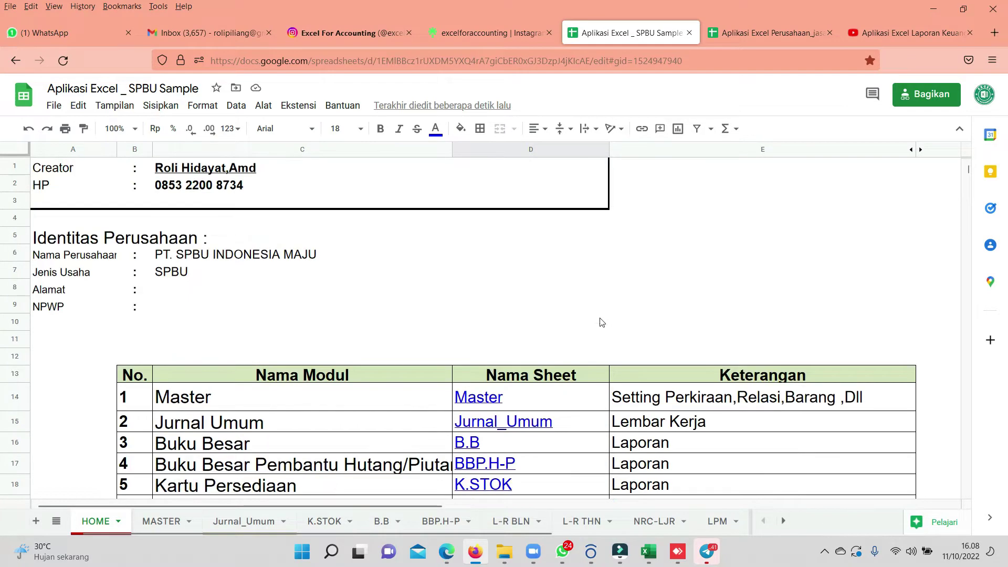
pyautogui.scroll(5, 481, 341)
pyautogui.scroll(-1, 482, 341)
pyautogui.click(482, 340)
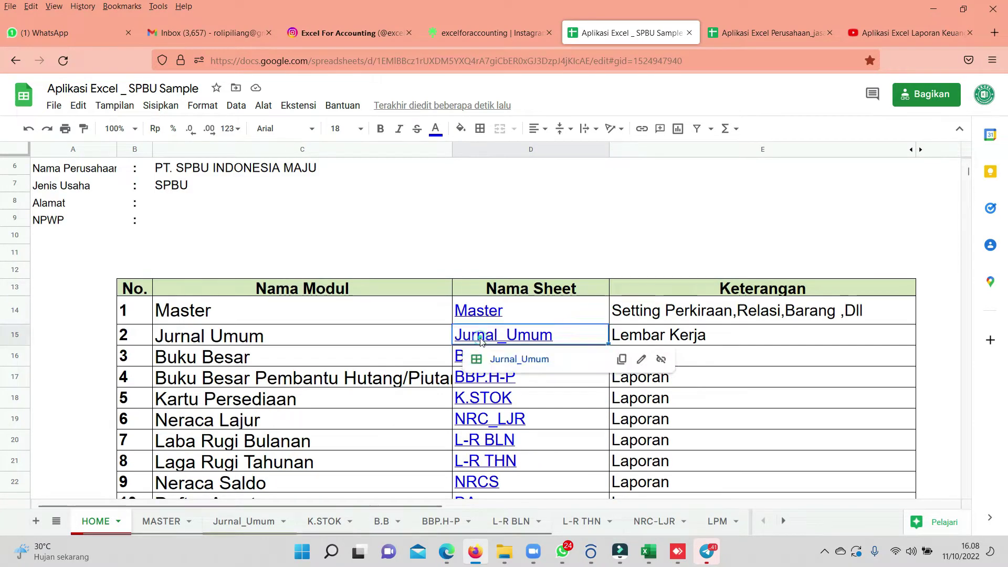
pyautogui.click(501, 361)
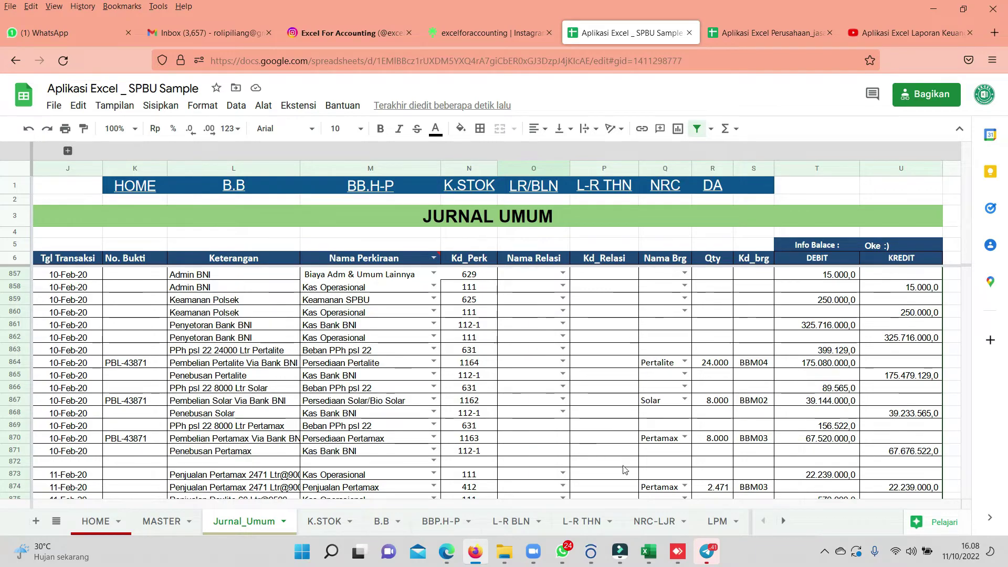
# Scroll to the end of the March journal entries, then back up to the 27-Mar Pertamax rows.
pyautogui.scroll(-7, 315, 416)
pyautogui.scroll(-10, 315, 416)
pyautogui.scroll(-10, 378, 399)
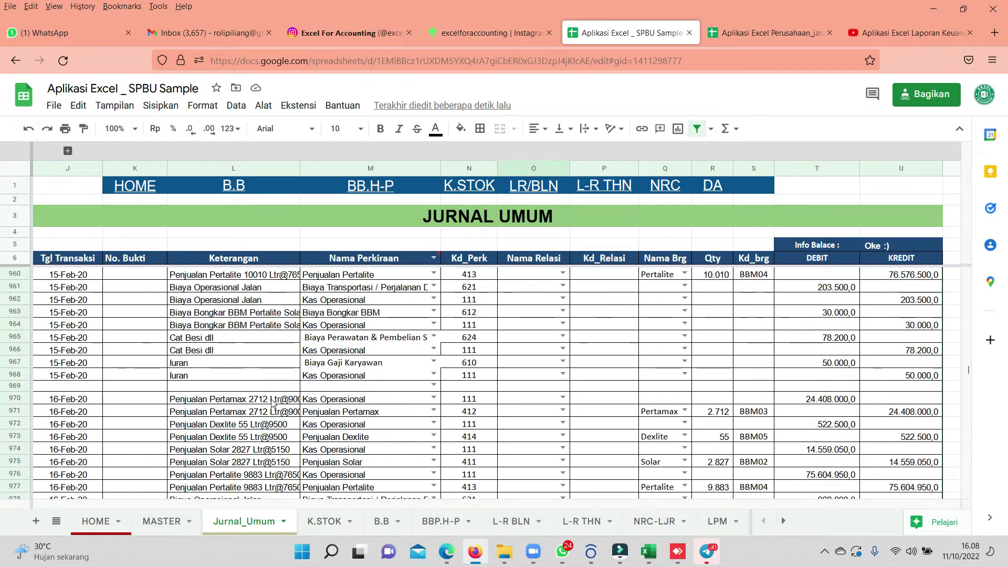
pyautogui.scroll(-10, 446, 378)
pyautogui.scroll(-10, 508, 356)
pyautogui.scroll(-10, 508, 356)
pyautogui.scroll(-10, 451, 367)
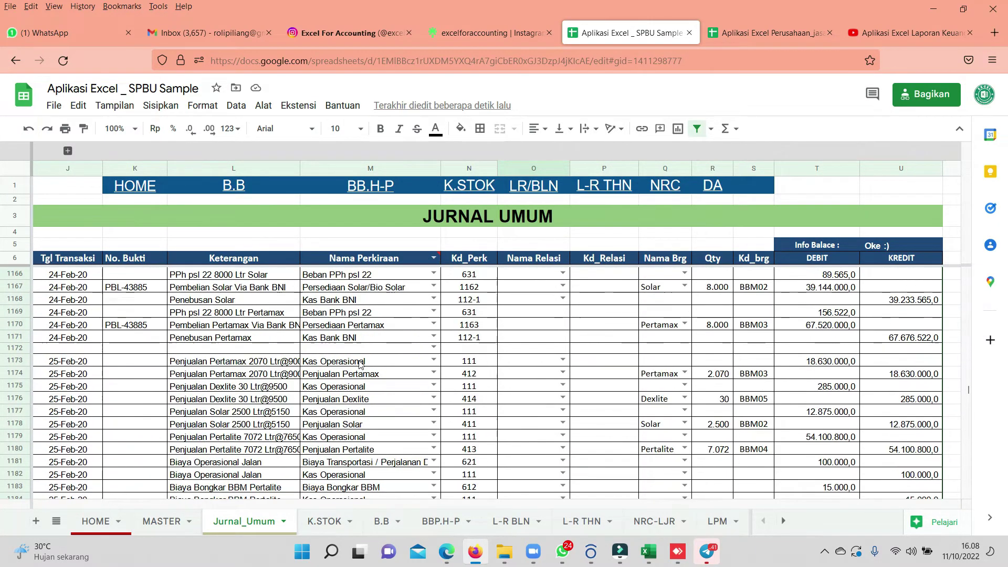
pyautogui.scroll(-10, 394, 377)
pyautogui.scroll(-10, 339, 388)
pyautogui.scroll(-10, 285, 399)
pyautogui.scroll(-10, 288, 395)
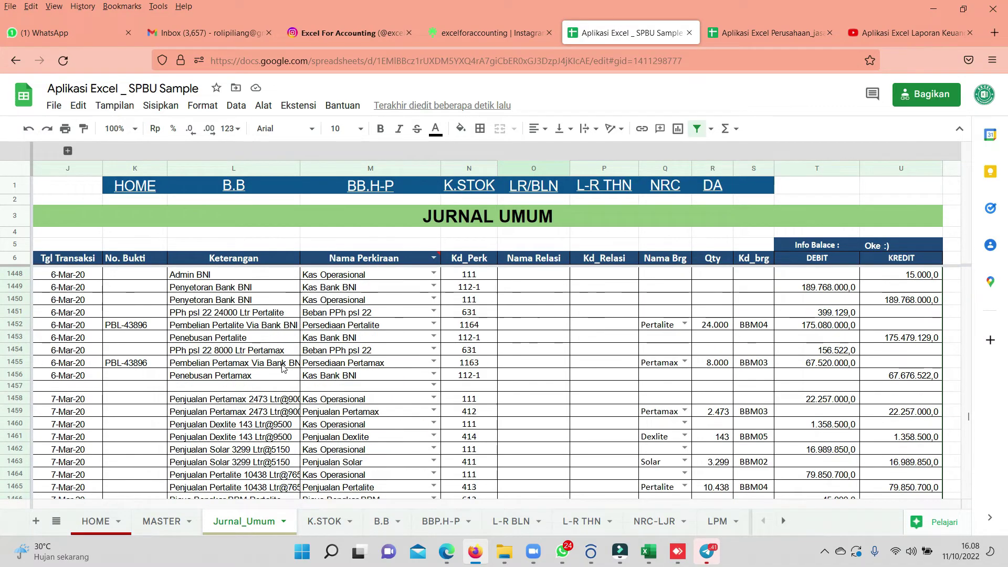
pyautogui.scroll(-10, 290, 391)
pyautogui.scroll(-10, 293, 389)
pyautogui.scroll(-10, 296, 385)
pyautogui.scroll(-10, 290, 387)
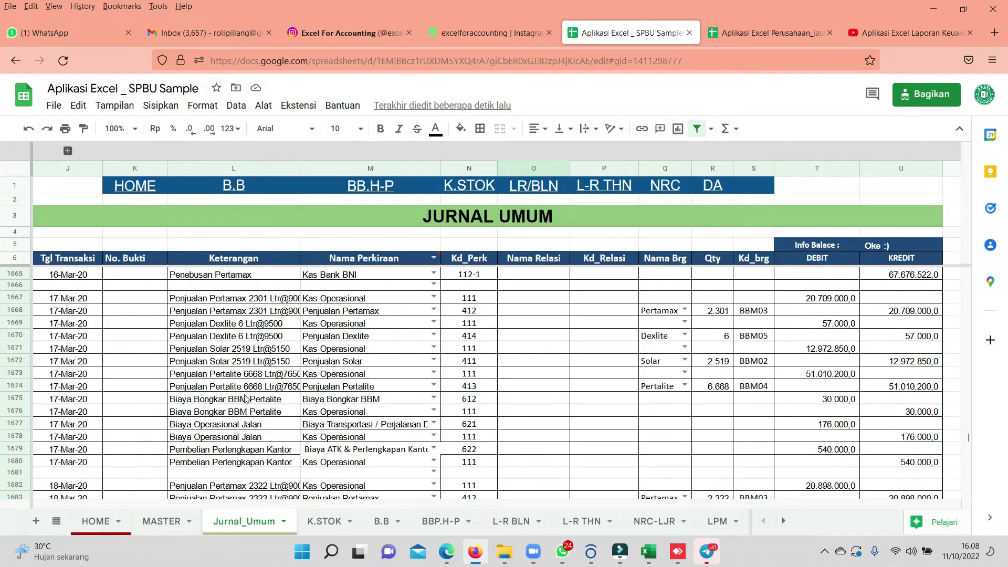
pyautogui.scroll(-10, 284, 390)
pyautogui.scroll(-10, 278, 392)
pyautogui.scroll(-10, 273, 397)
pyautogui.scroll(-10, 273, 397)
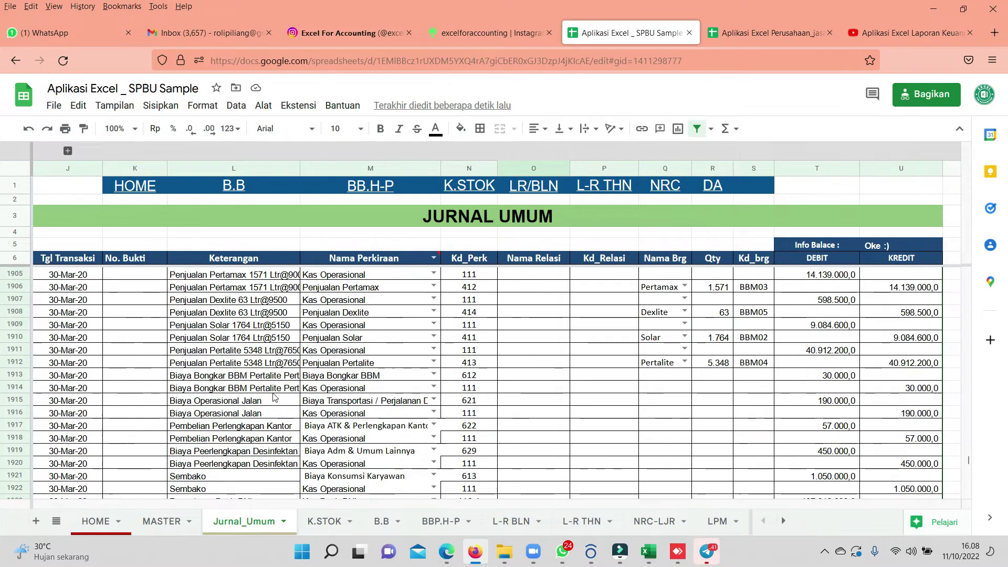
pyautogui.scroll(-10, 273, 397)
pyautogui.scroll(-10, 274, 397)
pyautogui.scroll(3, 274, 393)
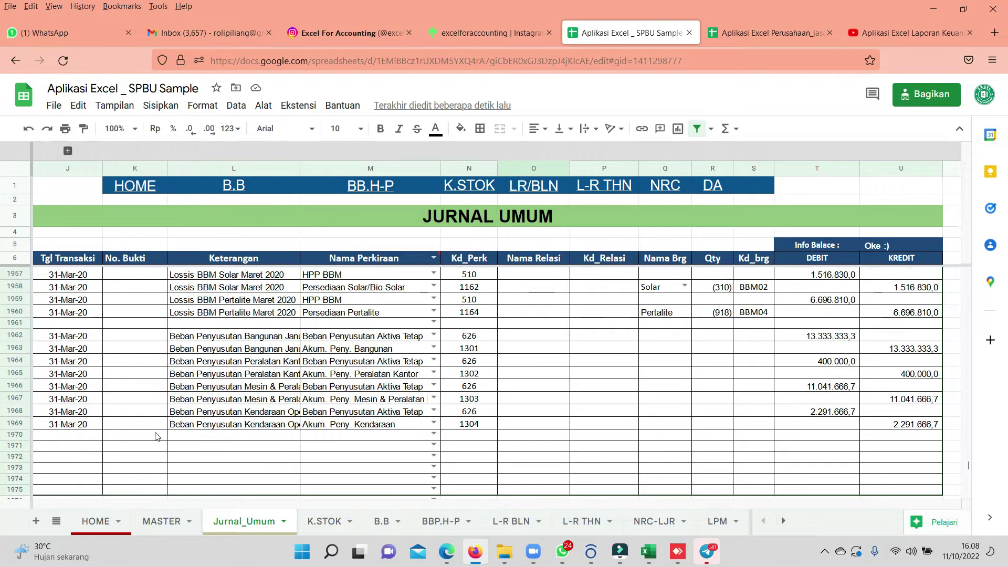
pyautogui.scroll(-3, 119, 446)
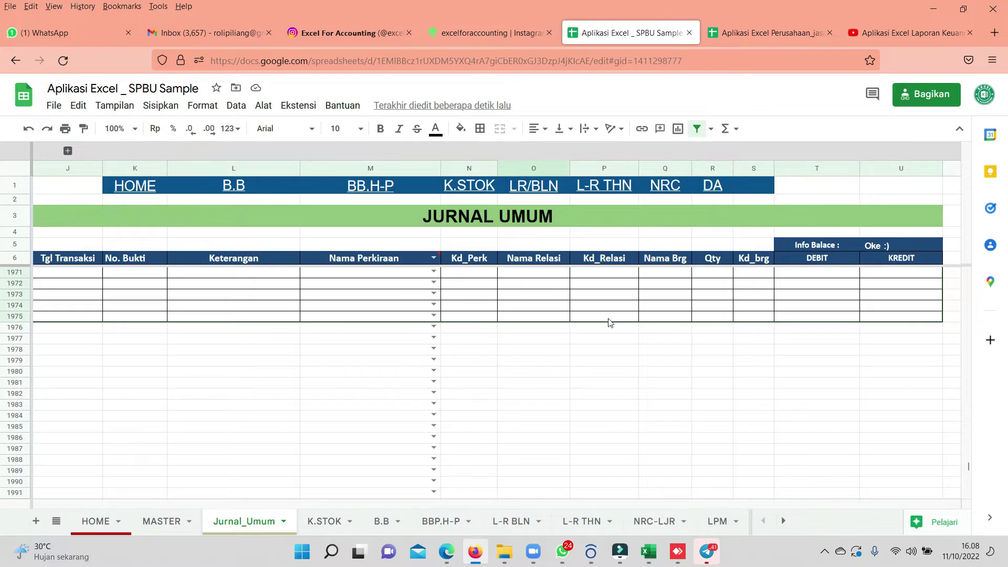
pyautogui.click(84, 317)
pyautogui.scroll(2, 99, 347)
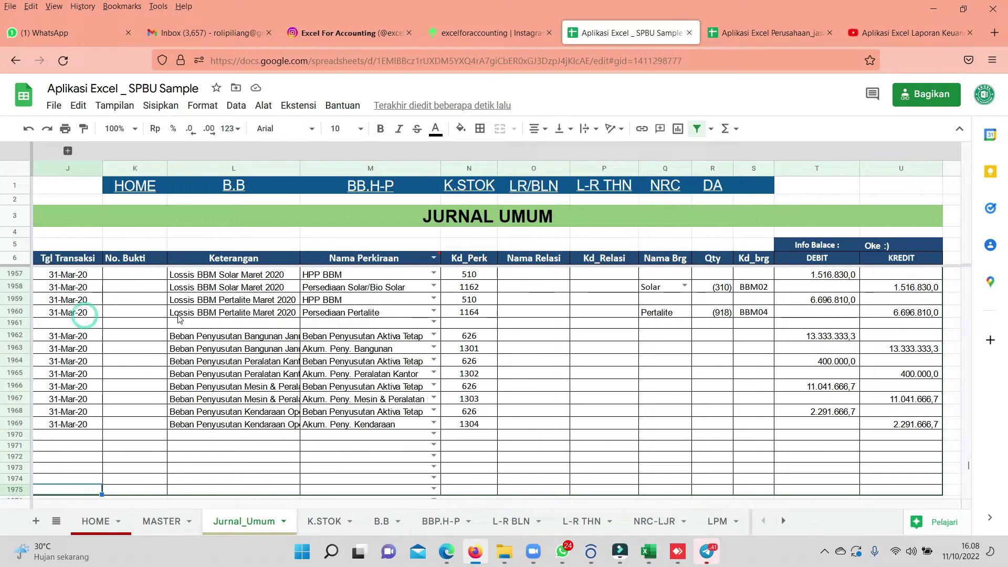
pyautogui.scroll(2, 103, 362)
pyautogui.scroll(2, 103, 362)
pyautogui.click(99, 311)
pyautogui.scroll(2, 147, 322)
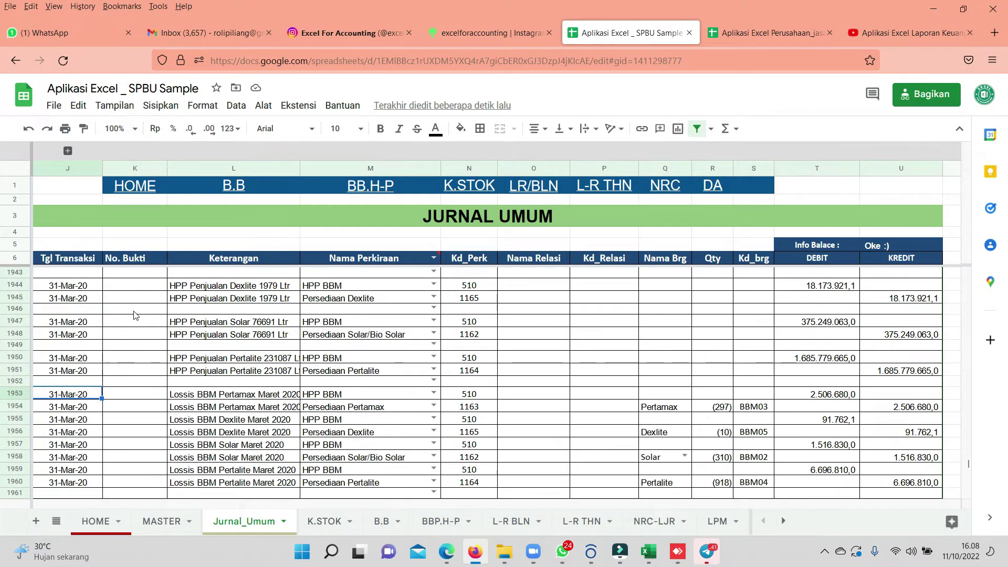
pyautogui.scroll(4, 142, 320)
pyautogui.scroll(4, 136, 318)
pyautogui.scroll(2, 134, 315)
pyautogui.scroll(2, 142, 323)
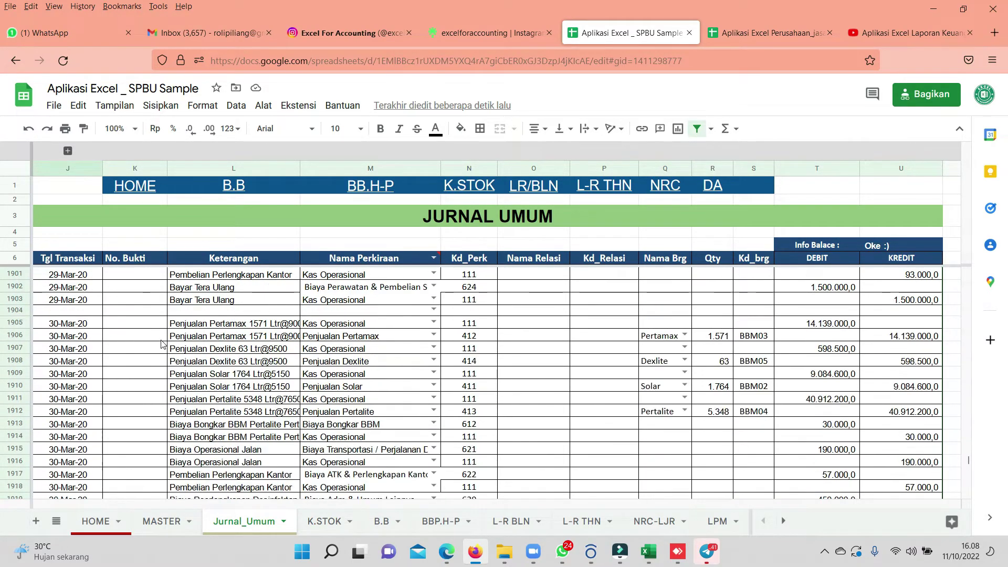
pyautogui.scroll(2, 157, 338)
pyautogui.scroll(10, 159, 358)
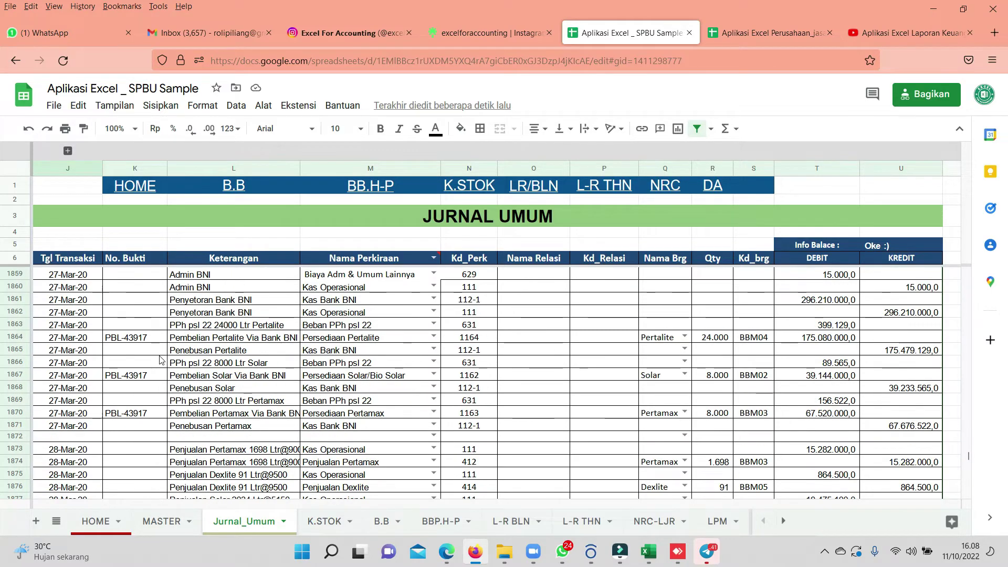
# Select and copy the three 27-Mar Pertamax purchase rows starting at the PPh row.
pyautogui.click(84, 390)
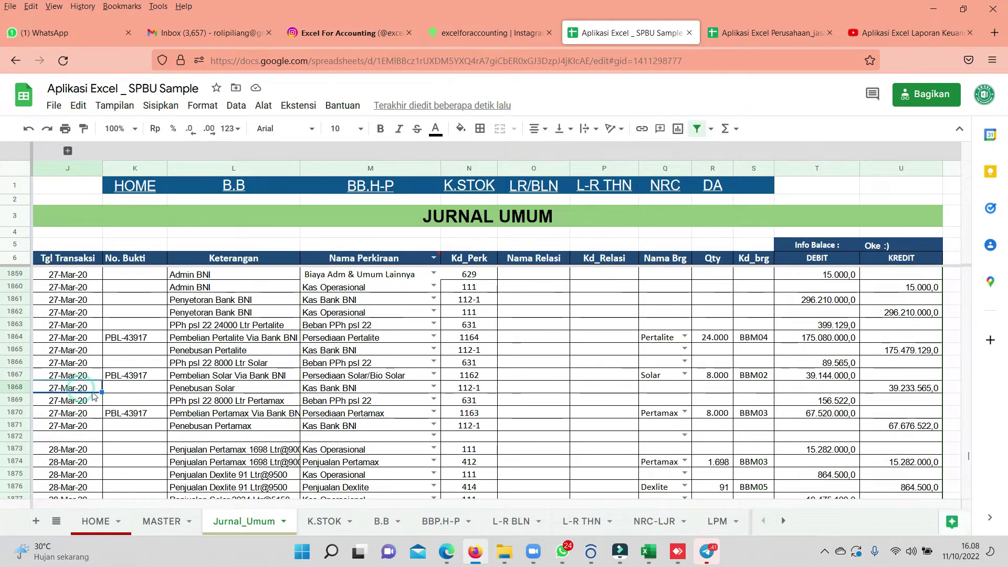
pyautogui.click(94, 396)
pyautogui.hotkey('shift', 'Right')
pyautogui.hotkey('shift', 'Right')
pyautogui.hotkey('shift', 'Right')
pyautogui.hotkey('shift', 'Right')
pyautogui.hotkey('shift', 'Right')
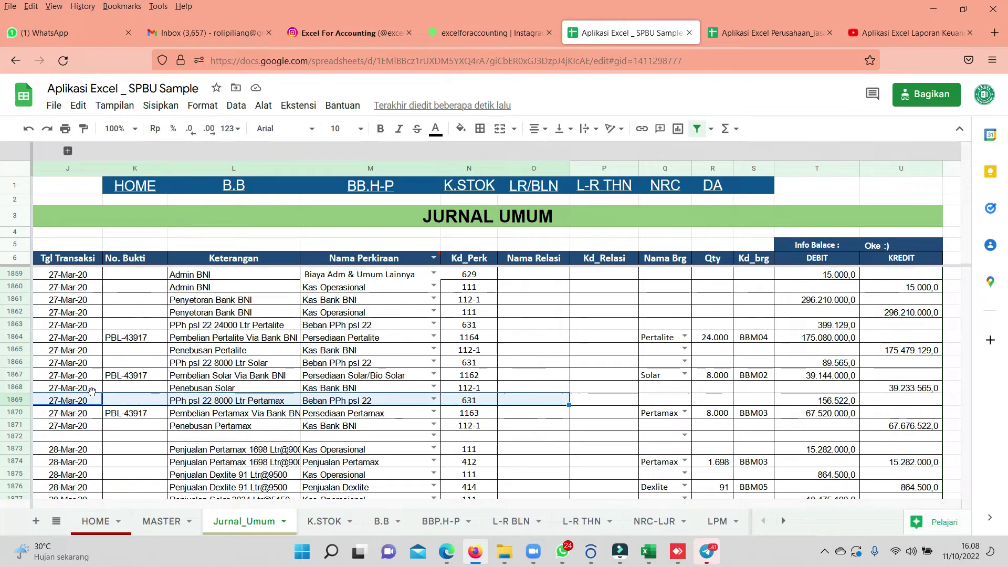
pyautogui.hotkey('shift', 'Right')
pyautogui.hotkey('shift', 'Right')
pyautogui.hotkey('shift', 'Right')
pyautogui.hotkey('shift', 'Right')
pyautogui.hotkey('shift', 'Right')
pyautogui.hotkey('shift', 'Right')
pyautogui.hotkey('shift', 'Down')
pyautogui.hotkey('shift', 'Down')
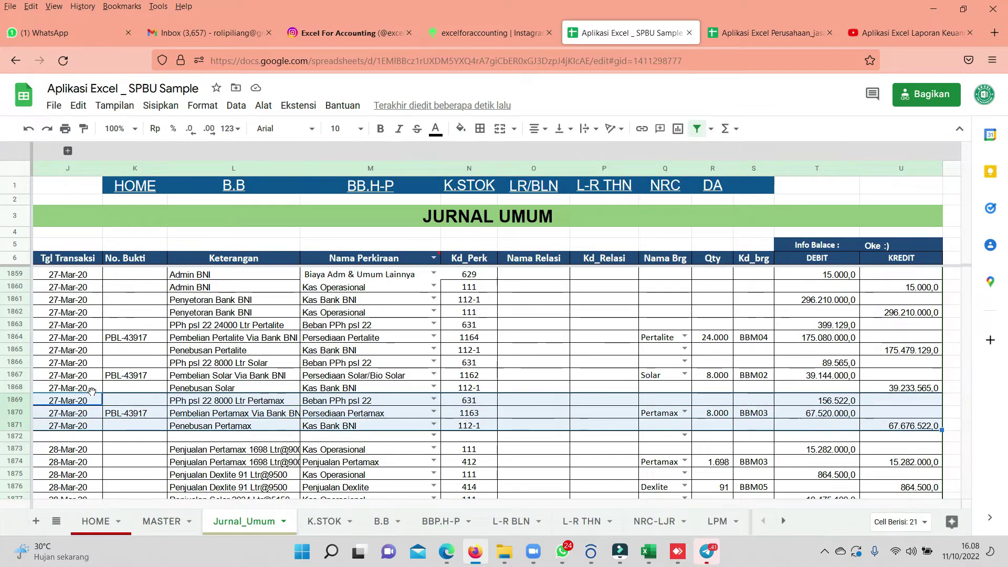
# Paste them into rows 1971–1973 and begin editing the first pasted row's date.
pyautogui.scroll(-6, 108, 411)
pyautogui.scroll(-6, 109, 411)
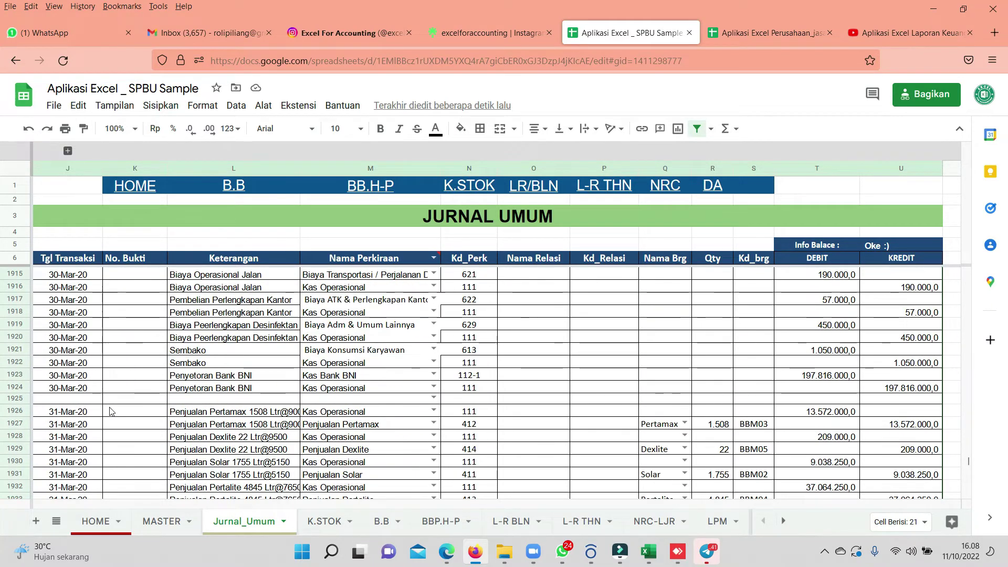
pyautogui.scroll(-7, 111, 411)
pyautogui.scroll(-5, 108, 412)
pyautogui.scroll(-7, 84, 367)
pyautogui.scroll(4, 70, 339)
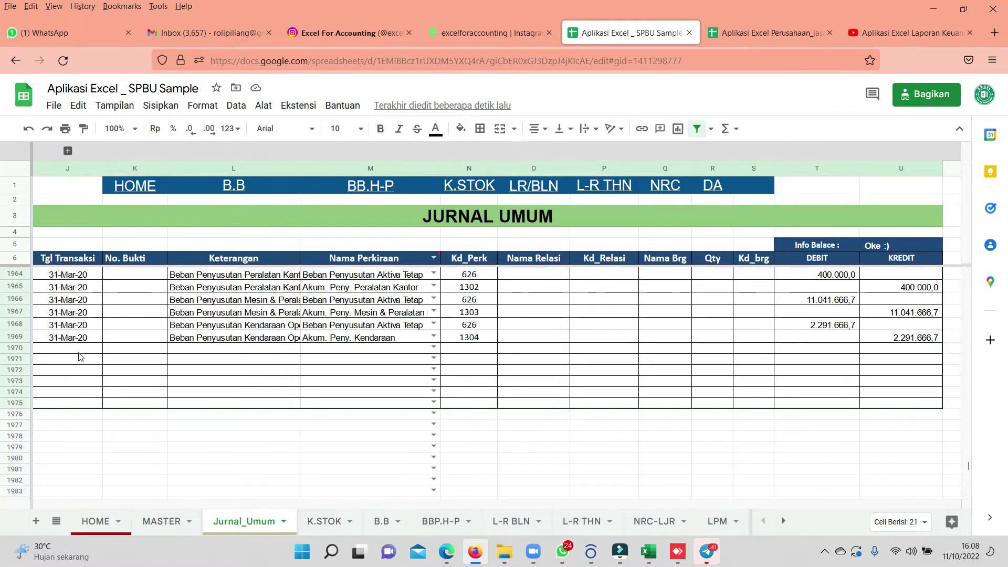
pyautogui.click(76, 362)
pyautogui.hotkey('ctrl', 'v')
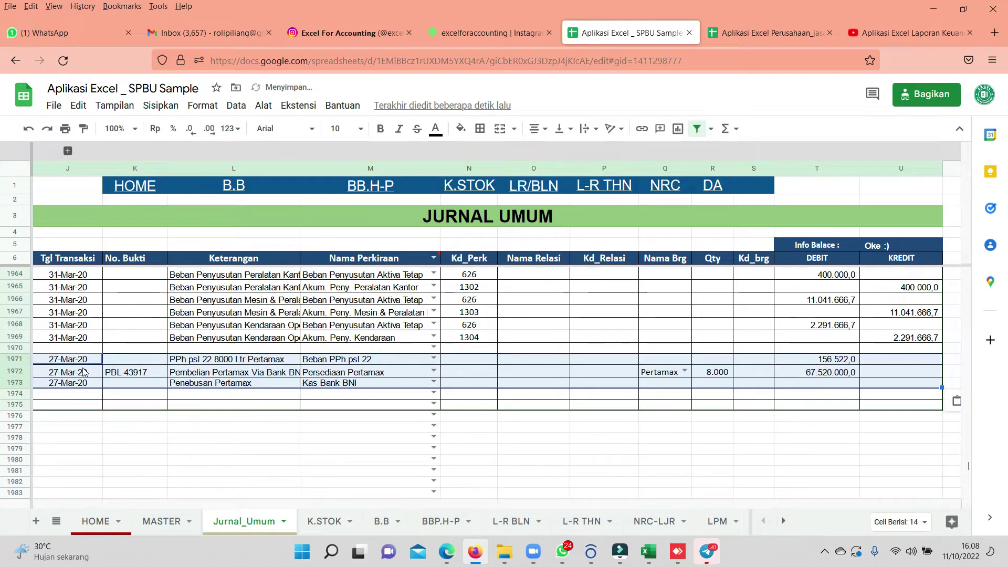
pyautogui.click(63, 359)
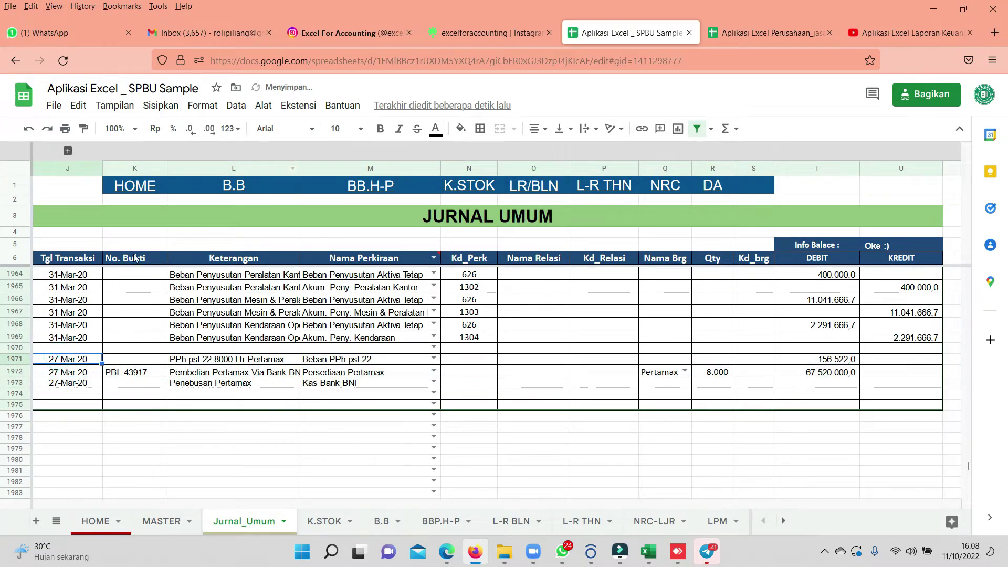
pyautogui.doubleClick(63, 361)
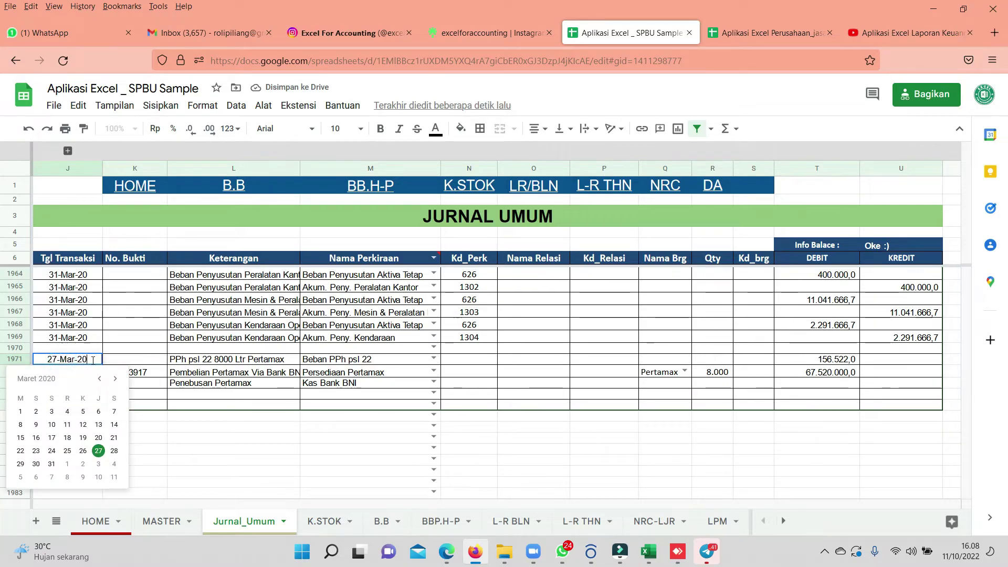
pyautogui.click(115, 379)
pyautogui.click(67, 412)
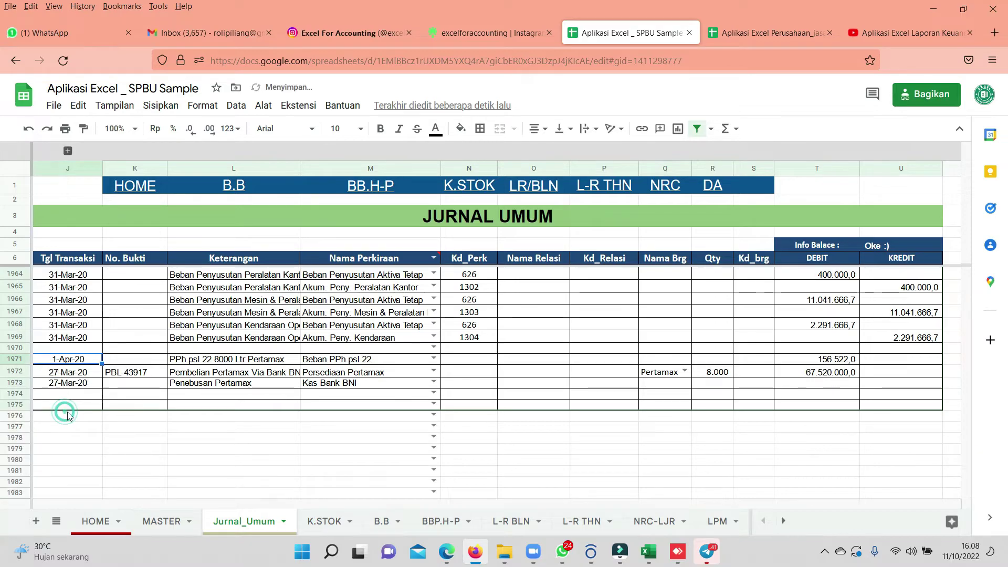
pyautogui.hotkey('ctrl', 'c')
pyautogui.click(73, 374)
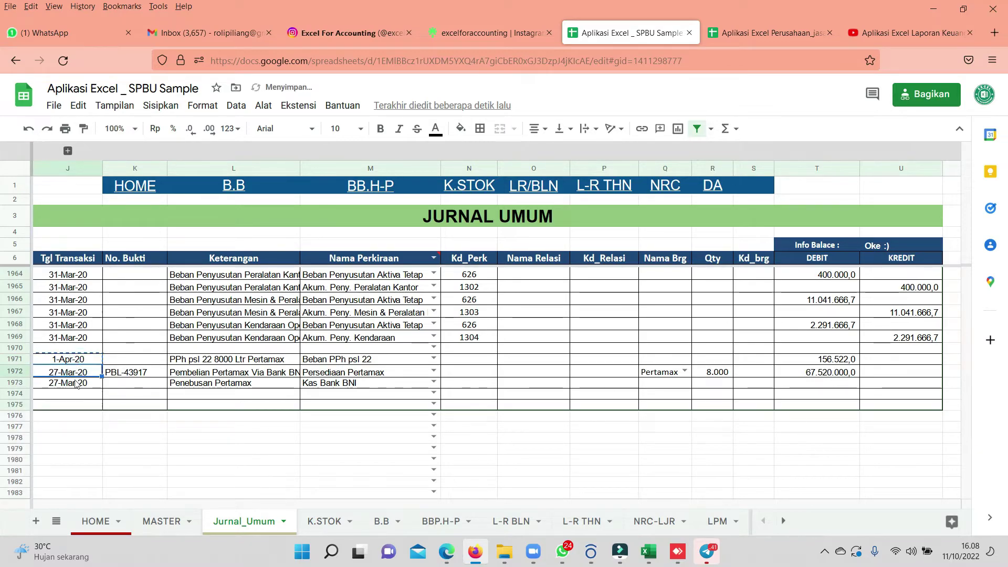
pyautogui.hotkey('ctrl', 'v')
pyautogui.click(74, 382)
pyautogui.hotkey('ctrl', 'v')
pyautogui.moveTo(417, 436); pyautogui.dragTo(417, 447)
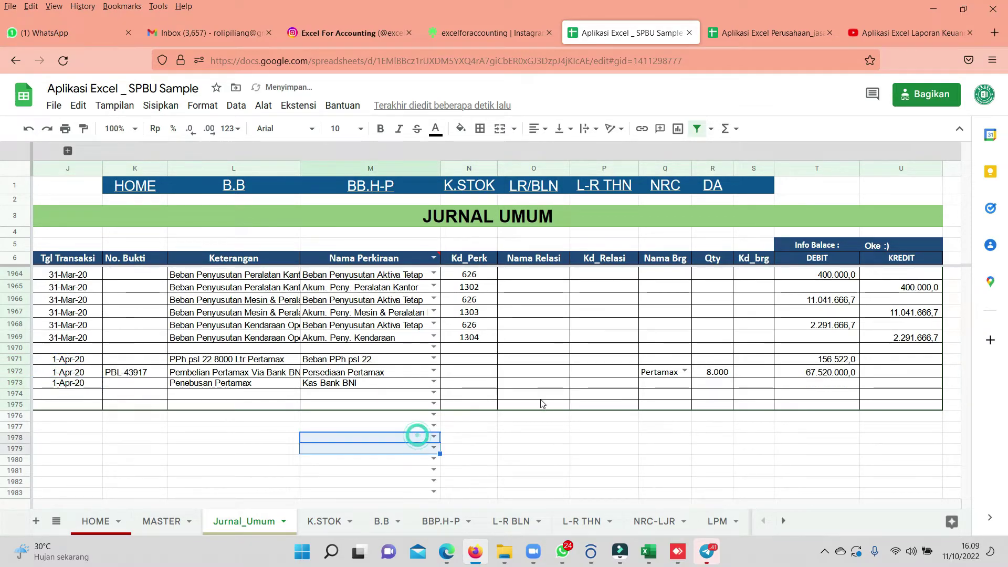
pyautogui.click(590, 404)
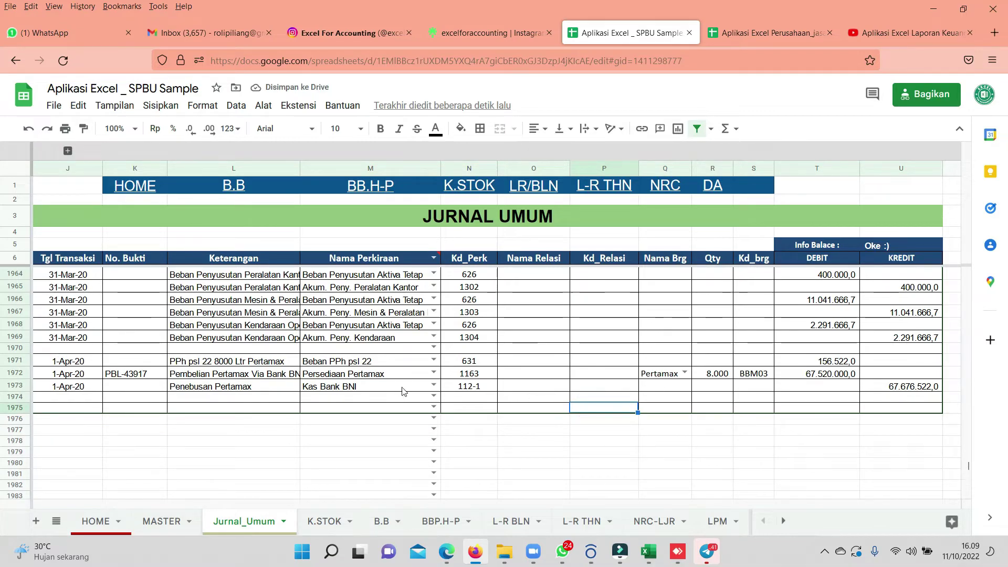
pyautogui.click(213, 361)
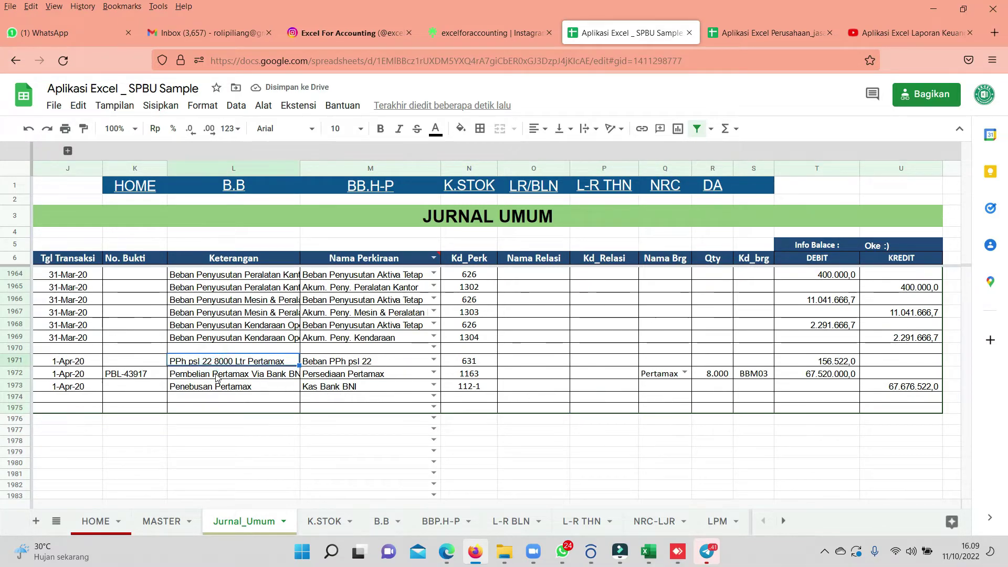
pyautogui.click(213, 378)
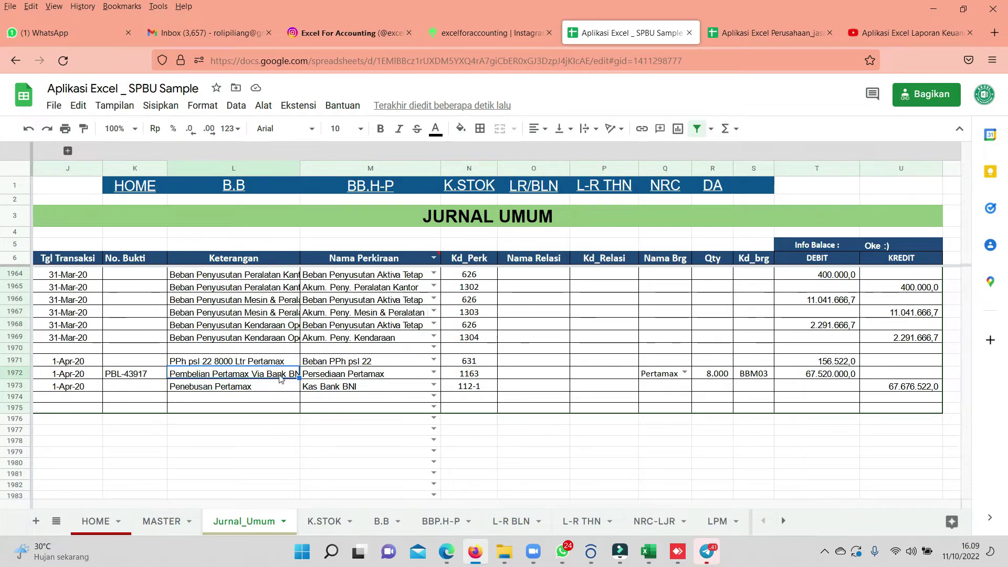
pyautogui.click(346, 387)
pyautogui.click(360, 376)
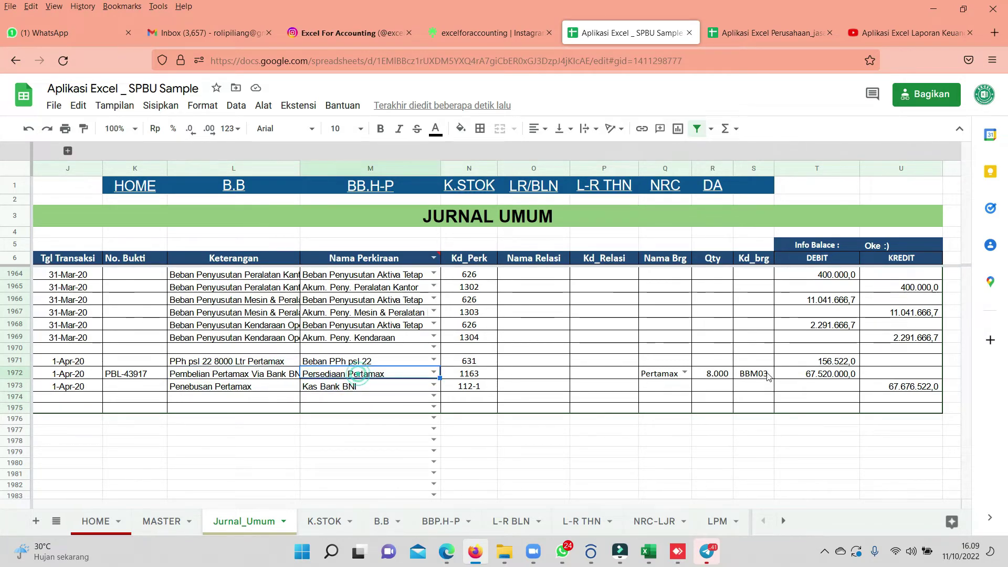
pyautogui.click(724, 374)
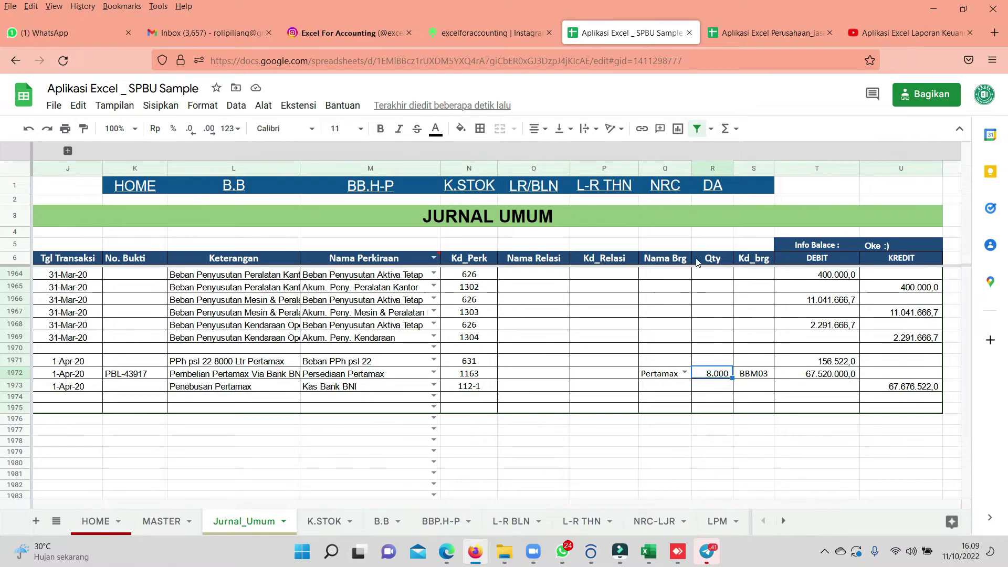
pyautogui.click(671, 374)
pyautogui.click(404, 386)
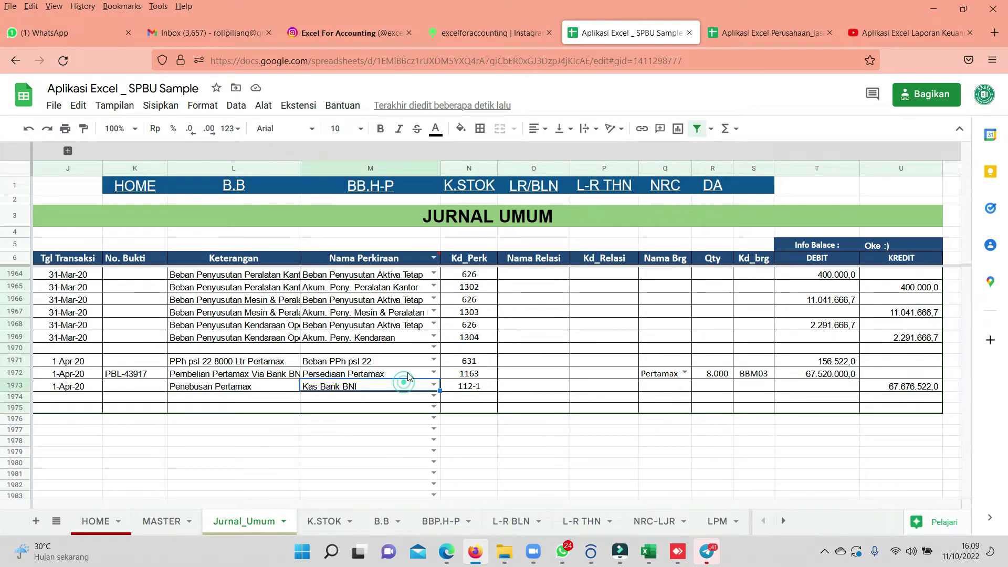
pyautogui.click(407, 374)
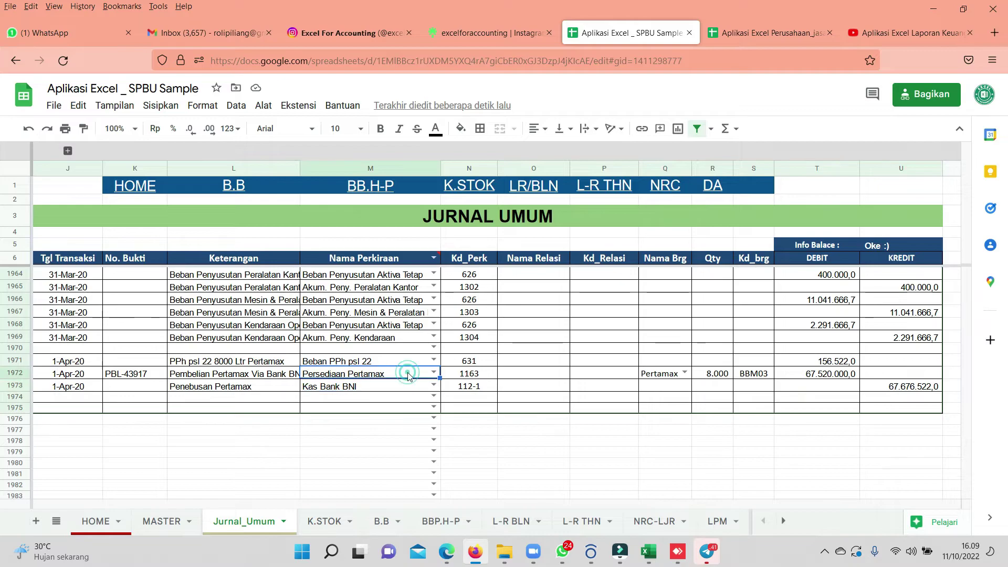
pyautogui.click(834, 375)
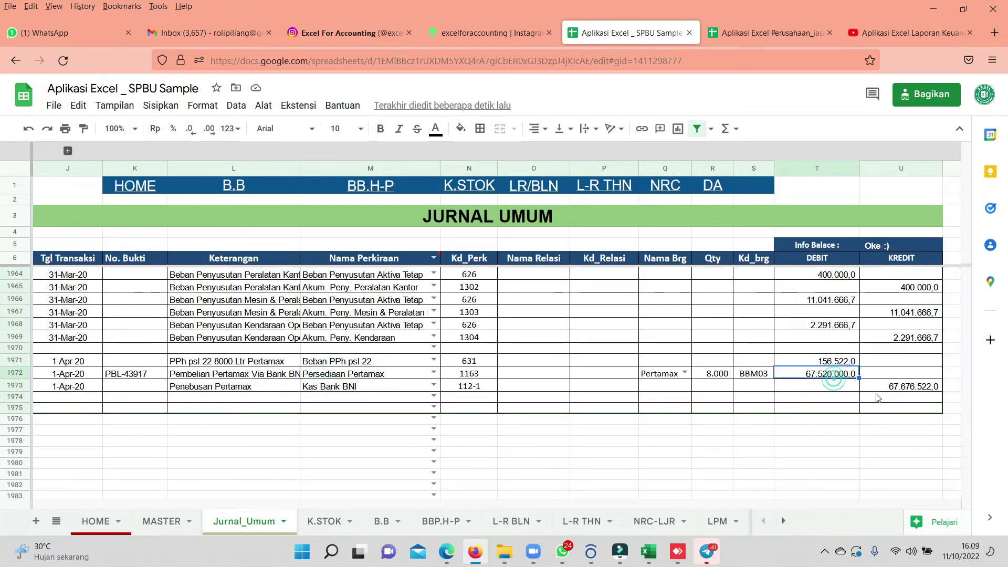
pyautogui.click(895, 387)
pyautogui.click(823, 378)
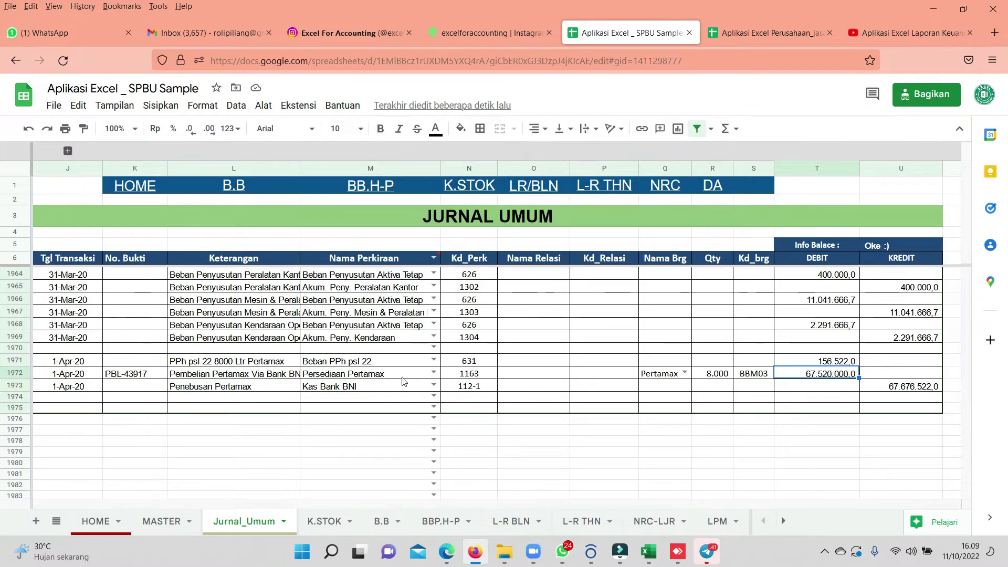
pyautogui.click(112, 371)
pyautogui.click(216, 374)
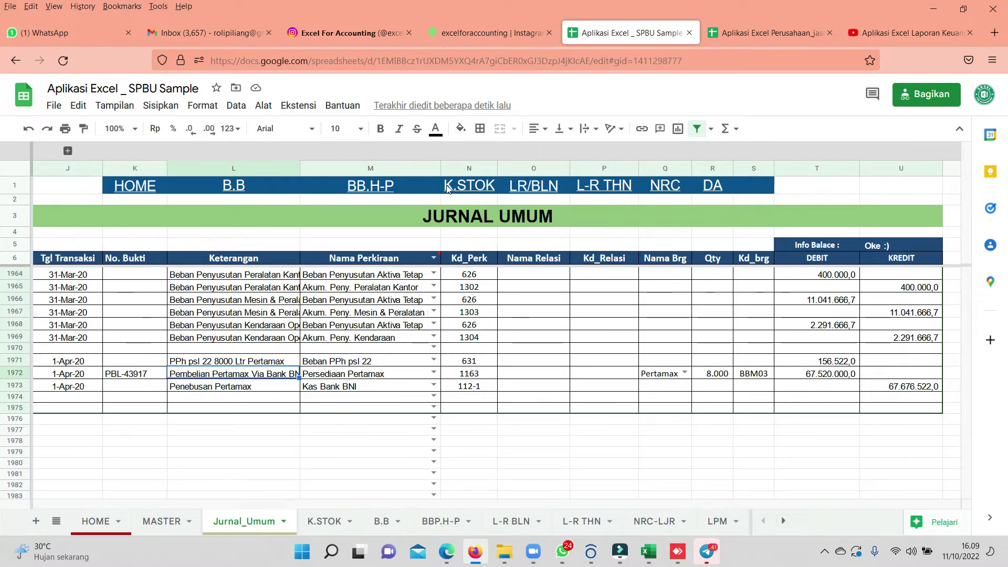
# Follow the K.STOK link and pick Pertamax in the NAMA dropdown at D4.
pyautogui.click(460, 189)
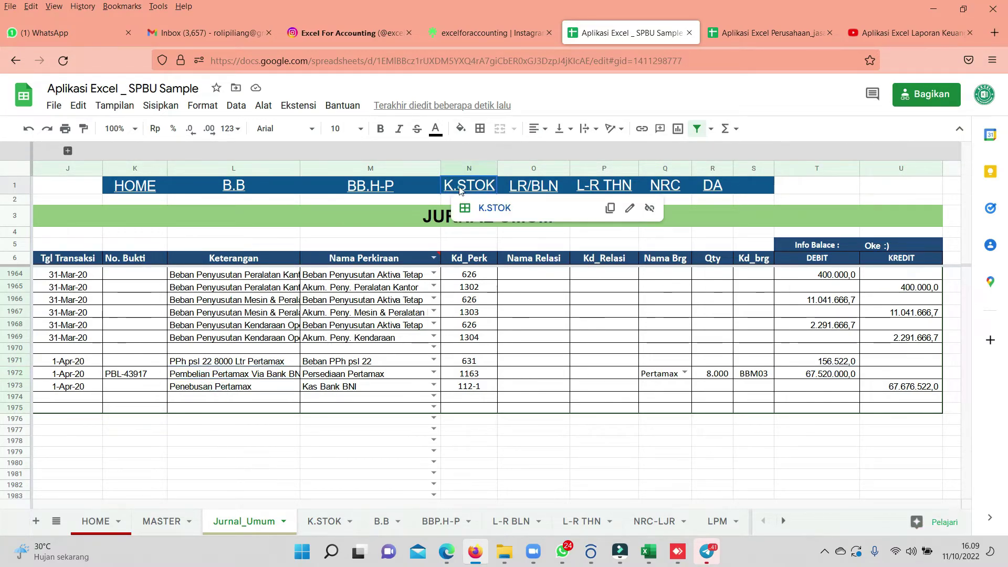
pyautogui.click(484, 215)
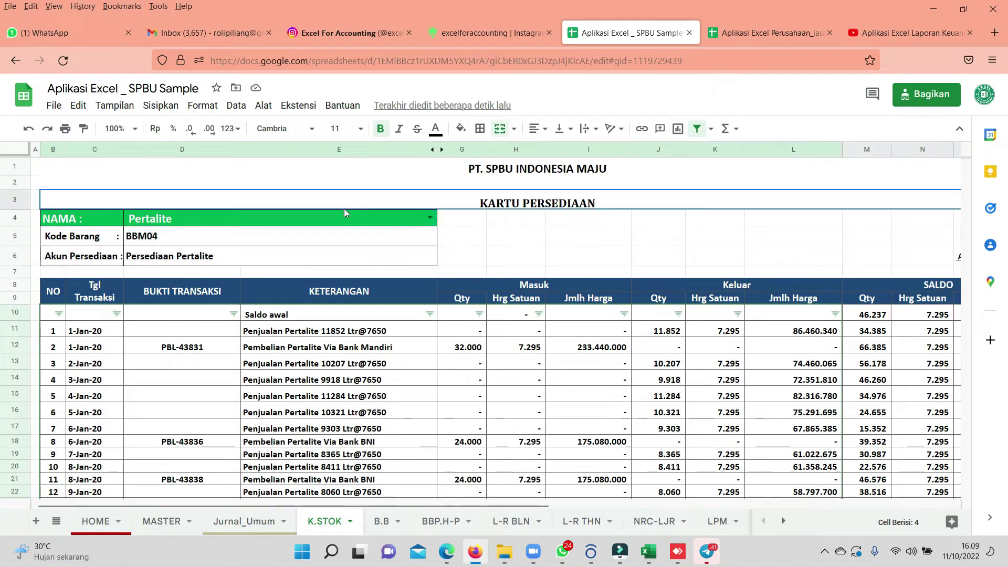
pyautogui.click(345, 215)
pyautogui.click(429, 217)
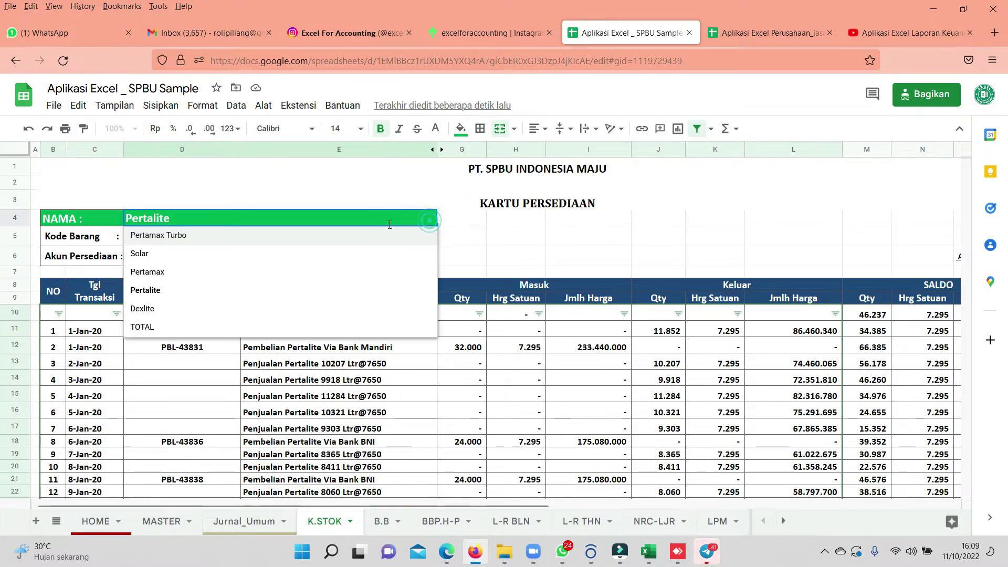
pyautogui.click(145, 273)
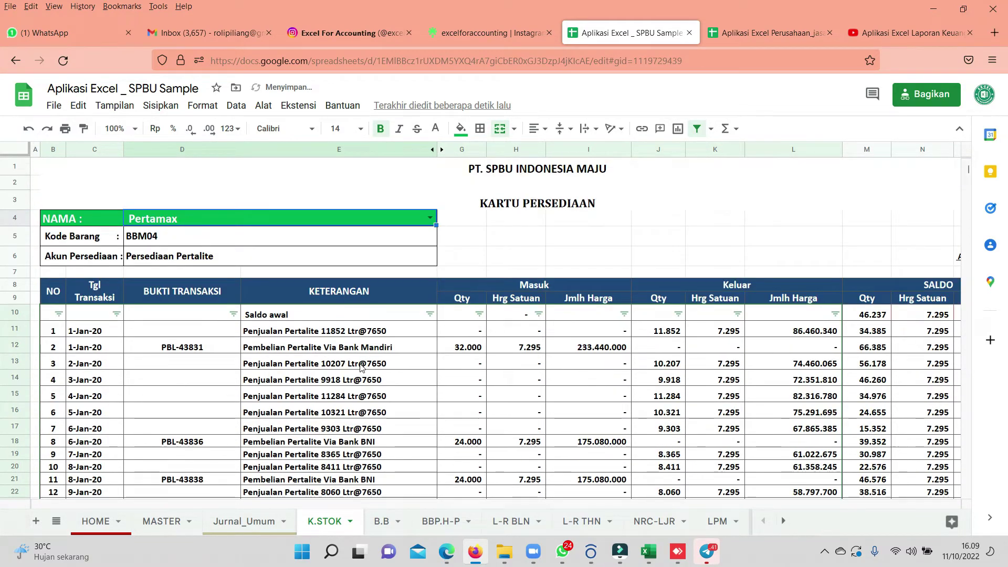
pyautogui.click(397, 386)
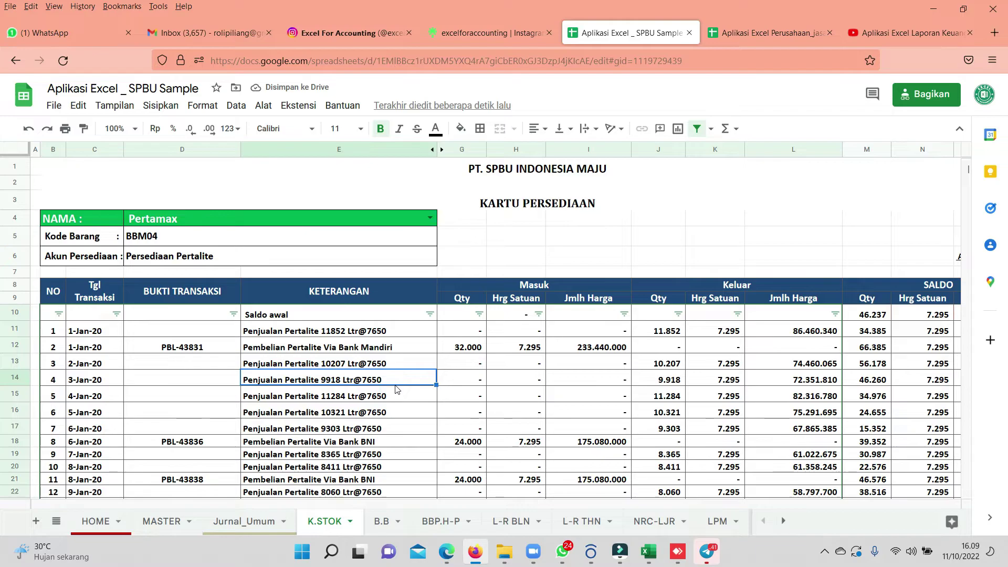
# Locate and select the 1-Apr-20 PBL-43917 Pertamax purchase row, stock 17.326, on the card.
pyautogui.scroll(-5, 398, 389)
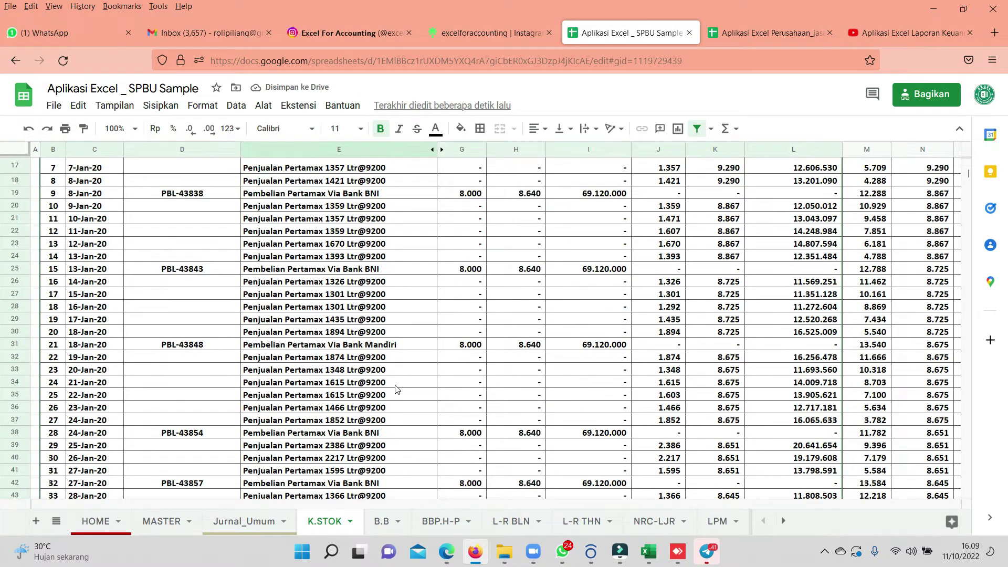
pyautogui.scroll(-15, 397, 389)
pyautogui.scroll(-15, 397, 389)
pyautogui.scroll(-15, 397, 389)
pyautogui.scroll(9, 398, 389)
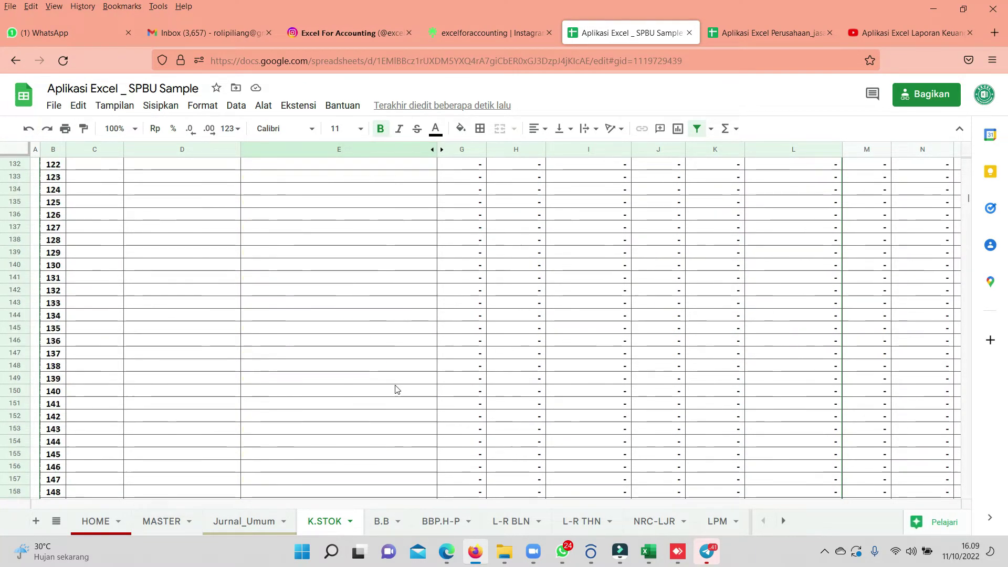
pyautogui.scroll(2, 396, 389)
pyautogui.scroll(2, 396, 389)
pyautogui.scroll(2, 396, 389)
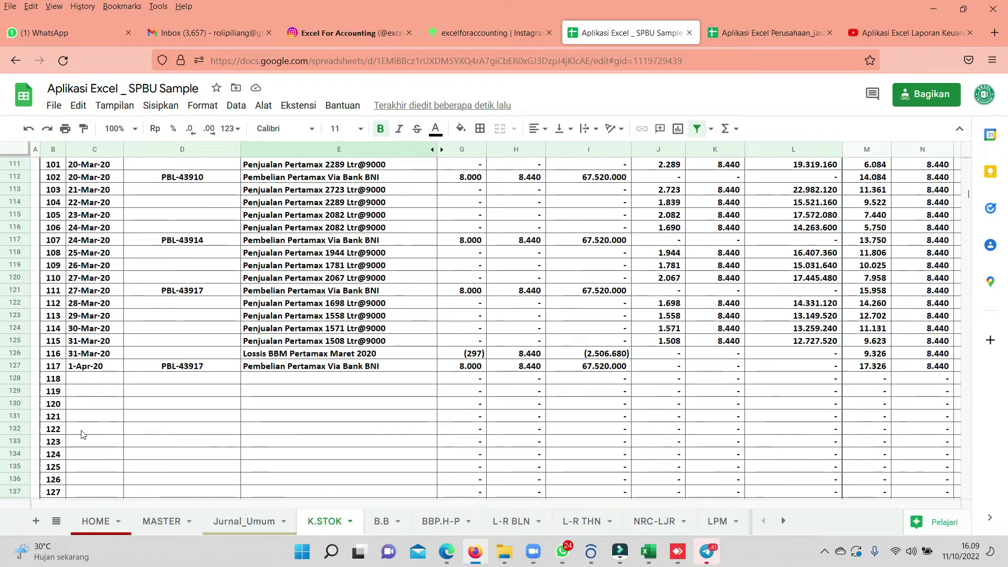
pyautogui.moveTo(95, 366)
pyautogui.mouseDown()
pyautogui.moveTo(930, 370)
pyautogui.moveTo(929, 416)
pyautogui.mouseUp()
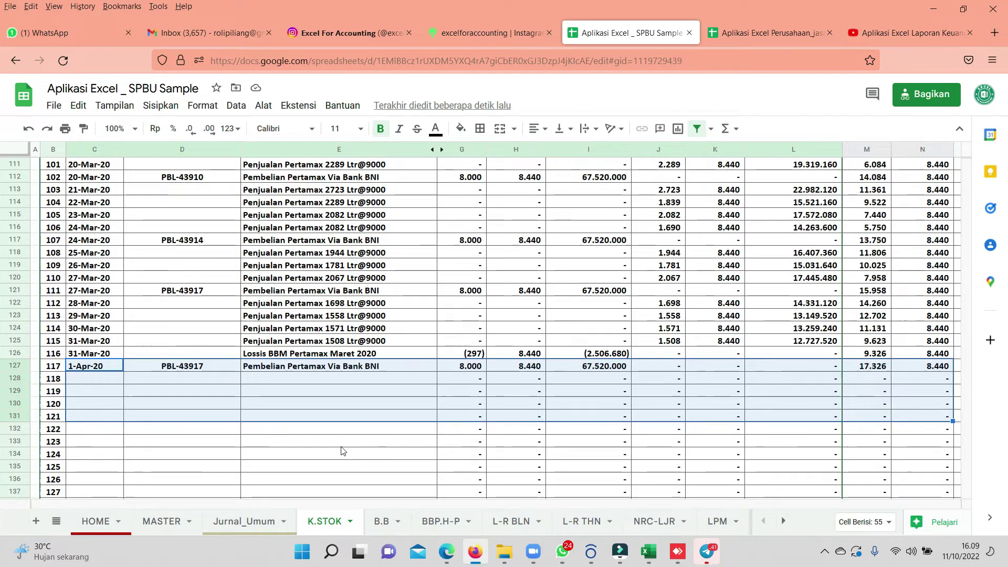
# Return to Jurnal_Umum and select the empty date cell below the April entries.
pyautogui.scroll(15, 355, 407)
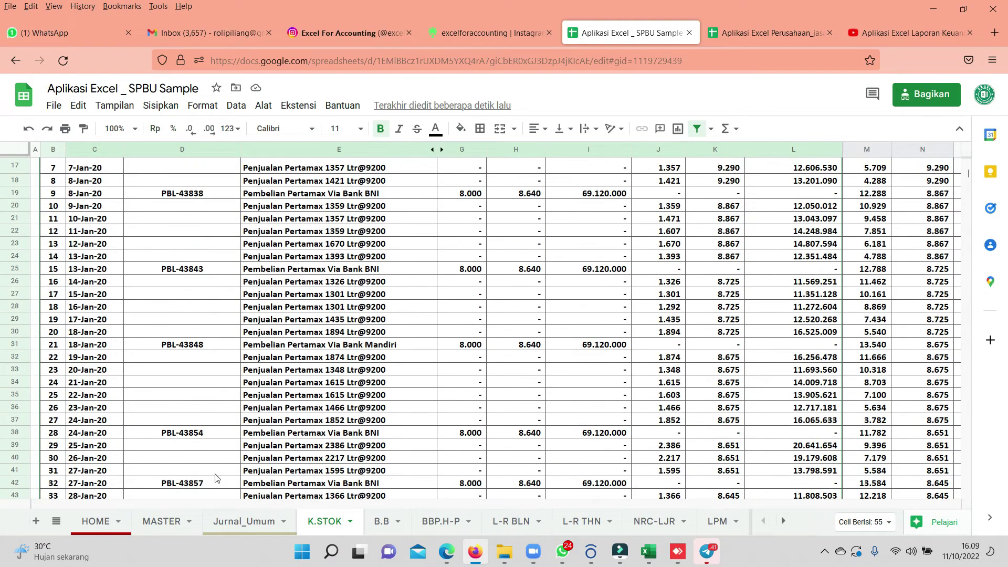
pyautogui.click(219, 521)
pyautogui.click(99, 398)
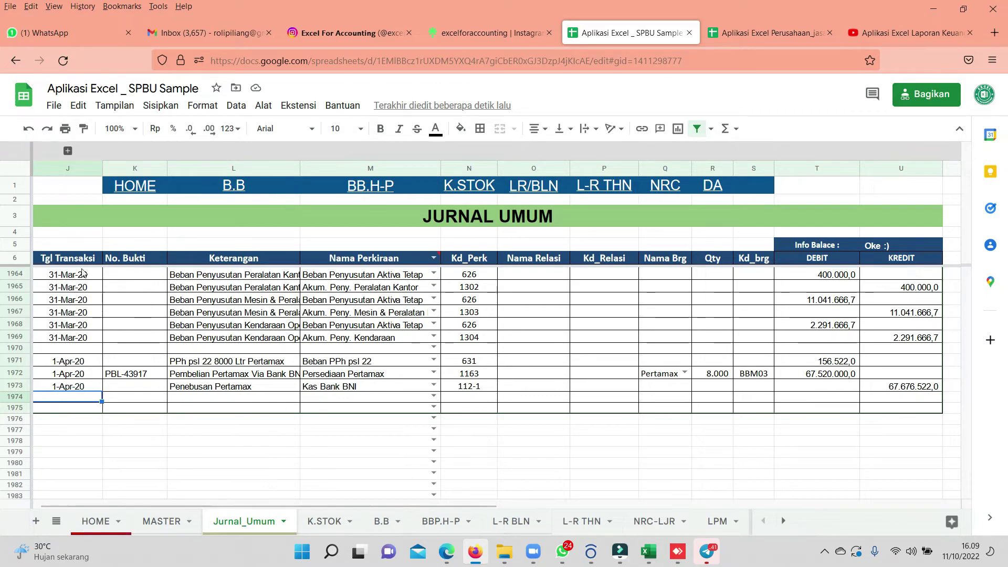
pyautogui.moveTo(67, 168)
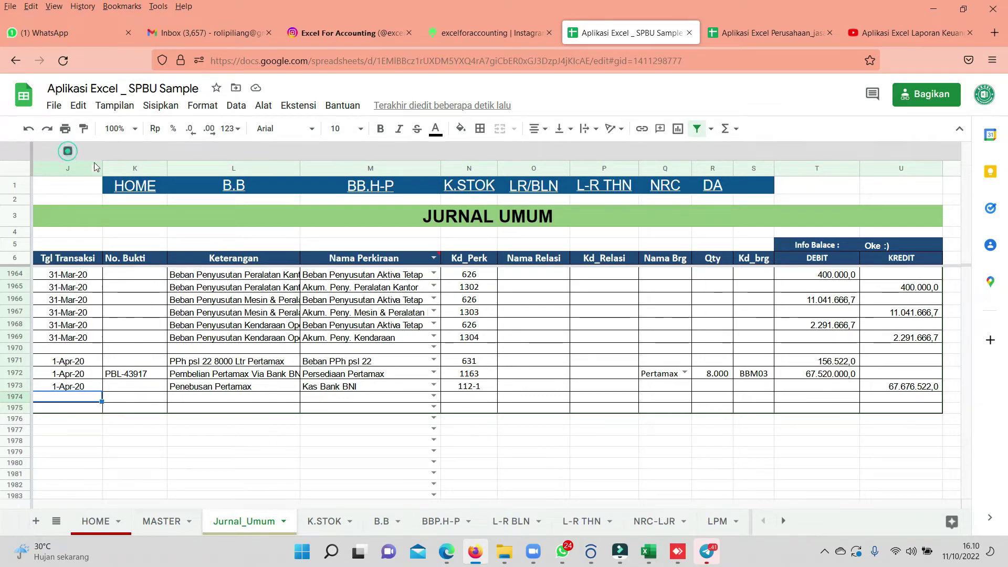
# Extend the journal's bordered empty rows down through row 1979.
pyautogui.click(180, 462)
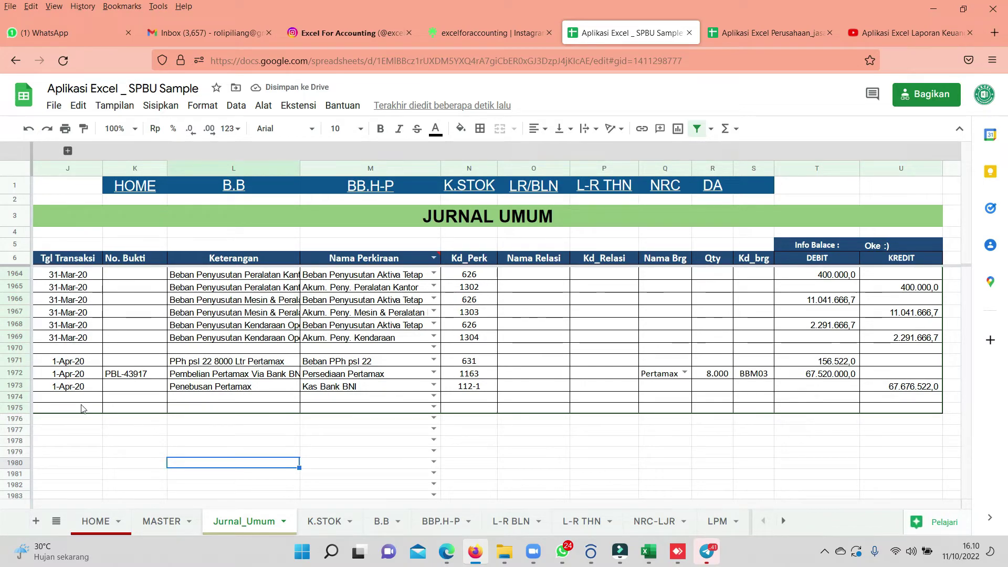
pyautogui.moveTo(80, 399); pyautogui.dragTo(895, 413)
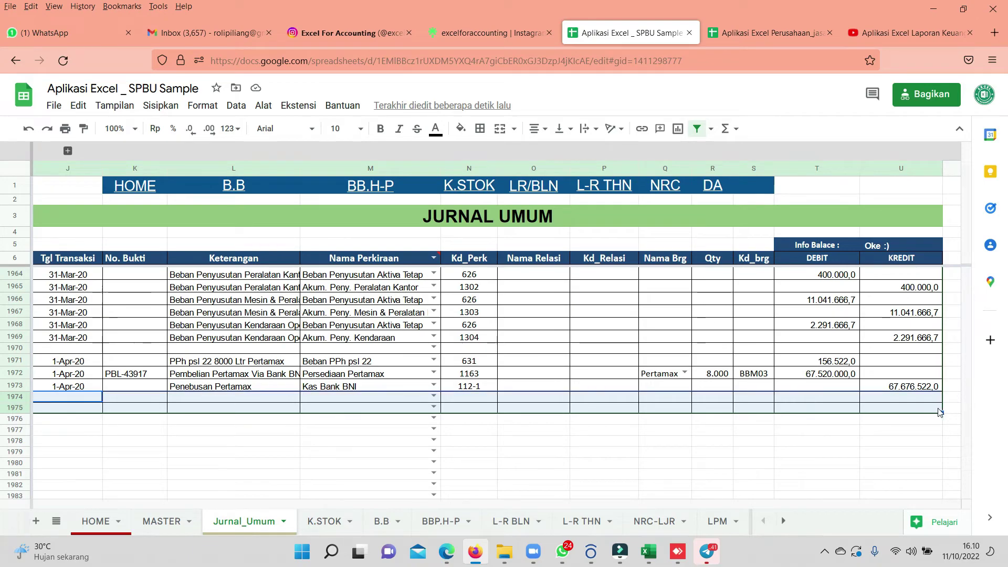
pyautogui.moveTo(941, 414); pyautogui.dragTo(941, 456)
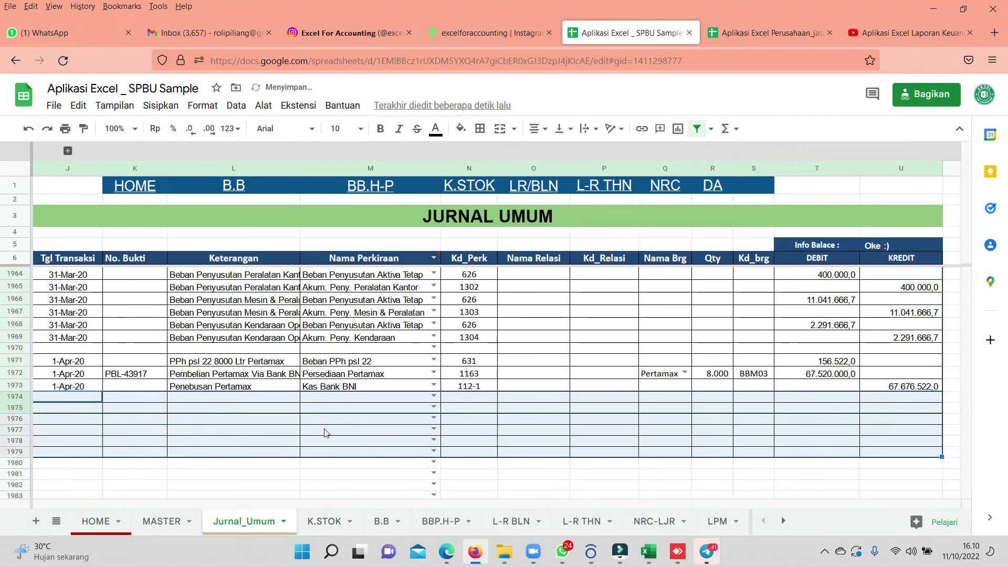
pyautogui.click(322, 428)
# Copy the 1-Apr-20 dates into rows 1975–1976 and start the description 'Biaya Gaji karyawan'.
pyautogui.moveTo(69, 373); pyautogui.dragTo(68, 386)
pyautogui.hotkey('ctrl', 'c')
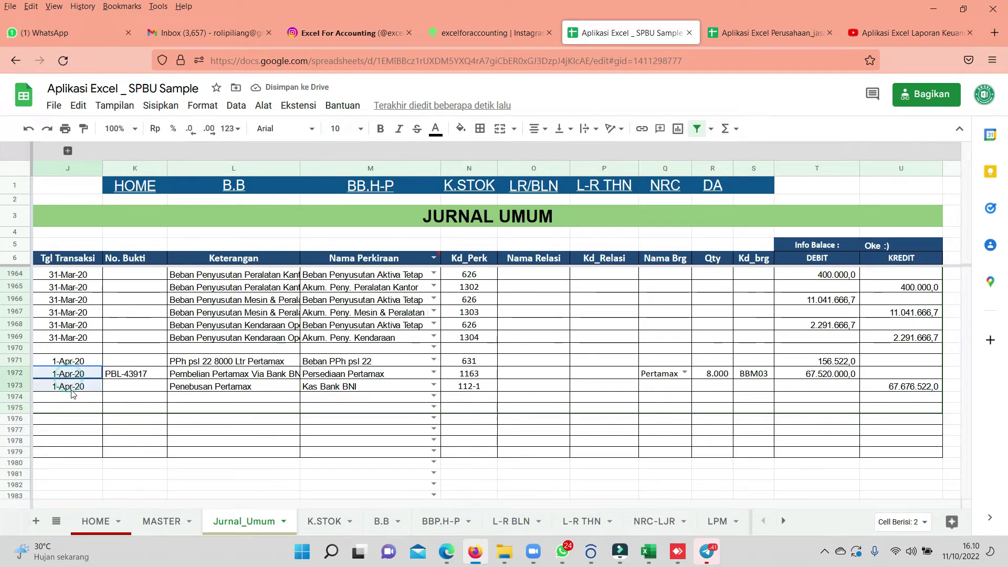
pyautogui.click(74, 408)
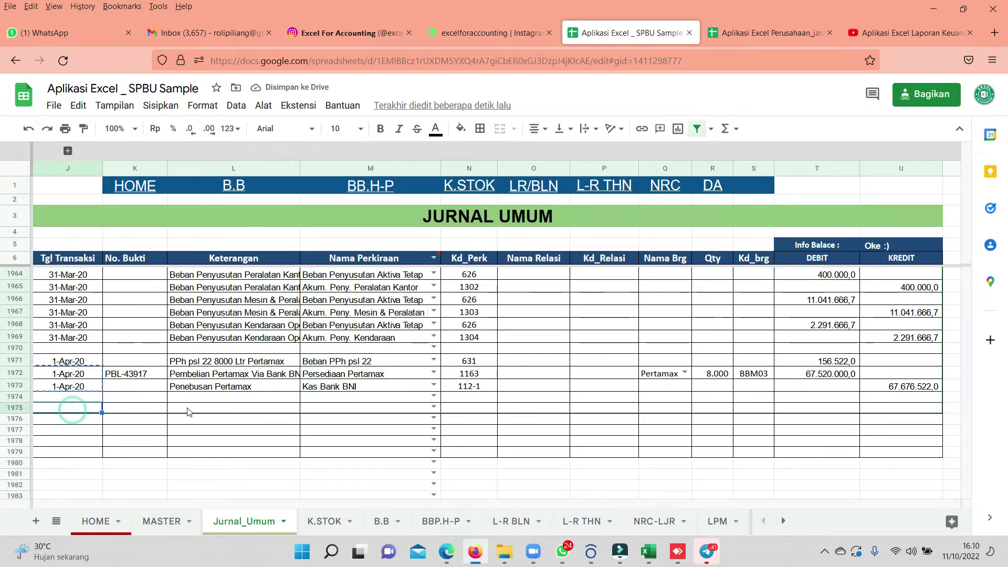
pyautogui.hotkey('ctrl', 'v')
pyautogui.click(196, 408)
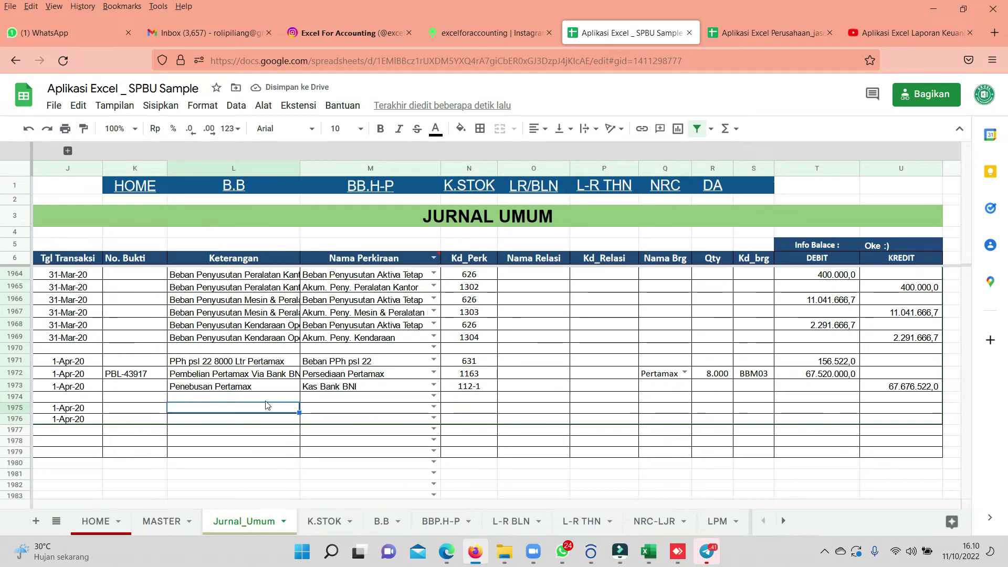
pyautogui.write('Biaya Gaji karyawan')
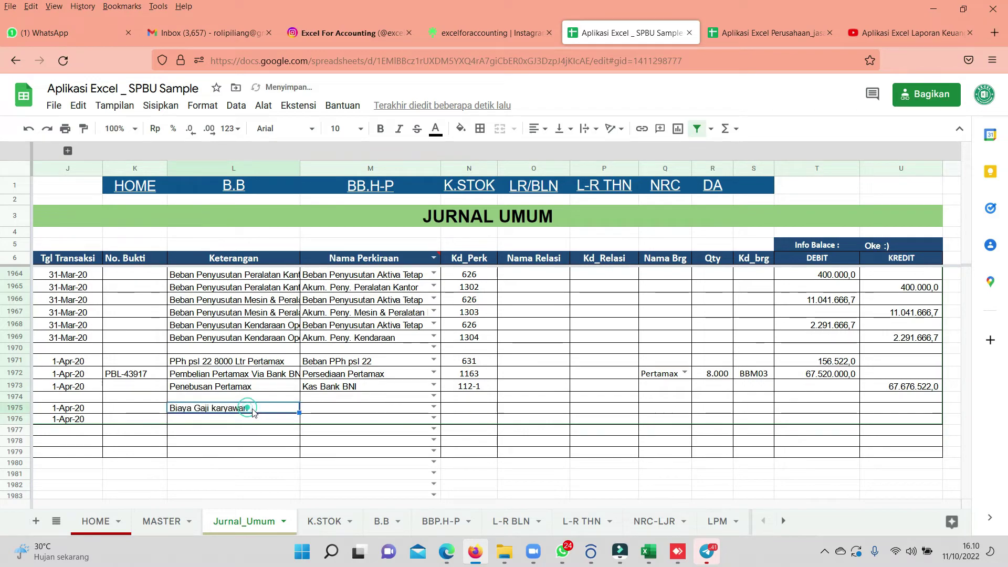
# Copy the salary description to the next row and set the first salary row's account to Biaya Gaji Karyawan.
pyautogui.press('Return')
pyautogui.write('Biaya Gaji karyawan')
pyautogui.click(326, 409)
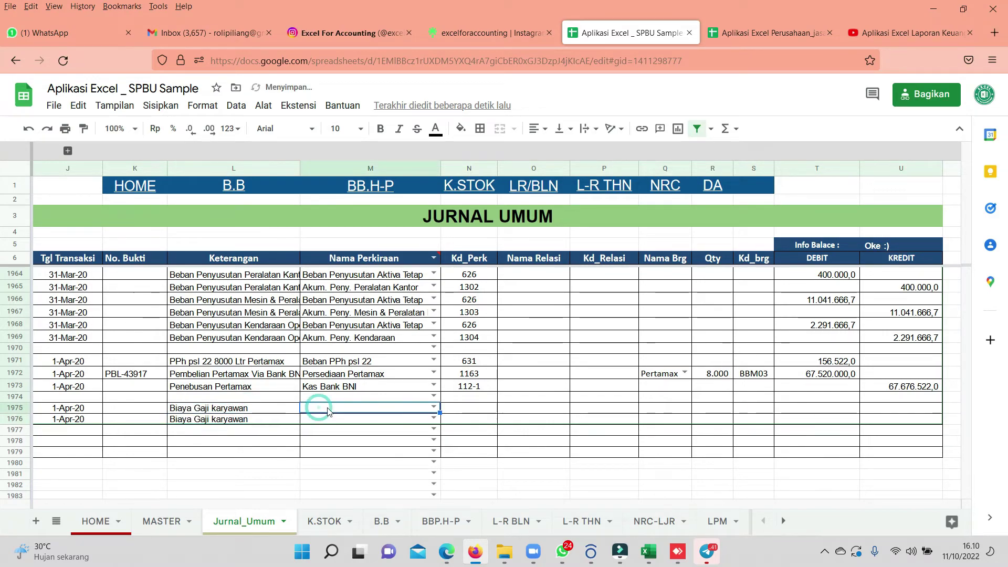
pyautogui.doubleClick(327, 411)
pyautogui.write('gaji')
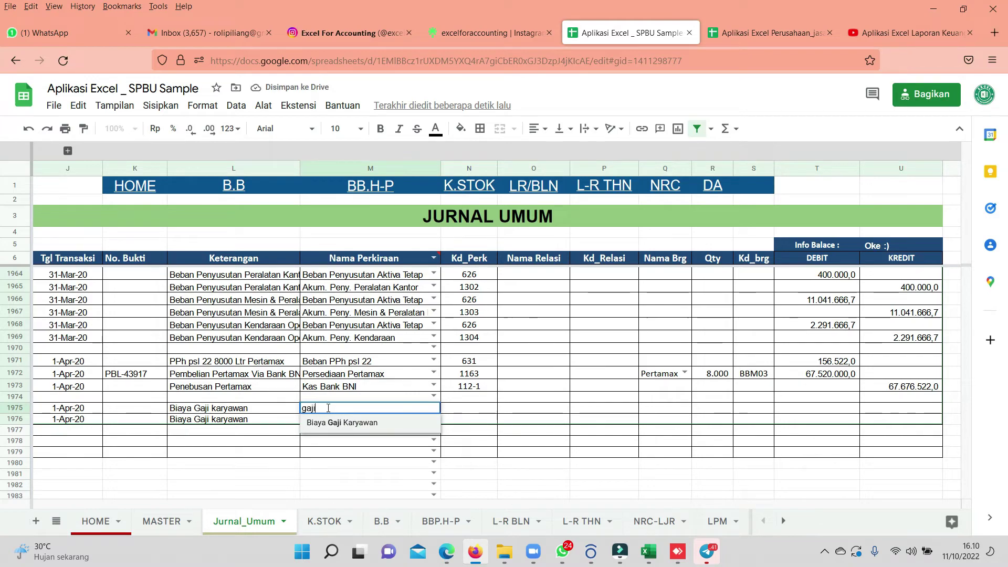
pyautogui.click(338, 422)
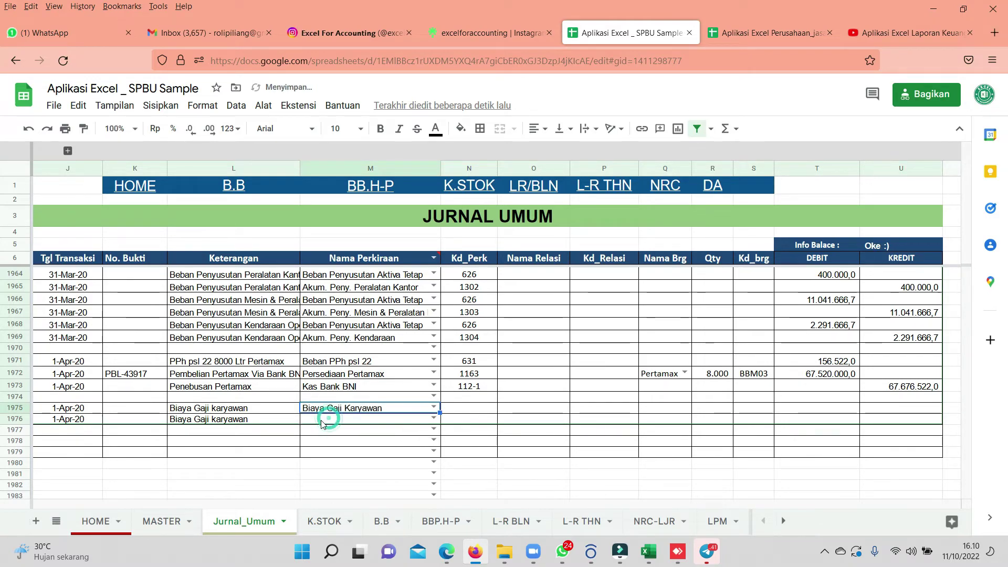
# Set the second salary row's account to Kas Operasional as the credit account.
pyautogui.click(321, 420)
pyautogui.doubleClick(322, 421)
pyautogui.write('kar')
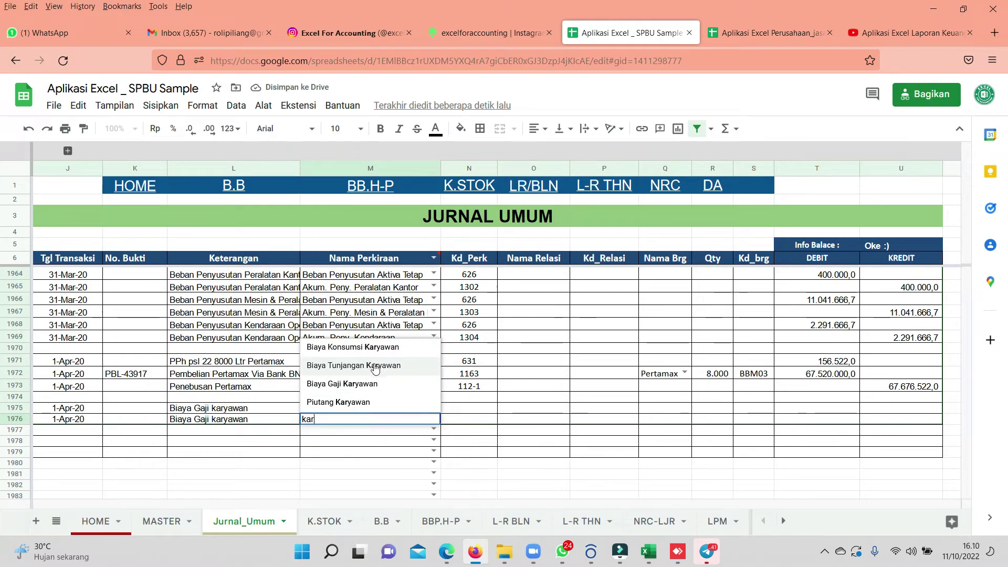
pyautogui.press('BackSpace')
pyautogui.write('s')
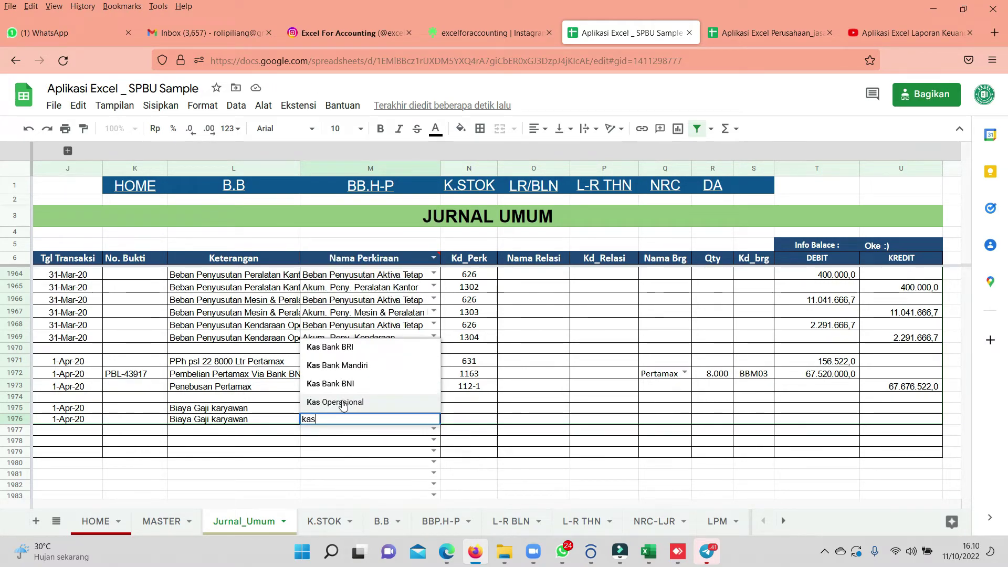
pyautogui.click(336, 402)
pyautogui.click(754, 400)
# Enter the 5.000.000 salary debit for Biaya Gaji Karyawan.
pyautogui.click(818, 409)
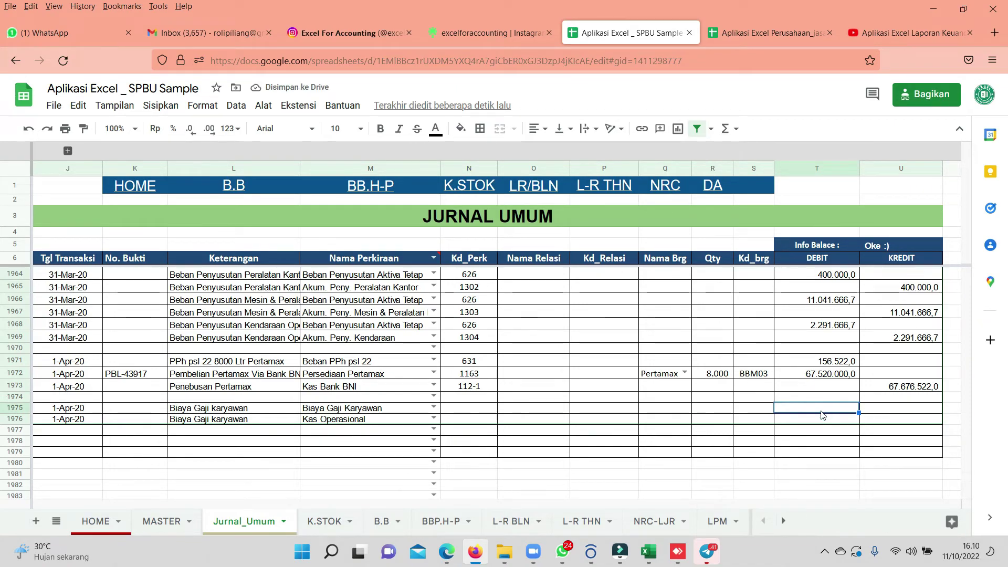
pyautogui.click(488, 387)
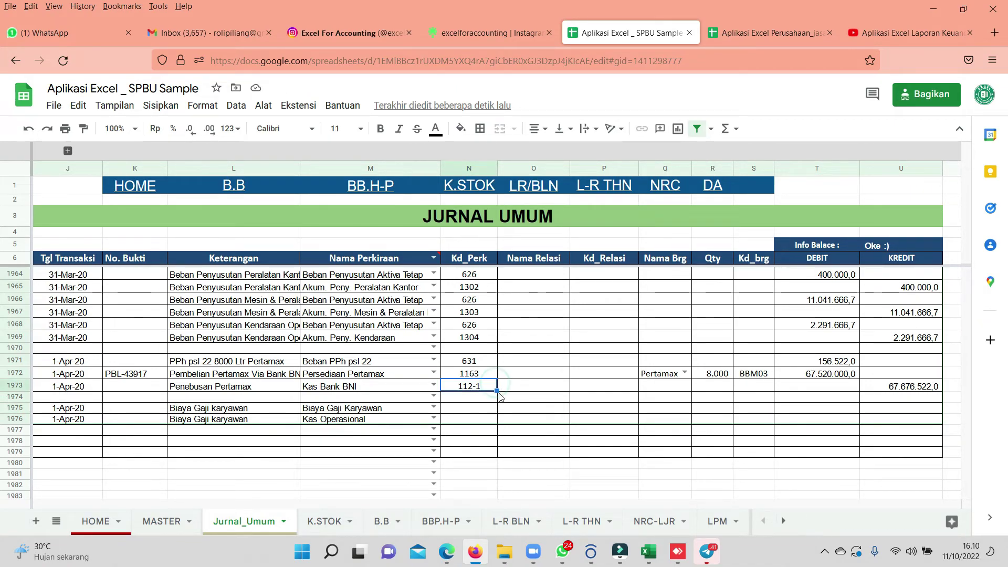
pyautogui.click(814, 398)
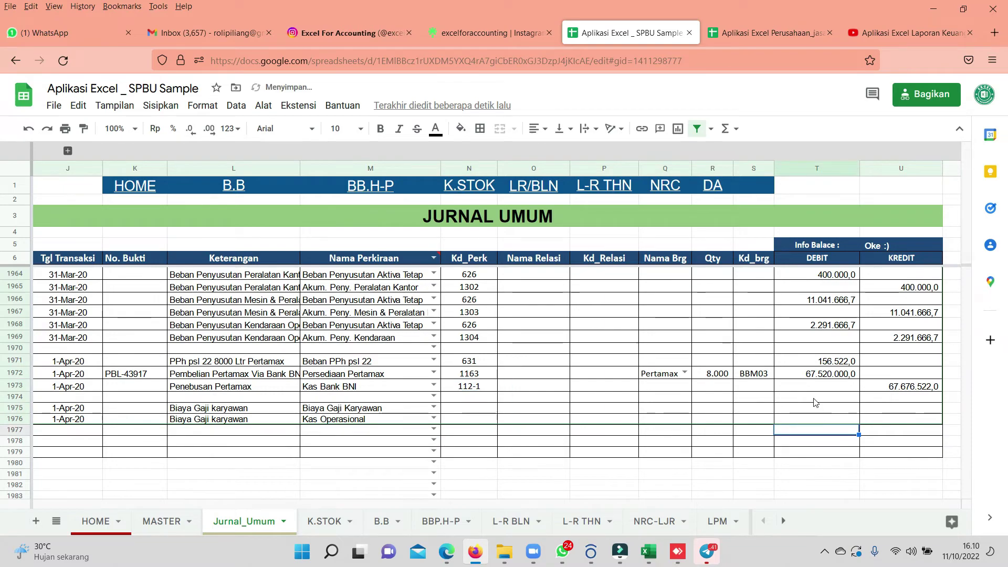
pyautogui.press('Down')
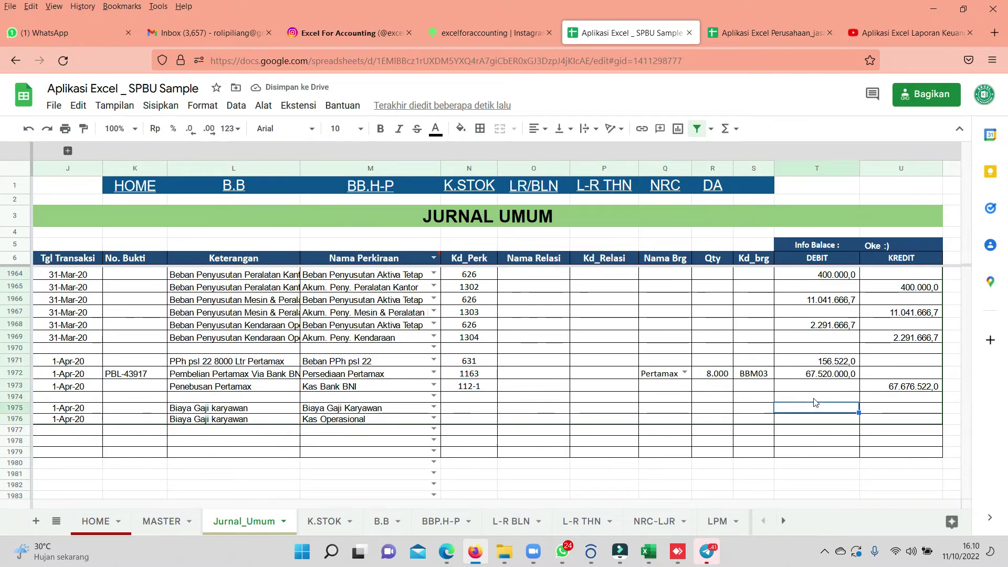
pyautogui.write('5.')
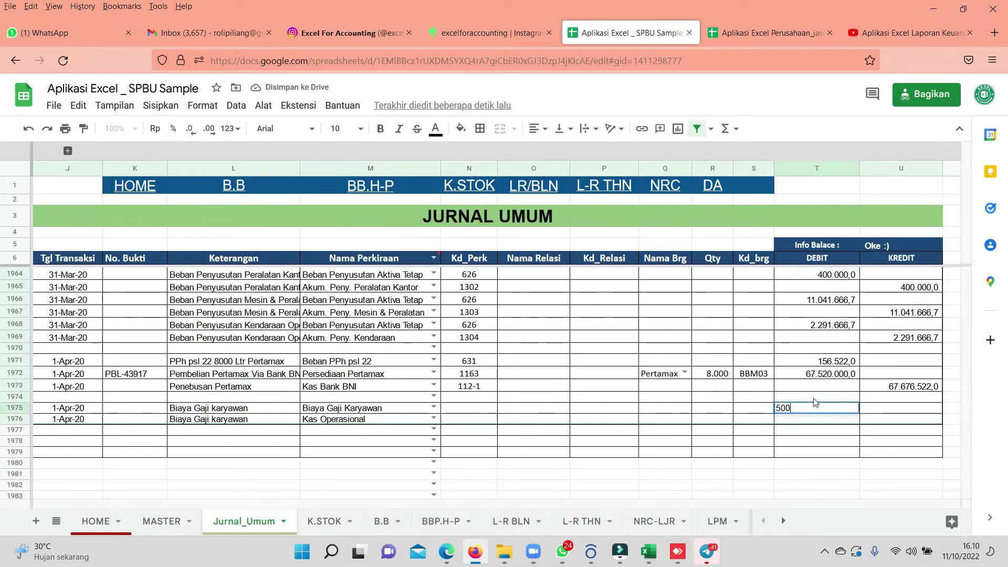
pyautogui.write('000.0')
pyautogui.click(803, 451)
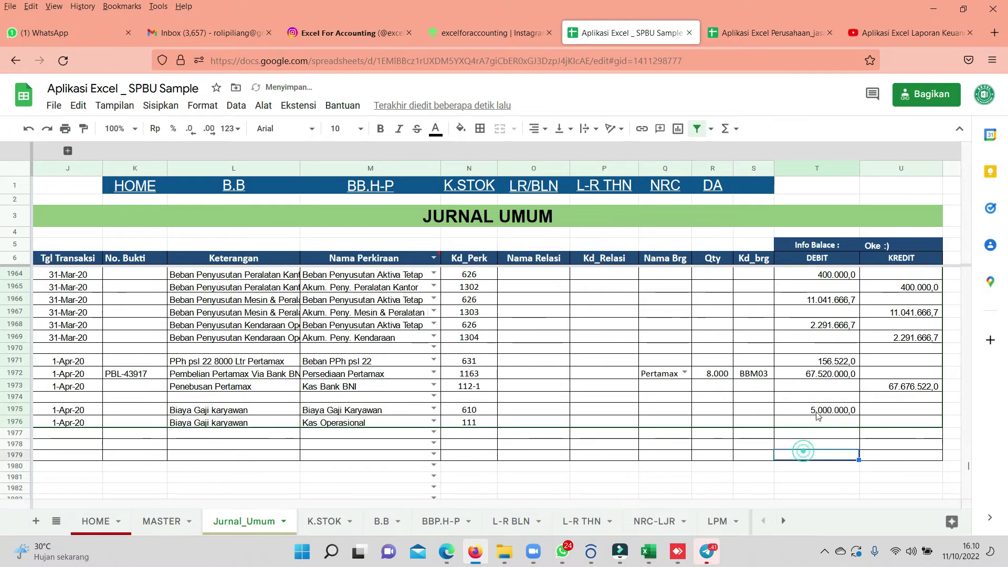
# Copy 5.000.000 into the Kas Operasional credit cell to balance the entry.
pyautogui.click(818, 410)
pyautogui.hotkey('ctrl', 'c')
pyautogui.click(887, 423)
pyautogui.hotkey('ctrl', 'v')
pyautogui.click(748, 425)
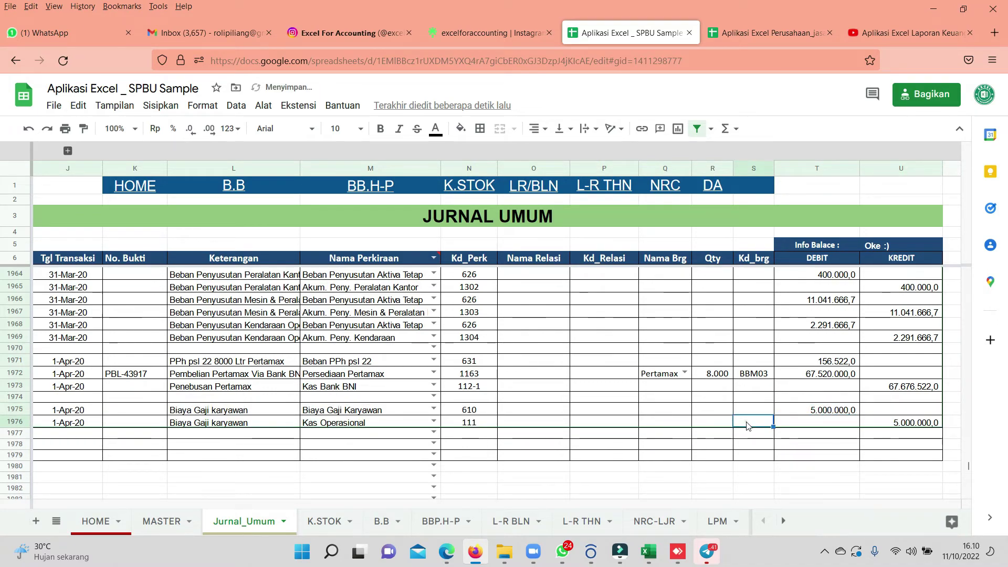
pyautogui.click(69, 423)
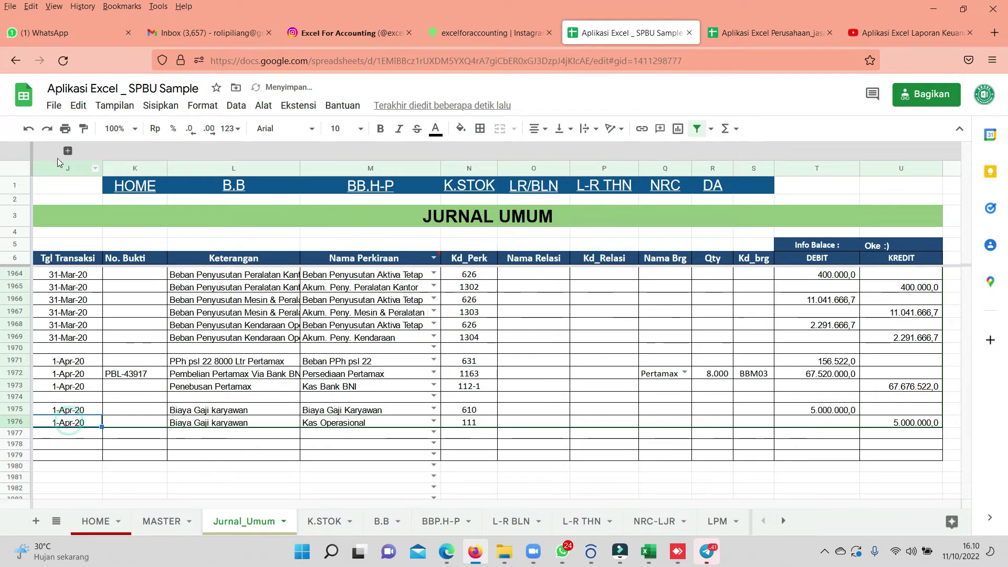
# Unhide the helper columns and fill the B–G helper formulas down to rows 1976–1980.
pyautogui.click(137, 347)
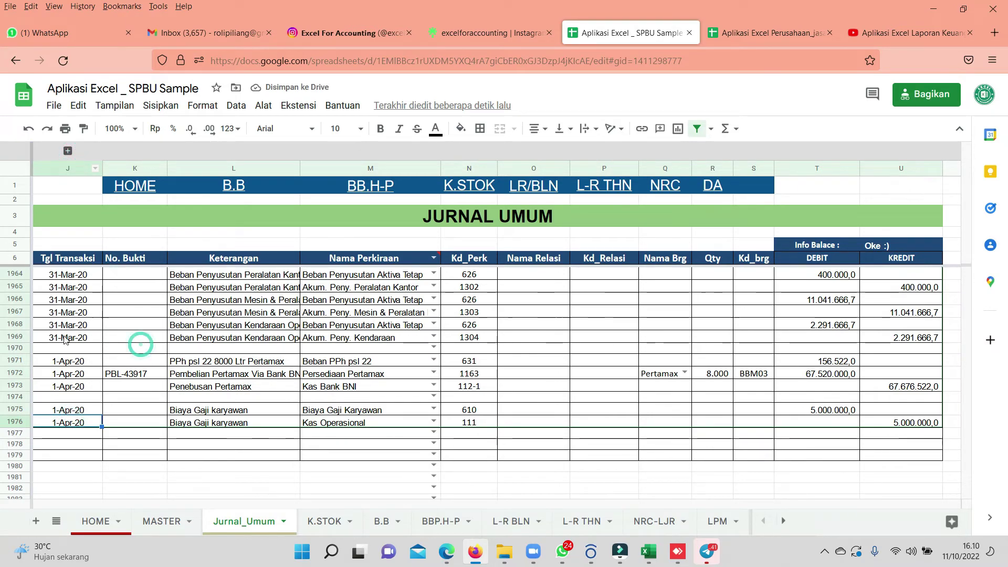
pyautogui.moveTo(147, 439); pyautogui.dragTo(3, 436)
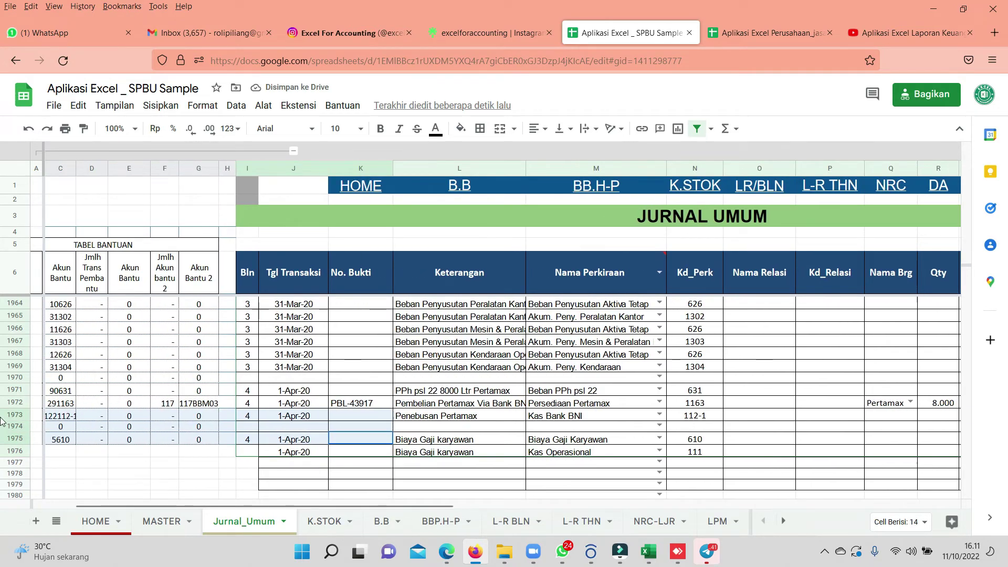
pyautogui.moveTo(3, 437); pyautogui.dragTo(3, 417)
pyautogui.click(181, 466)
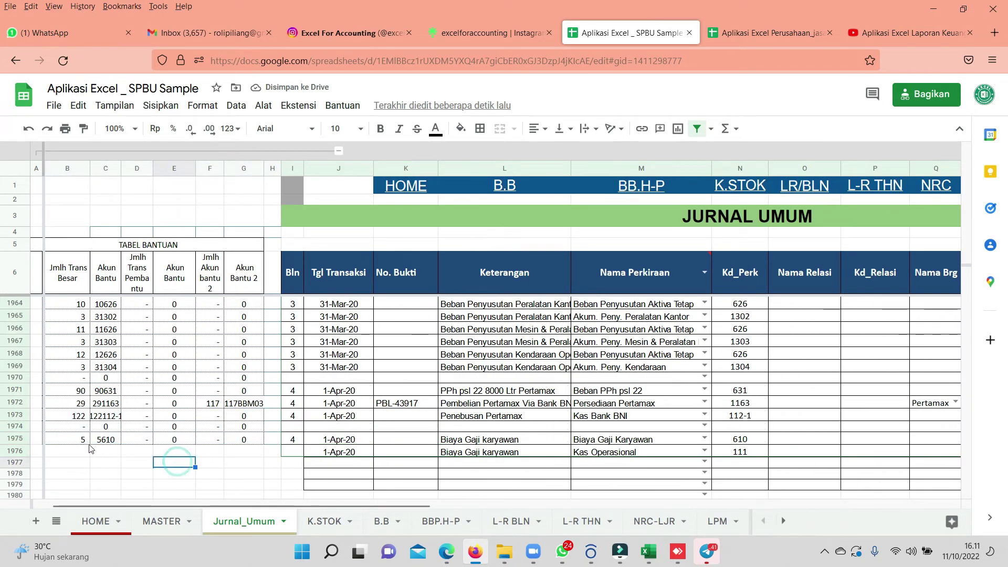
pyautogui.moveTo(74, 440)
pyautogui.mouseDown()
pyautogui.moveTo(261, 446)
pyautogui.moveTo(265, 471)
pyautogui.mouseUp()
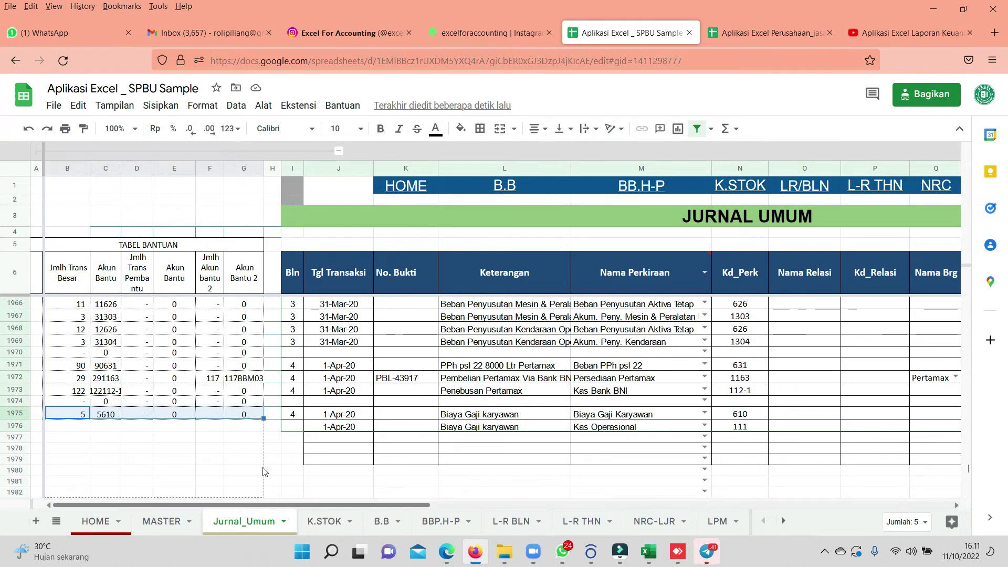
pyautogui.moveTo(309, 445); pyautogui.dragTo(299, 456)
# Fill the month formula down the salary rows and collapse the A–I helper columns.
pyautogui.click(292, 414)
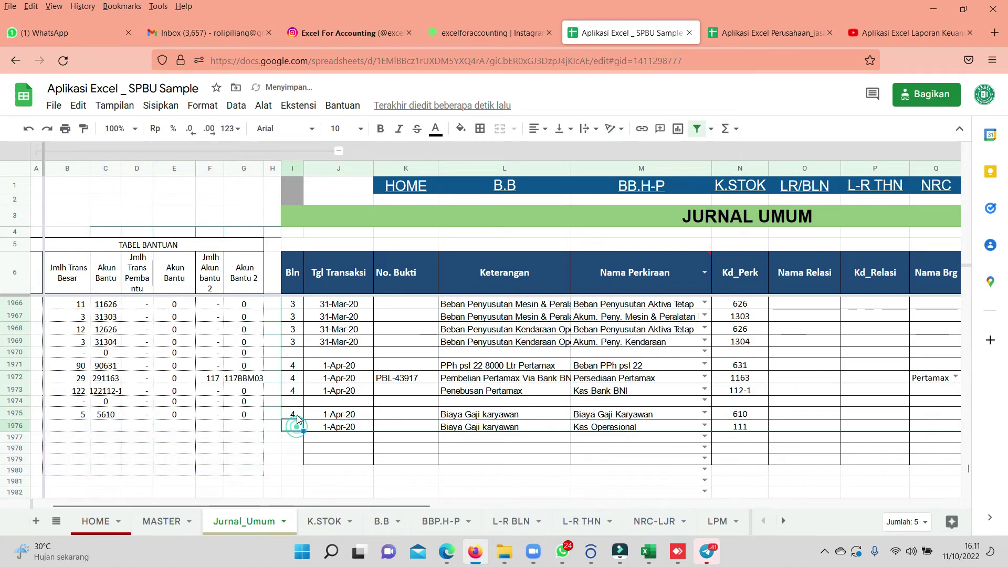
pyautogui.moveTo(303, 418); pyautogui.dragTo(294, 469)
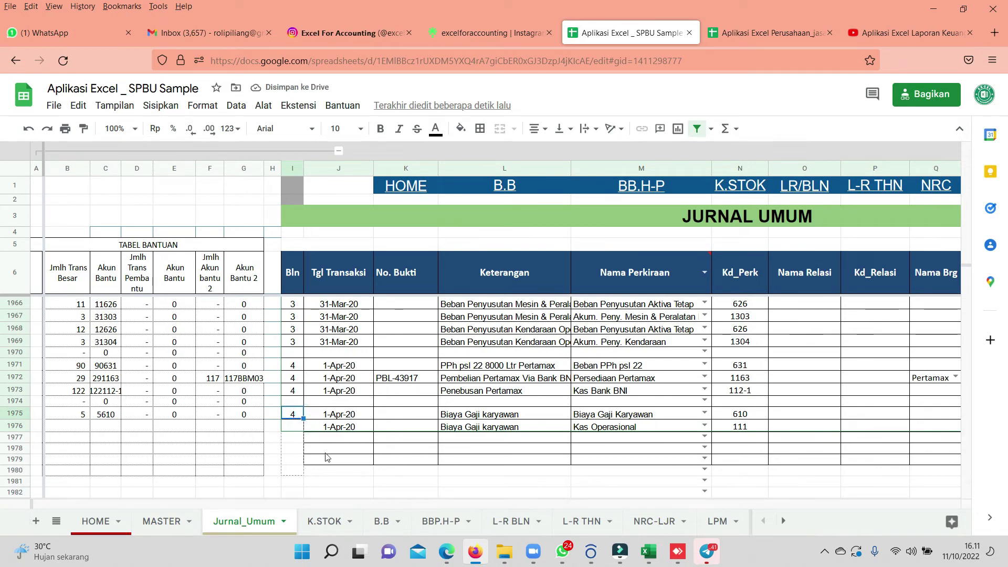
pyautogui.click(339, 448)
pyautogui.moveTo(174, 168)
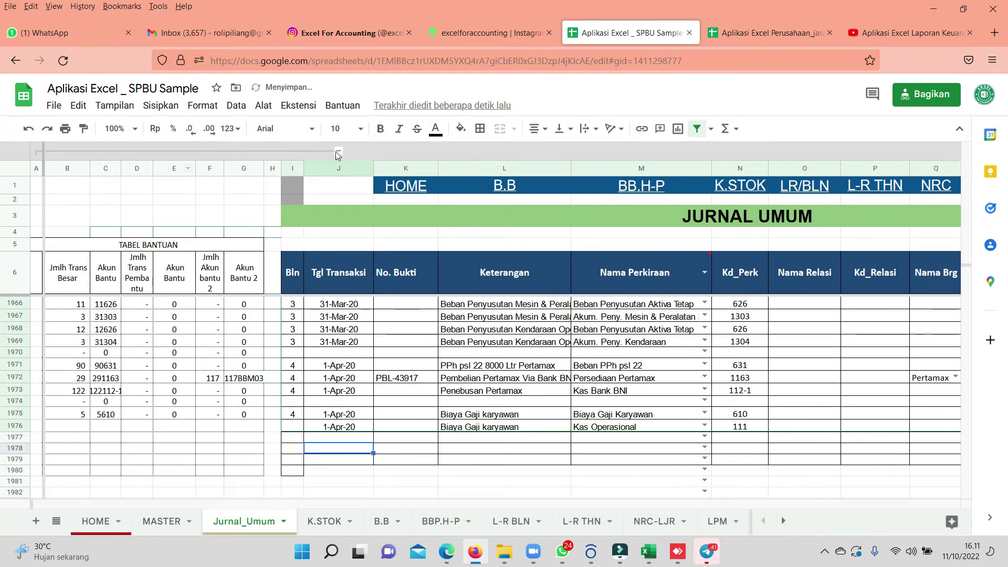
pyautogui.click(335, 152)
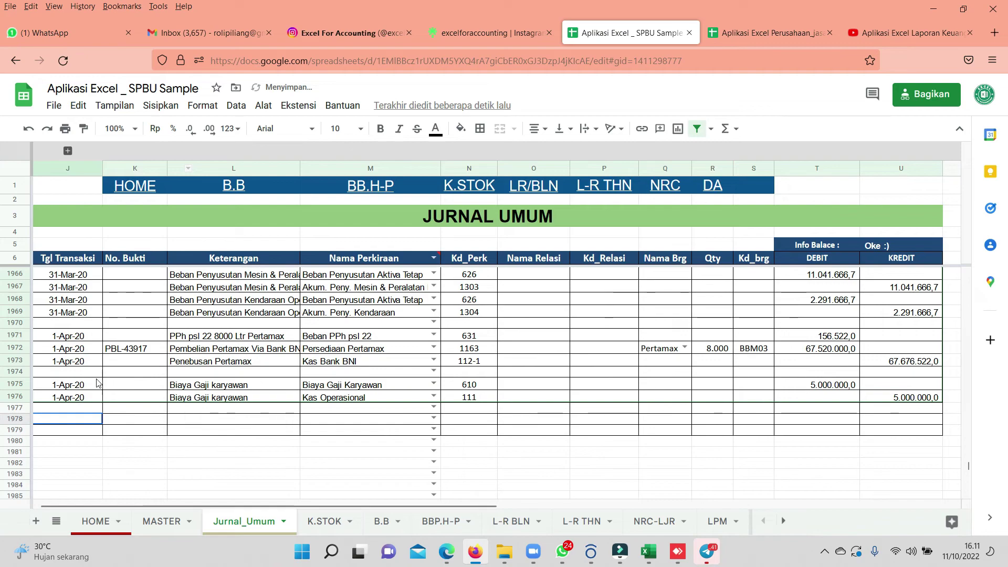
pyautogui.click(79, 385)
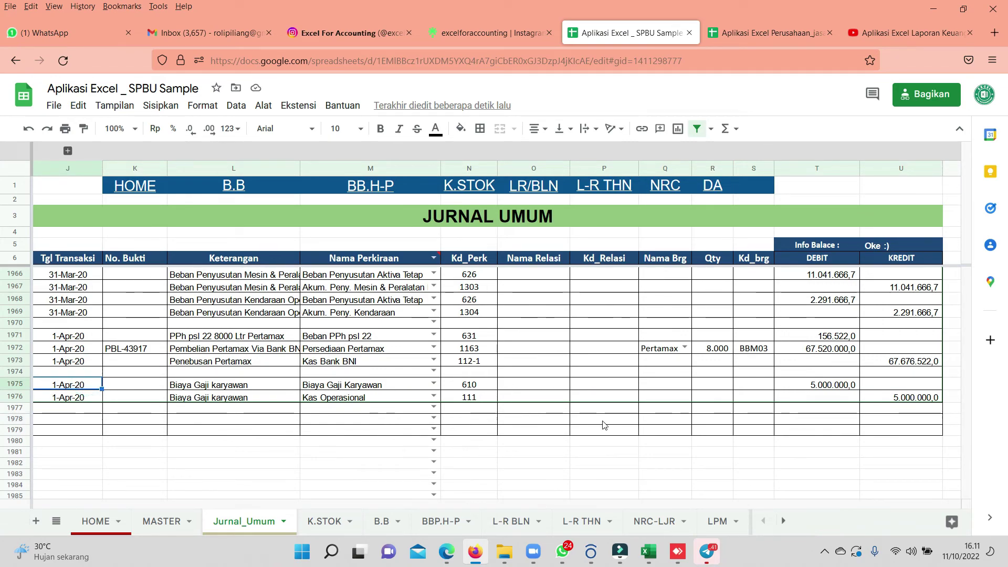
pyautogui.click(669, 409)
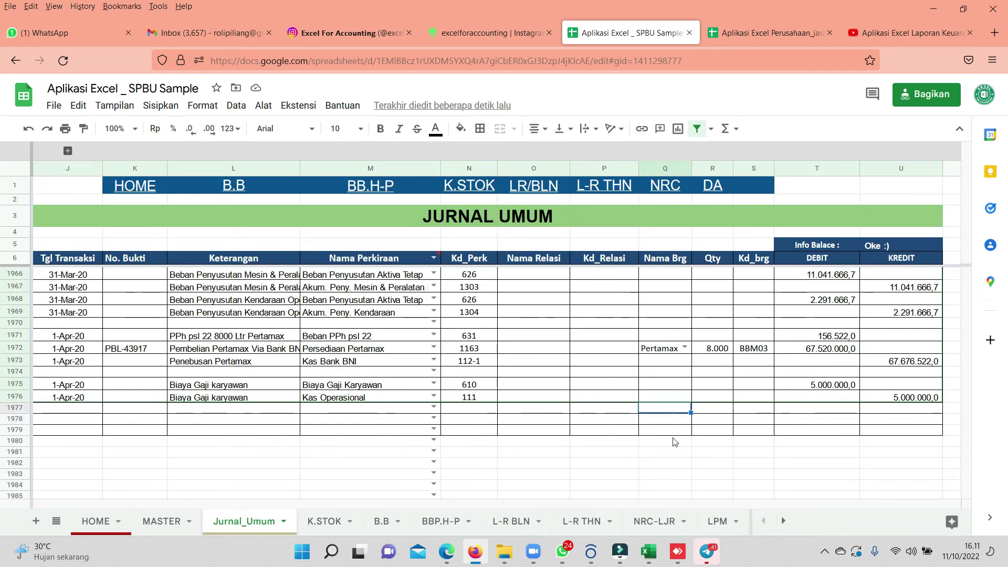
# Switch the L-R BLN profit and loss report to April.
pyautogui.click(511, 521)
pyautogui.click(545, 274)
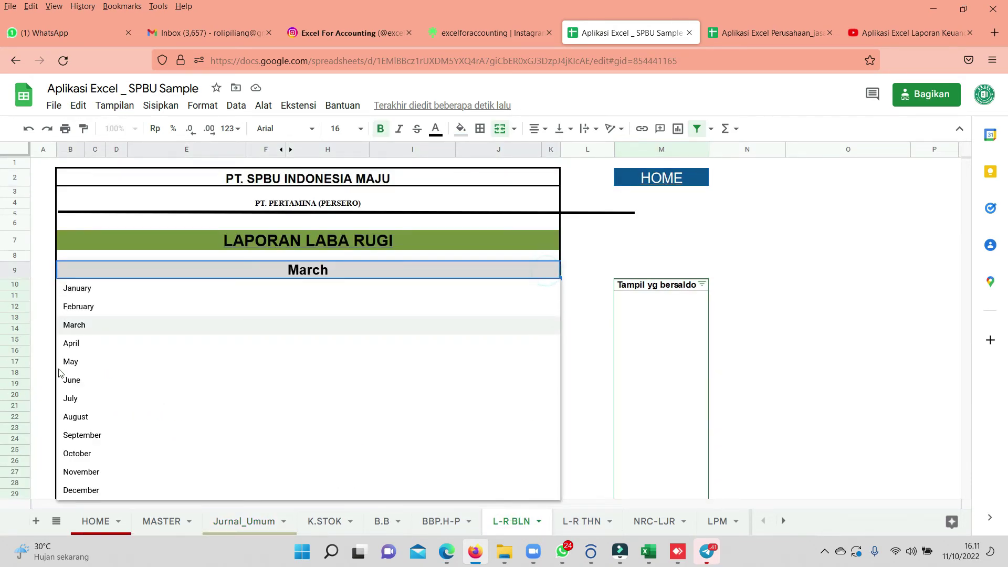
pyautogui.click(89, 343)
pyautogui.click(259, 399)
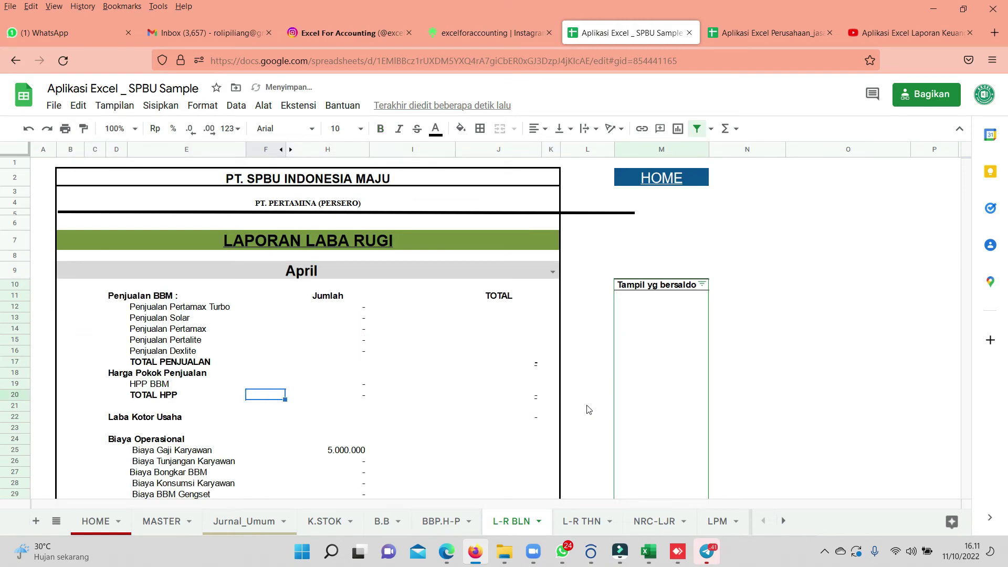
# Verify Biaya Gaji Karyawan shows 5.000.000, then follow the HOME link.
pyautogui.scroll(-3, 315, 319)
pyautogui.click(360, 263)
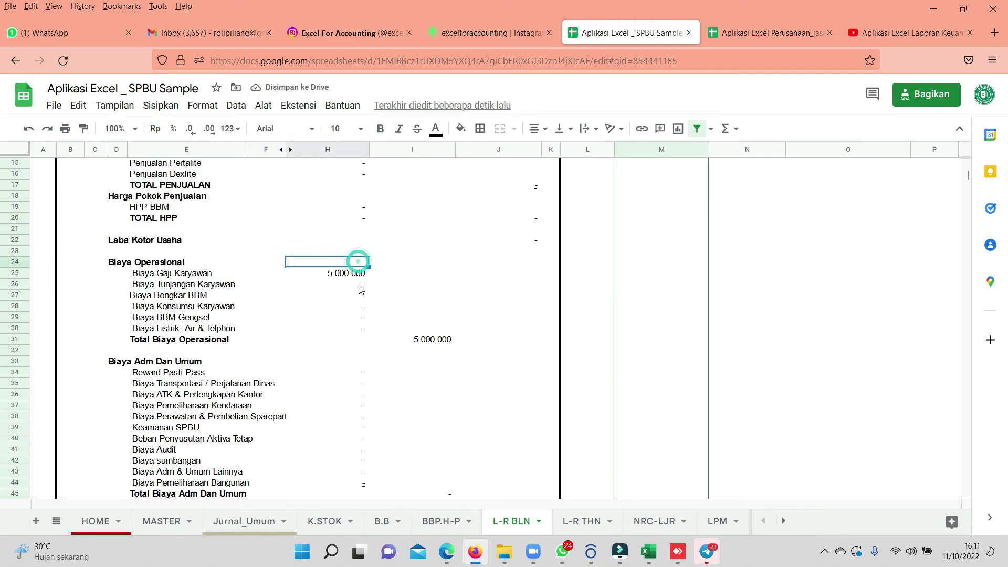
pyautogui.scroll(3, 527, 271)
pyautogui.click(670, 189)
pyautogui.click(666, 195)
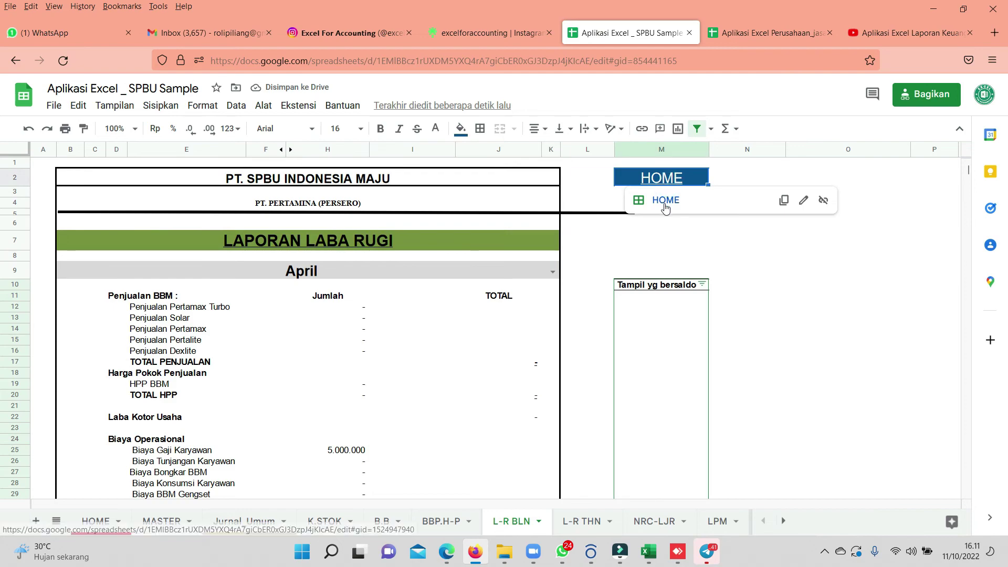
# Scroll through the HOME sheet's table of 12 modules, Master to Rekap, with their sheet links.
pyautogui.scroll(2, 247, 312)
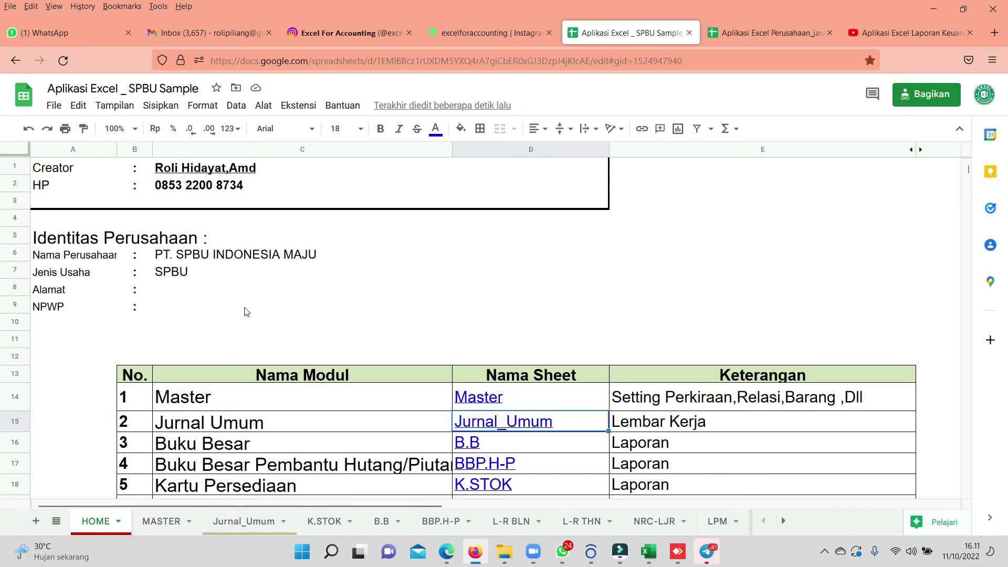
pyautogui.scroll(-2, 219, 314)
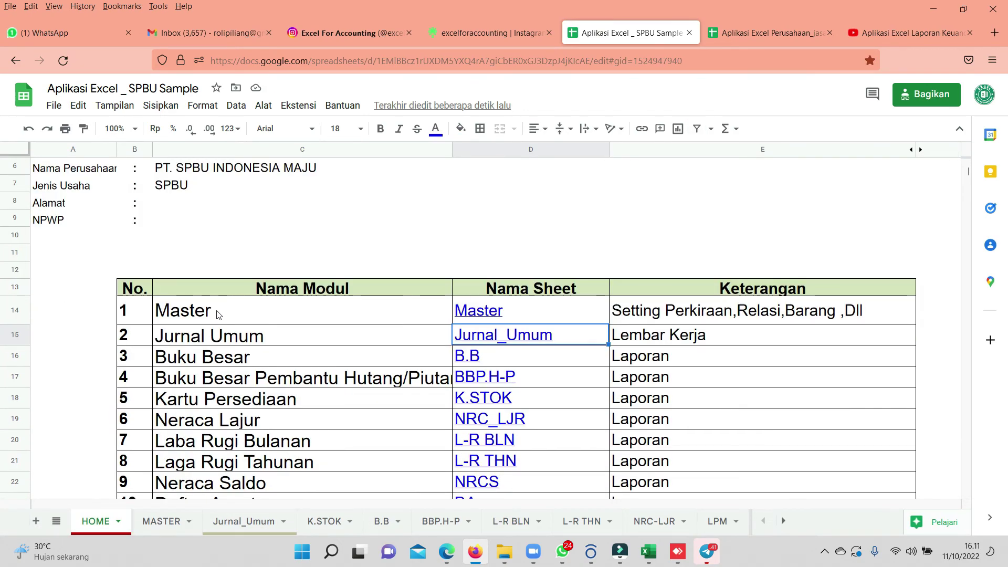
pyautogui.scroll(-3, 219, 315)
pyautogui.scroll(1, 219, 317)
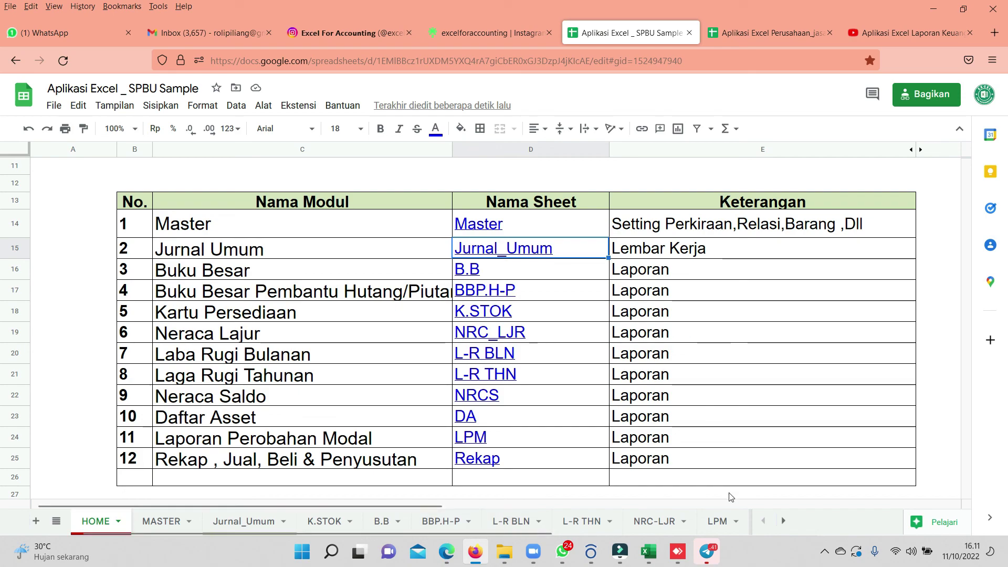
pyautogui.click(825, 550)
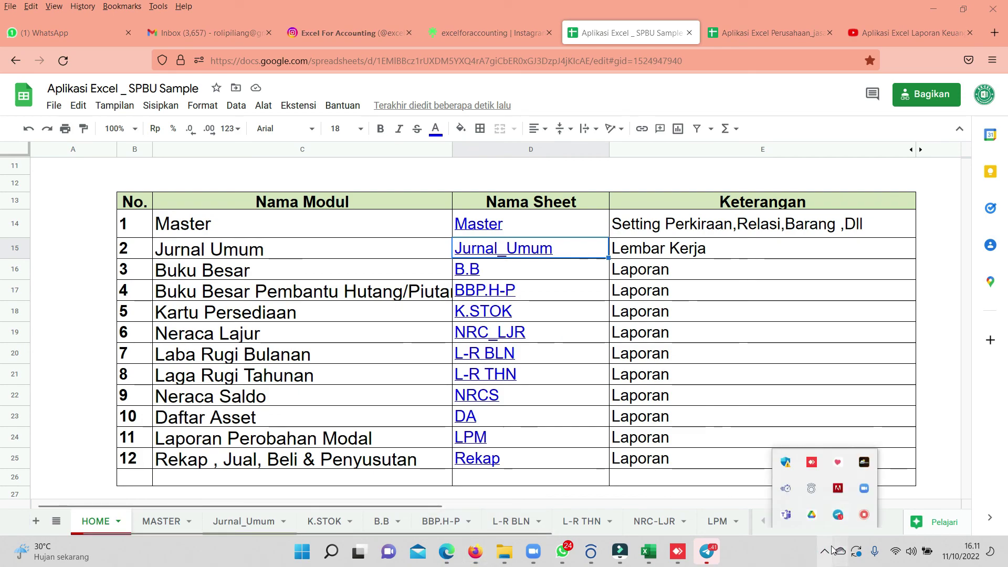